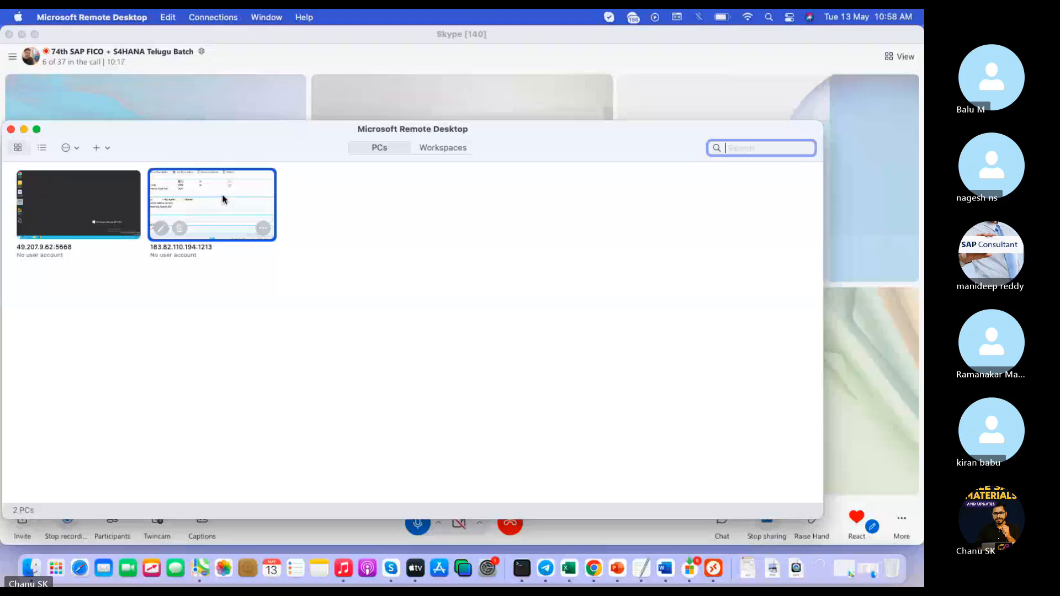
pyautogui.doubleClick(221, 196)
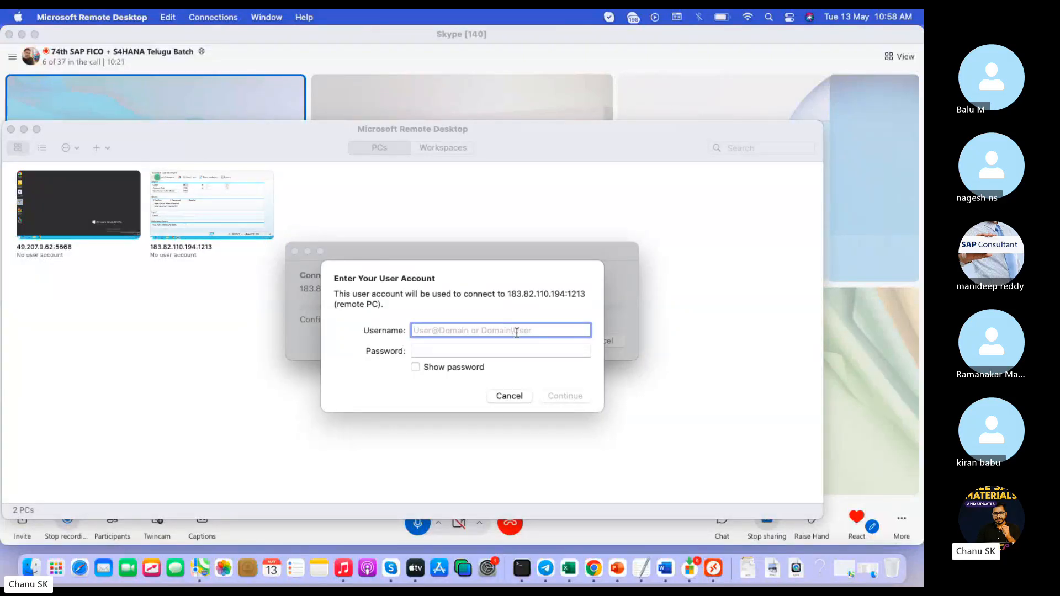
pyautogui.write('s4user87')
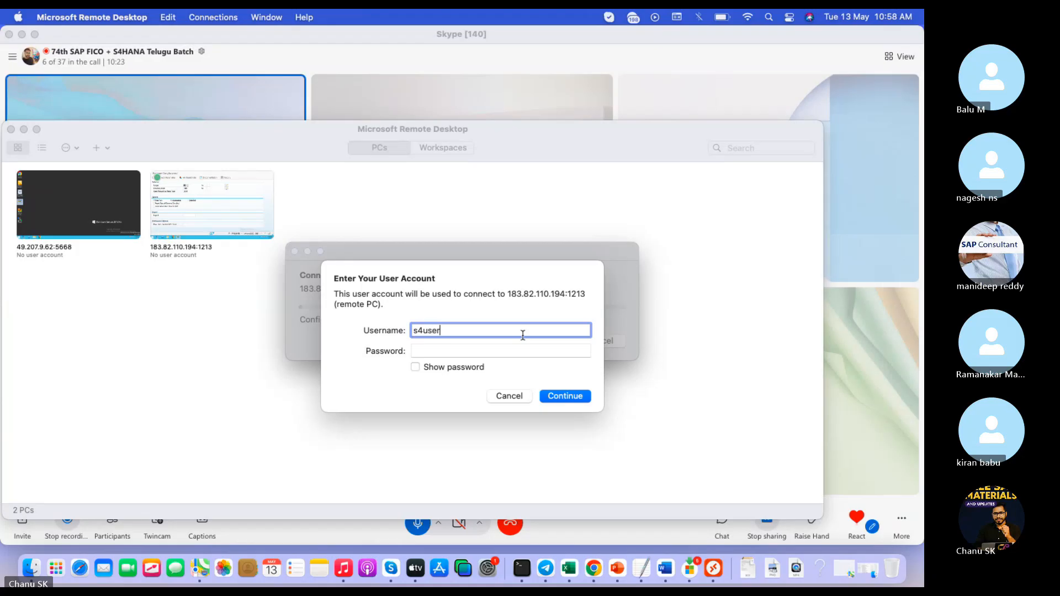
pyautogui.press('Tab')
pyautogui.write('••••••••••')
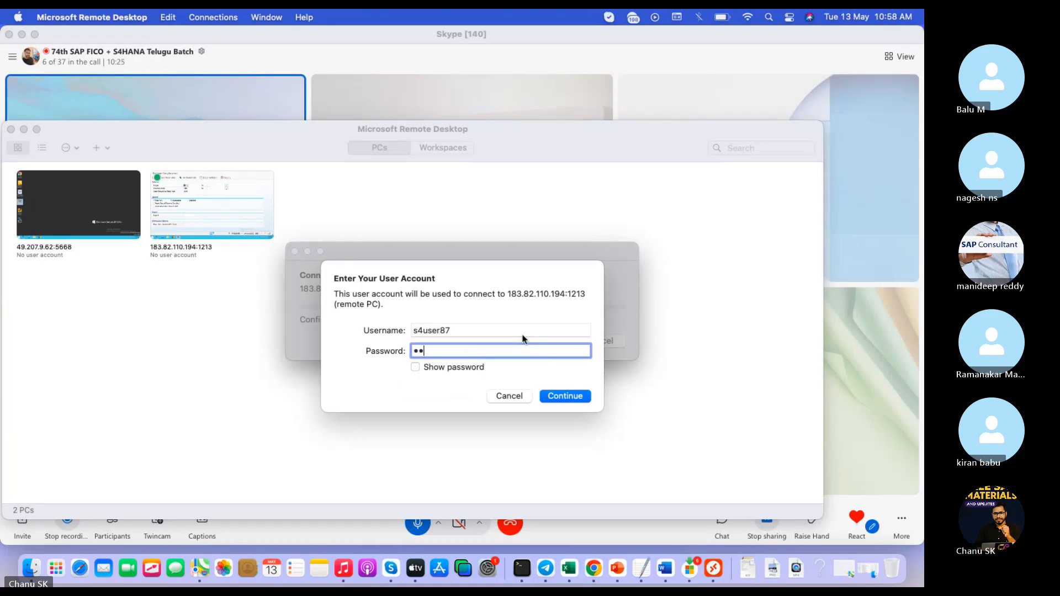
pyautogui.press('Return')
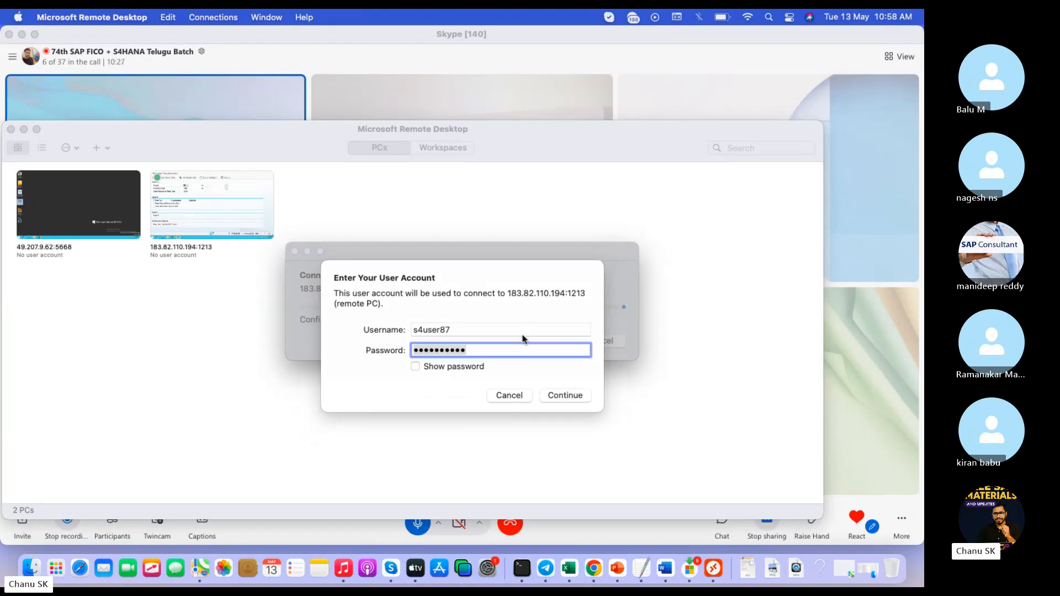
pyautogui.click(613, 353)
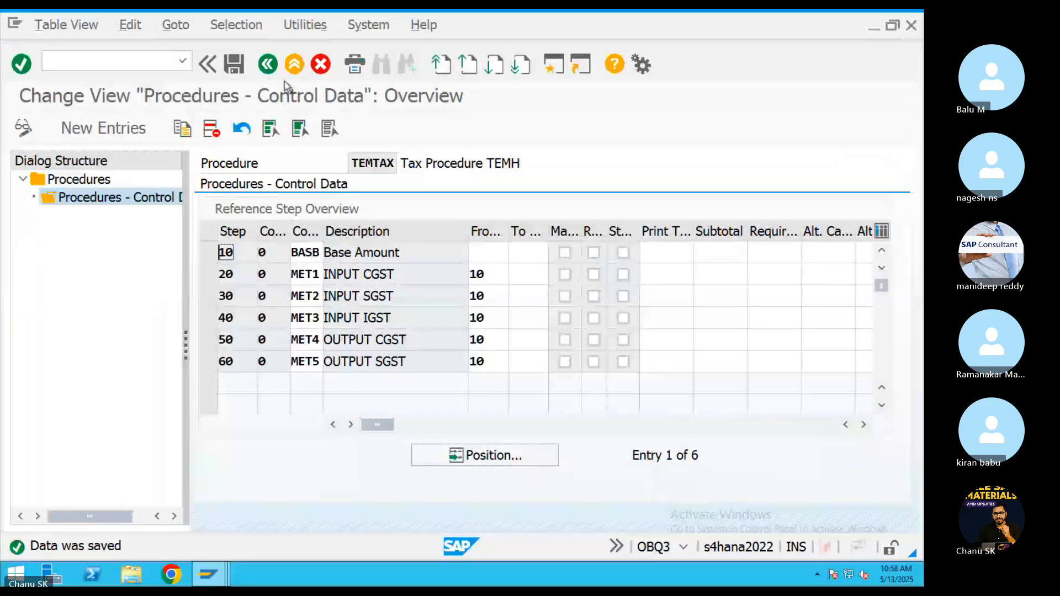
# Exit the TEMTAX procedure screen, look up the FBD1 code in the notes, and launch FBD1.
pyautogui.click(294, 64)
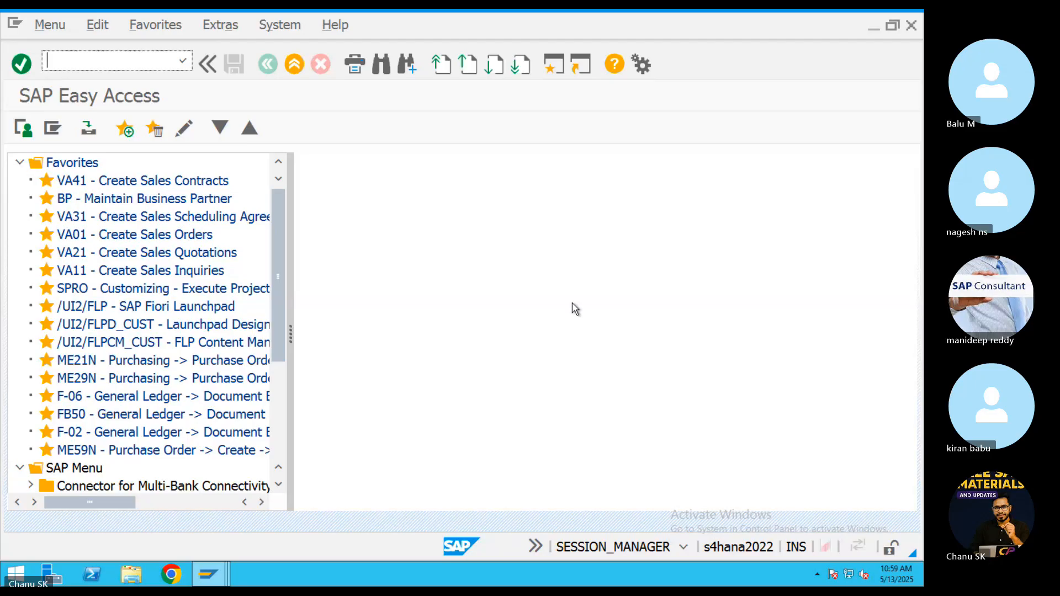
pyautogui.hotkey('ctrl', 'Right')
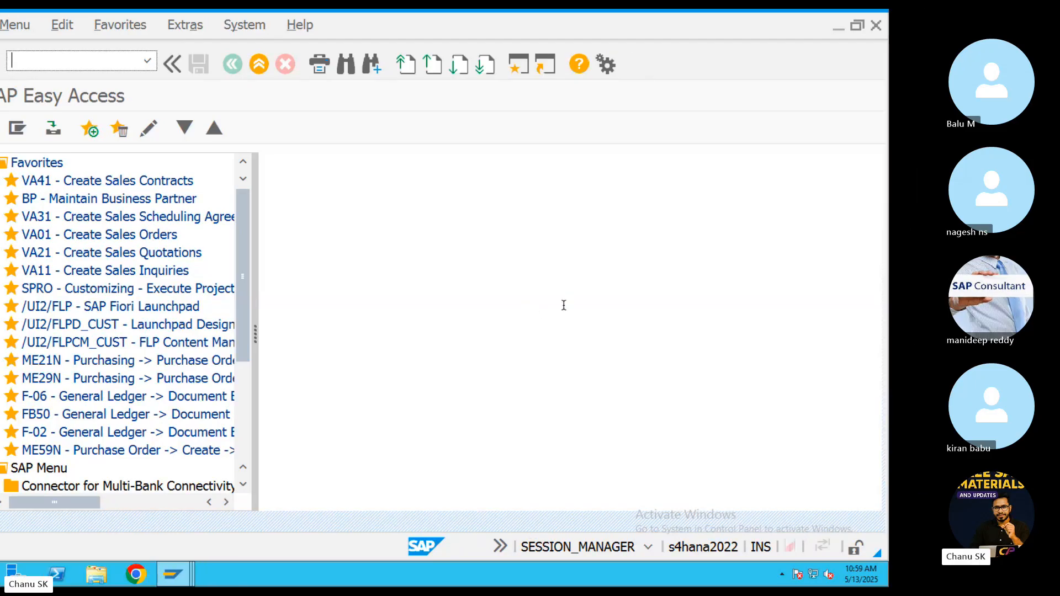
pyautogui.hotkey('ctrl', 'Left')
pyautogui.hotkey('ctrl', 'Right')
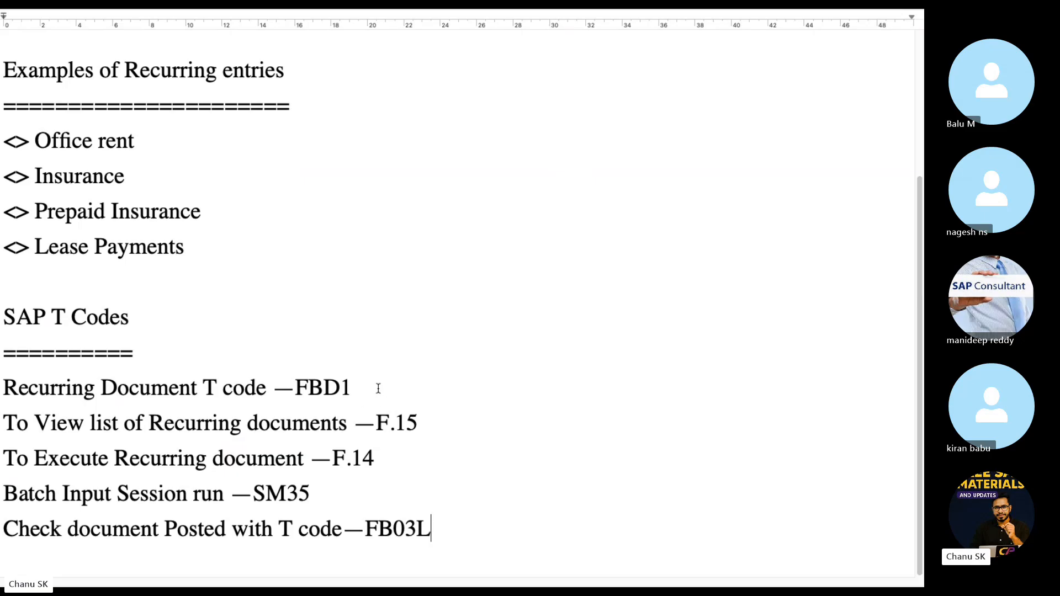
pyautogui.moveTo(378, 386); pyautogui.dragTo(303, 387)
pyautogui.hotkey('ctrl', 'Left')
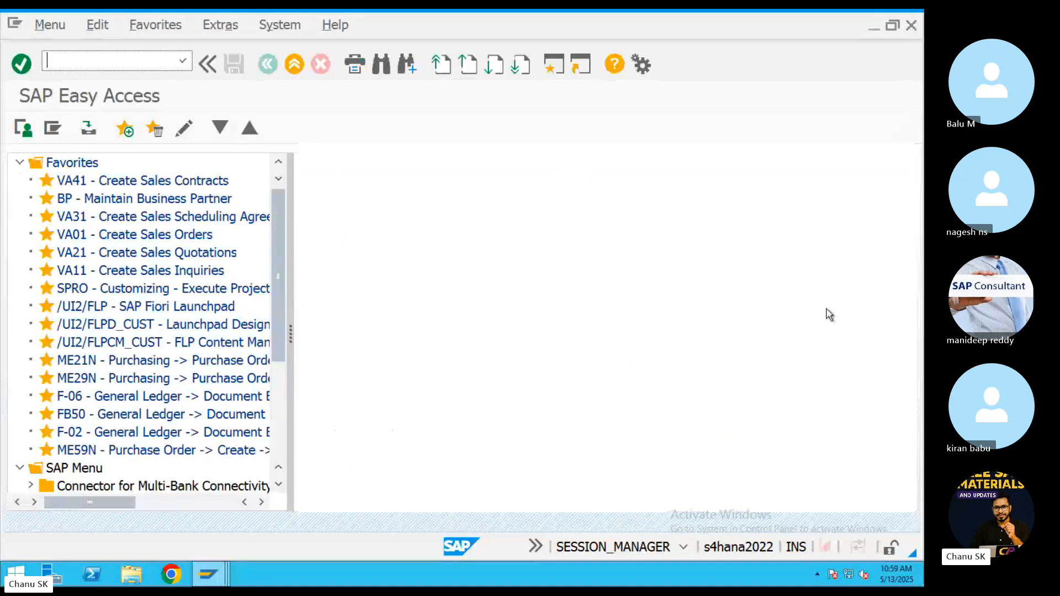
pyautogui.write('FBD1')
pyautogui.press('Return')
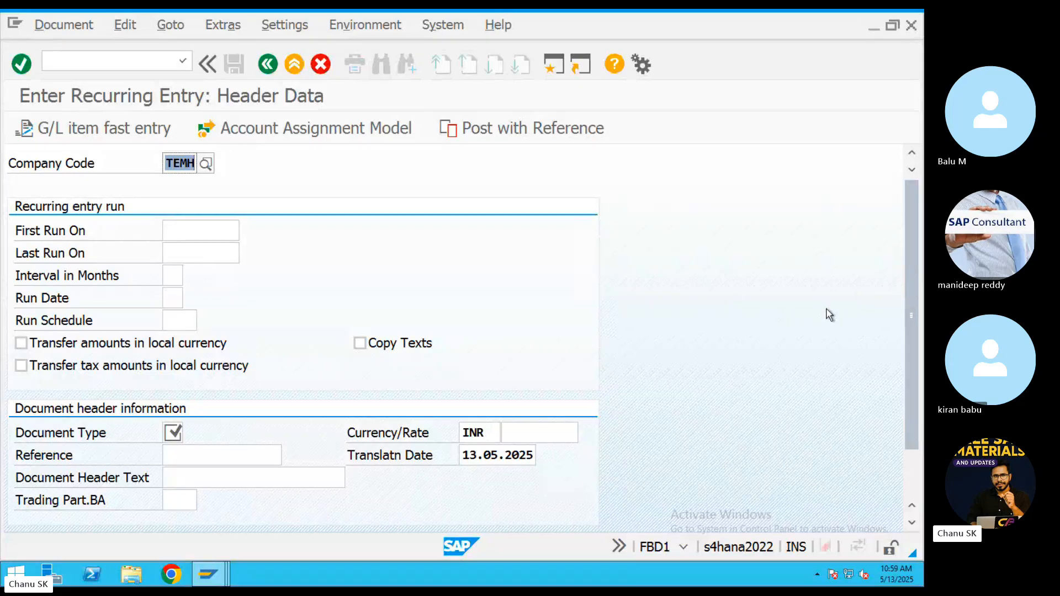
# Change the company code from TEMH to CHIT.
pyautogui.press('BackSpace')
pyautogui.write('CHIT')
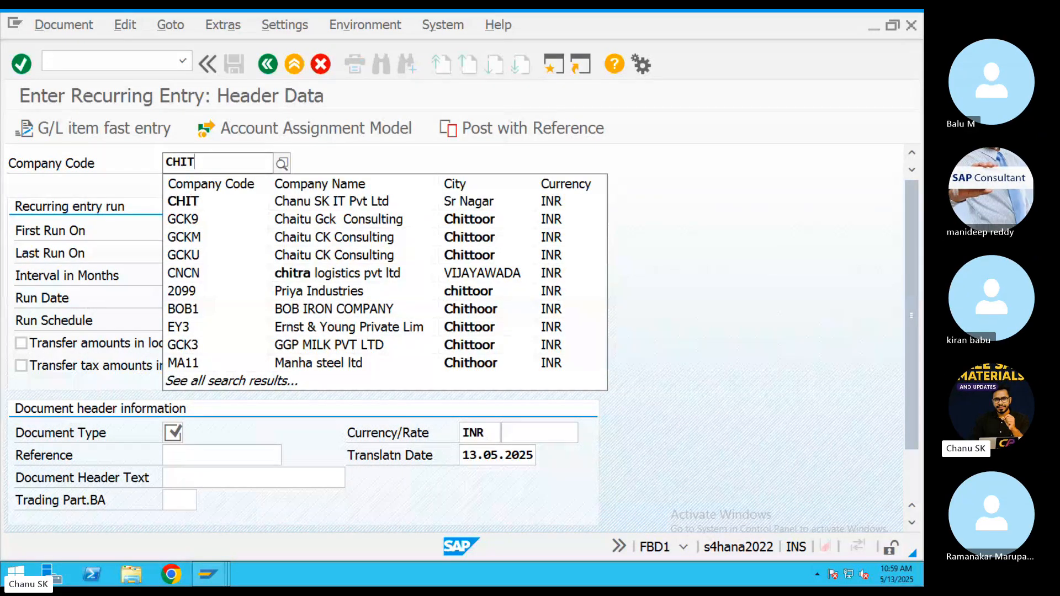
pyautogui.press('Escape')
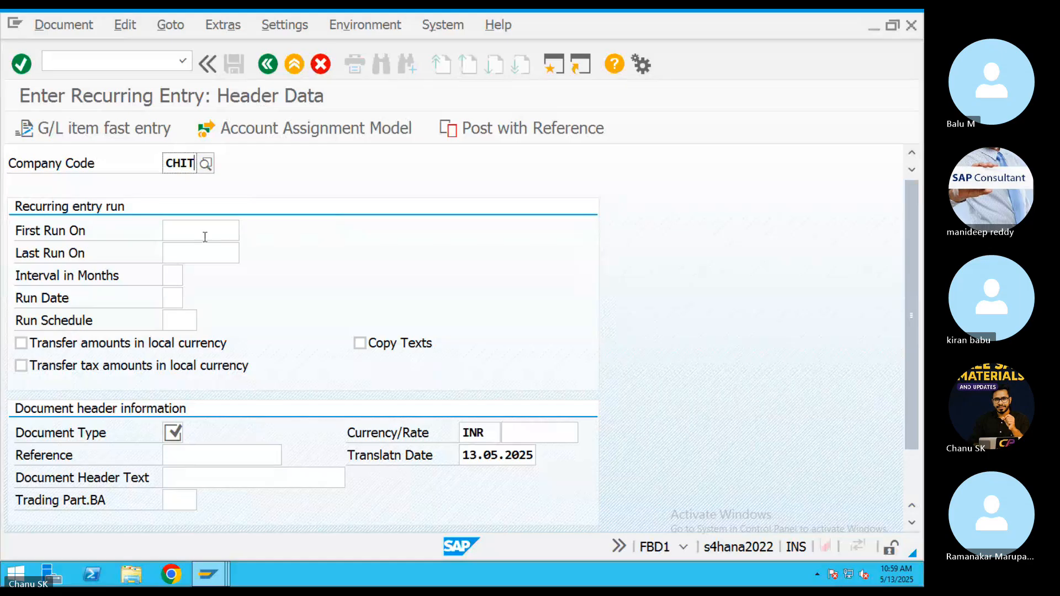
# Set both First Run On and Last Run On to 31.05.2025 using the calendar.
pyautogui.click(206, 232)
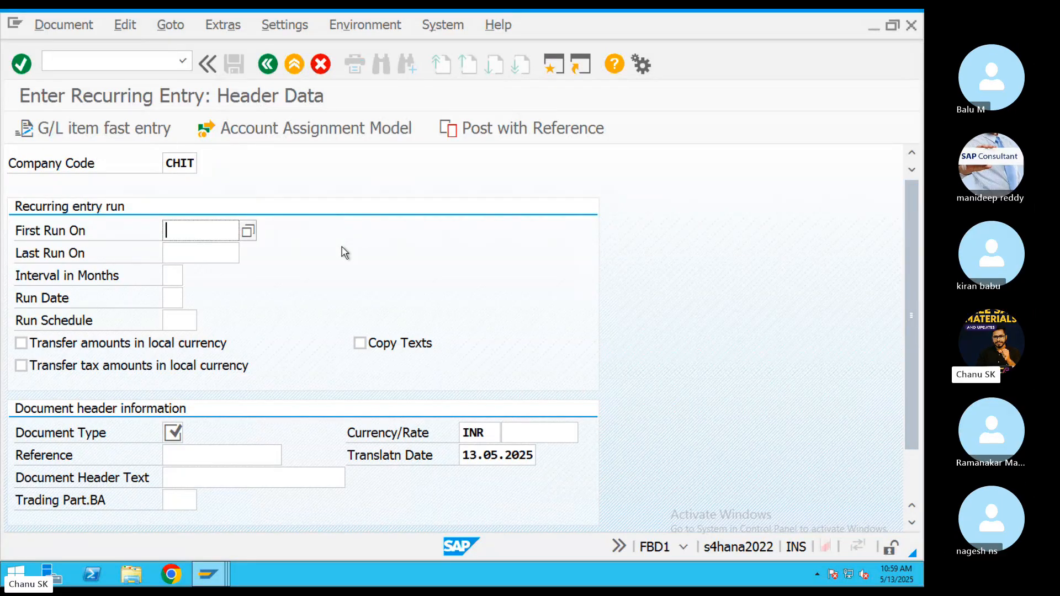
pyautogui.write('13.0')
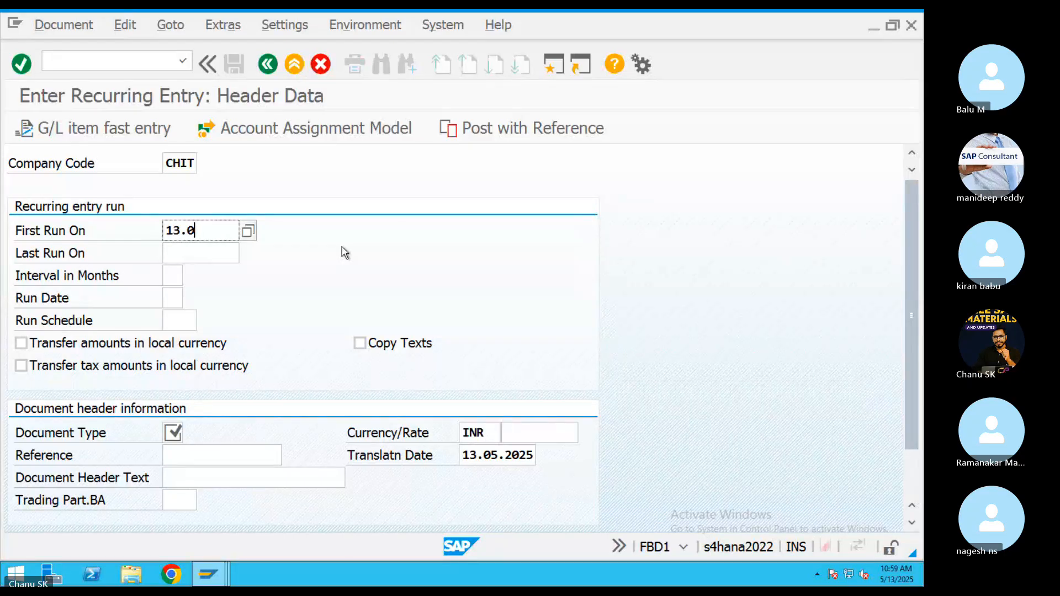
pyautogui.write('5')
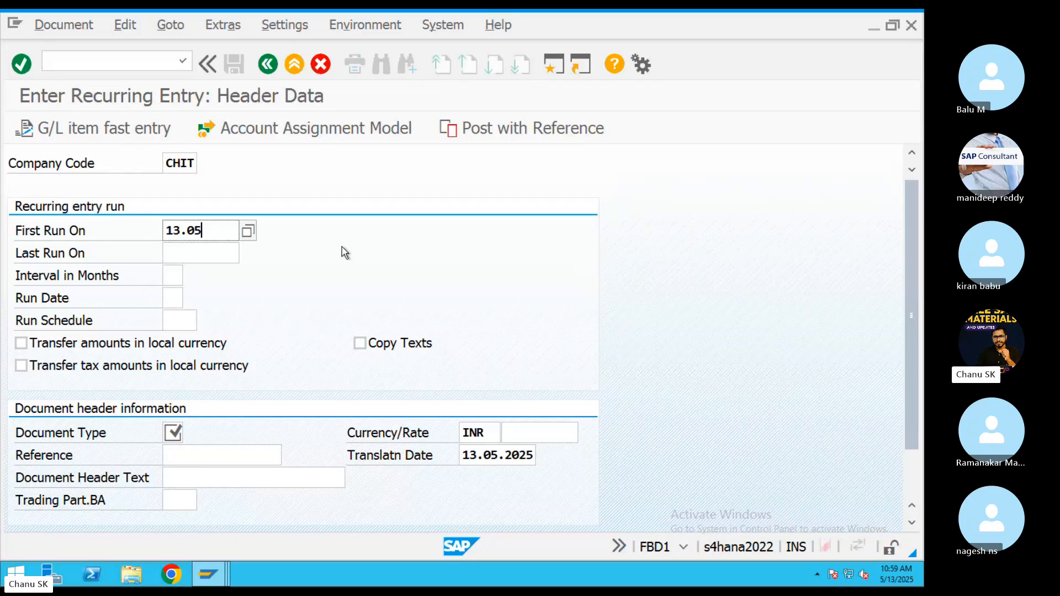
pyautogui.press('BackSpace')
pyautogui.press('BackSpace')
pyautogui.press('BackSpace')
pyautogui.press('BackSpace')
pyautogui.press('BackSpace')
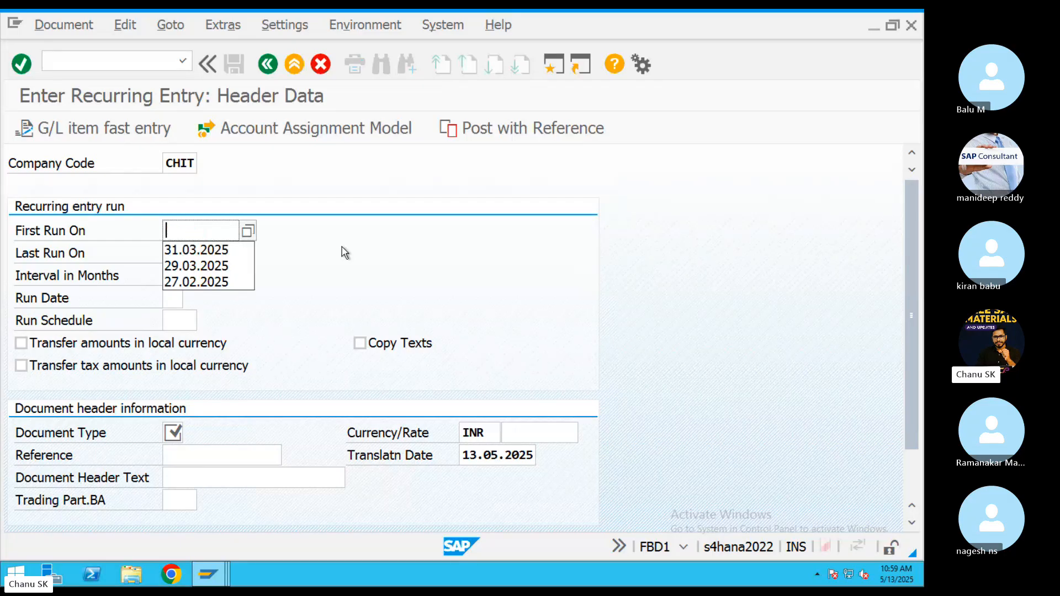
pyautogui.click(253, 232)
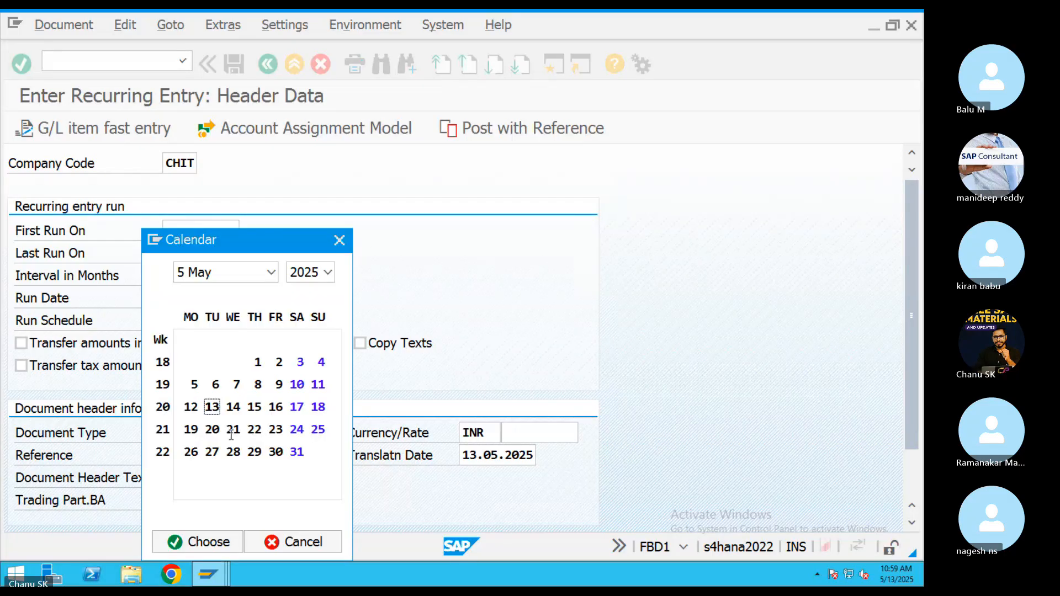
pyautogui.click(297, 452)
pyautogui.doubleClick(297, 452)
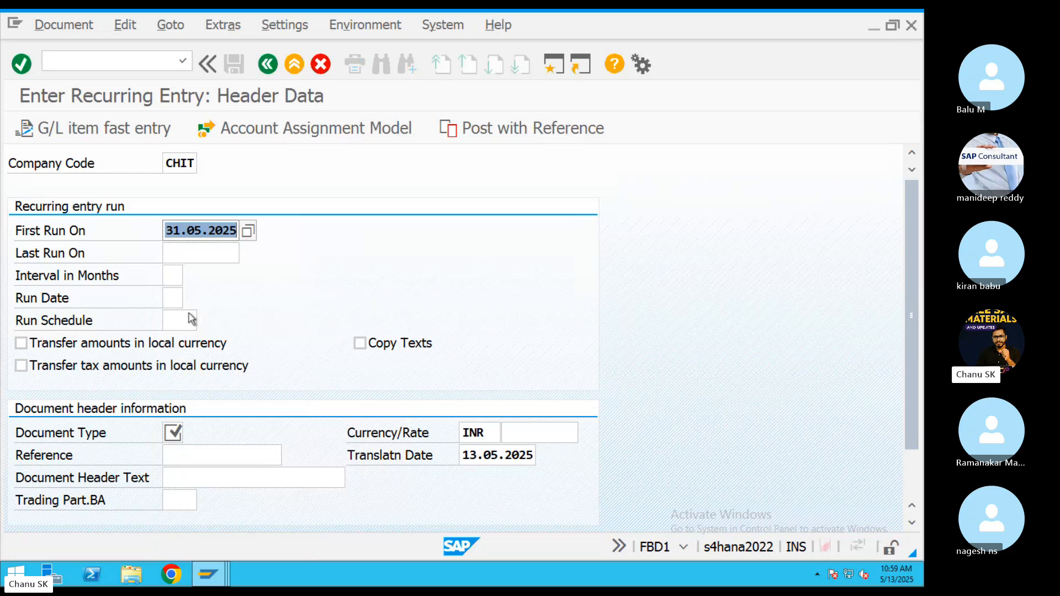
pyautogui.click(198, 254)
pyautogui.click(248, 255)
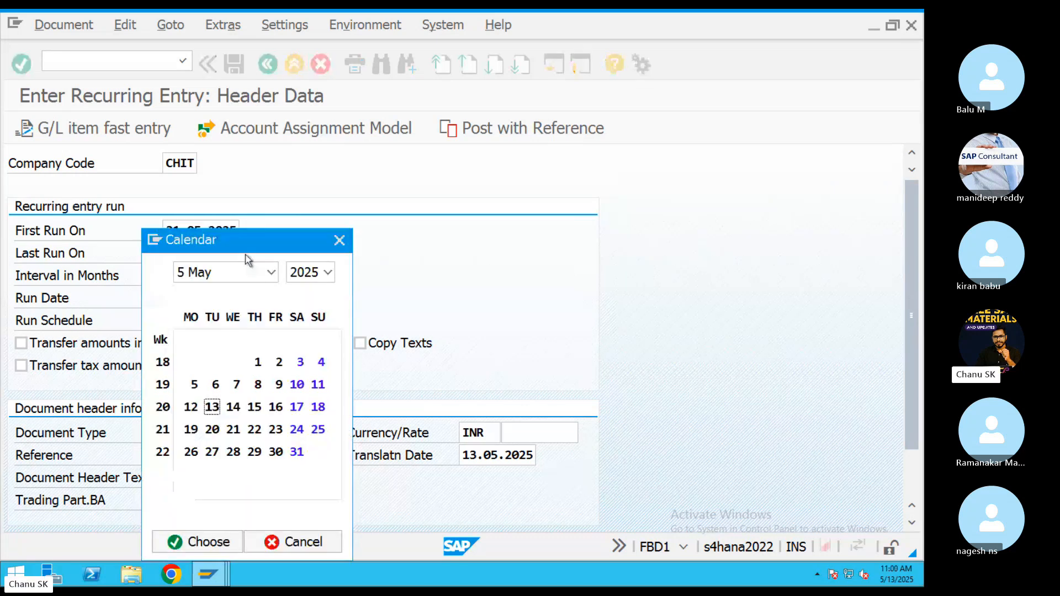
pyautogui.doubleClick(296, 452)
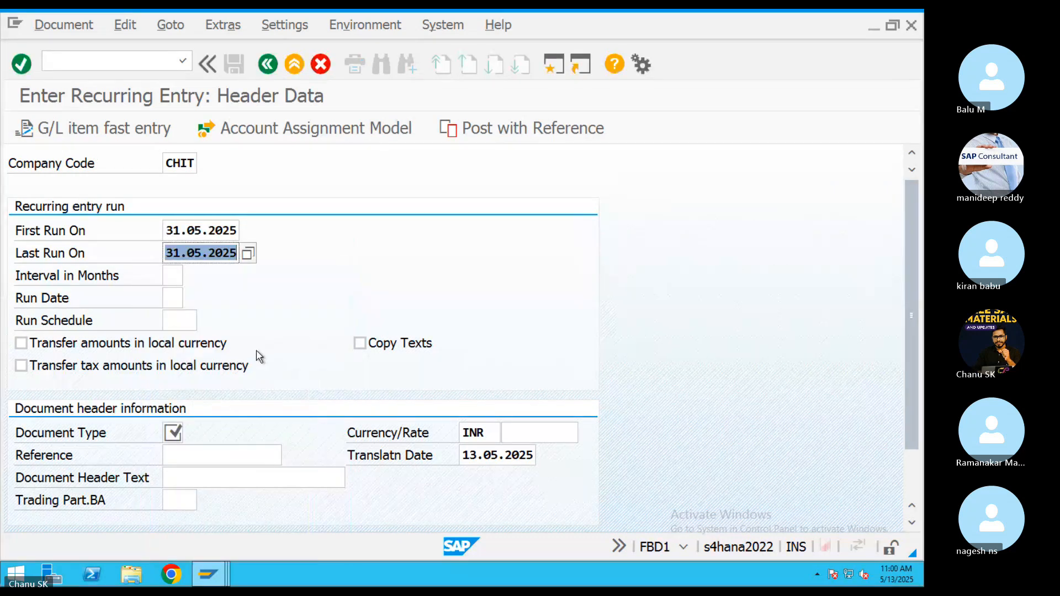
# Change Last Run On to 31.05.2026, set a 01-month interval, and enter document type sa.
pyautogui.click(236, 255)
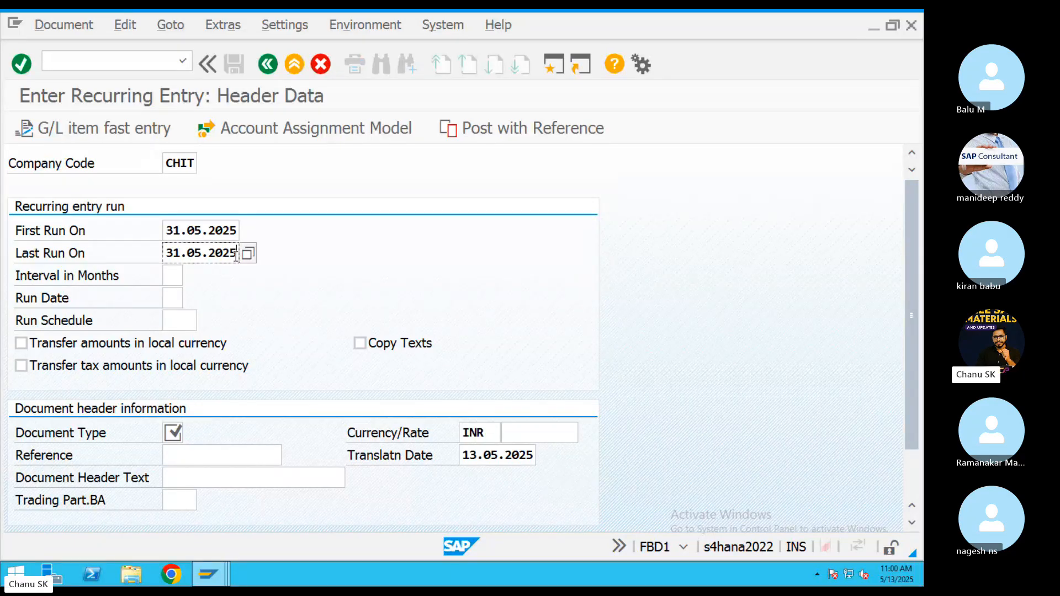
pyautogui.press('BackSpace')
pyautogui.write('6')
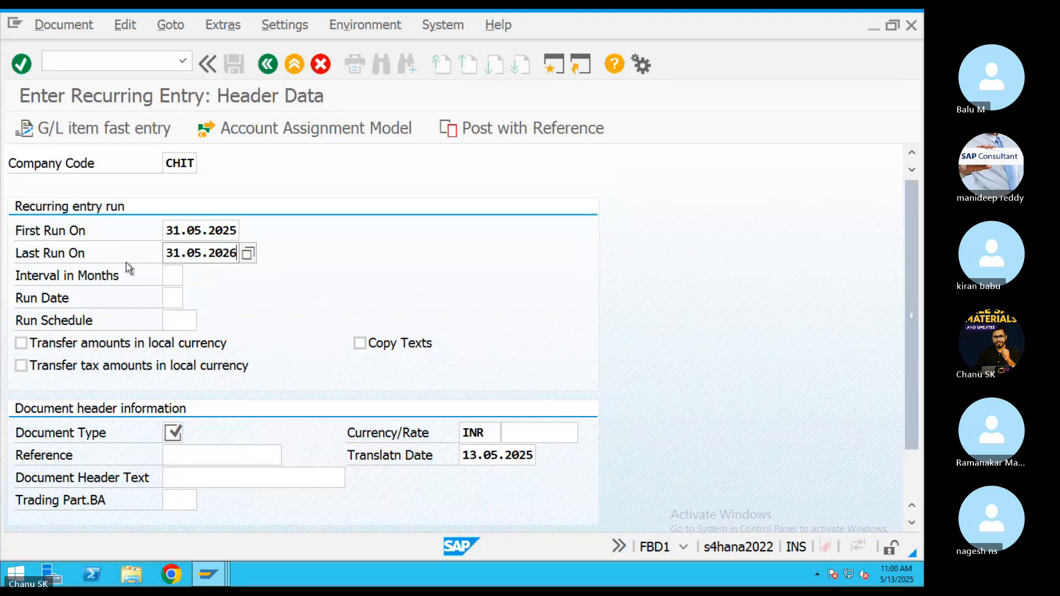
pyautogui.click(171, 276)
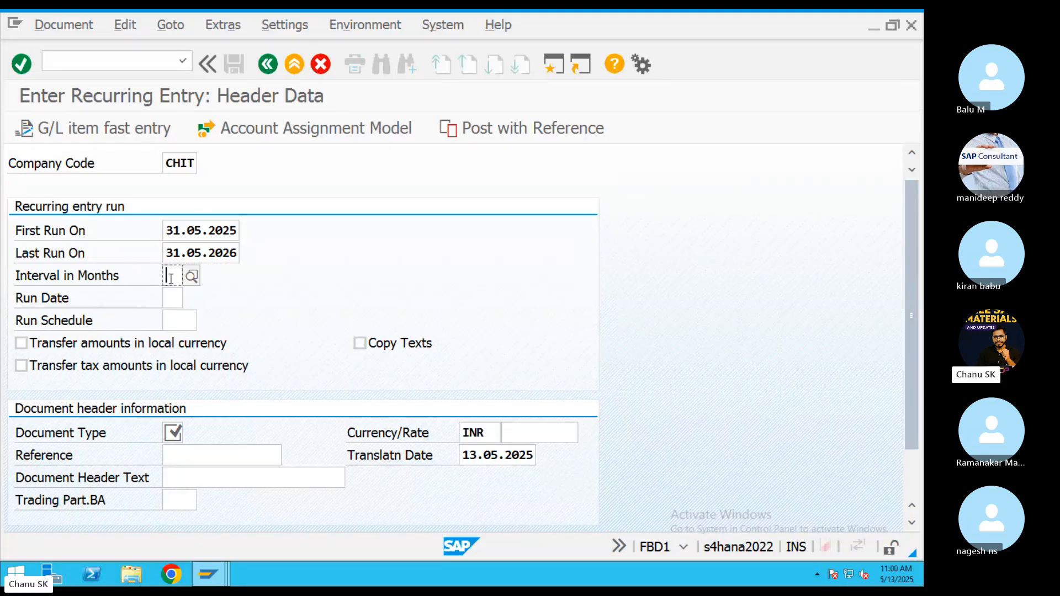
pyautogui.write('6')
pyautogui.write('1')
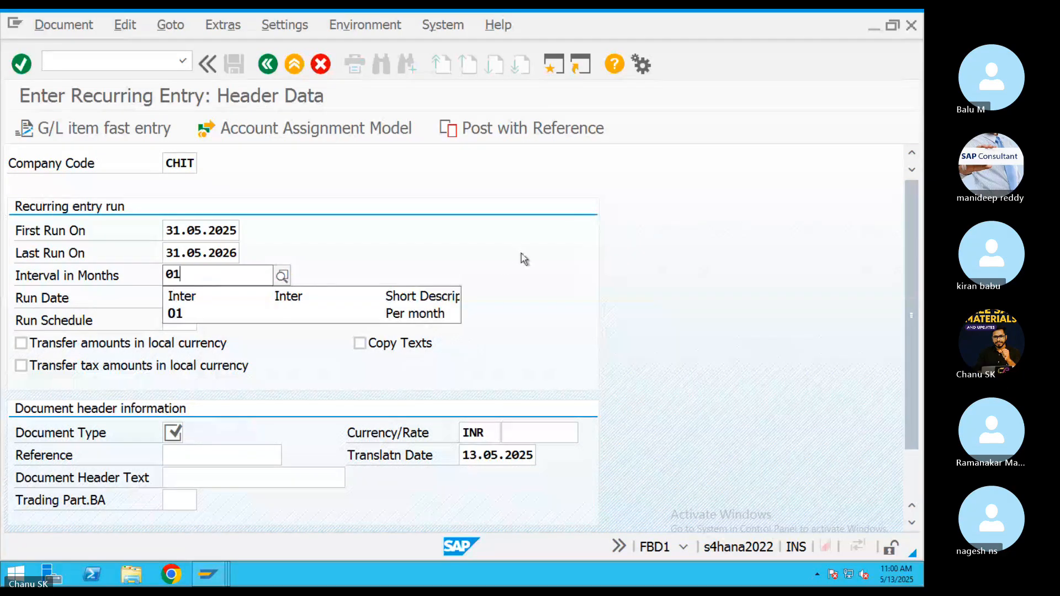
pyautogui.press('Return')
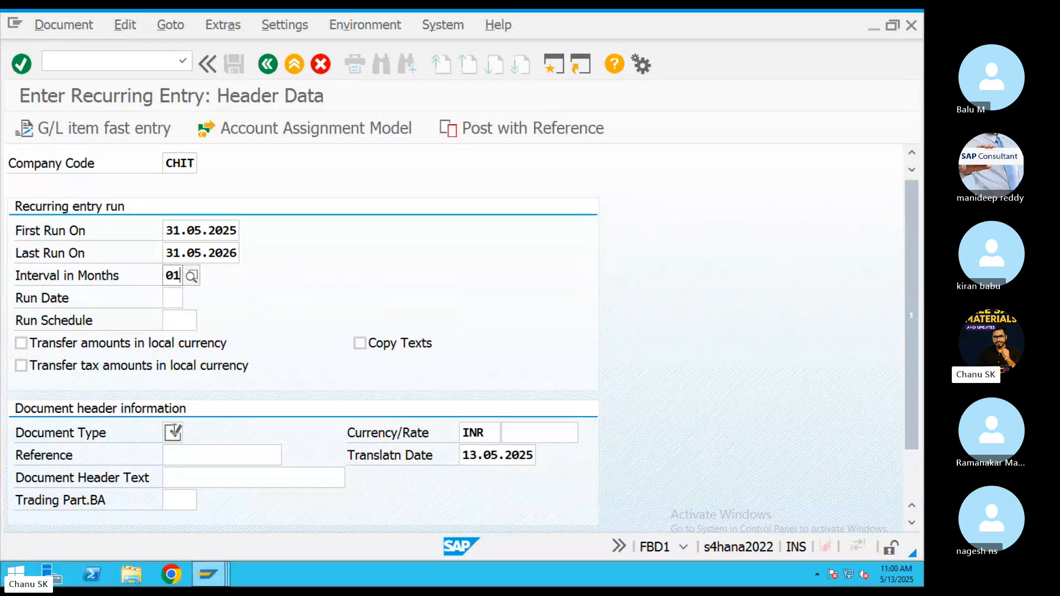
pyautogui.click(174, 431)
pyautogui.write('sa')
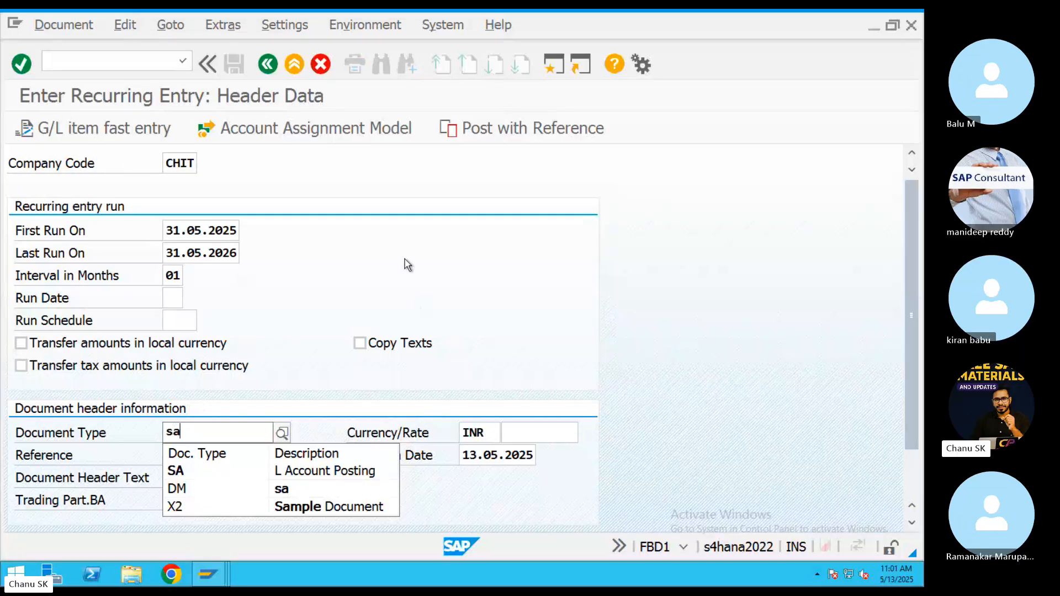
# Confirm document type sa and enter reference ref555.
pyautogui.press('Escape')
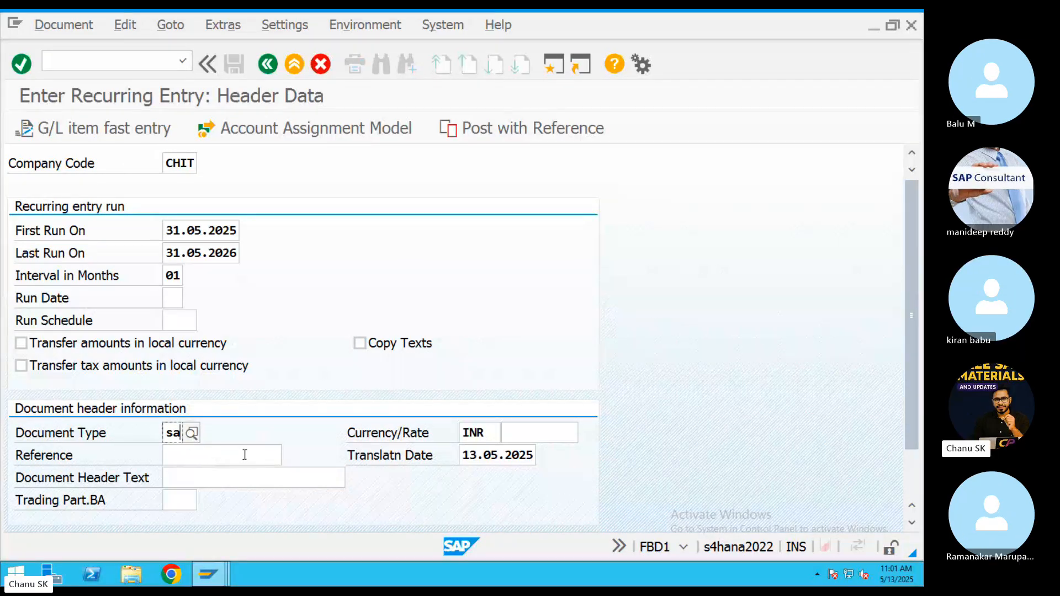
pyautogui.click(213, 453)
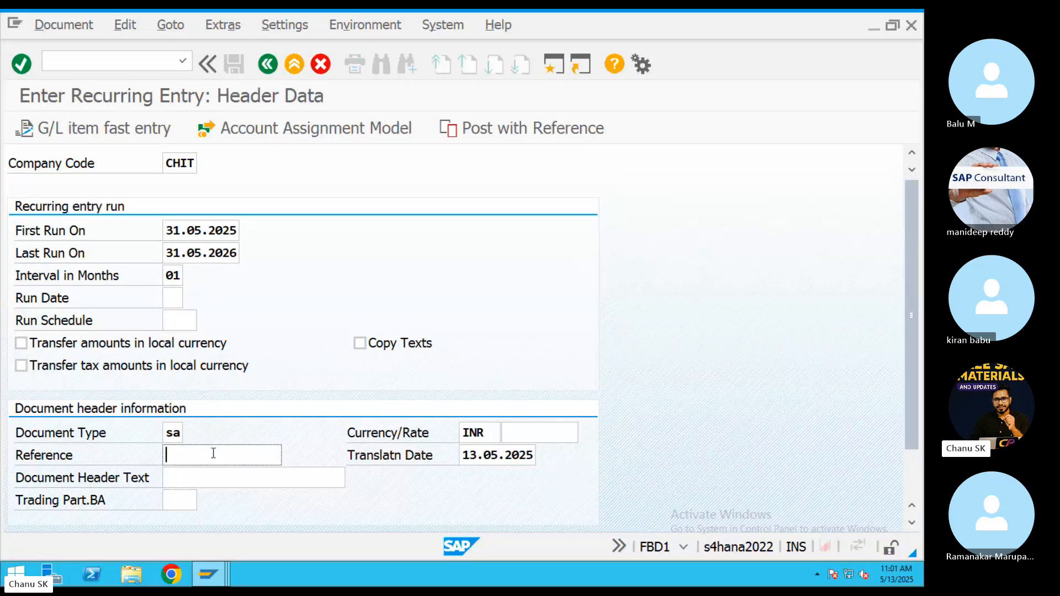
pyautogui.write('ref555')
# Give the first line item posting key 40 and the Salary G/L account 400301.
pyautogui.moveTo(914, 445); pyautogui.dragTo(910, 487)
pyautogui.click(913, 492)
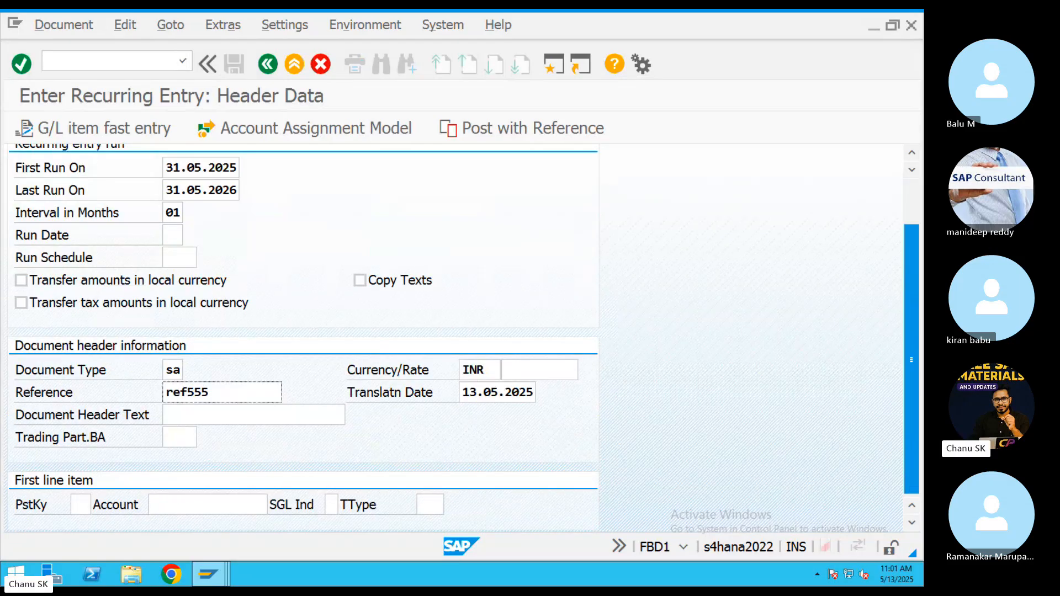
pyautogui.click(84, 504)
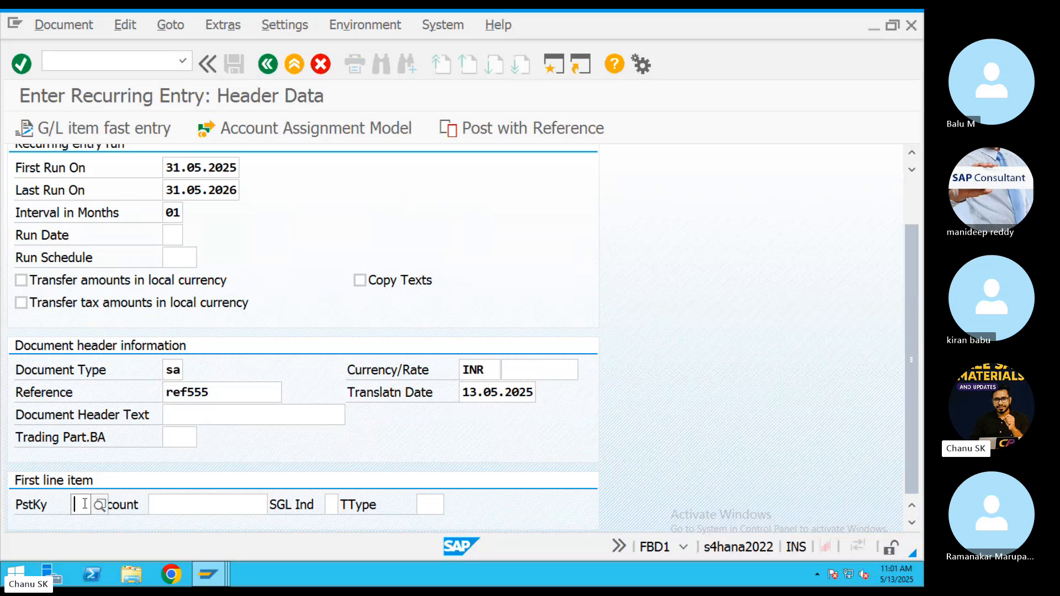
pyautogui.write('40')
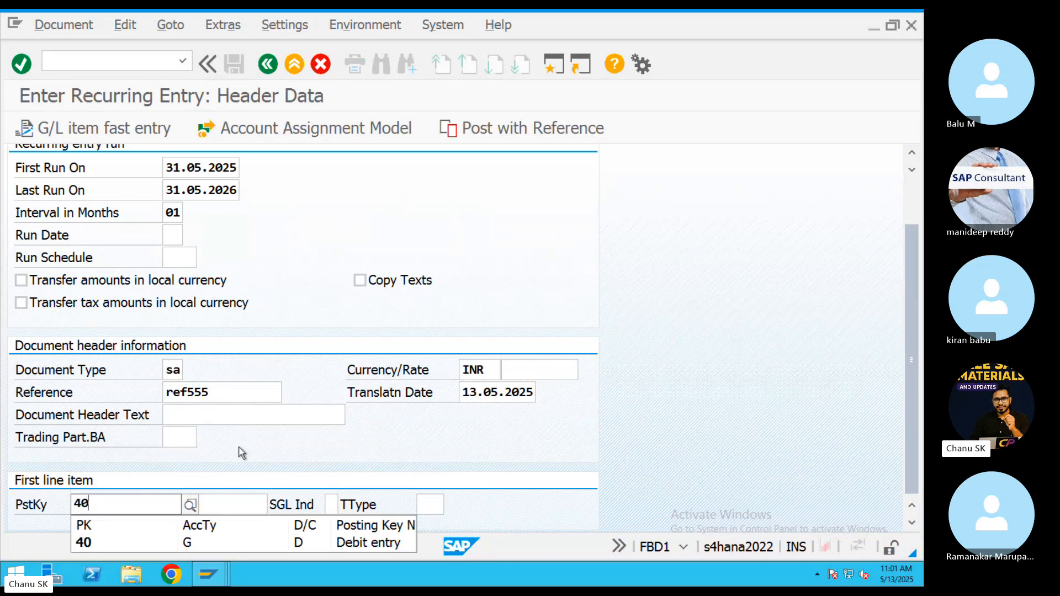
pyautogui.press('Tab')
pyautogui.click(274, 504)
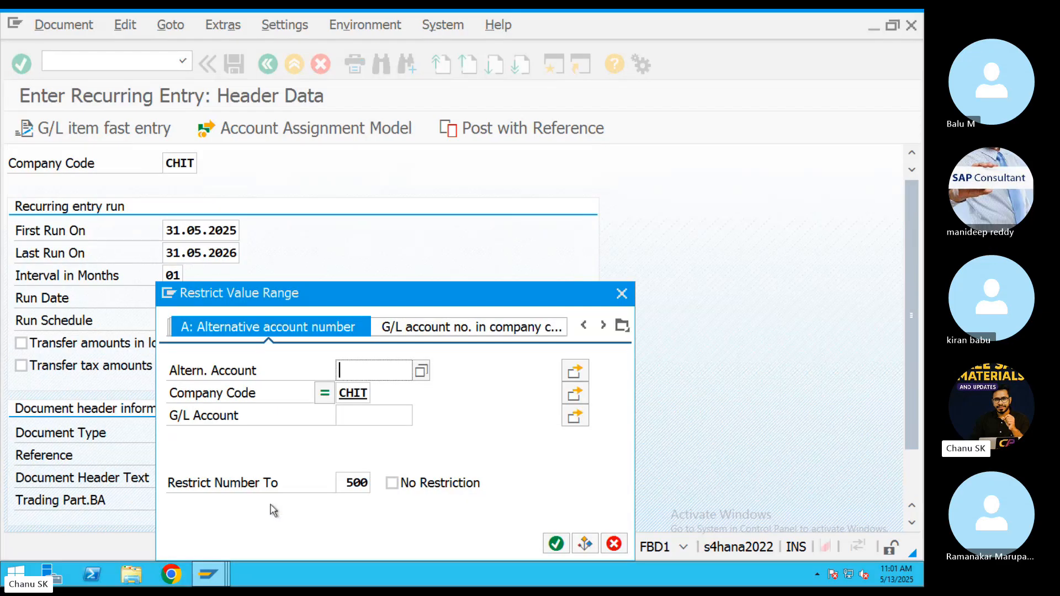
pyautogui.press('Return')
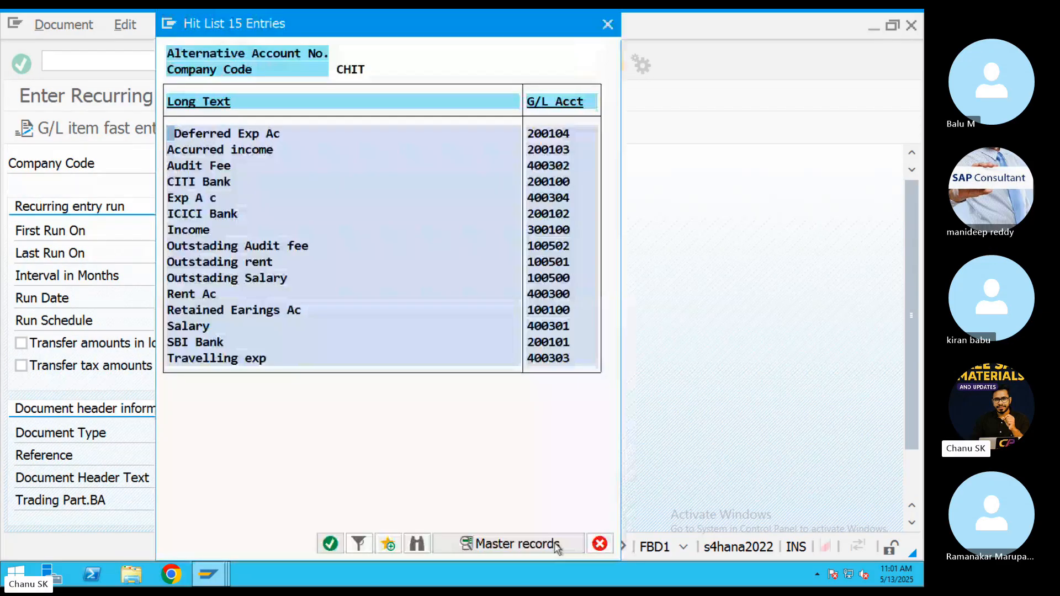
pyautogui.doubleClick(197, 329)
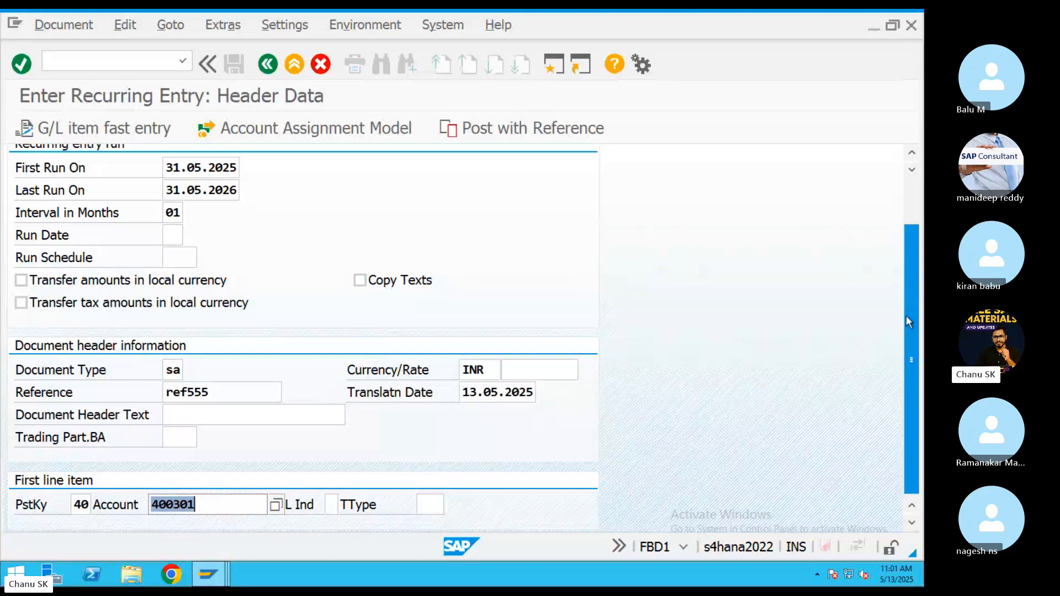
pyautogui.moveTo(905, 315); pyautogui.dragTo(904, 264)
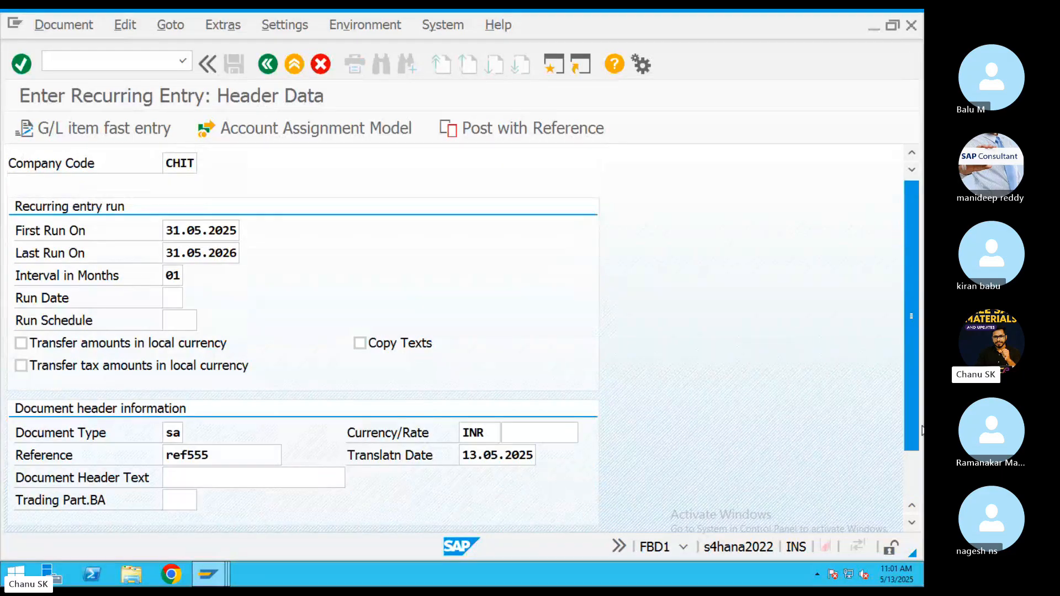
pyautogui.scroll(-1, 917, 425)
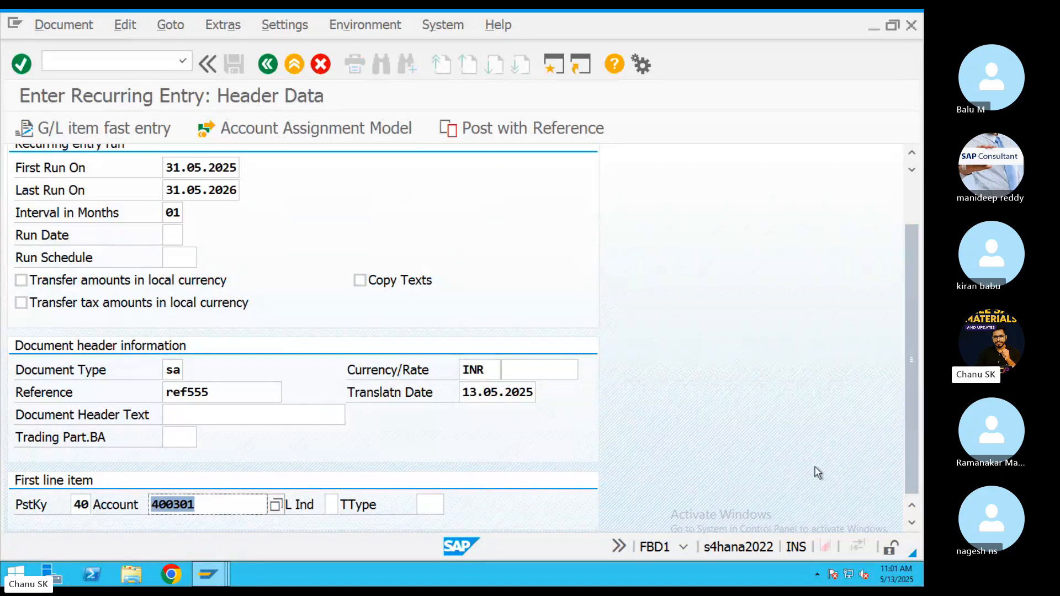
# Discard the unsaved recurring entry, then try OB57 and decline the read-only locked view.
pyautogui.press('Return')
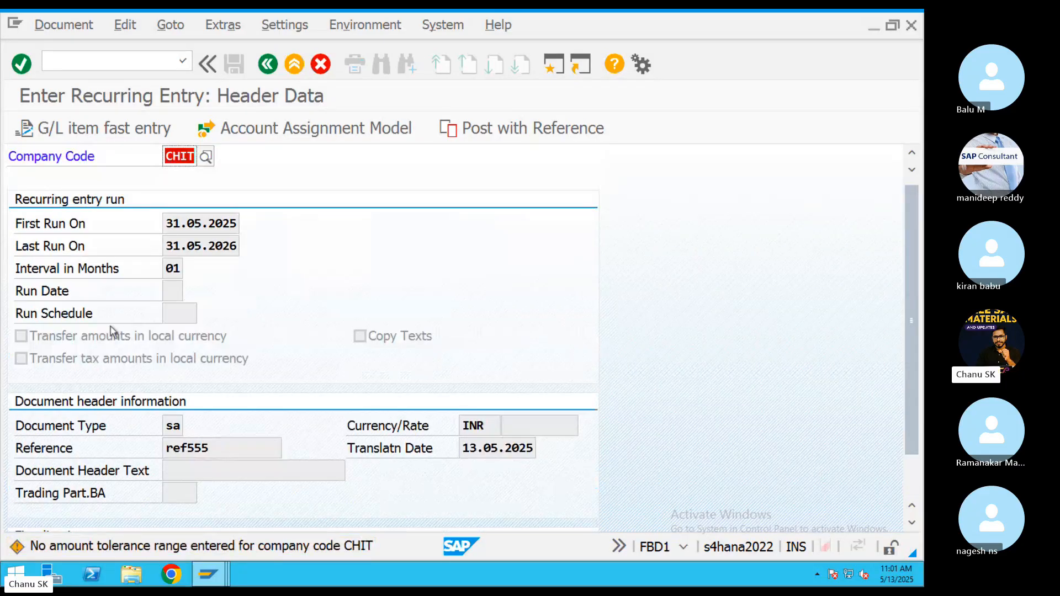
pyautogui.click(294, 65)
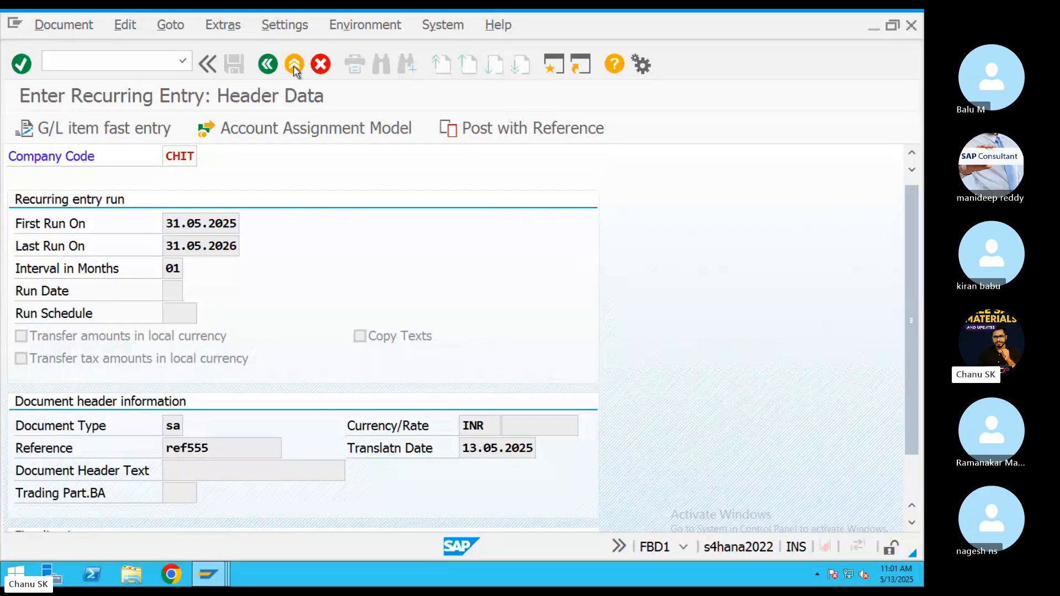
pyautogui.click(294, 64)
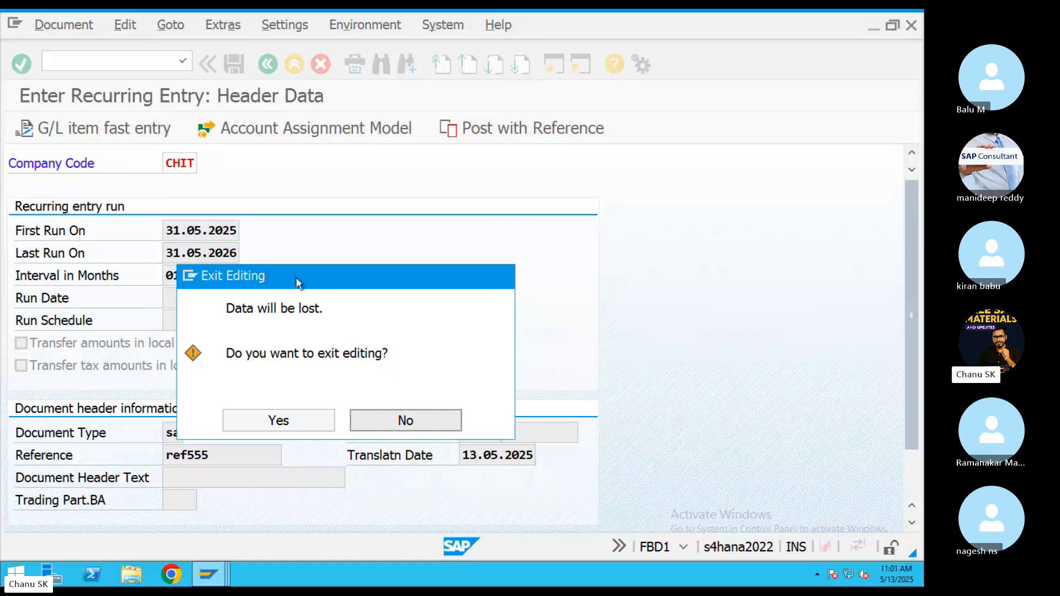
pyautogui.click(292, 419)
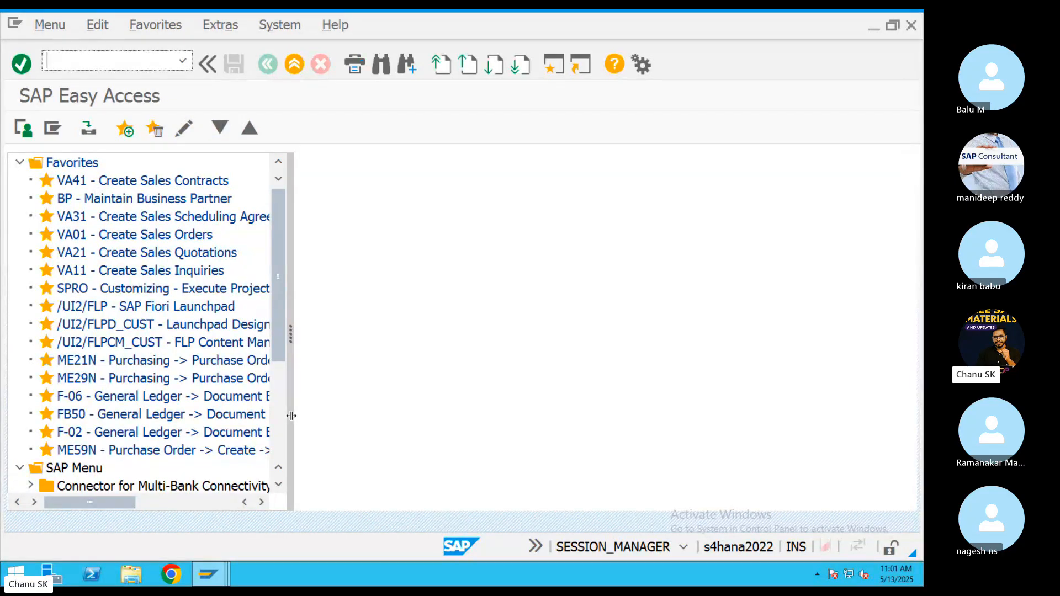
pyautogui.write('OB57')
pyautogui.press('Return')
pyautogui.click(274, 533)
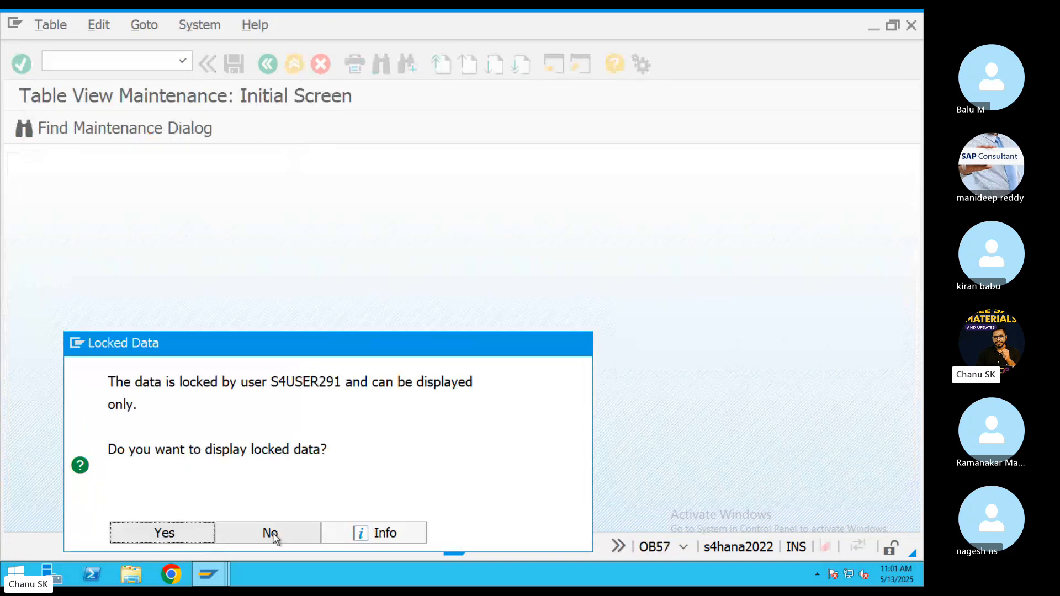
# Close the purchase order, extra Easy Access and Balance Carryforward windows, leaving number range intervals.
pyautogui.click(219, 580)
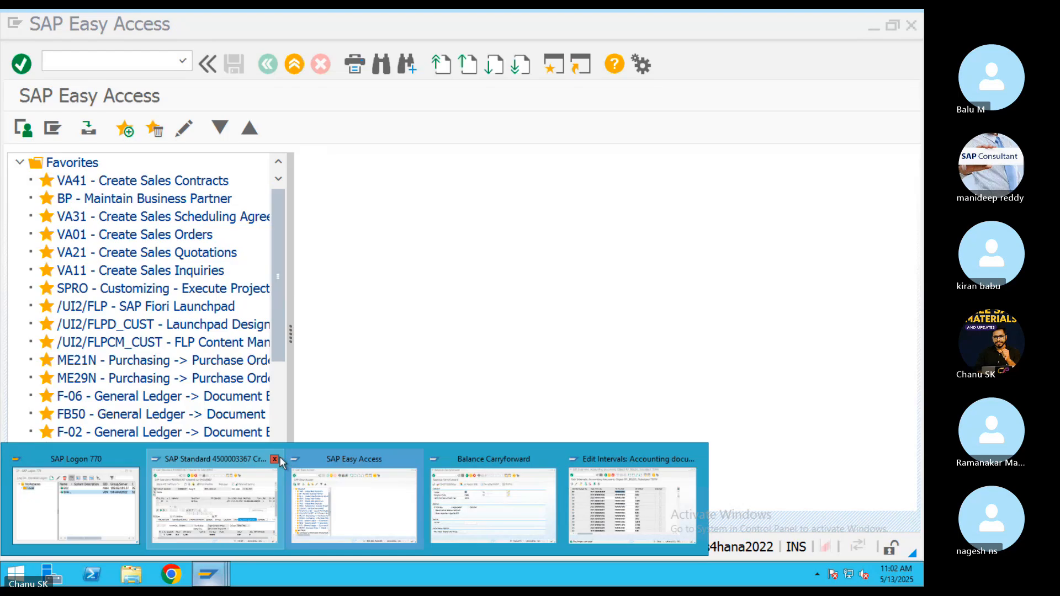
pyautogui.click(265, 519)
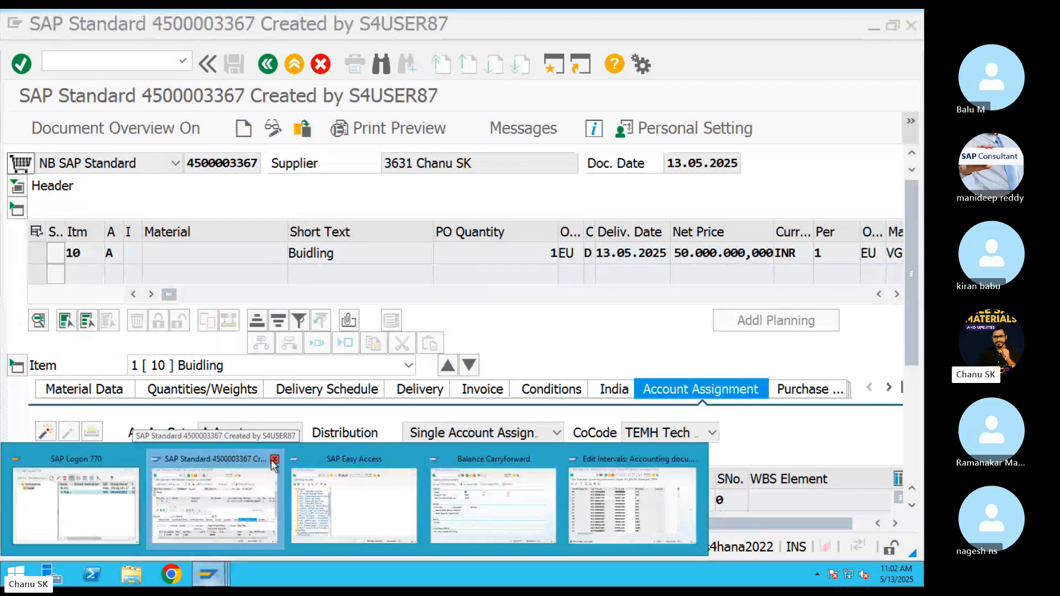
pyautogui.click(274, 459)
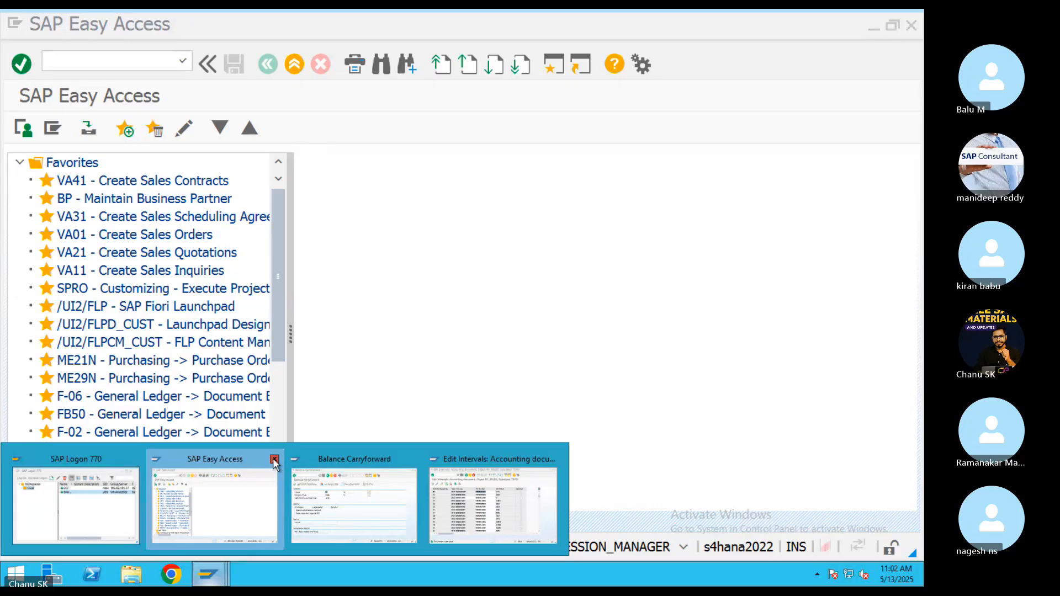
pyautogui.click(274, 459)
pyautogui.click(274, 459)
pyautogui.click(268, 523)
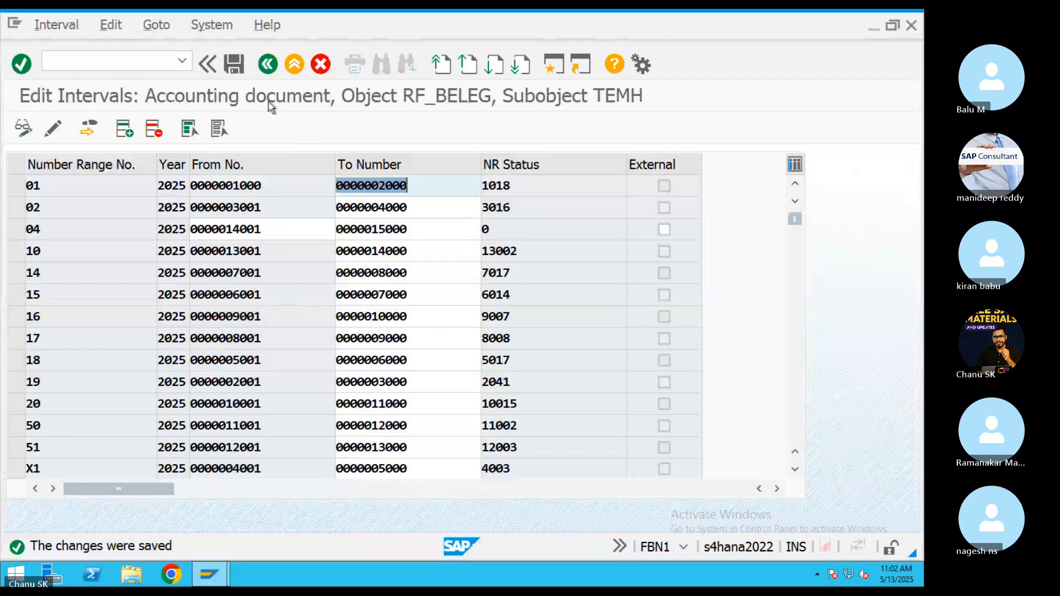
pyautogui.click(312, 68)
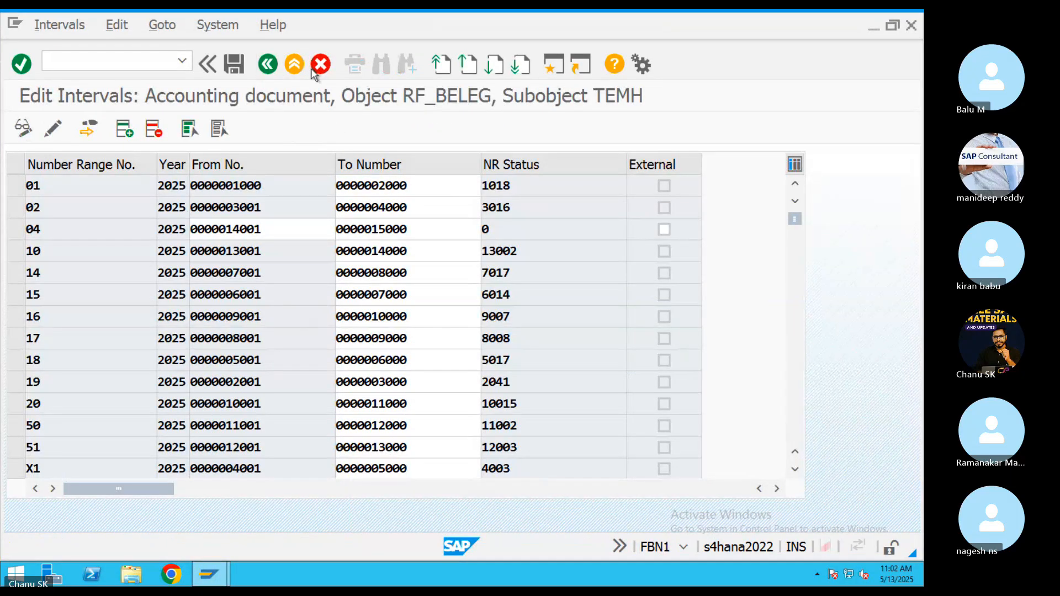
pyautogui.click(268, 64)
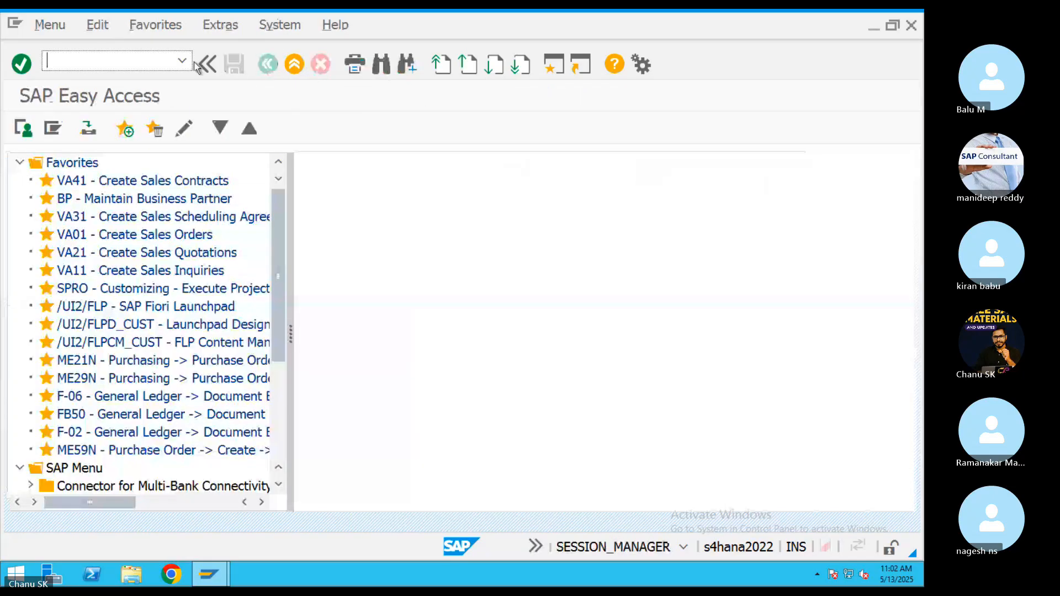
# Retry OB57, then in SM12 clear the user filter and delete all 10 lock entries.
pyautogui.write('OB57')
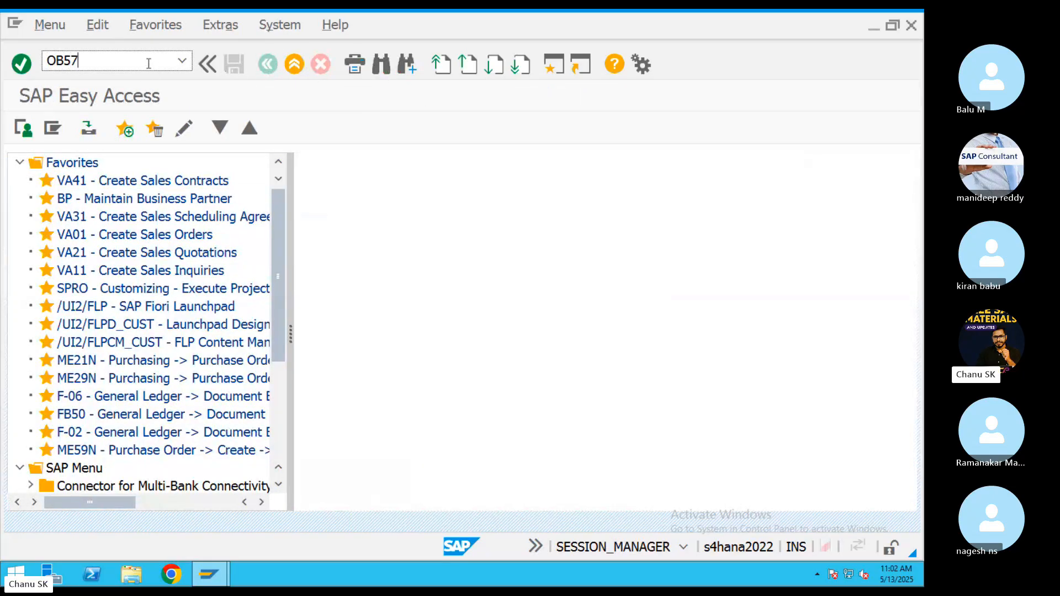
pyautogui.press('Return')
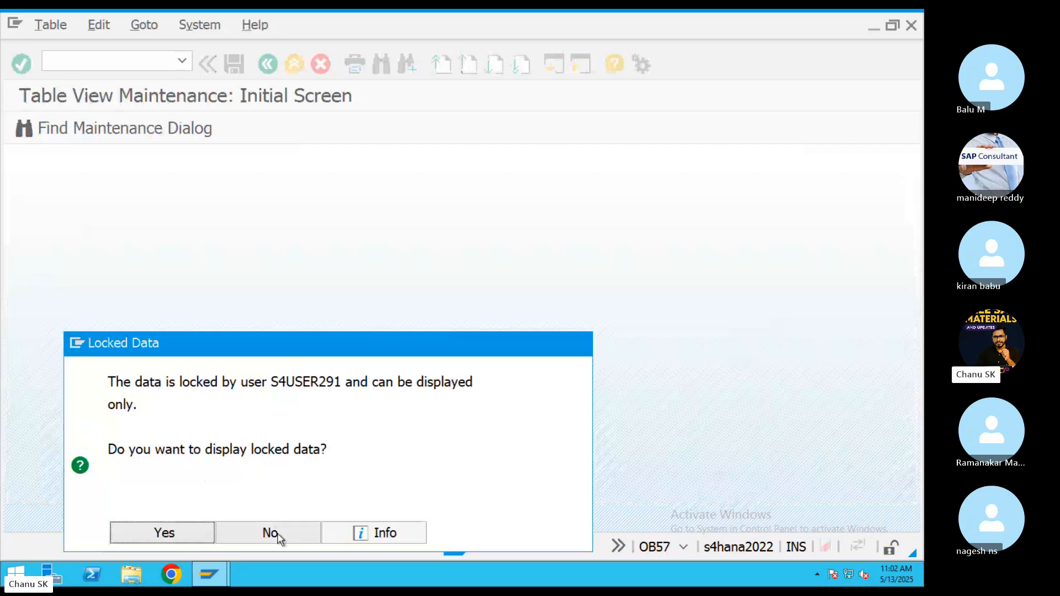
pyautogui.click(276, 532)
pyautogui.write('sm12')
pyautogui.press('Return')
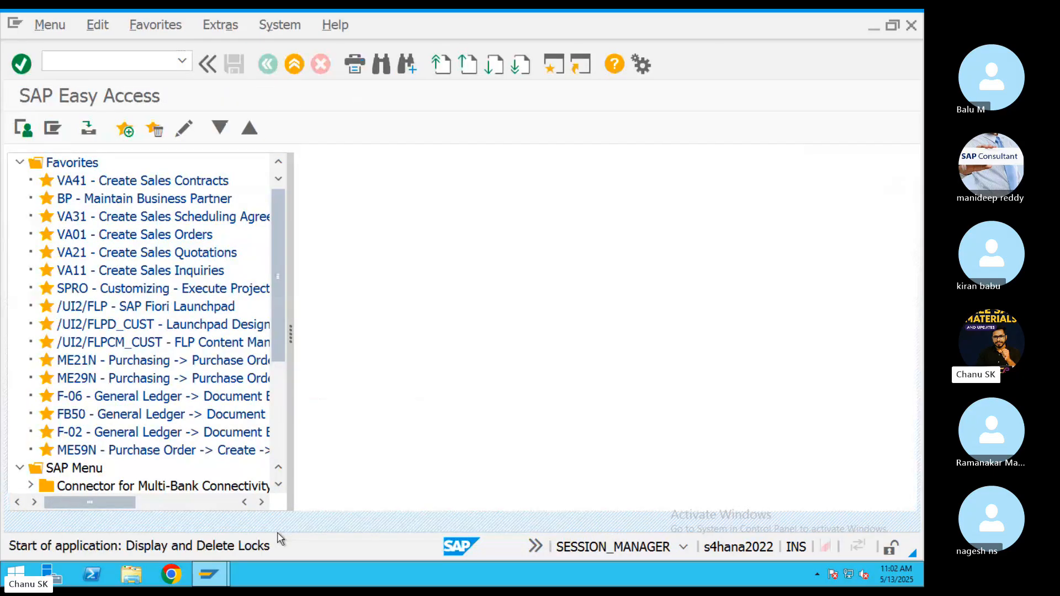
pyautogui.moveTo(248, 206); pyautogui.dragTo(157, 209)
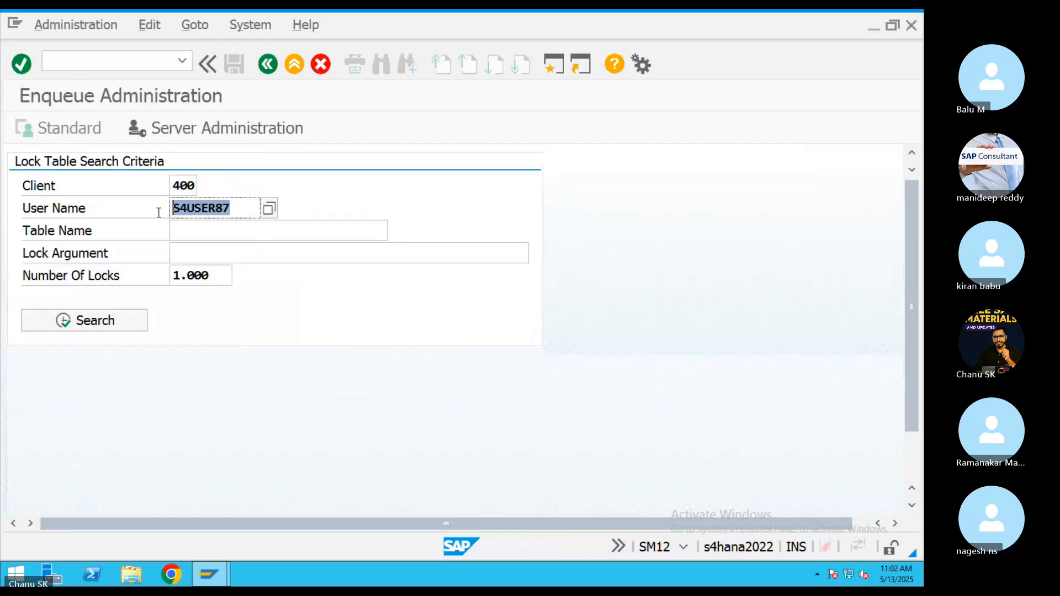
pyautogui.press('BackSpace')
pyautogui.click(124, 328)
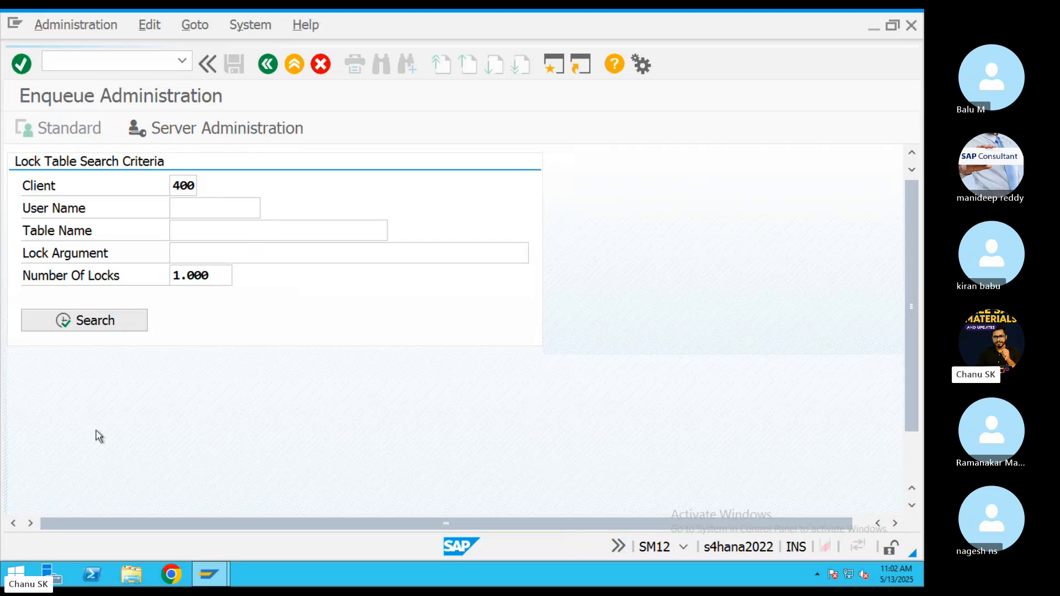
pyautogui.click(270, 381)
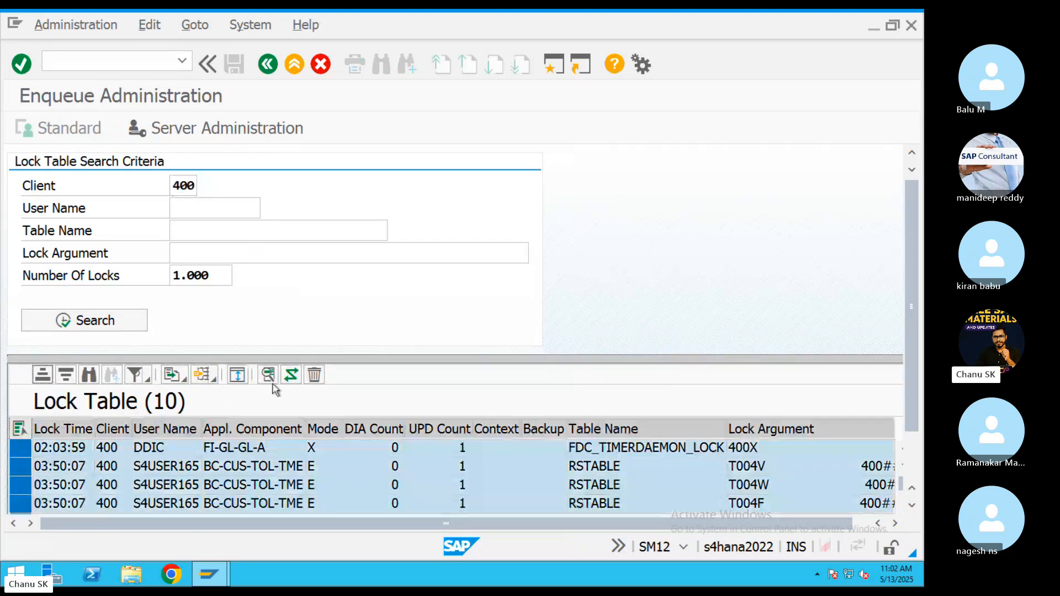
pyautogui.click(314, 374)
pyautogui.click(279, 443)
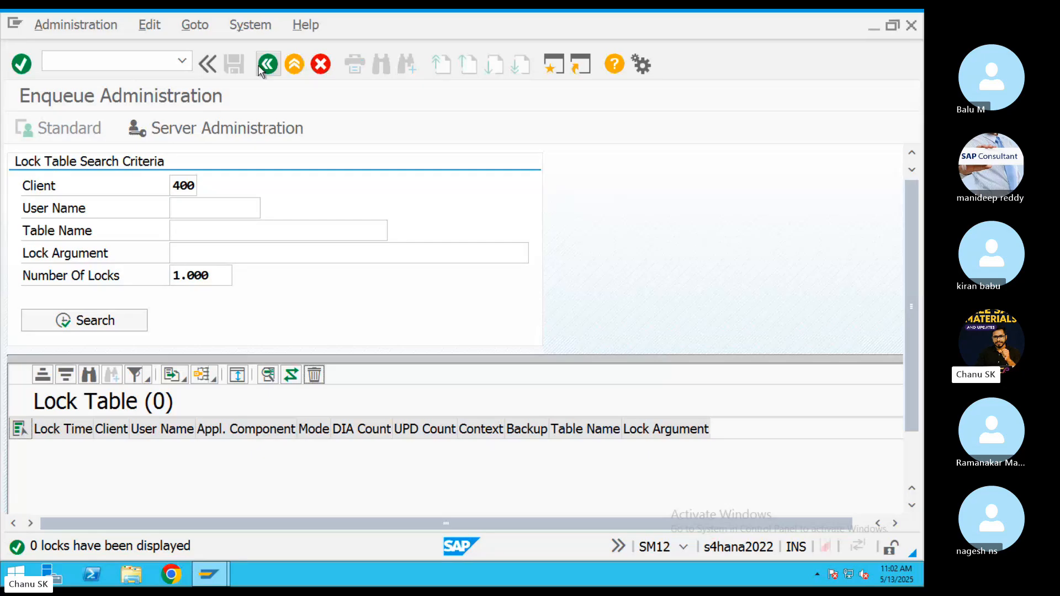
# In OB57, locate the user's row, assign tolerance group CHIT, and save under the customizing request.
pyautogui.click(267, 64)
pyautogui.write('OB57')
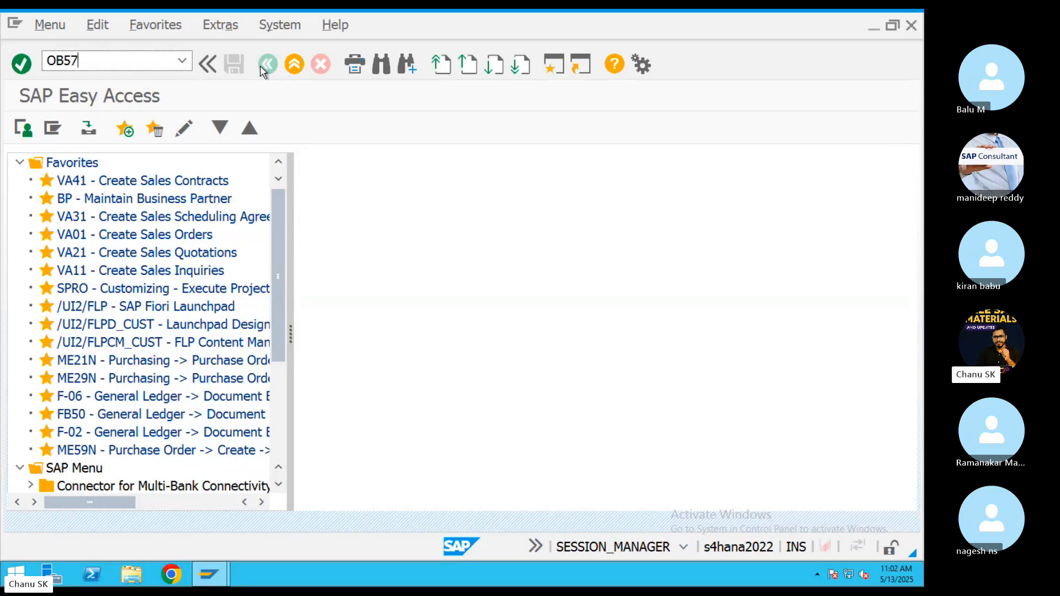
pyautogui.press('Return')
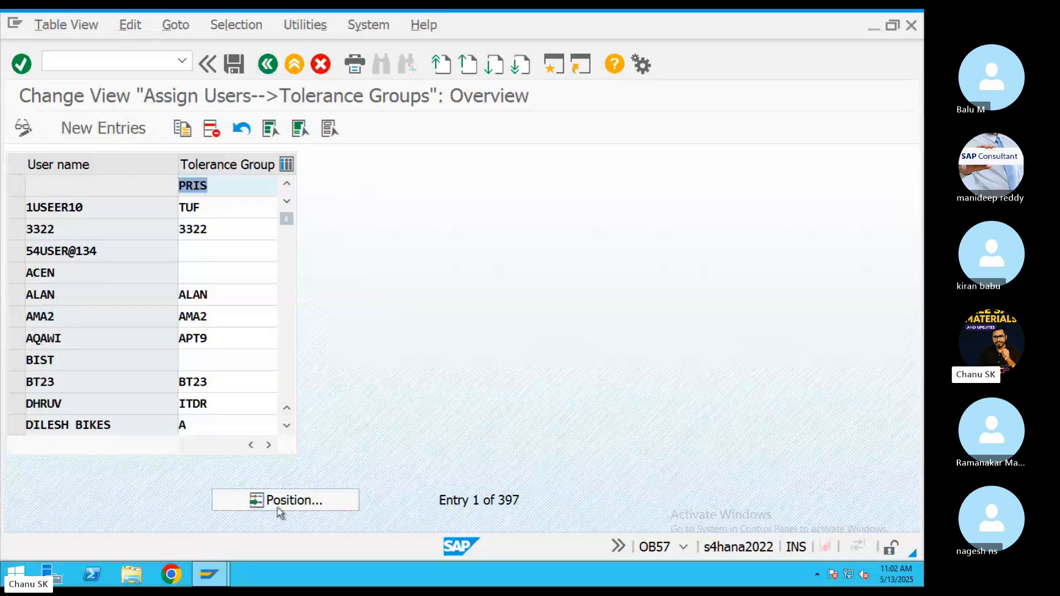
pyautogui.click(279, 501)
pyautogui.write('s4user87')
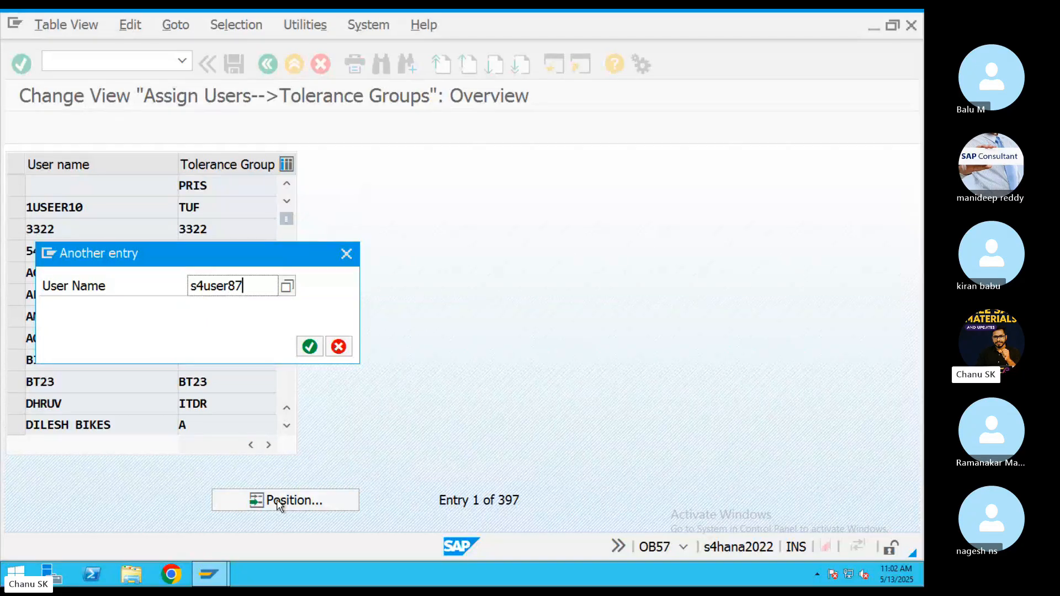
pyautogui.press('Return')
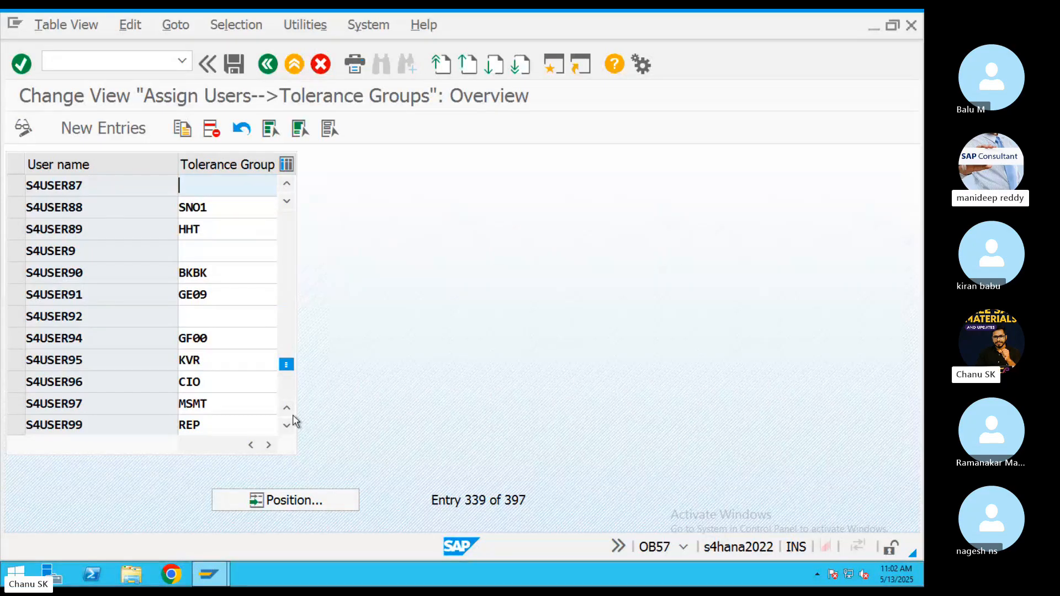
pyautogui.write('CHIT')
pyautogui.click(213, 224)
pyautogui.click(230, 69)
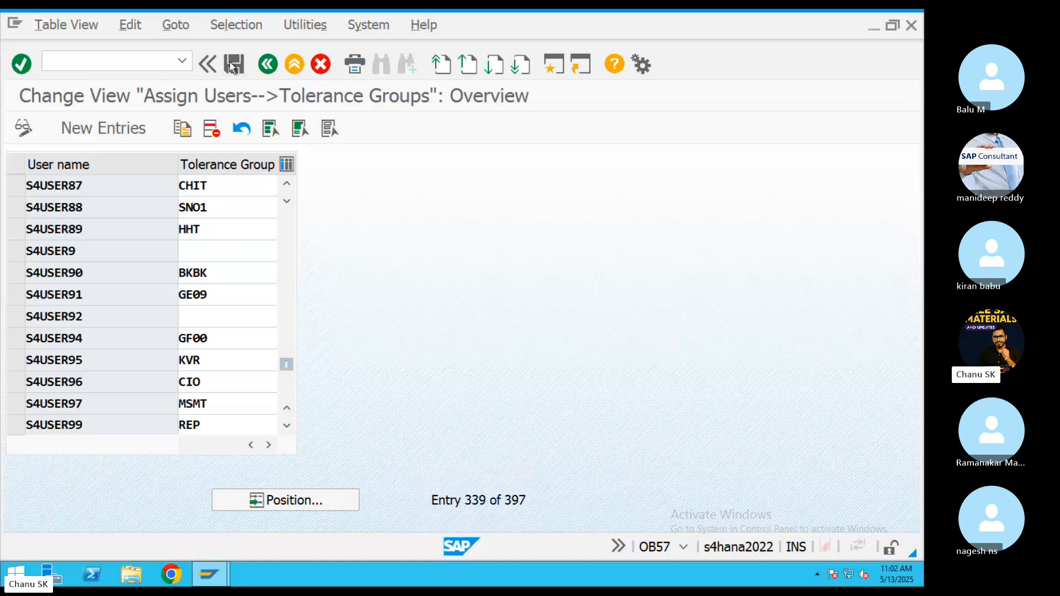
pyautogui.click(233, 346)
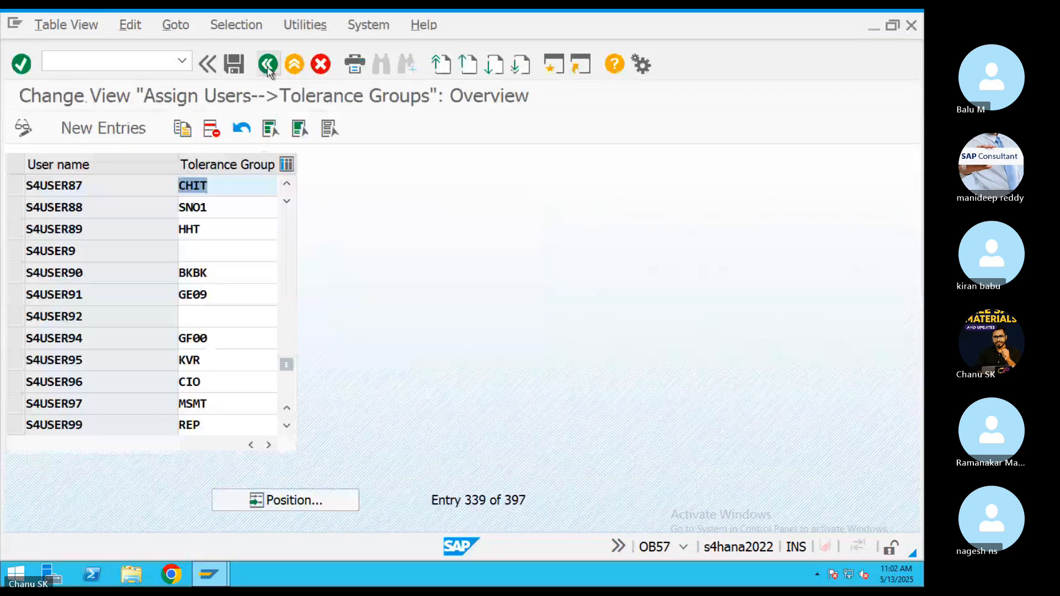
pyautogui.click(267, 66)
# Relaunch FBD1 with runs 31.05.2025–31.05.2026, interval 01, document type SA, and reference ref555.
pyautogui.click(181, 61)
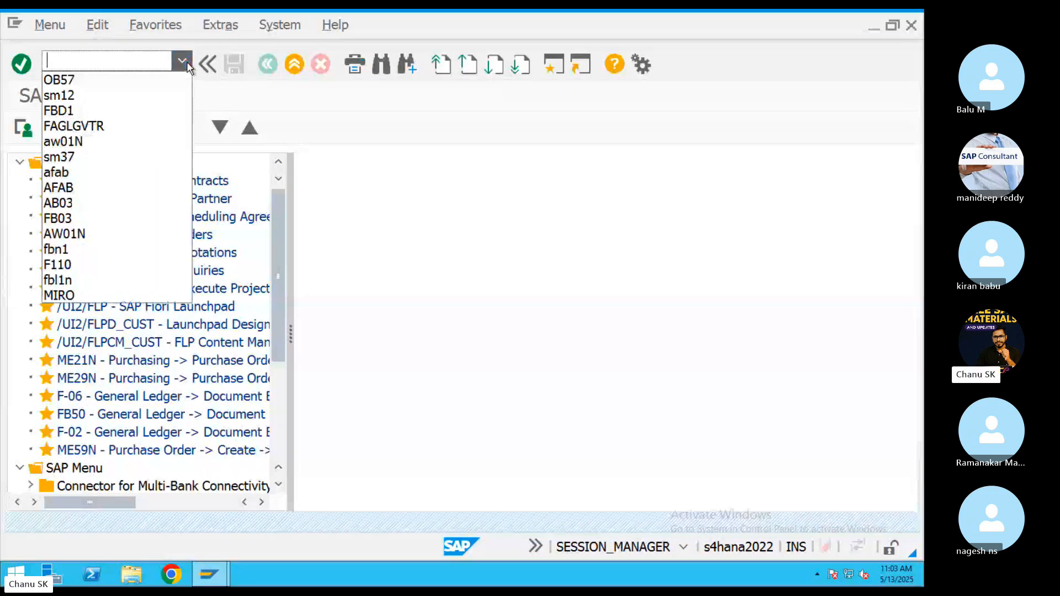
pyautogui.click(92, 110)
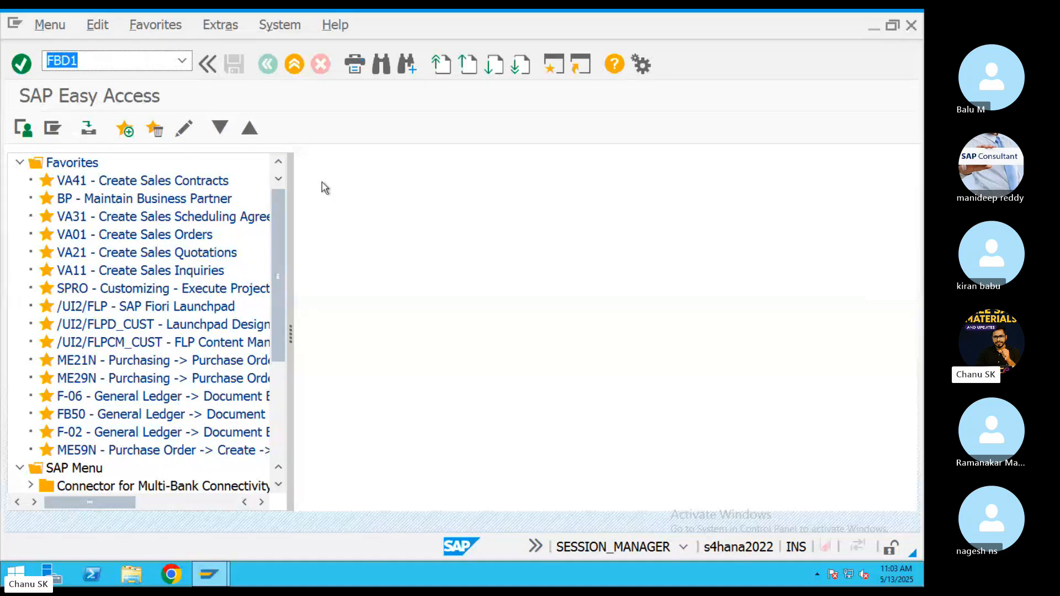
pyautogui.press('Return')
pyautogui.click(200, 230)
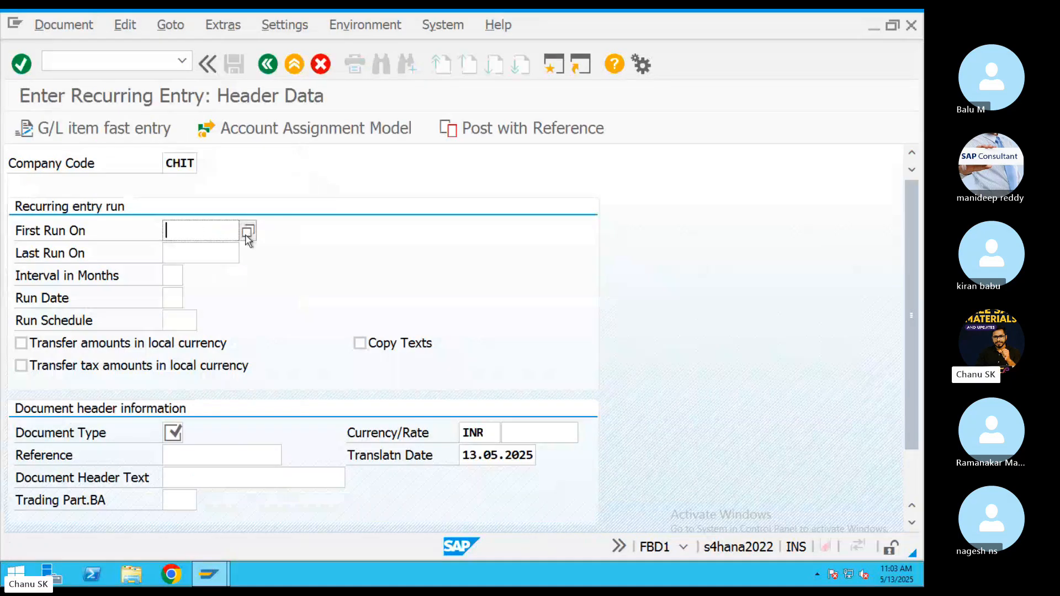
pyautogui.click(228, 250)
pyautogui.click(223, 249)
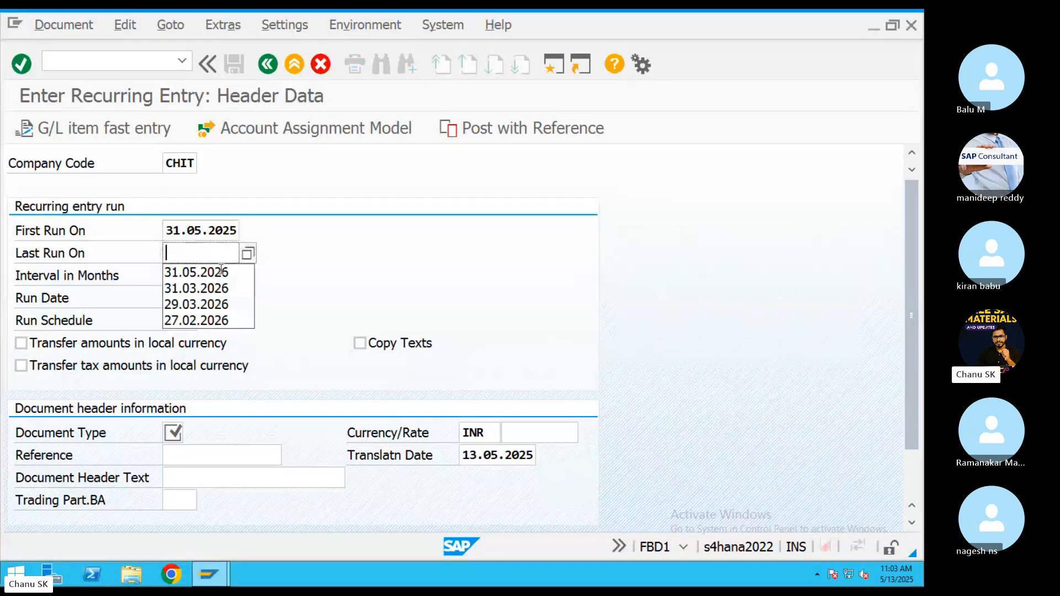
pyautogui.click(219, 270)
pyautogui.click(173, 275)
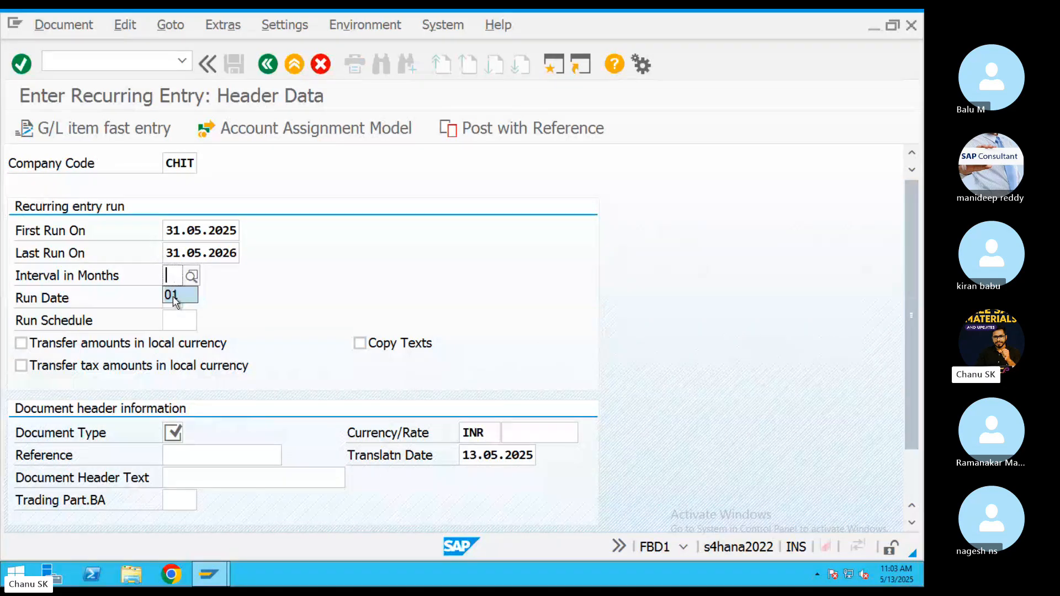
pyautogui.click(172, 293)
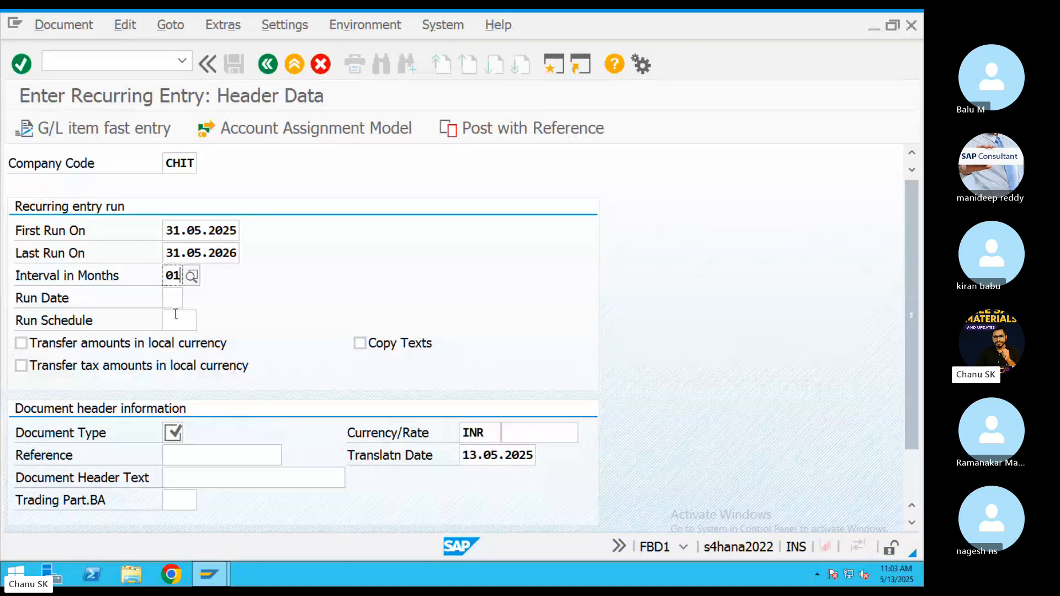
pyautogui.click(170, 433)
pyautogui.click(178, 456)
pyautogui.click(177, 456)
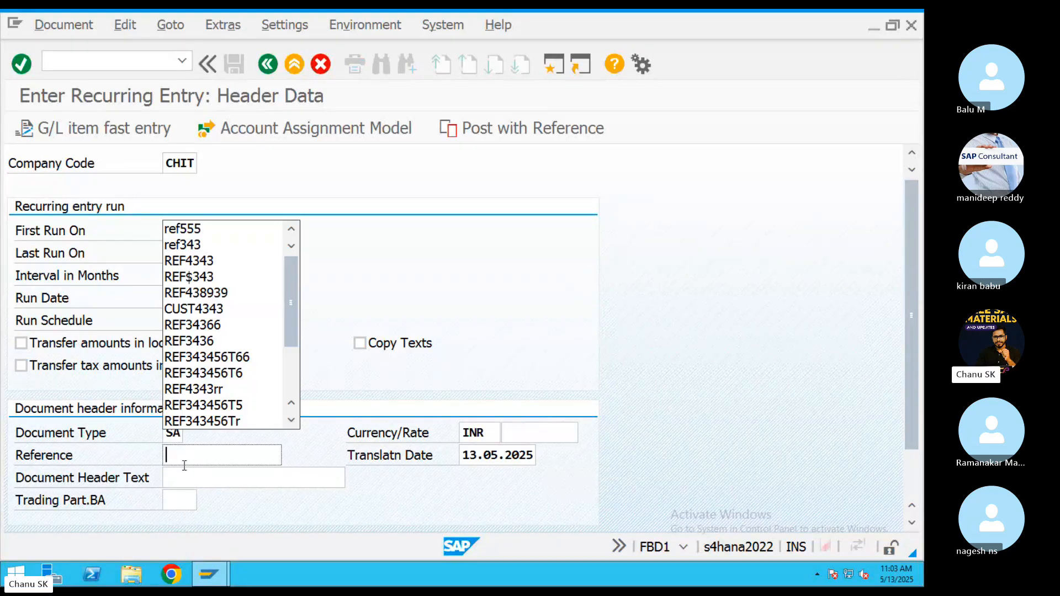
pyautogui.click(187, 228)
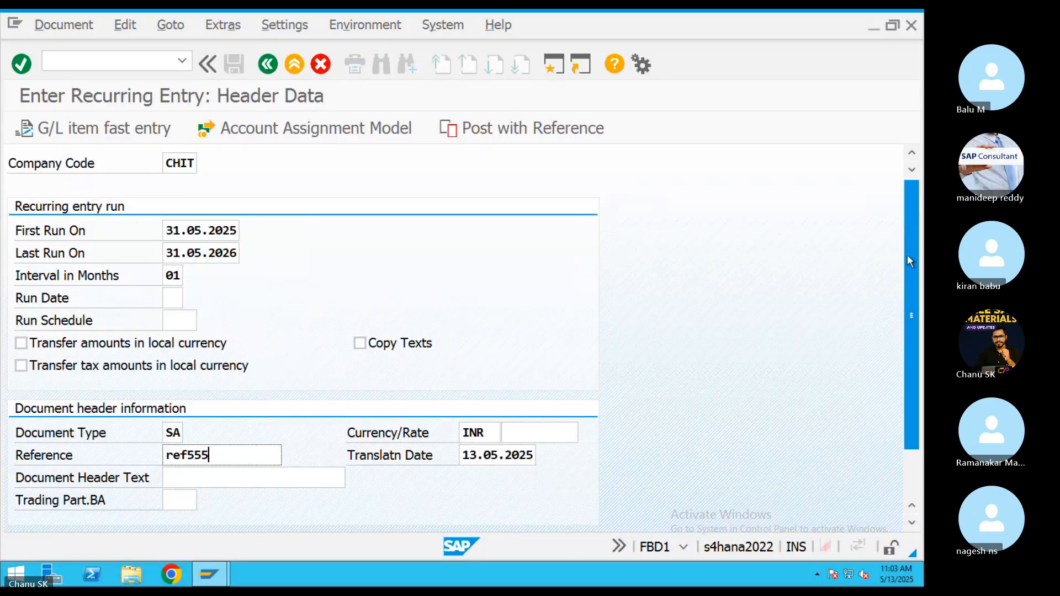
# Add header text 'salary paid' and a first line with posting key 40 and Salary account 400301.
pyautogui.scroll(-3, 906, 254)
pyautogui.click(216, 418)
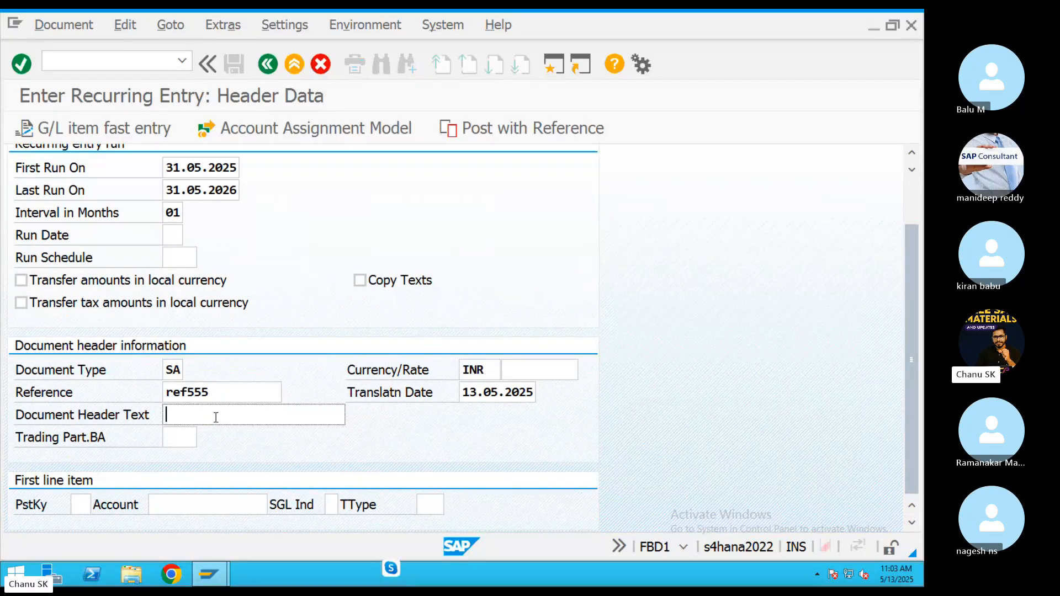
pyautogui.write('salary')
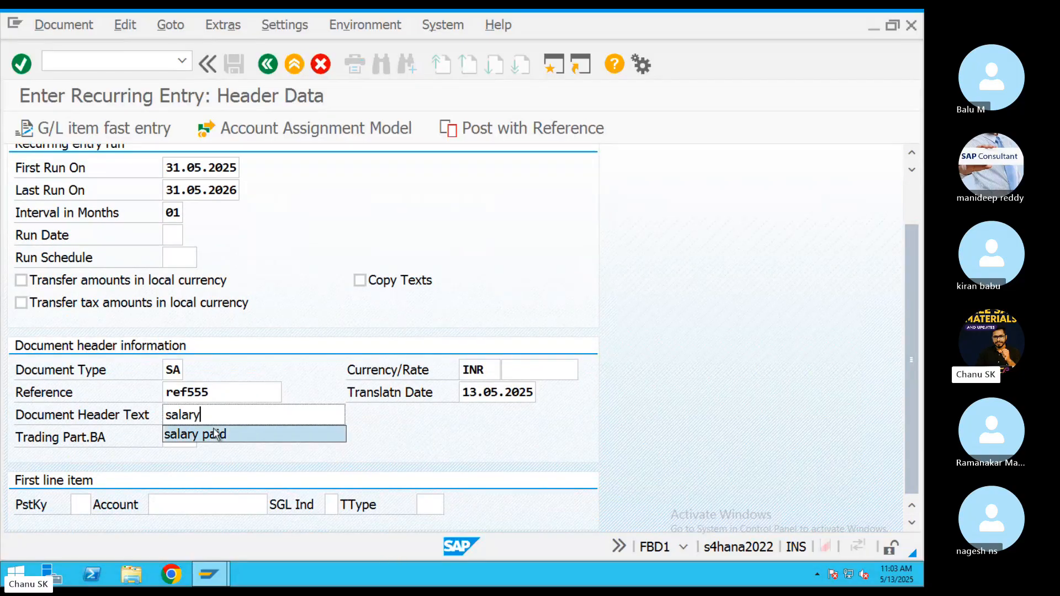
pyautogui.click(213, 436)
pyautogui.click(78, 504)
pyautogui.write('4')
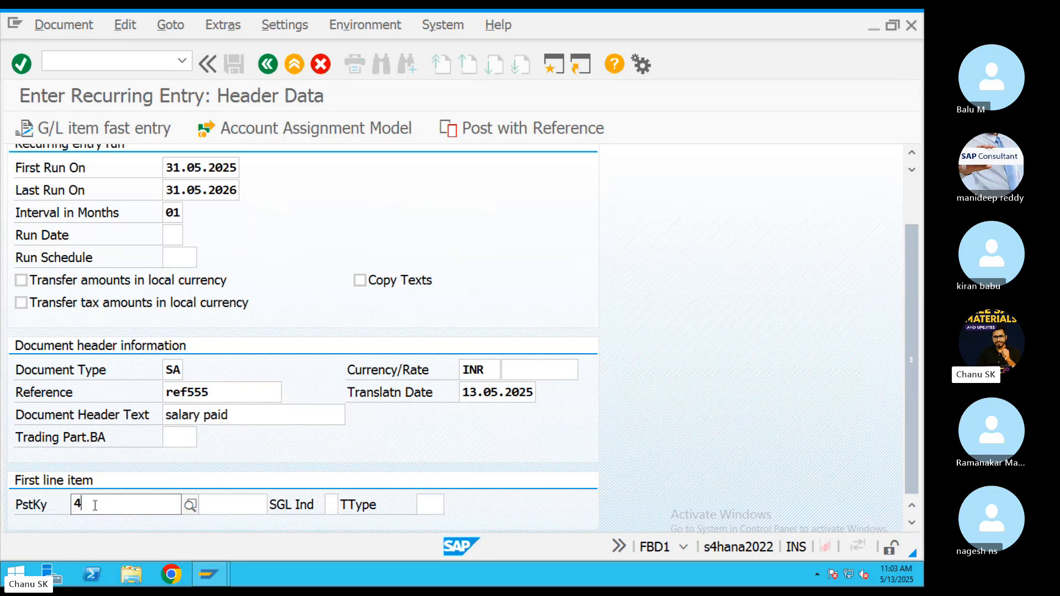
pyautogui.write('0')
pyautogui.click(357, 490)
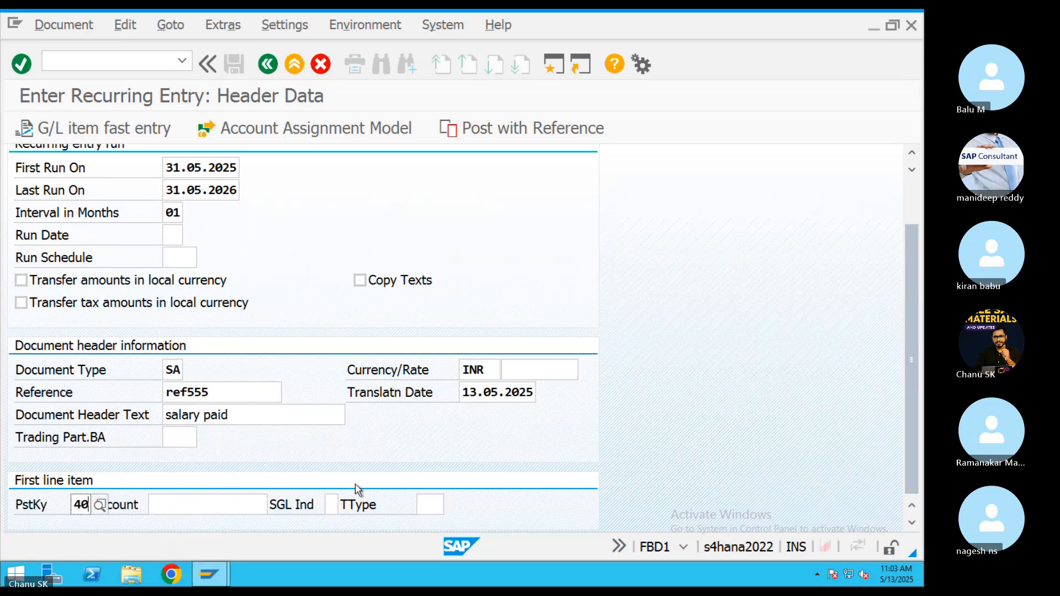
pyautogui.click(233, 505)
pyautogui.click(275, 505)
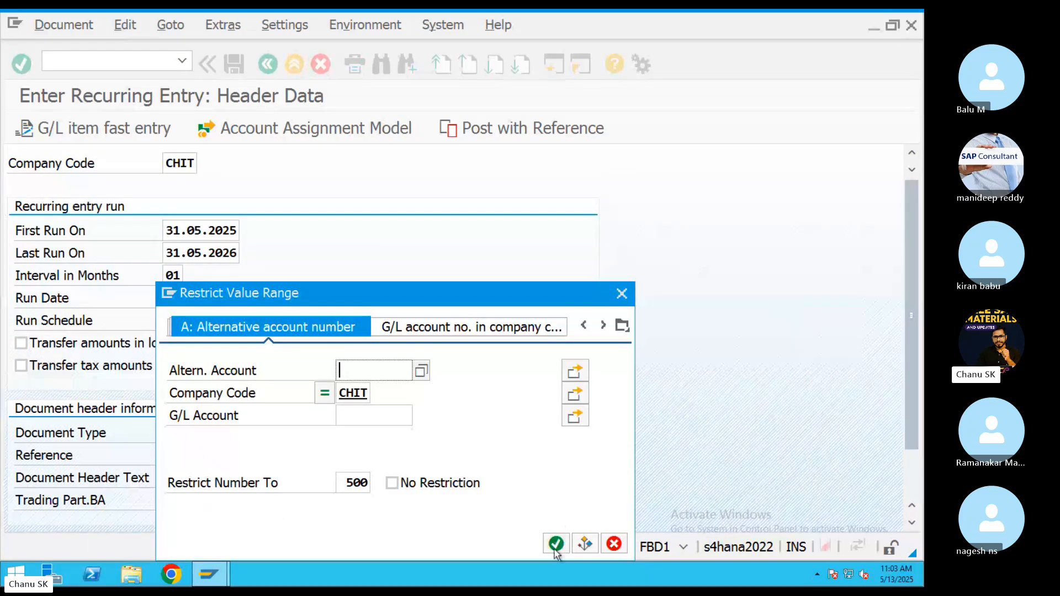
pyautogui.click(556, 544)
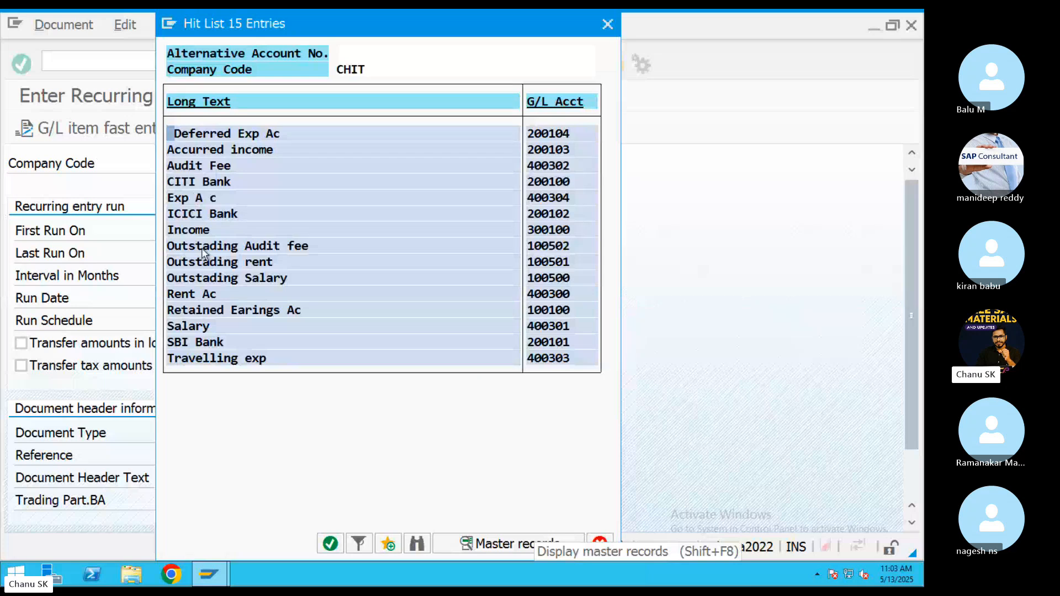
pyautogui.doubleClick(187, 325)
pyautogui.press('Return')
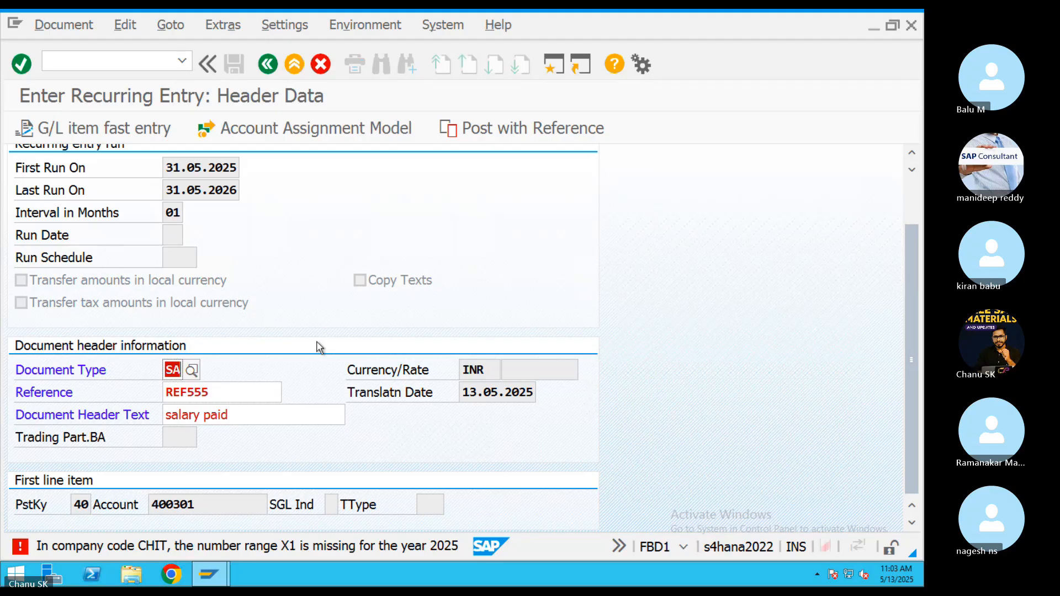
# Read the missing X1 number range error, then open FBN1 intervals for CHIT in a new session.
pyautogui.press('F1')
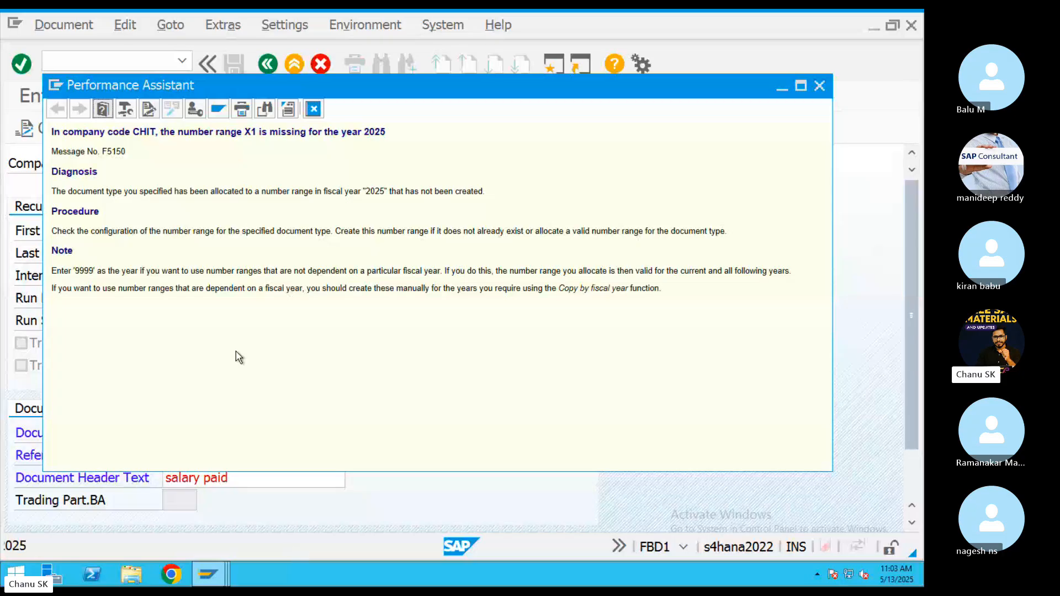
pyautogui.doubleClick(250, 132)
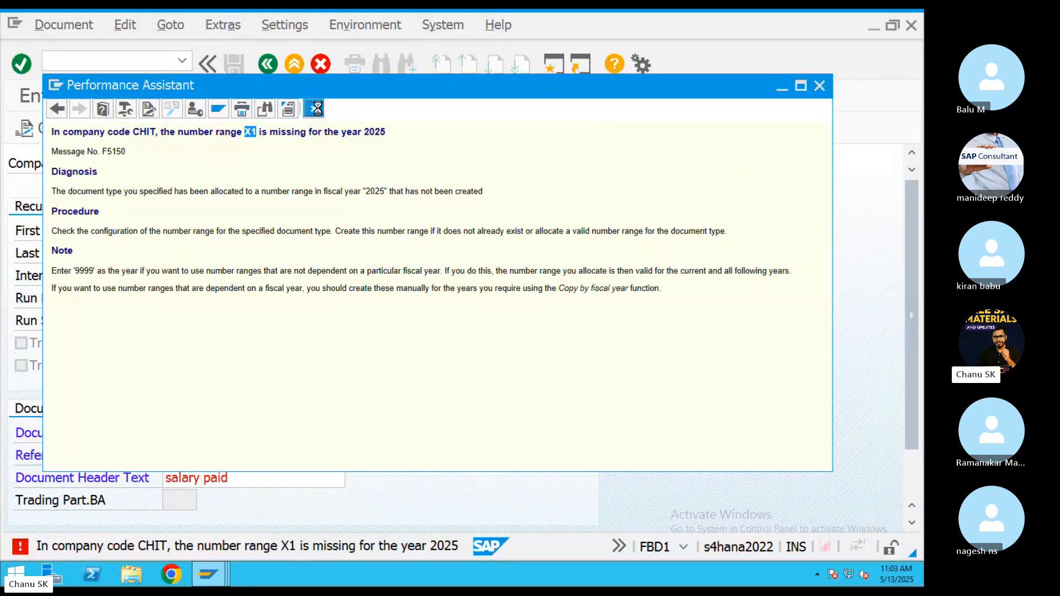
pyautogui.click(319, 109)
pyautogui.click(554, 64)
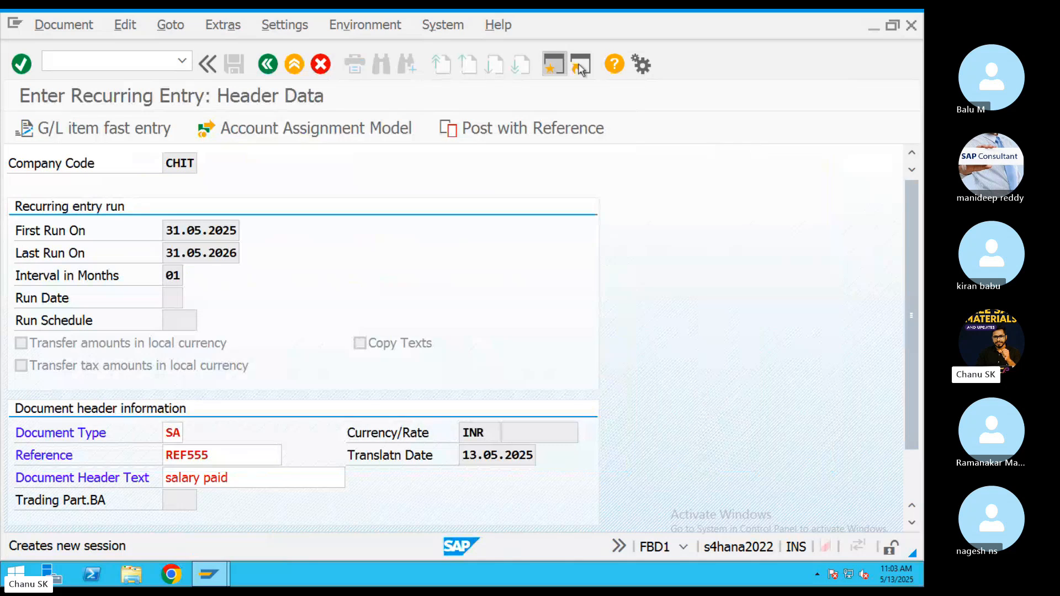
pyautogui.write('FB')
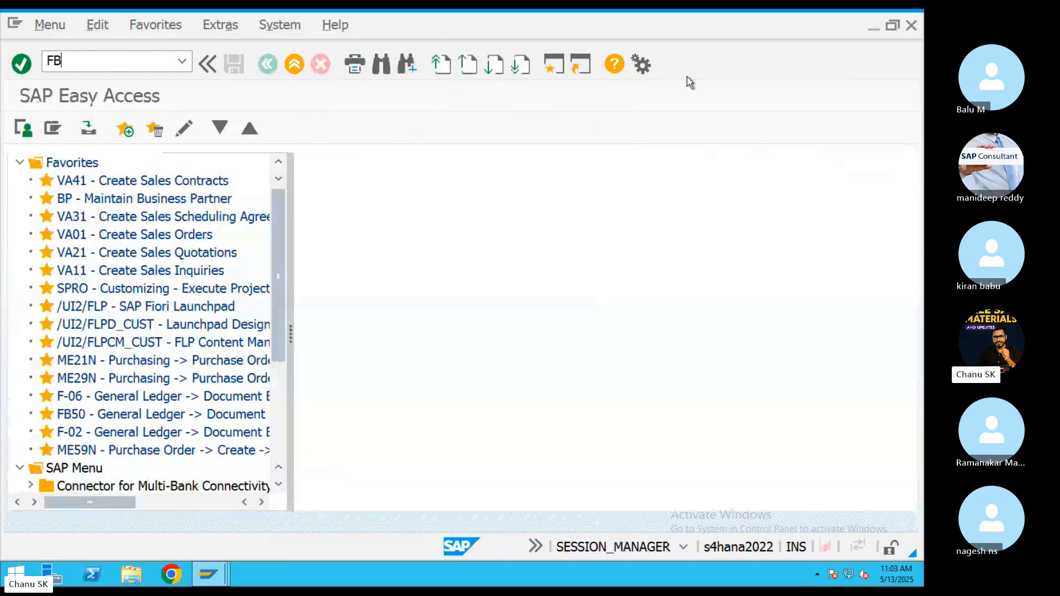
pyautogui.write('N1')
pyautogui.press('Return')
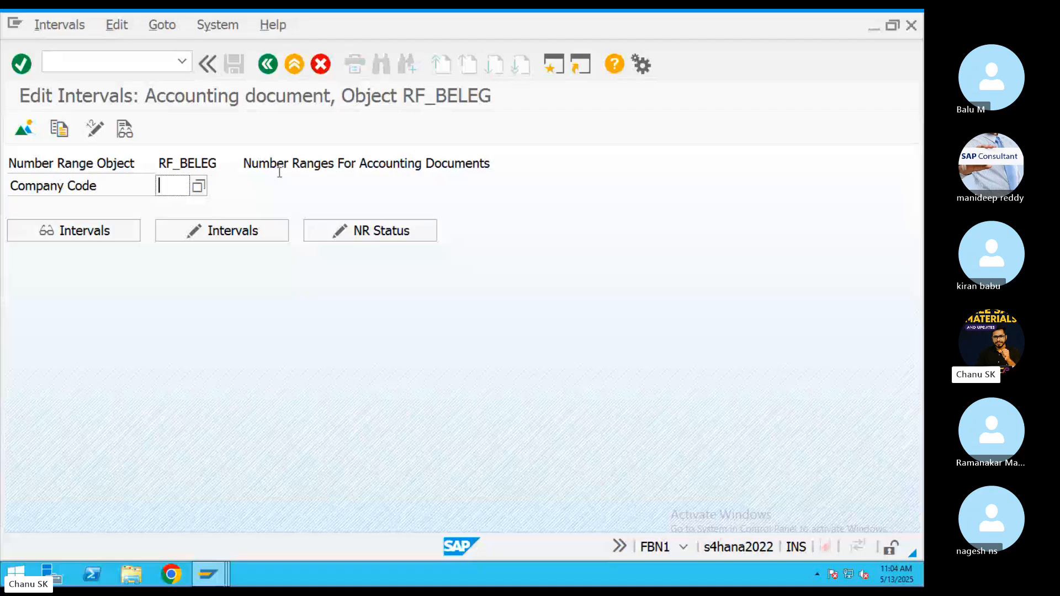
pyautogui.write('CHIT')
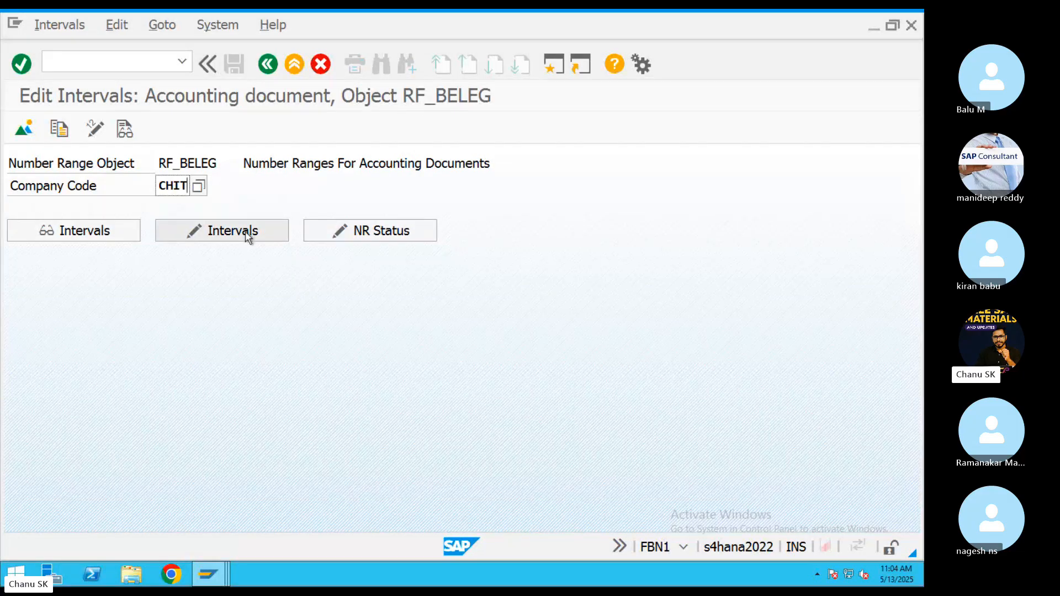
pyautogui.click(247, 233)
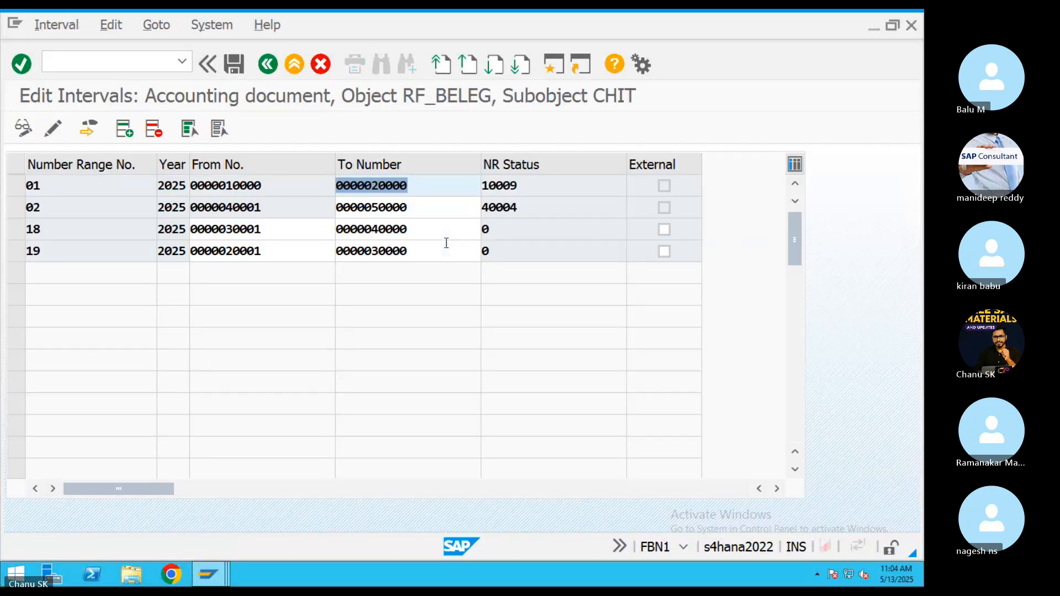
# Add number range X1 for year 2025 covering 1 to 100 and save it.
pyautogui.click(126, 138)
pyautogui.write('X1')
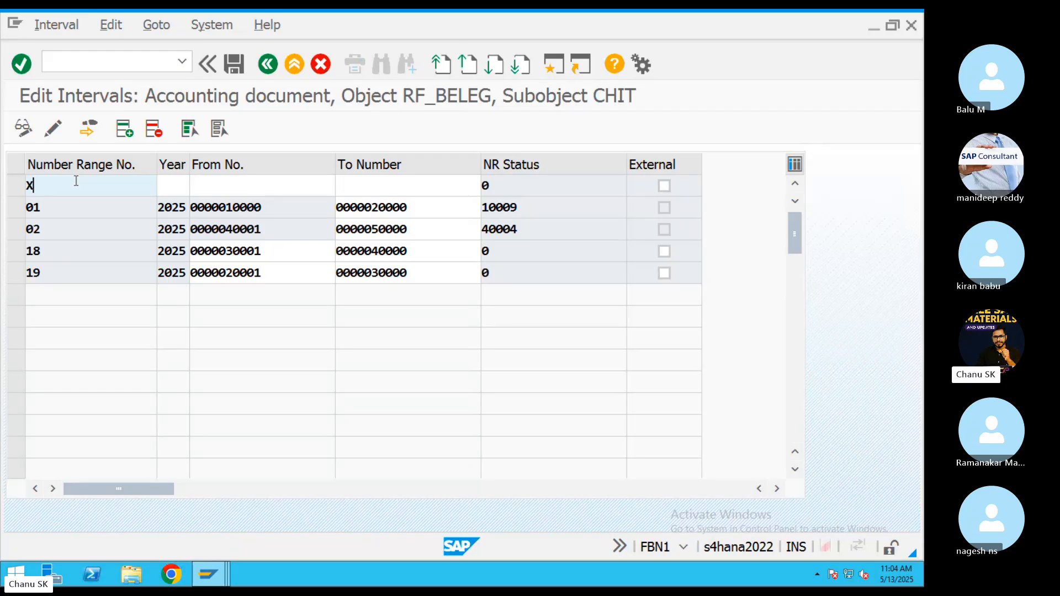
pyautogui.click(168, 185)
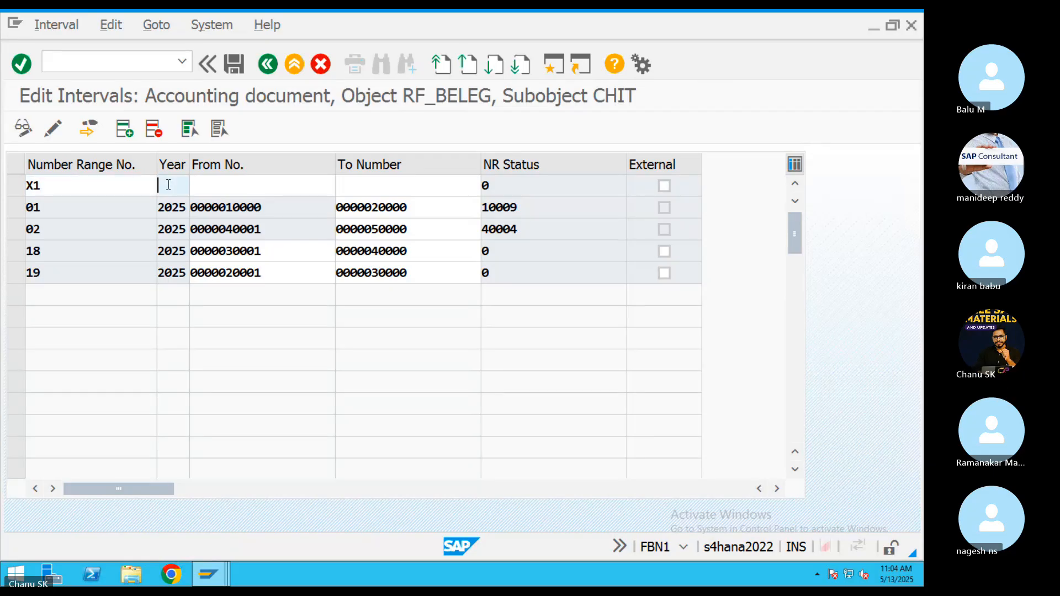
pyautogui.write('0')
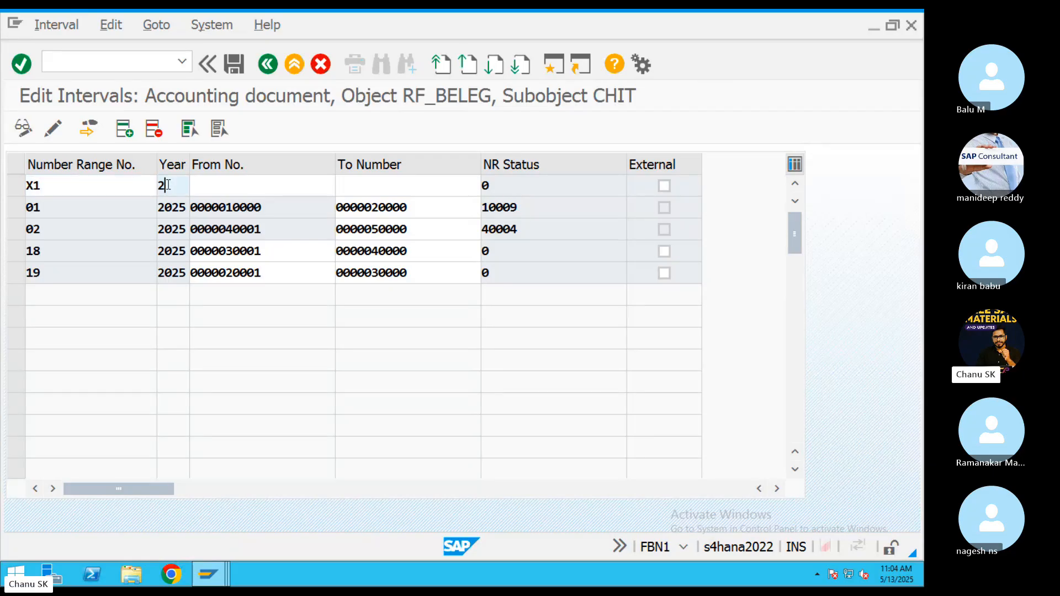
pyautogui.write('025')
pyautogui.click(295, 196)
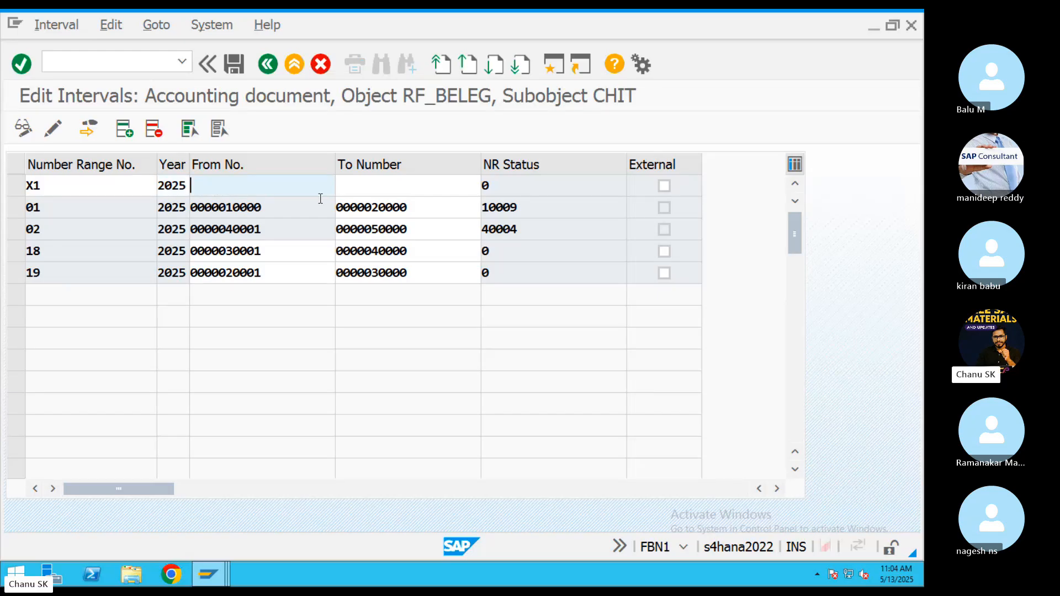
pyautogui.write('1')
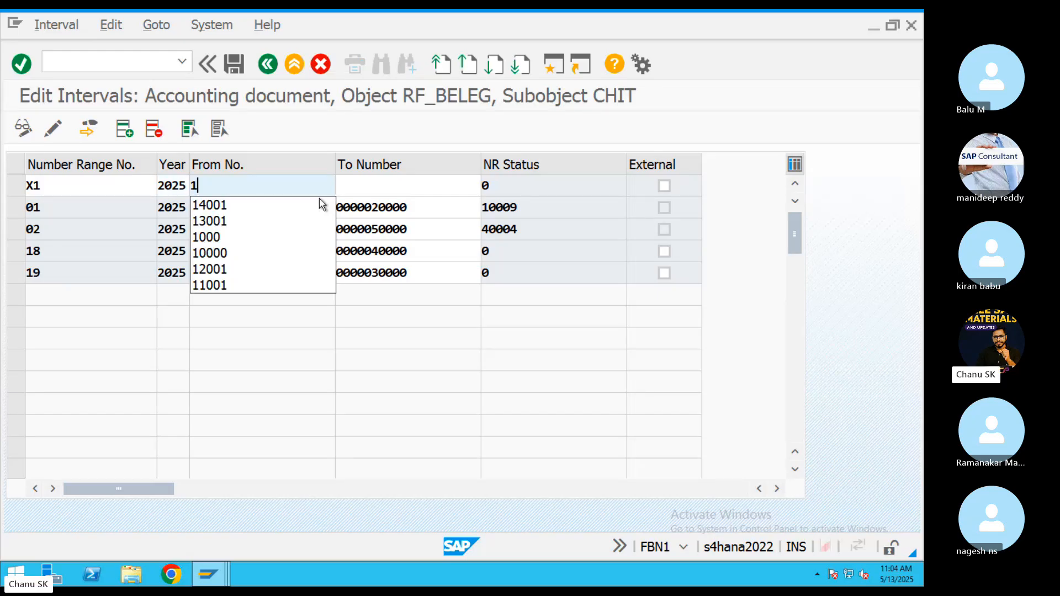
pyautogui.click(373, 180)
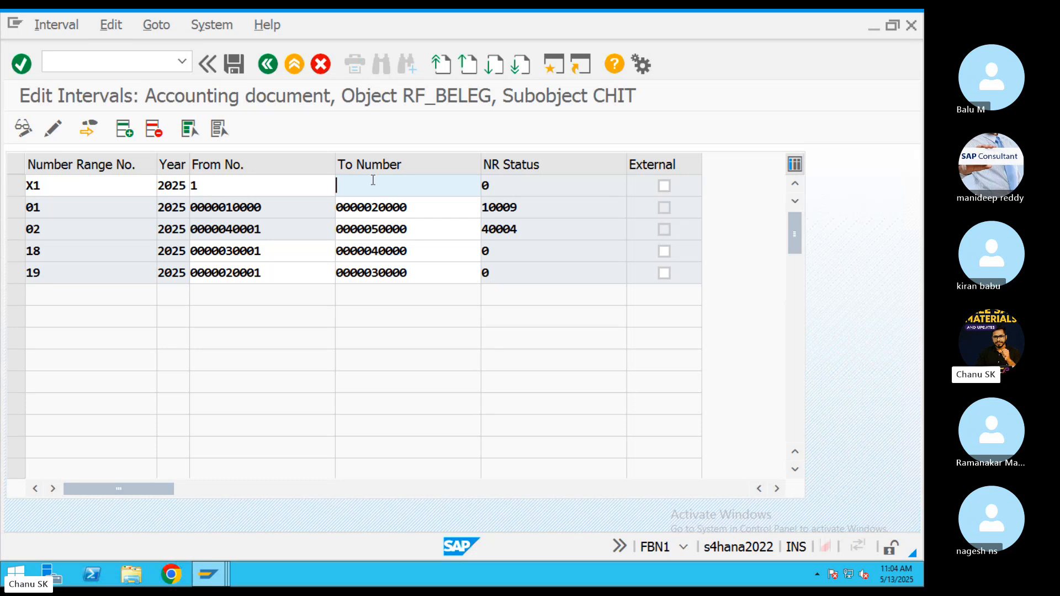
pyautogui.write('100')
pyautogui.press('Return')
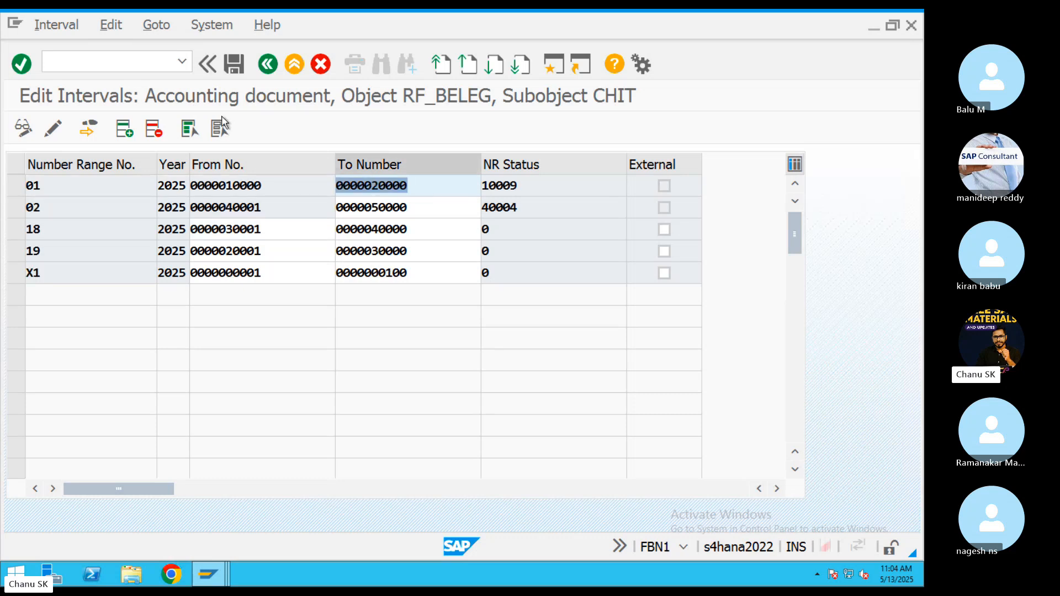
pyautogui.click(234, 64)
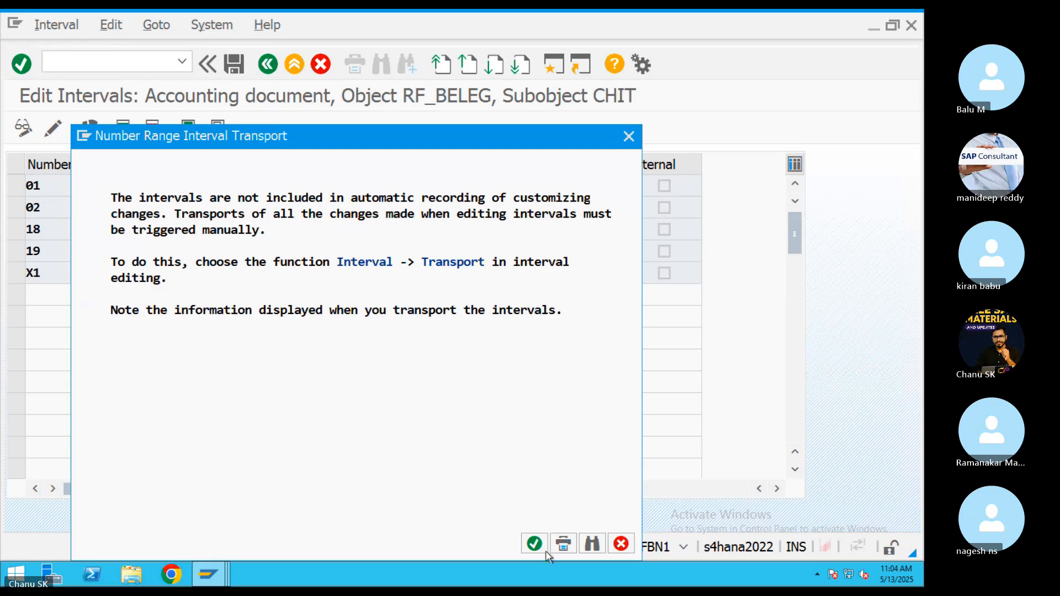
pyautogui.click(534, 544)
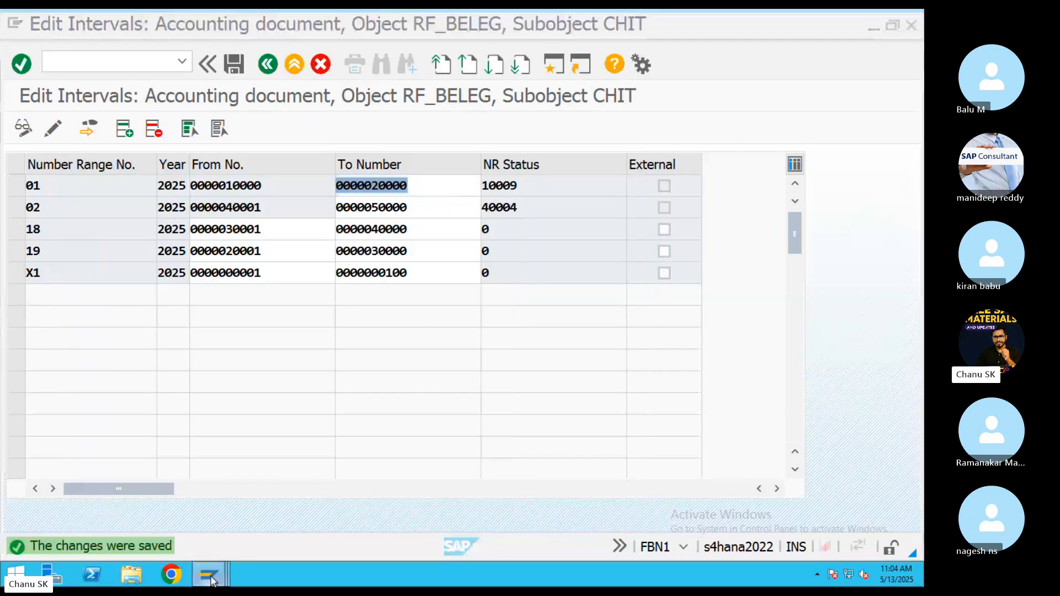
# Fill the salary debit line with amount 10000, business area 0002 and text 'salary'.
pyautogui.moveTo(207, 574)
pyautogui.click(232, 513)
pyautogui.press('Return')
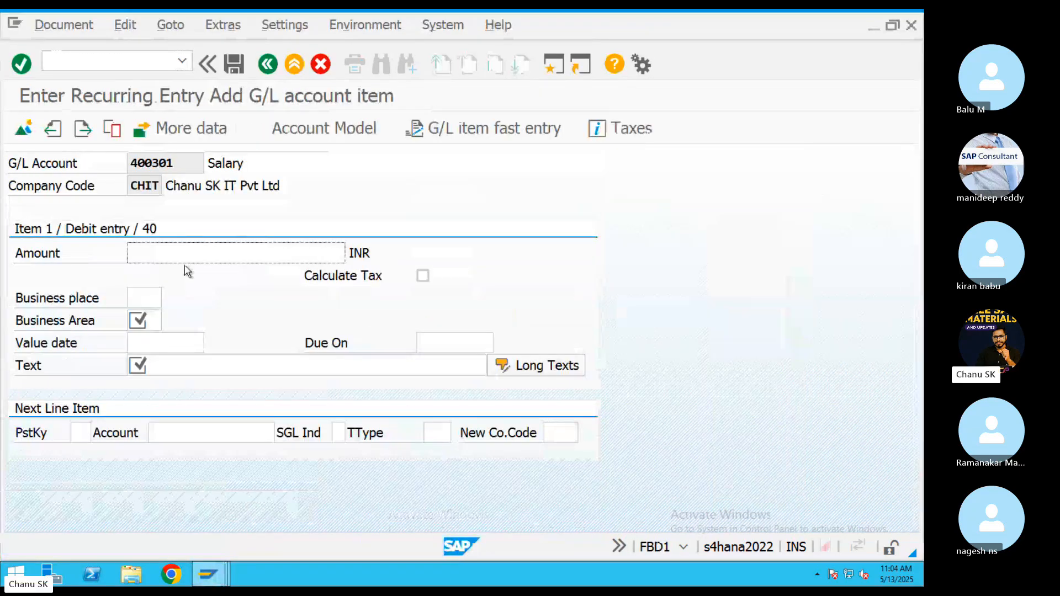
pyautogui.click(180, 254)
pyautogui.write('10000')
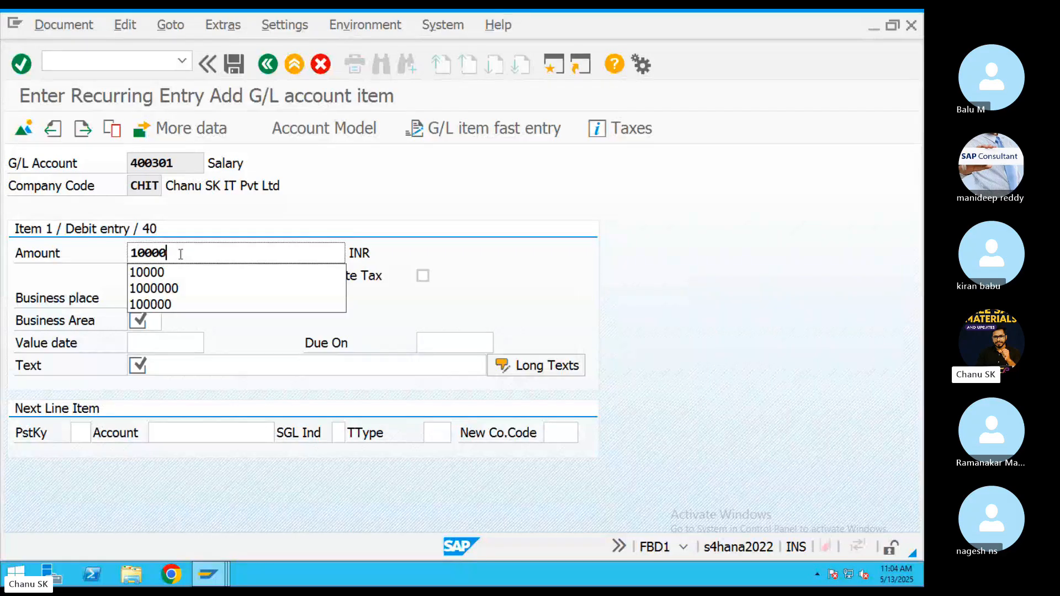
pyautogui.click(518, 265)
pyautogui.click(156, 318)
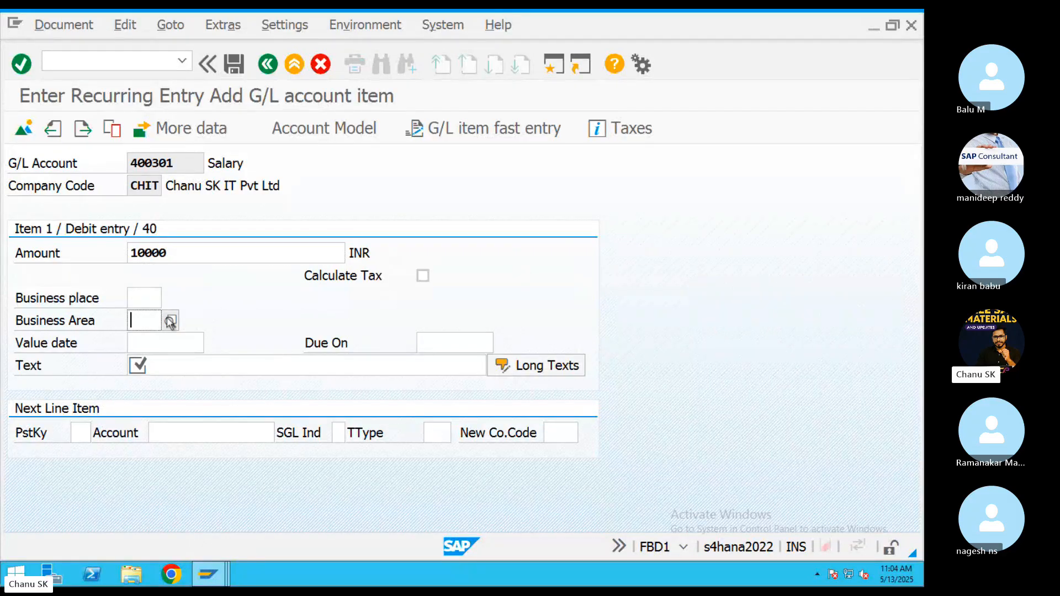
pyautogui.click(168, 317)
pyautogui.doubleClick(165, 310)
pyautogui.click(218, 364)
pyautogui.write('salar')
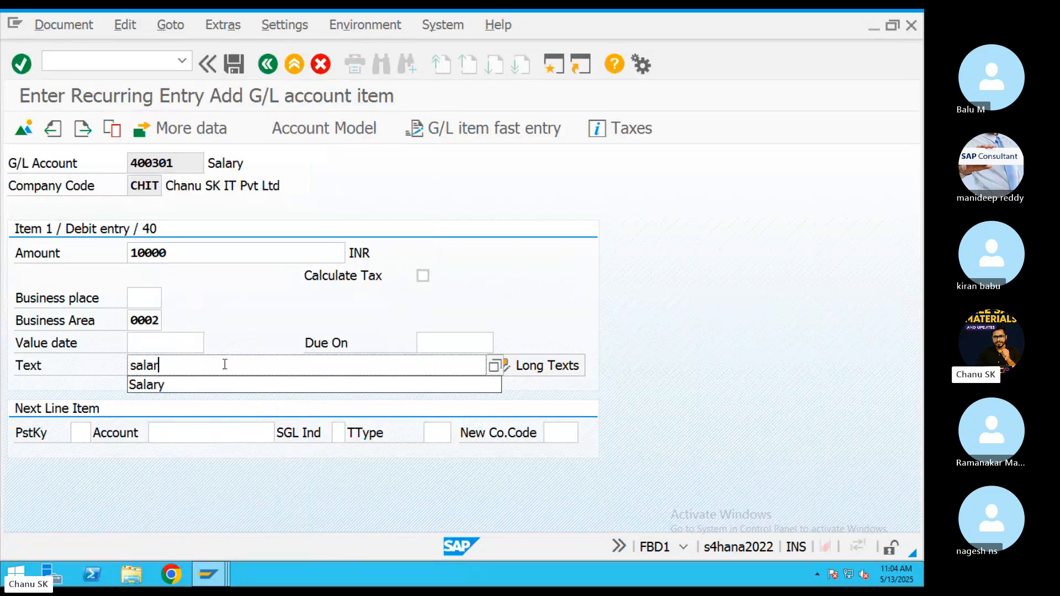
pyautogui.write('y')
# Add a credit line with posting key 50 to CITI Bank account 200100.
pyautogui.click(85, 436)
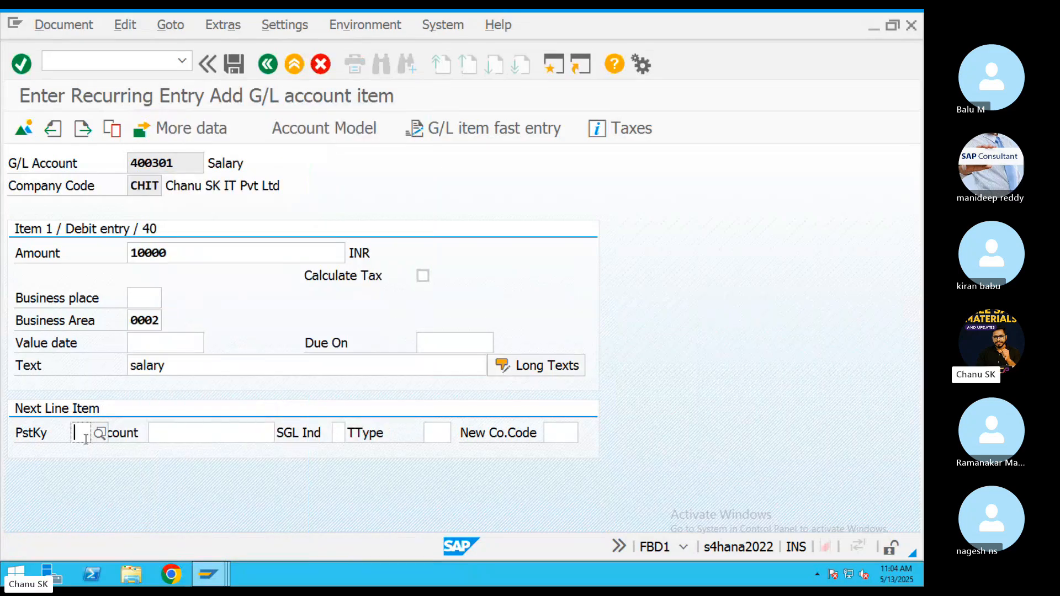
pyautogui.write('50')
pyautogui.click(277, 470)
pyautogui.click(236, 431)
pyautogui.press('F4')
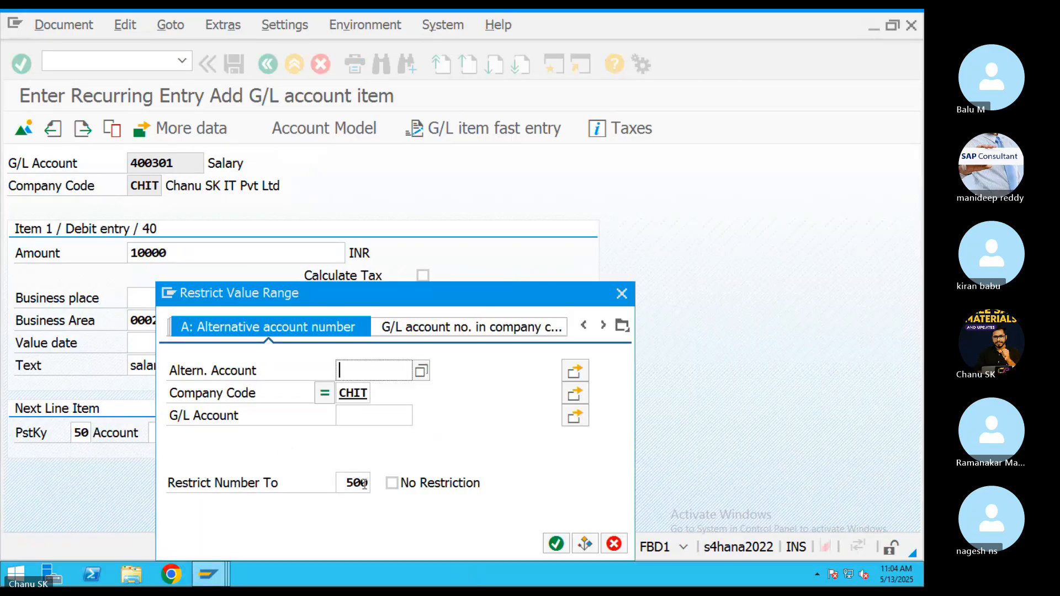
pyautogui.click(555, 538)
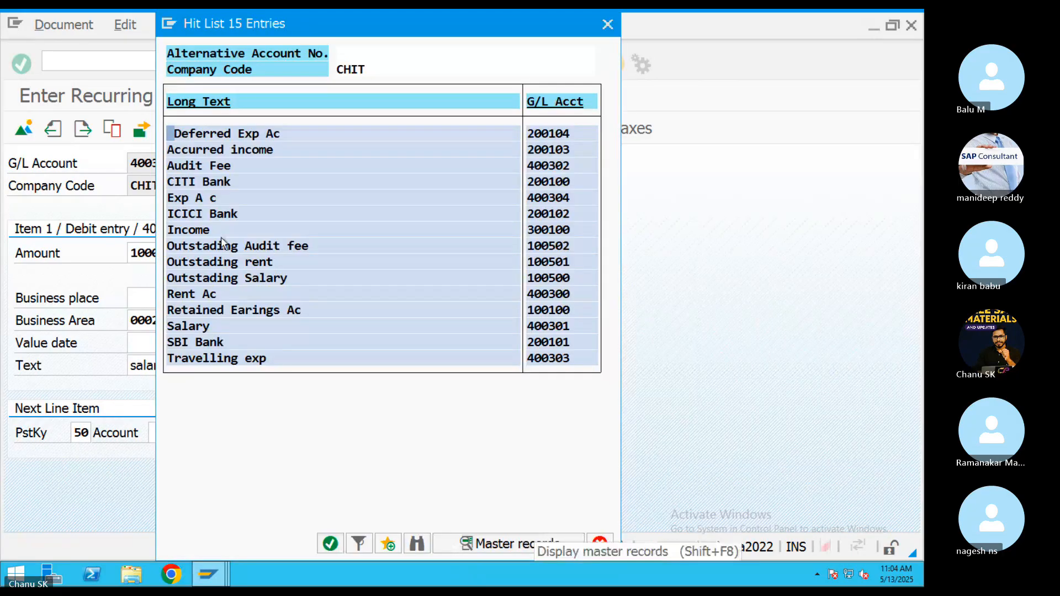
pyautogui.doubleClick(199, 182)
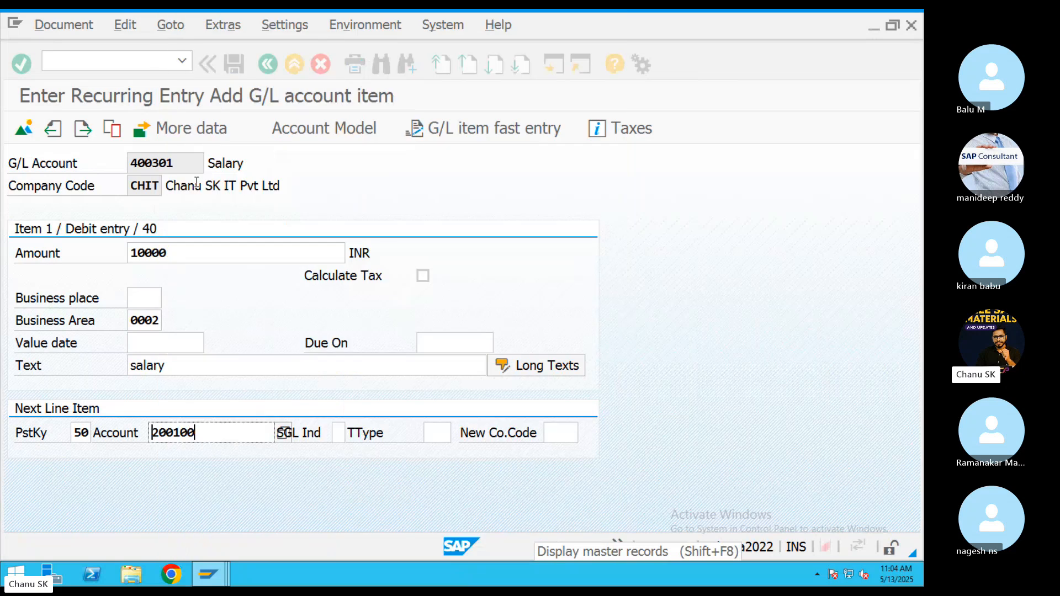
pyautogui.press('Return')
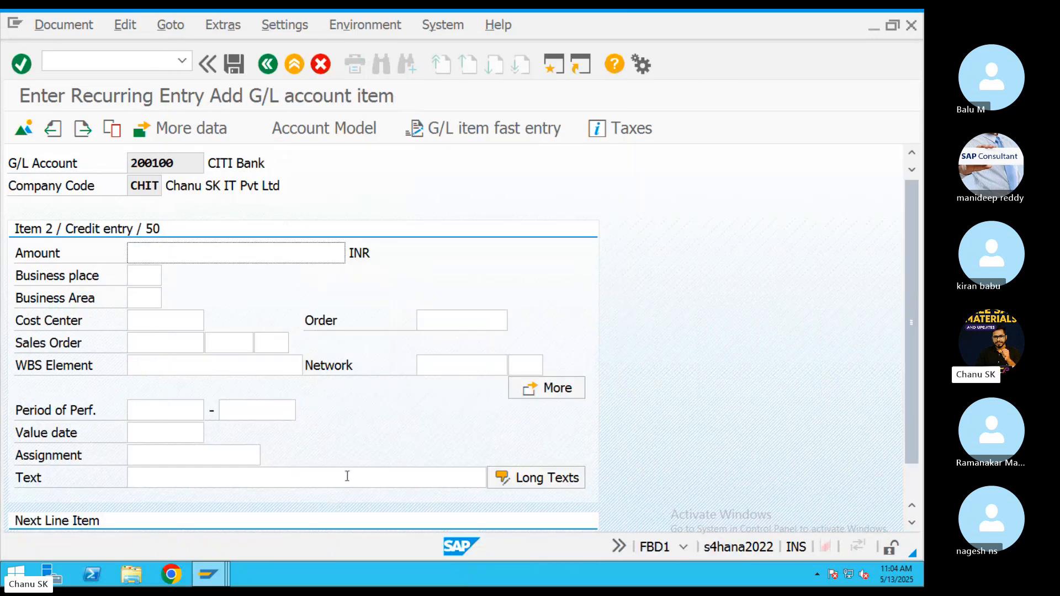
# Give the credit line amount * and text +, then save the recurring document.
pyautogui.click(196, 261)
pyautogui.write('*')
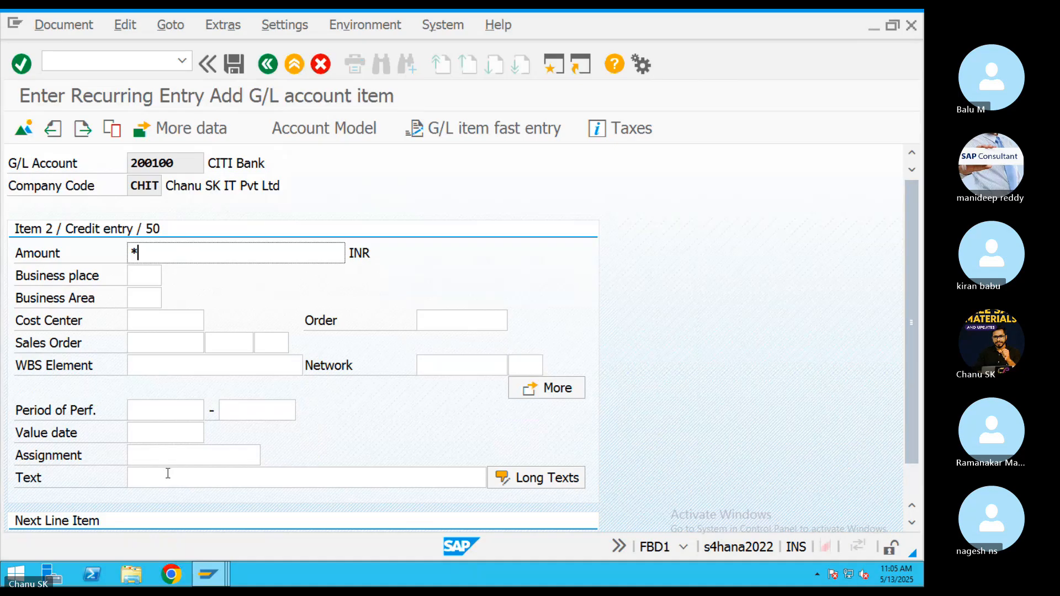
pyautogui.click(168, 473)
pyautogui.write('+')
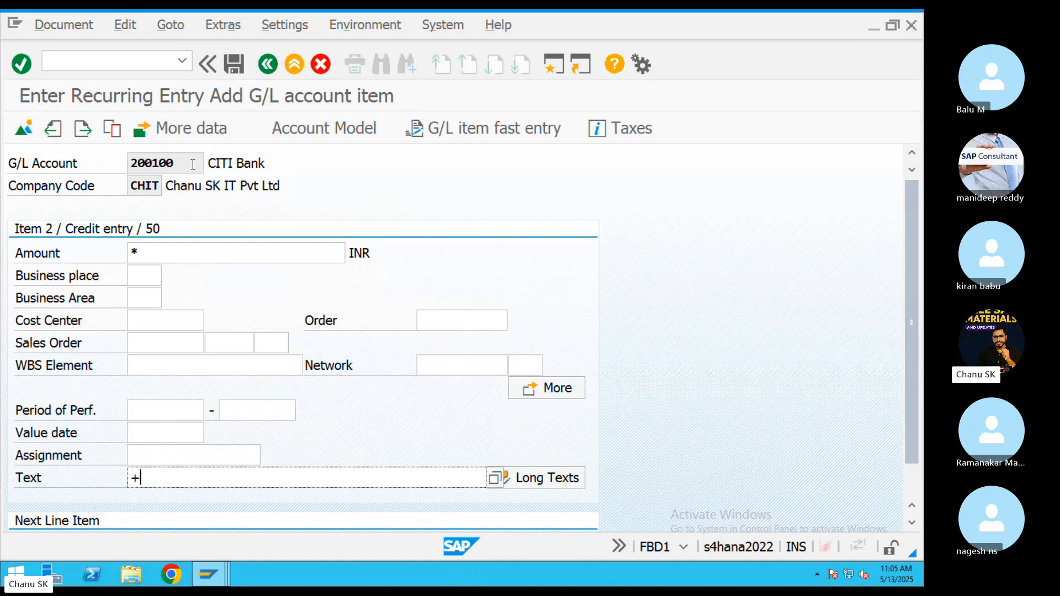
pyautogui.click(234, 65)
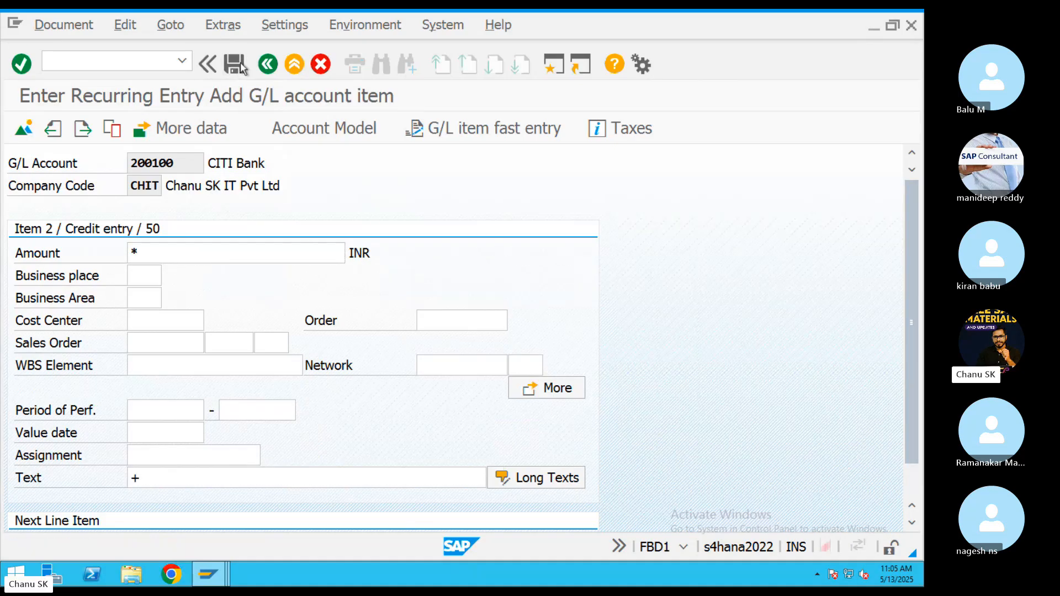
# Display the stored recurring document via Document > Display and check System > Status.
pyautogui.click(65, 26)
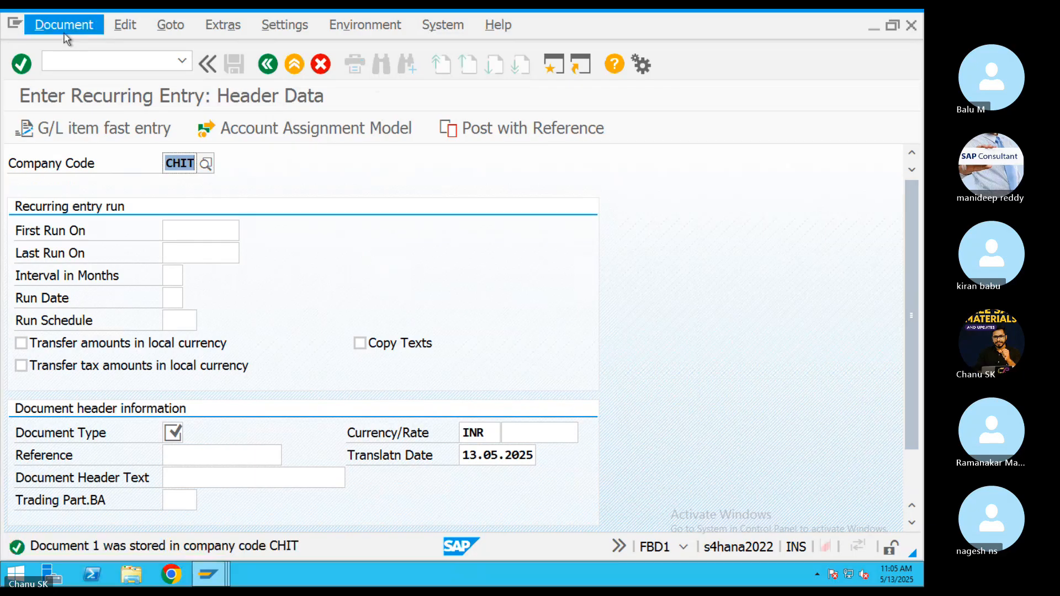
pyautogui.click(64, 93)
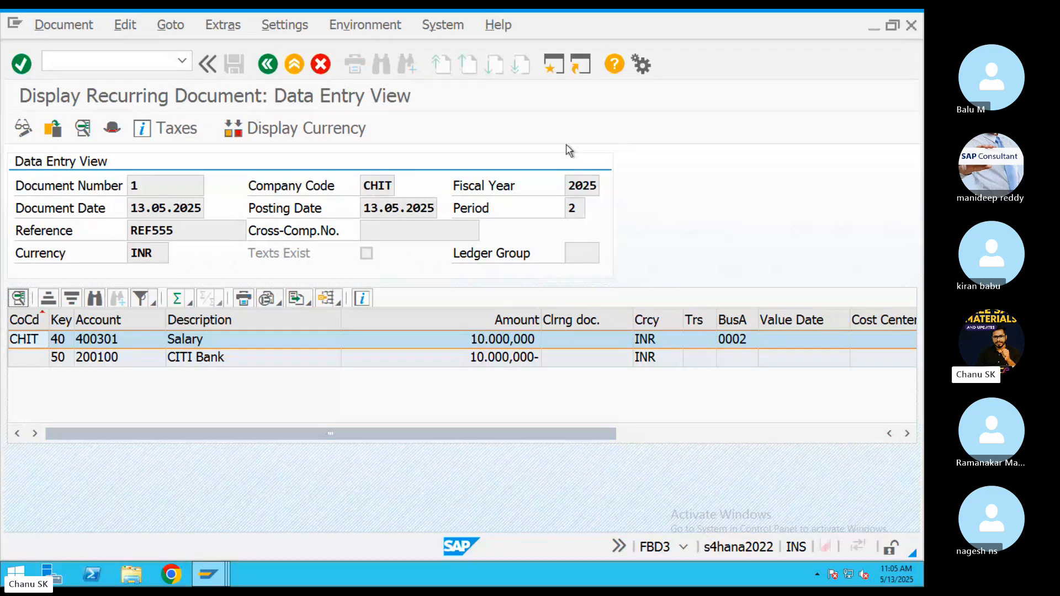
pyautogui.click(683, 546)
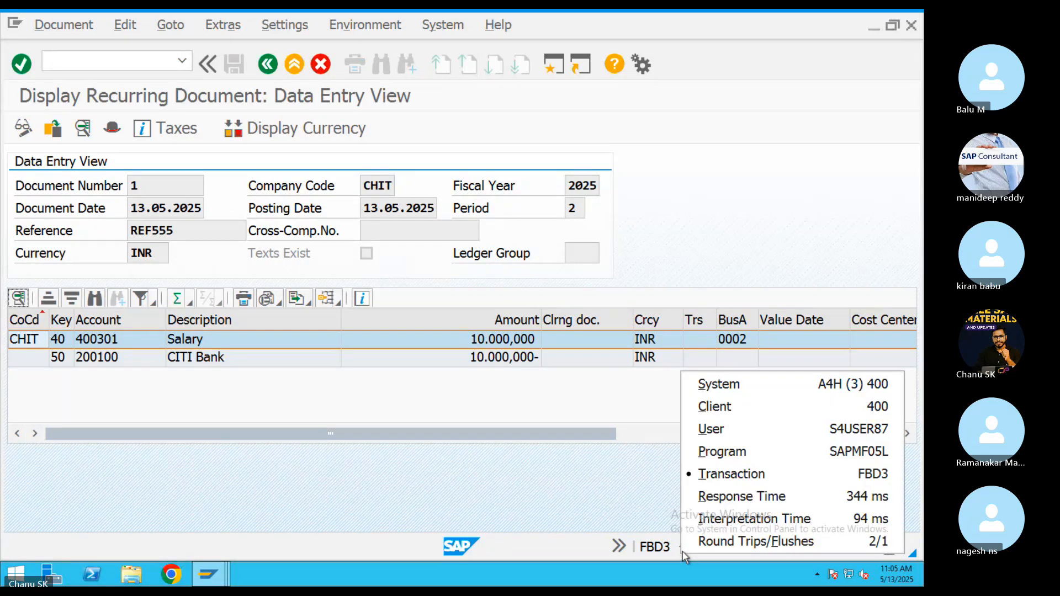
pyautogui.click(534, 490)
# Highlight the FBD1 transaction code line in the notes, then return to SAP.
pyautogui.hotkey('ctrl', 'Right')
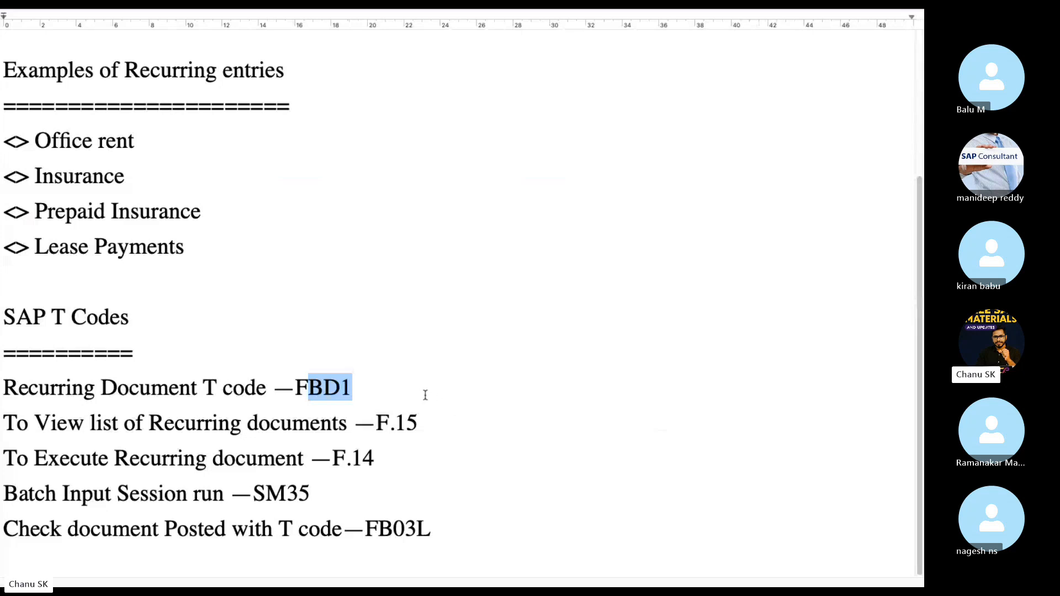
pyautogui.moveTo(398, 385); pyautogui.dragTo(2, 393)
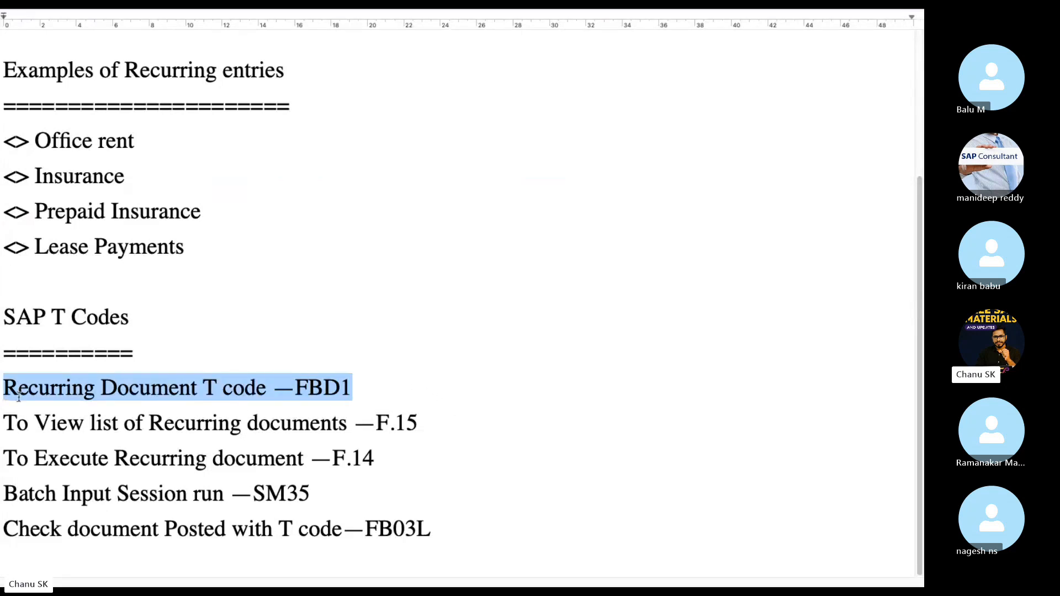
pyautogui.hotkey('ctrl', 'Left')
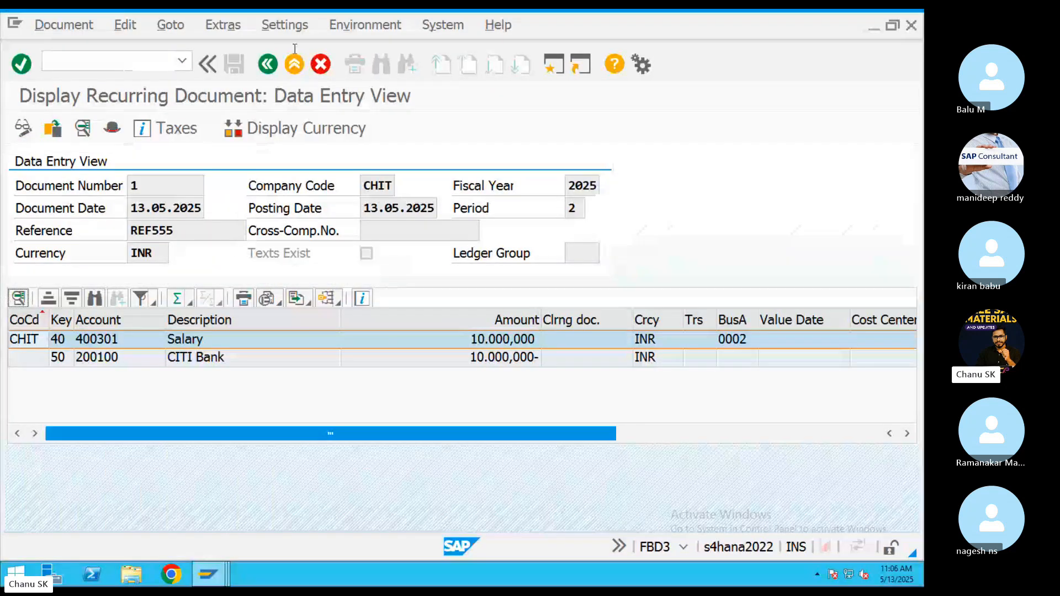
# Start a new recurring entry running monthly (interval 01) from 31.05.2025 to 31.05.2026.
pyautogui.click(267, 64)
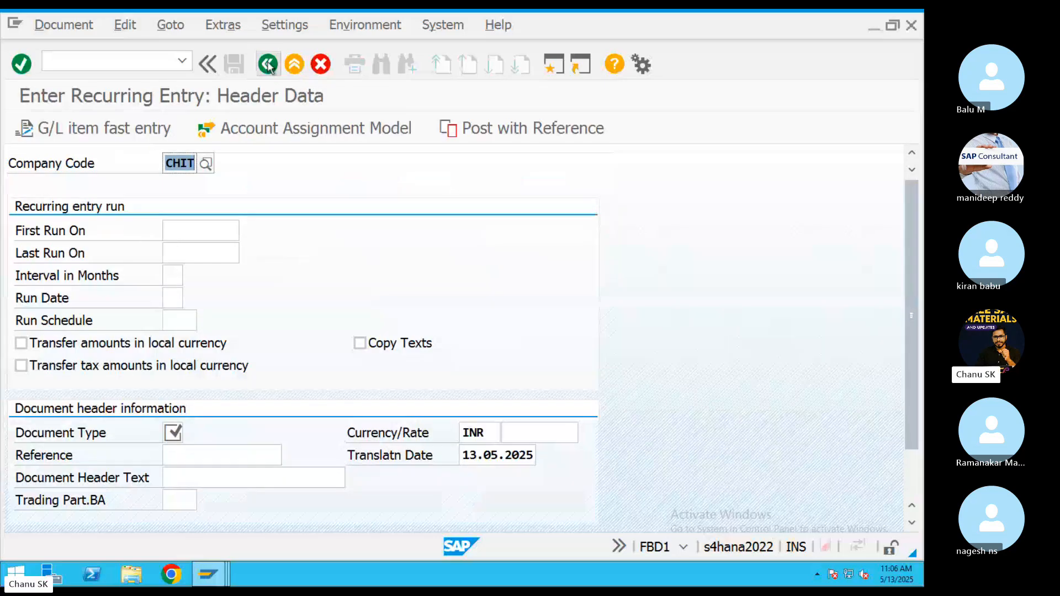
pyautogui.click(198, 229)
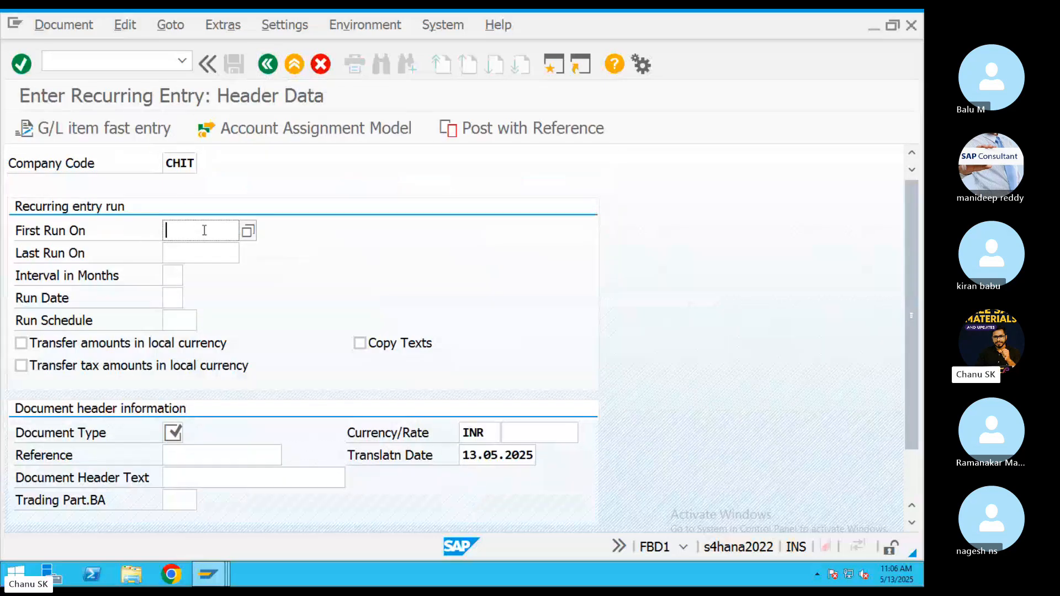
pyautogui.click(200, 249)
pyautogui.click(202, 253)
pyautogui.click(212, 273)
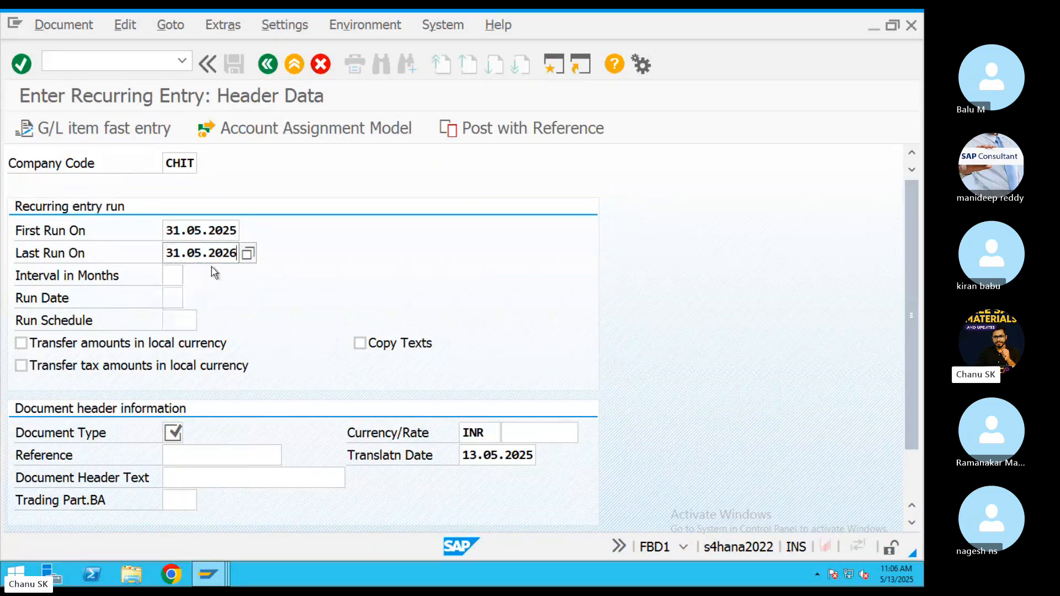
pyautogui.click(180, 273)
pyautogui.click(181, 298)
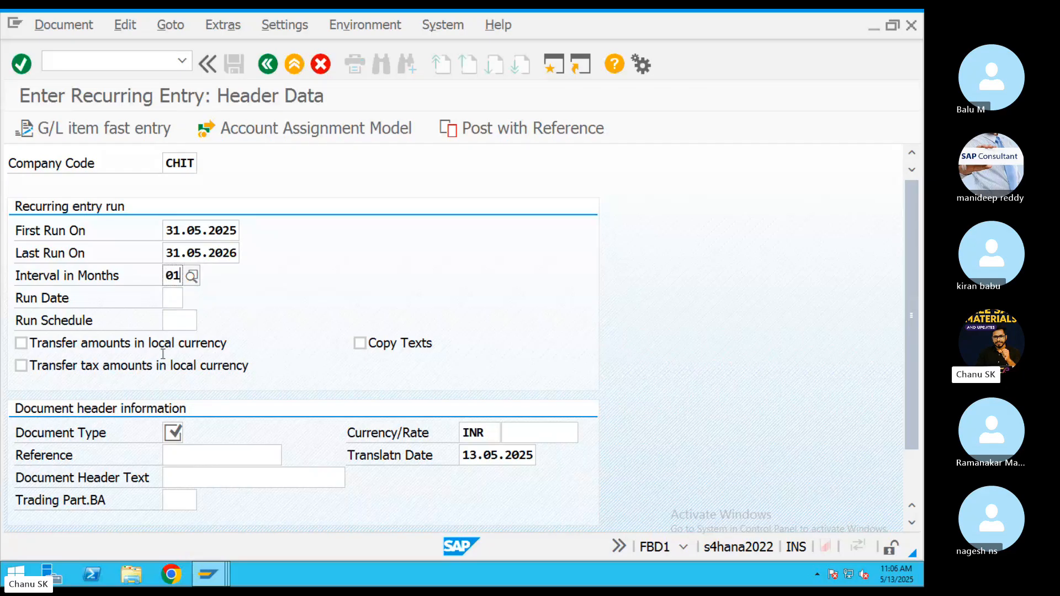
# Set document type SA and reference ref5558, then scroll to the first line item.
pyautogui.click(174, 431)
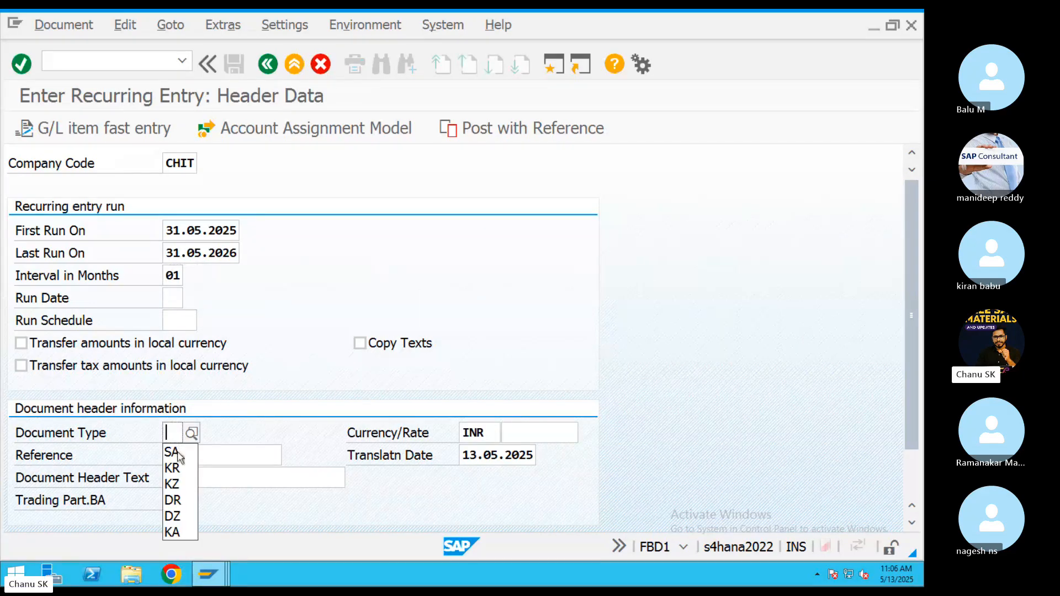
pyautogui.click(173, 450)
pyautogui.click(208, 457)
pyautogui.click(205, 229)
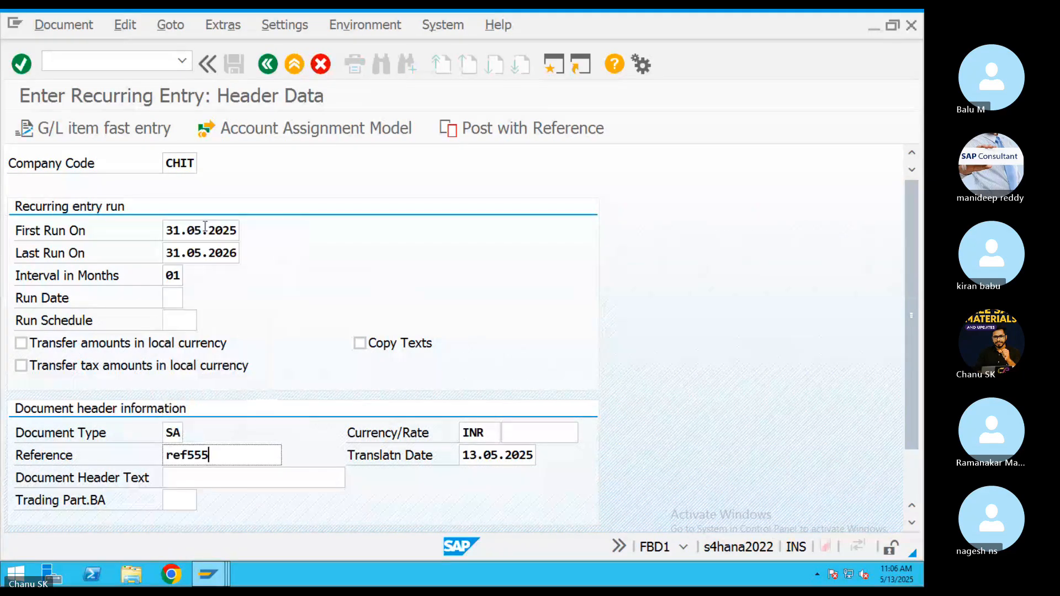
pyautogui.write('8')
pyautogui.scroll(-2, 903, 411)
pyautogui.scroll(-1, 903, 412)
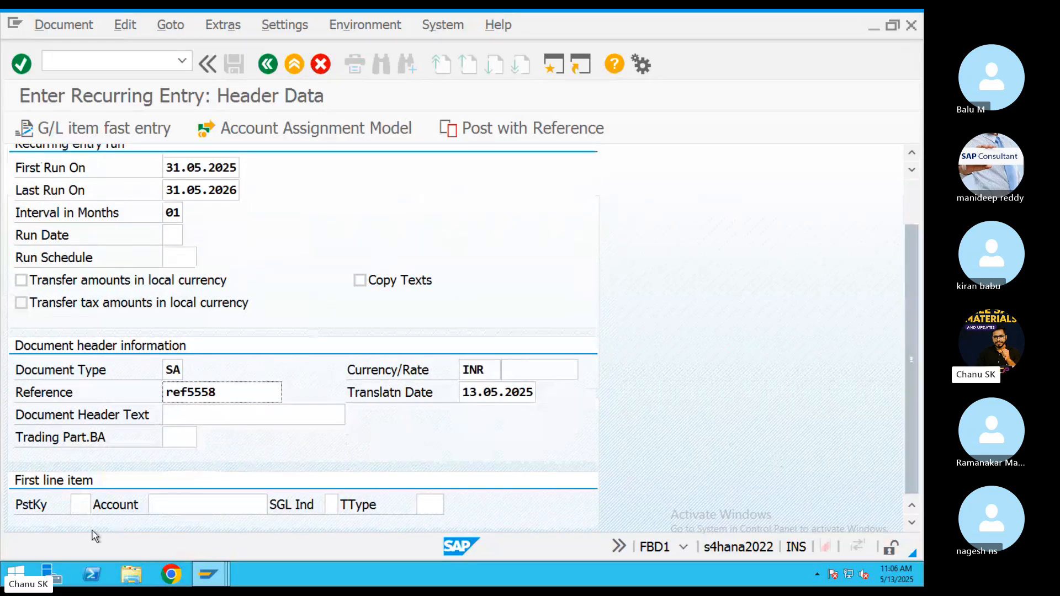
# Enter posting key 40 with Rent Ac 400300 as the first line's account.
pyautogui.click(87, 502)
pyautogui.write('40')
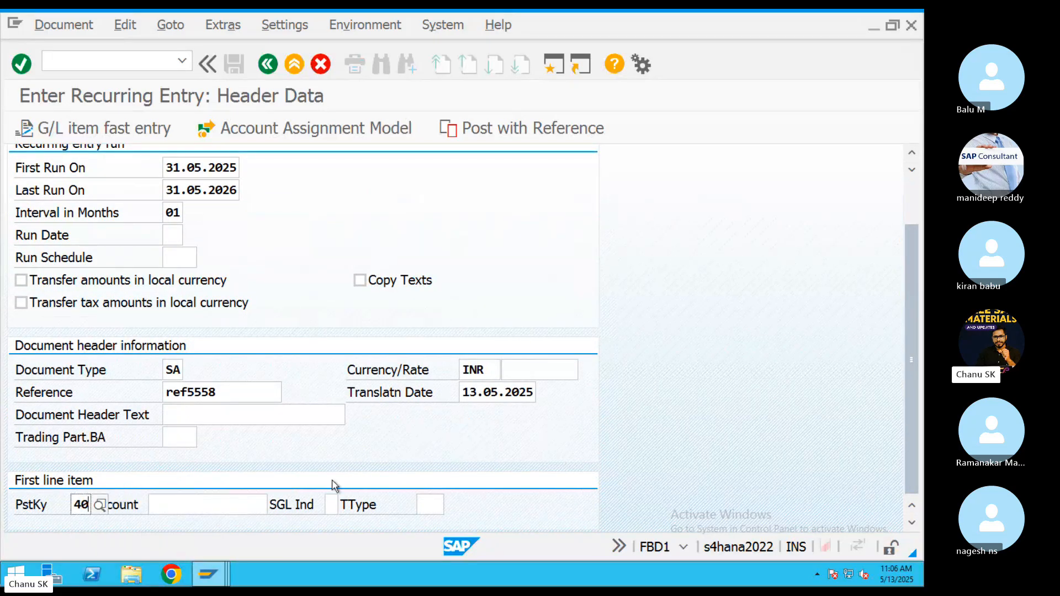
pyautogui.click(236, 501)
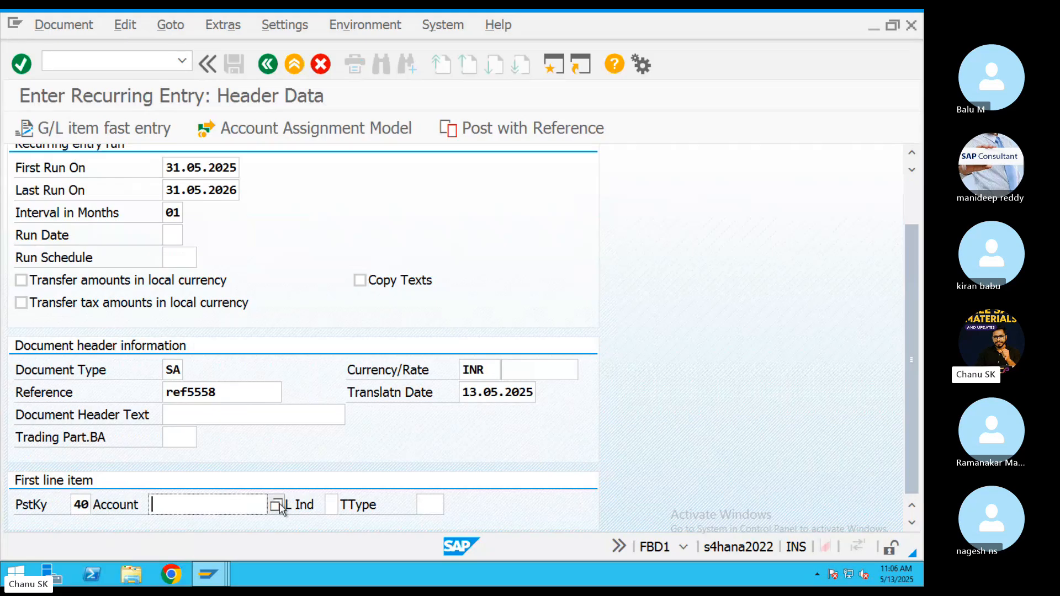
pyautogui.click(278, 504)
pyautogui.click(555, 543)
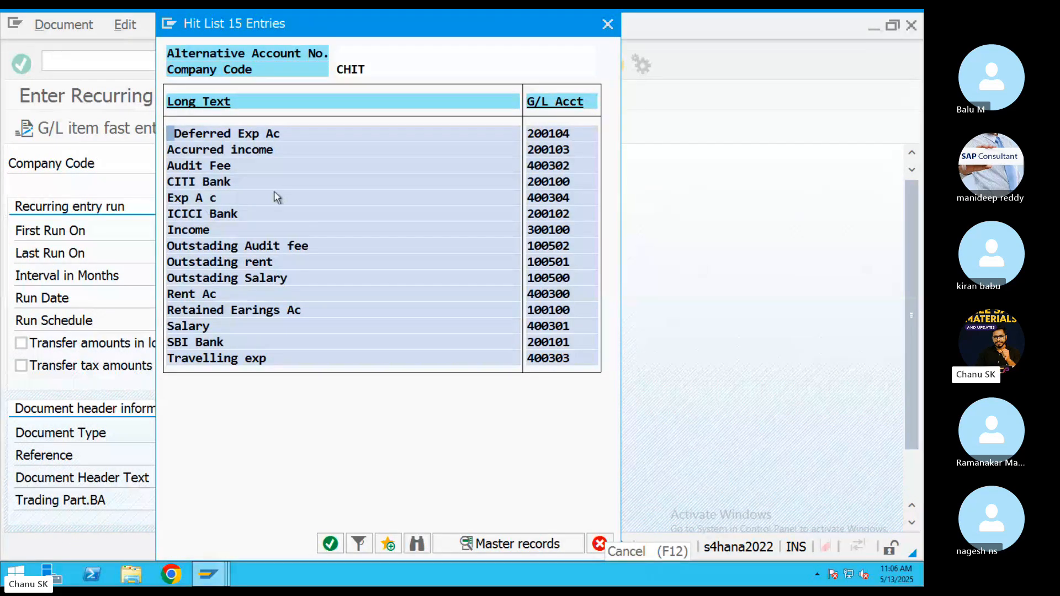
pyautogui.doubleClick(193, 326)
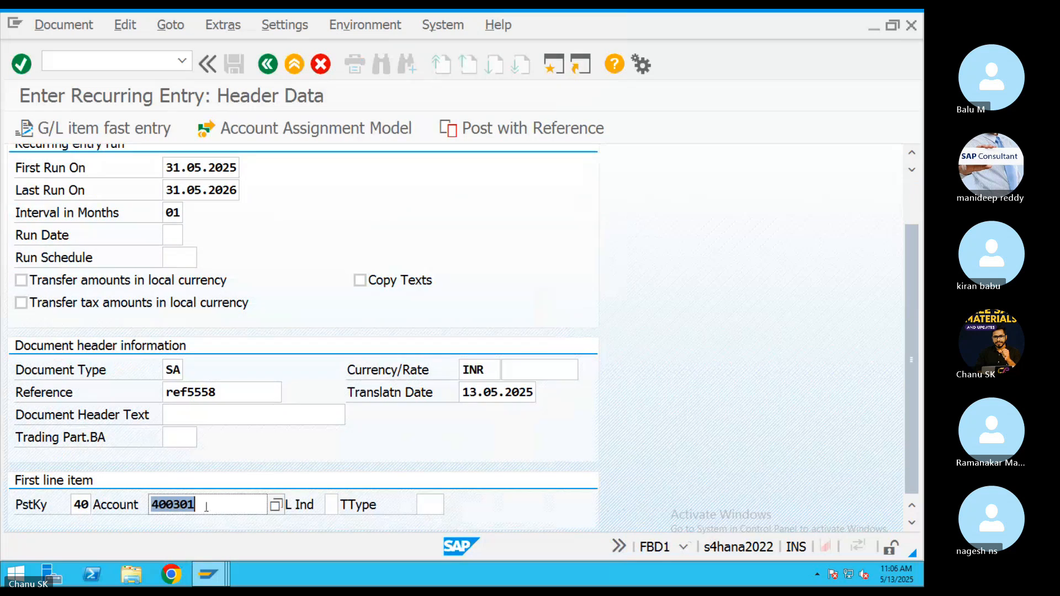
pyautogui.click(274, 505)
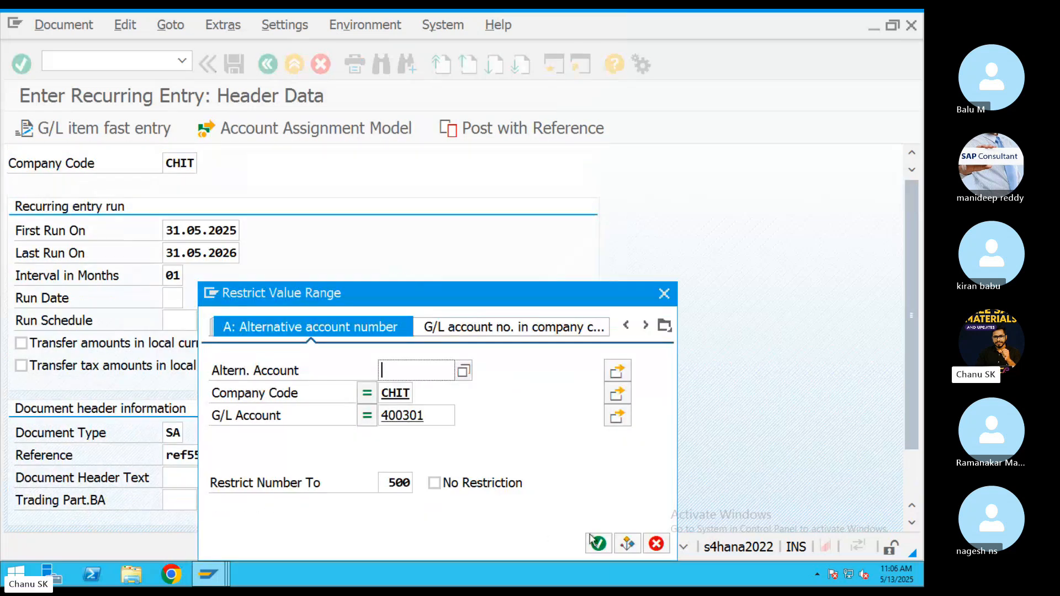
pyautogui.click(434, 416)
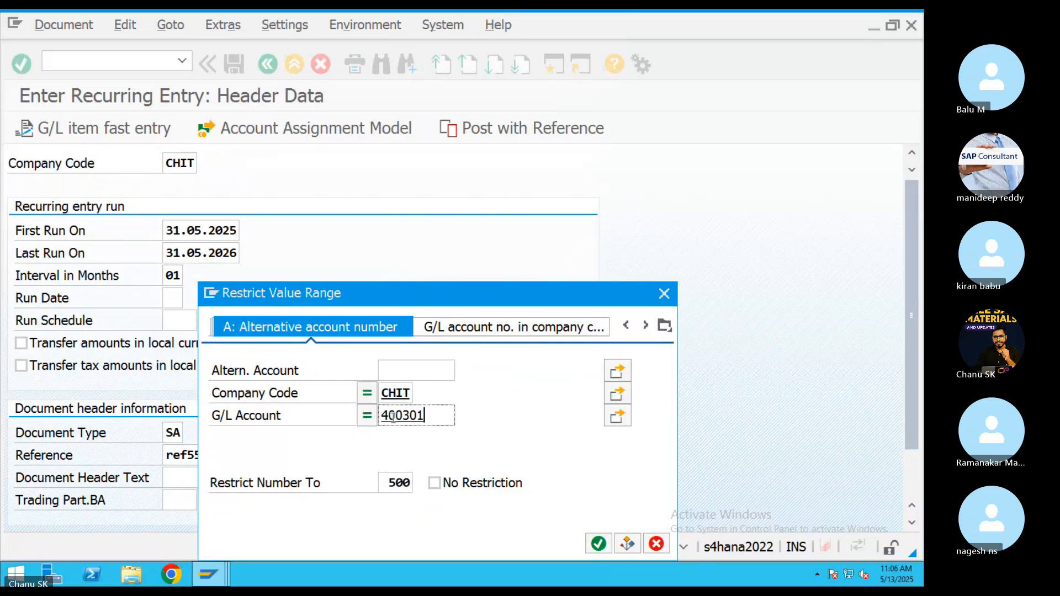
pyautogui.doubleClick(393, 417)
pyautogui.press('BackSpace')
pyautogui.click(598, 544)
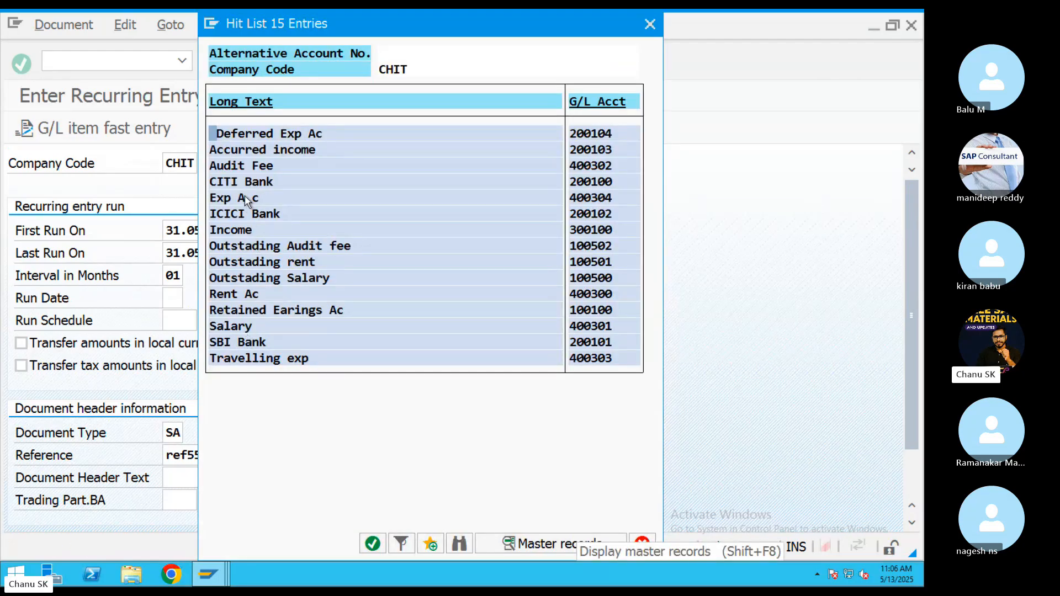
pyautogui.doubleClick(233, 294)
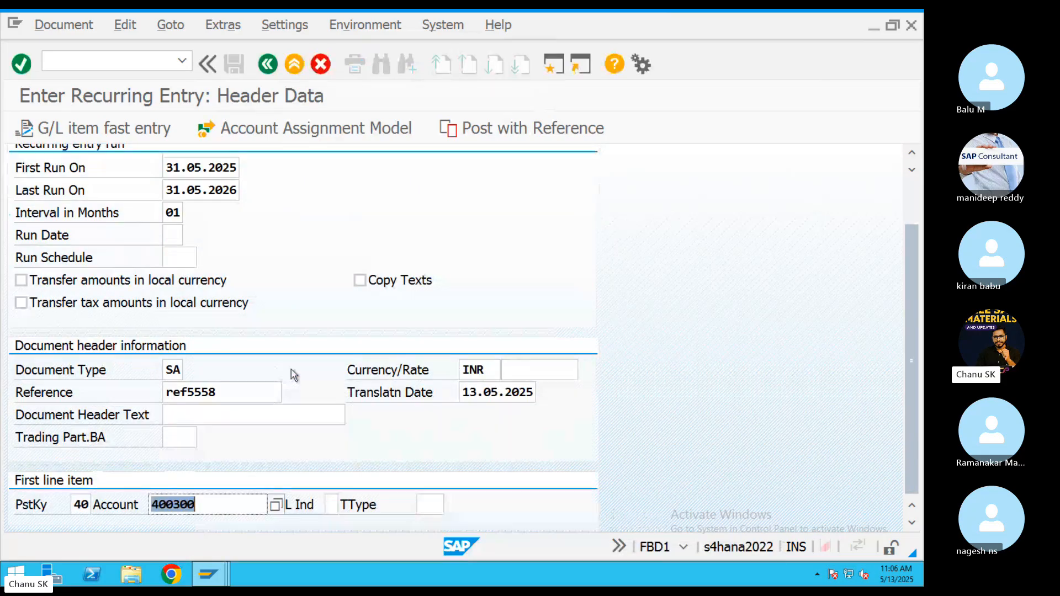
pyautogui.press('Return')
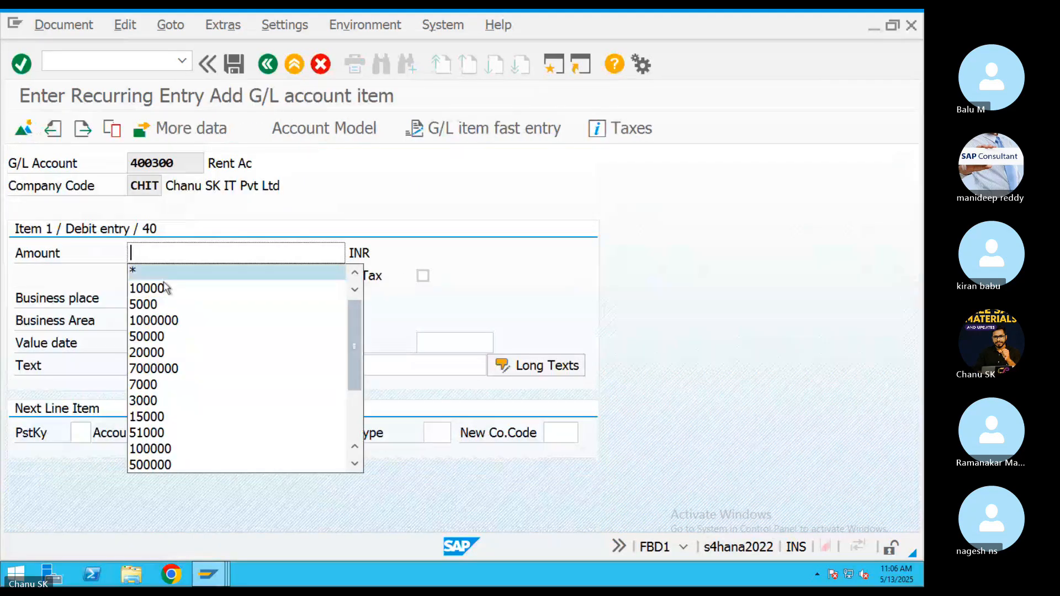
# Fill the rent line with amount 10000, business area 0002 and text 'rent'.
pyautogui.write('10000')
pyautogui.click(151, 320)
pyautogui.click(151, 320)
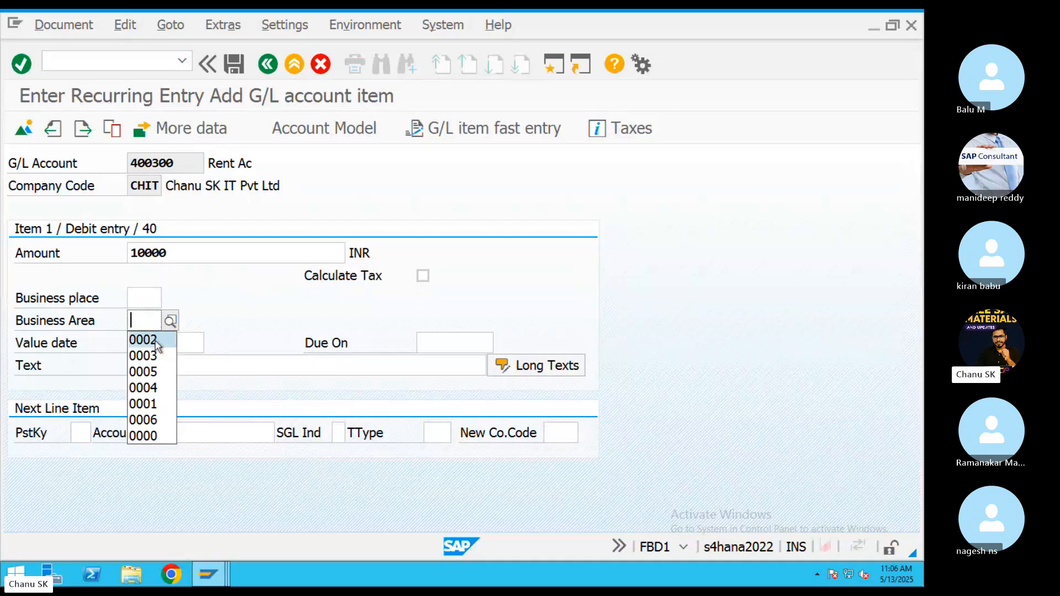
pyautogui.click(142, 339)
pyautogui.click(176, 365)
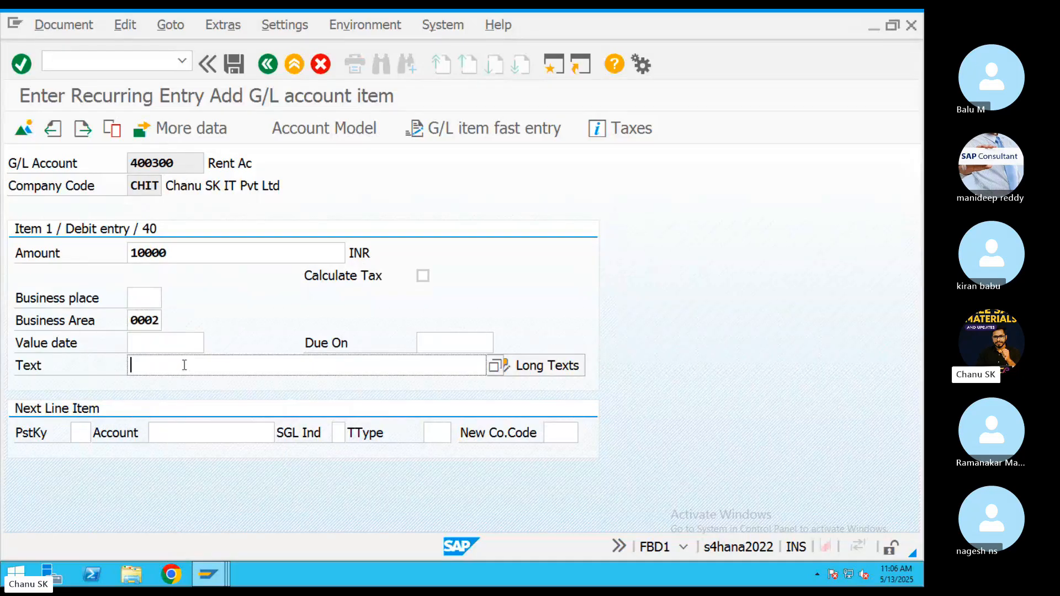
pyautogui.write('rent')
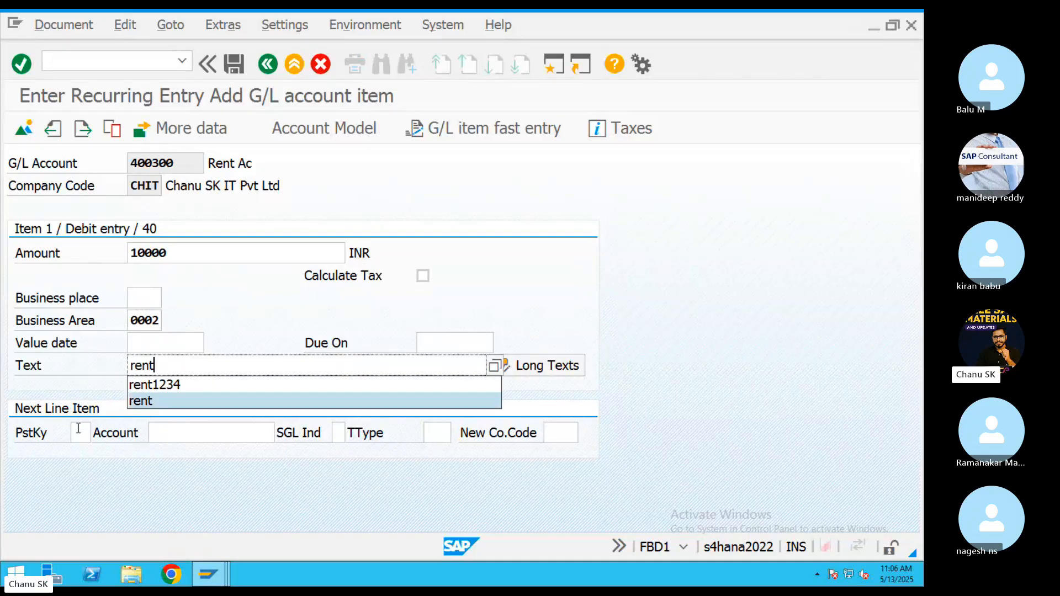
pyautogui.click(78, 429)
# Add a posting key 50 credit line to CITI Bank 200100 with amount * and text +.
pyautogui.write('50')
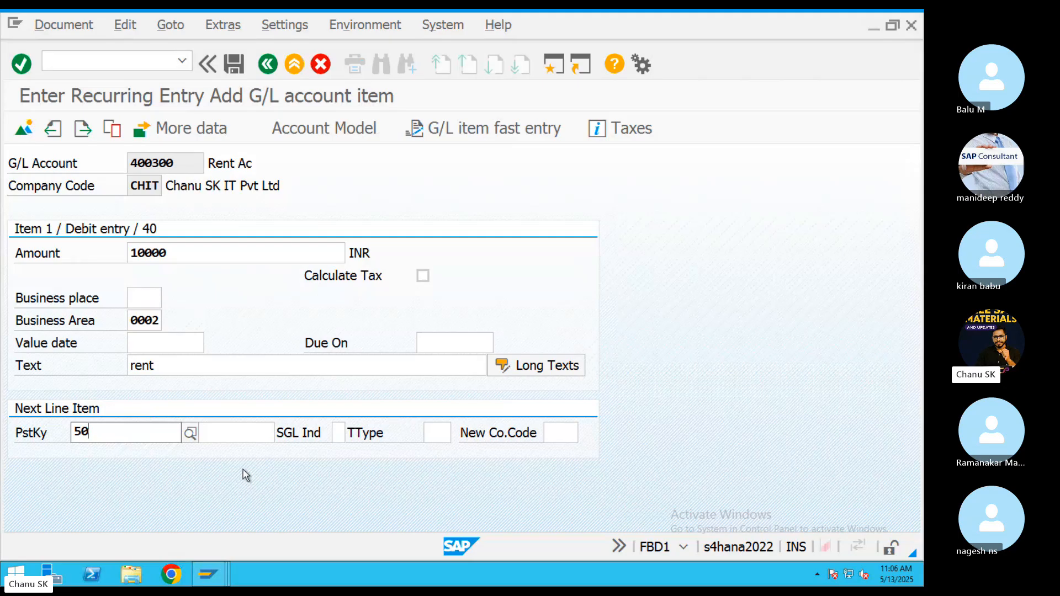
pyautogui.press('Tab')
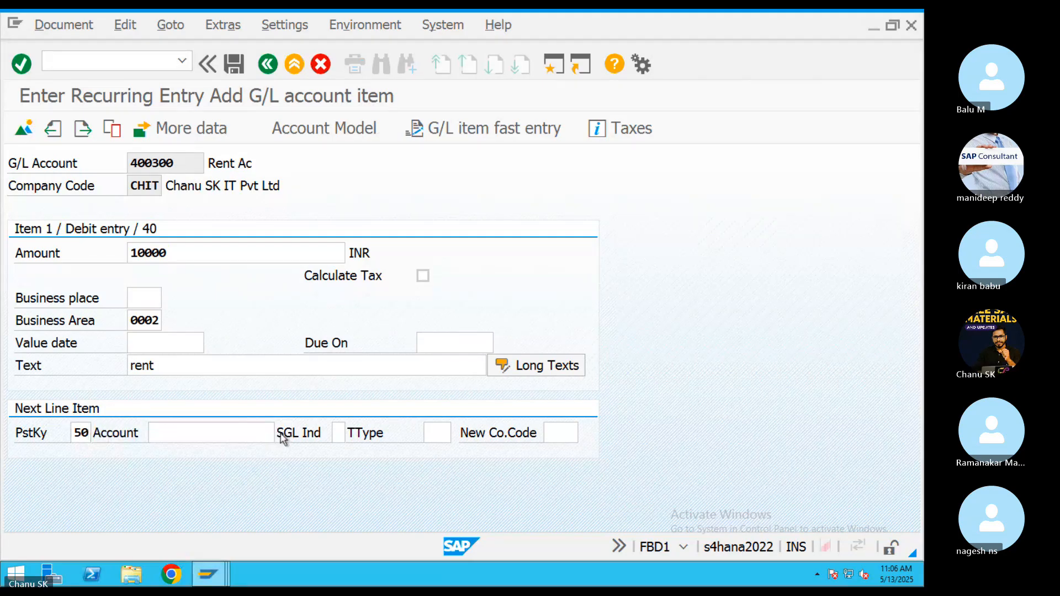
pyautogui.press('F4')
pyautogui.press('Return')
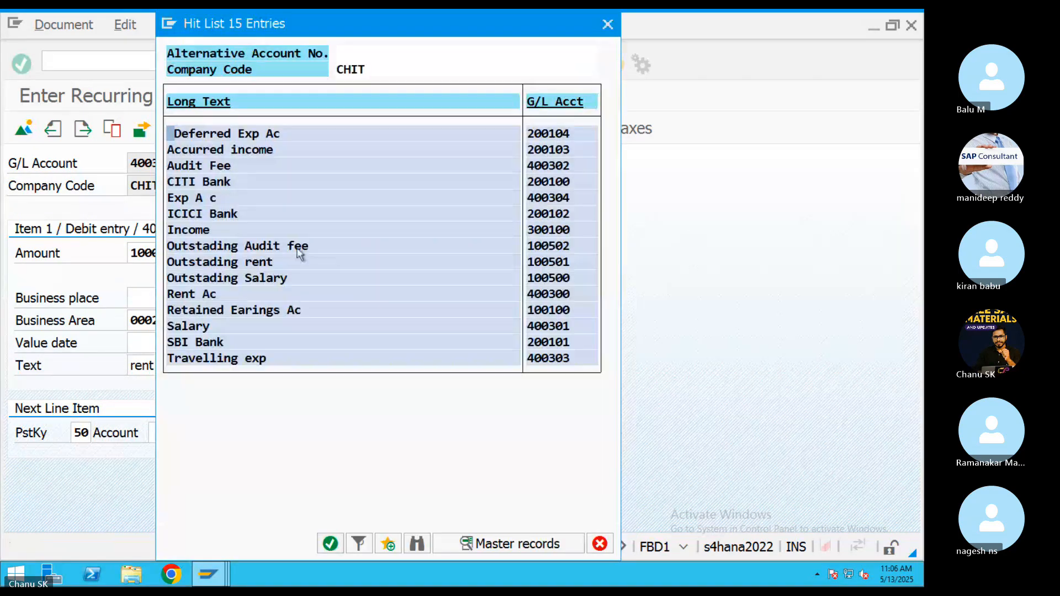
pyautogui.doubleClick(195, 183)
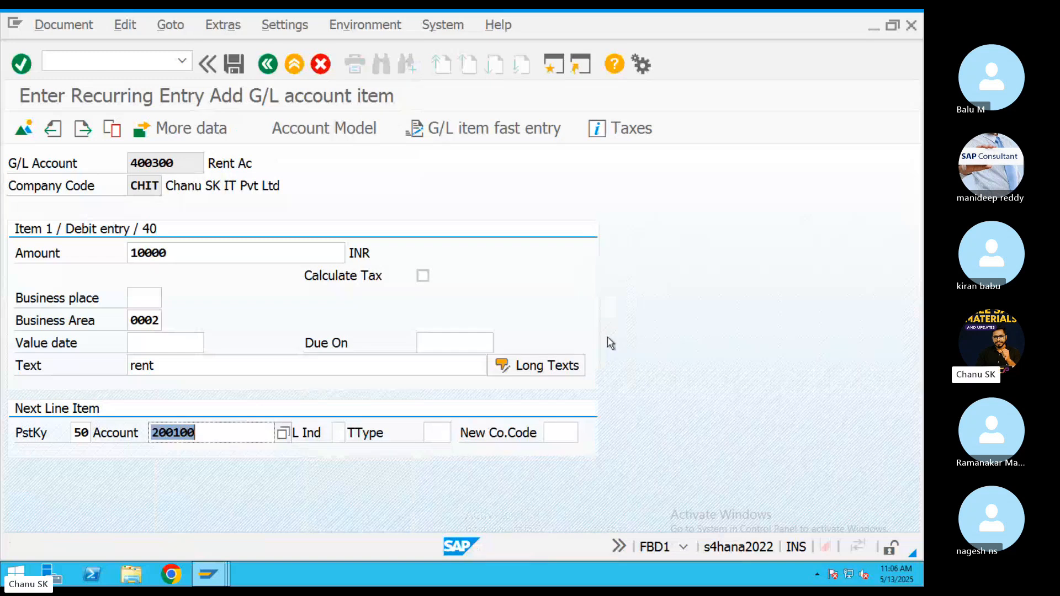
pyautogui.press('Return')
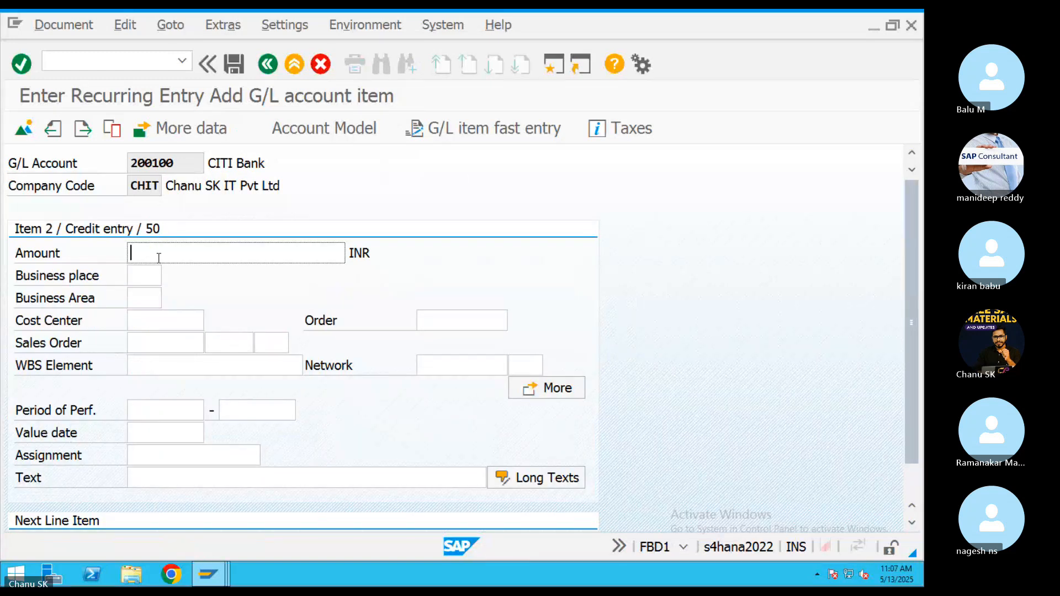
pyautogui.write('*')
pyautogui.click(164, 479)
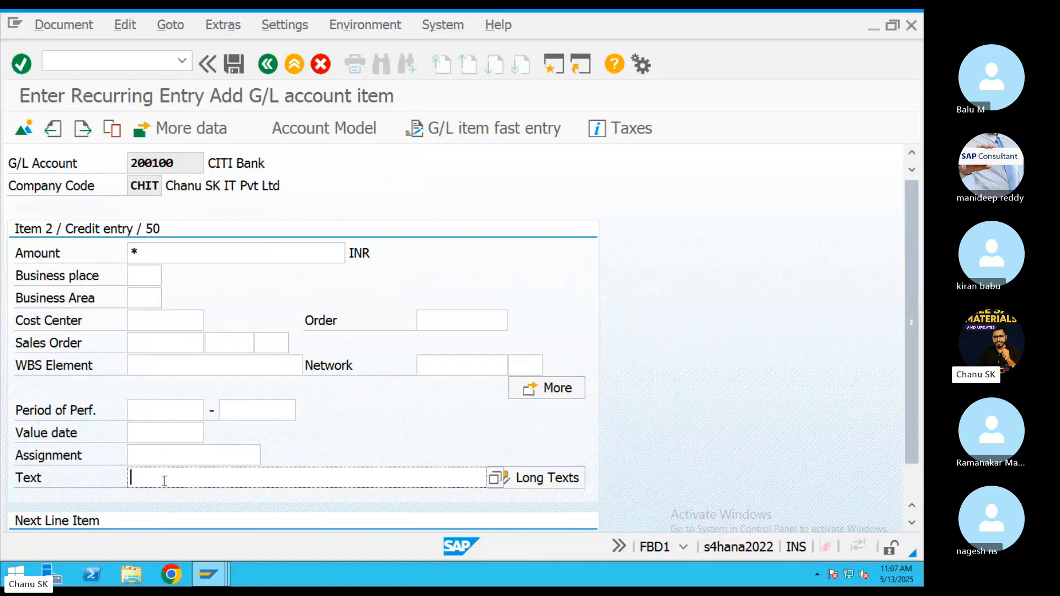
pyautogui.write('+')
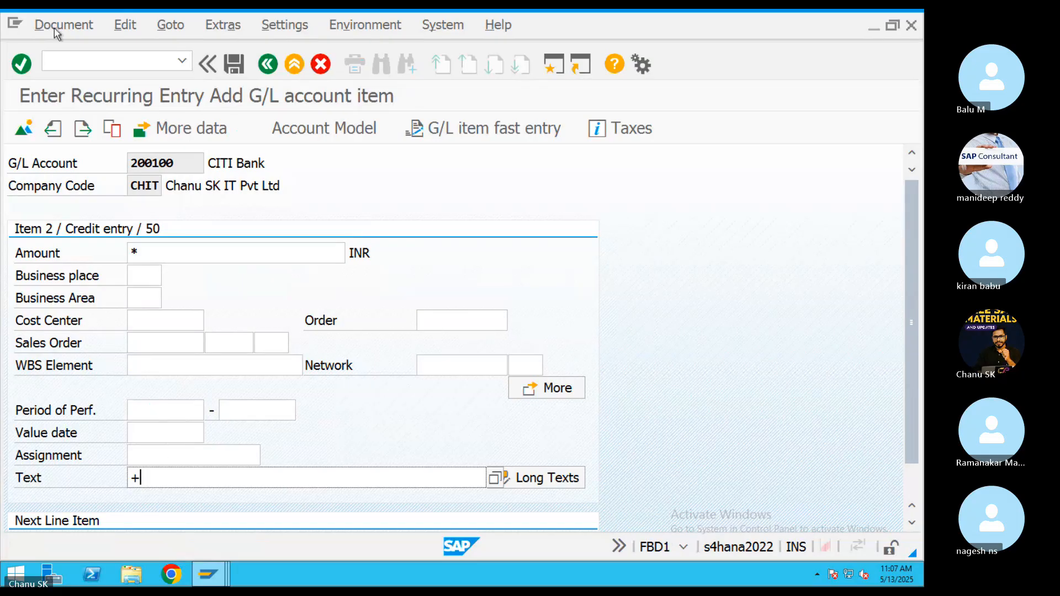
# Post the recurring rent document via Document > Post and leave the screen.
pyautogui.click(62, 24)
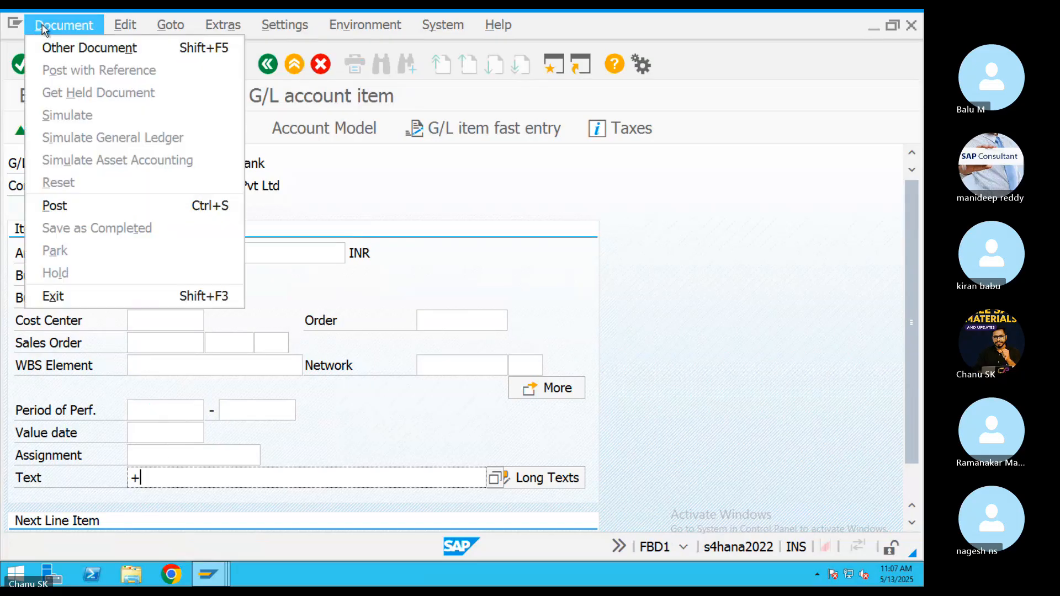
pyautogui.click(56, 204)
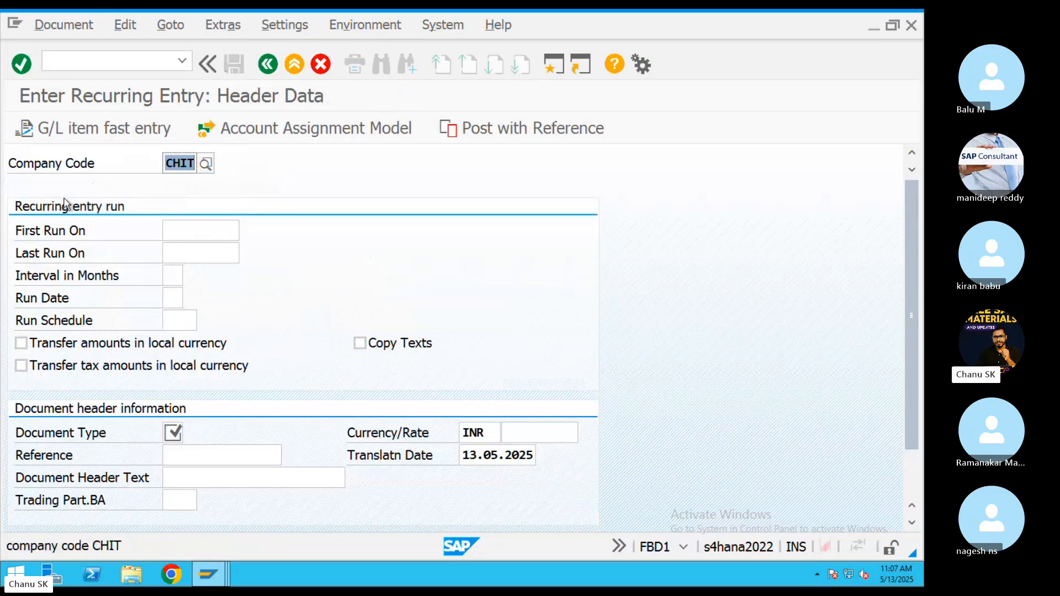
pyautogui.click(294, 65)
pyautogui.press('super+Tab')
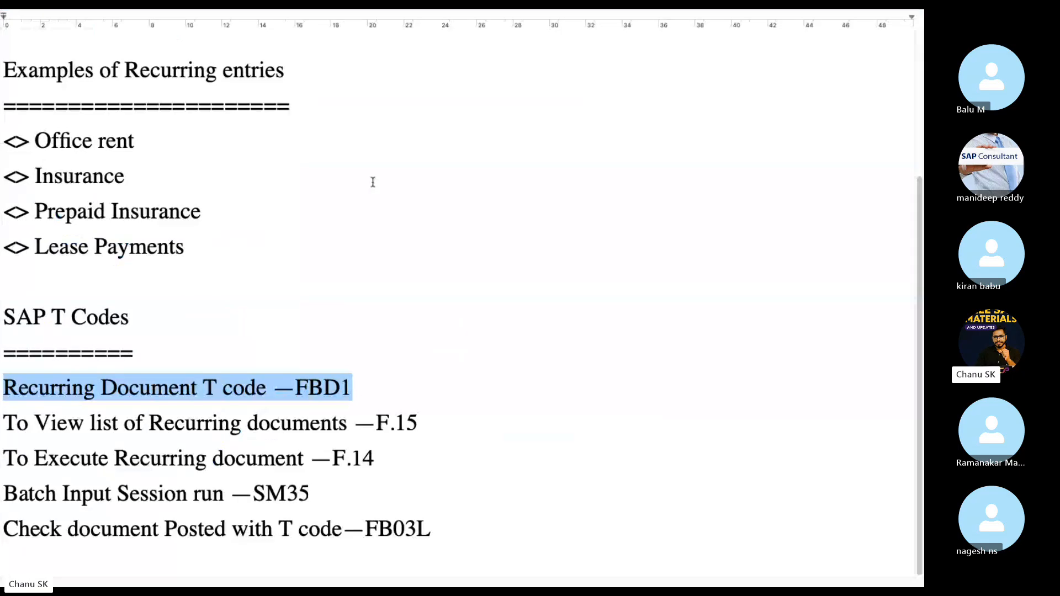
pyautogui.press('super+Tab')
pyautogui.press('super+Tab')
pyautogui.press('super+Tab')
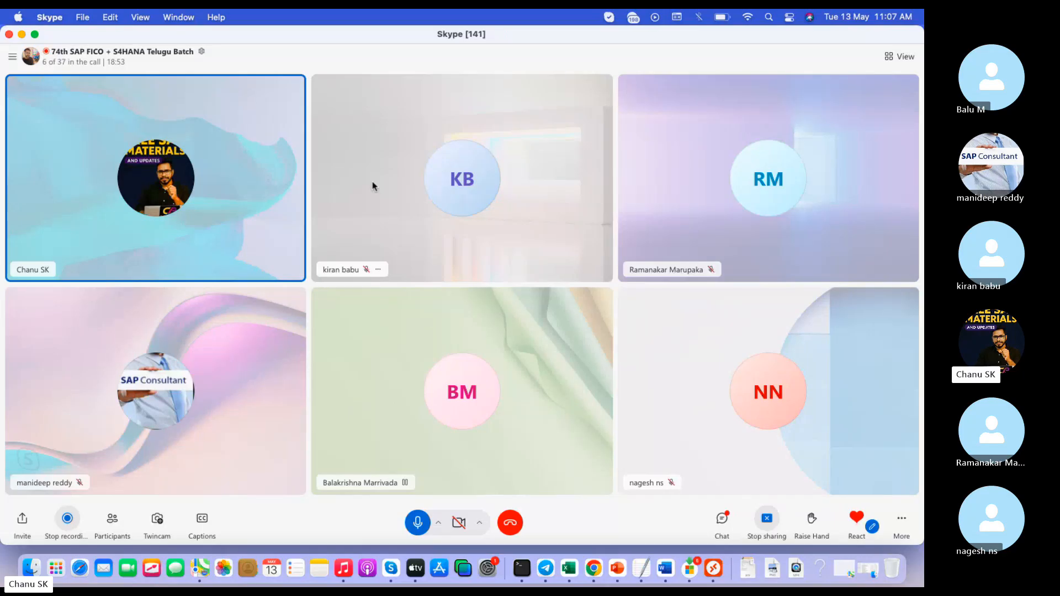
pyautogui.click(712, 574)
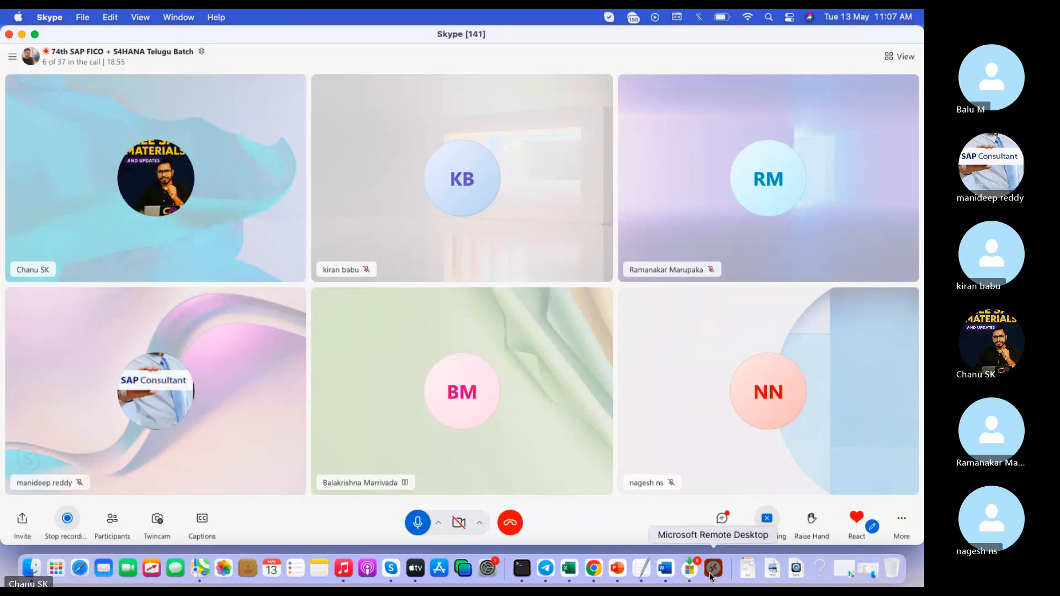
pyautogui.hotkey('ctrl', 'Left')
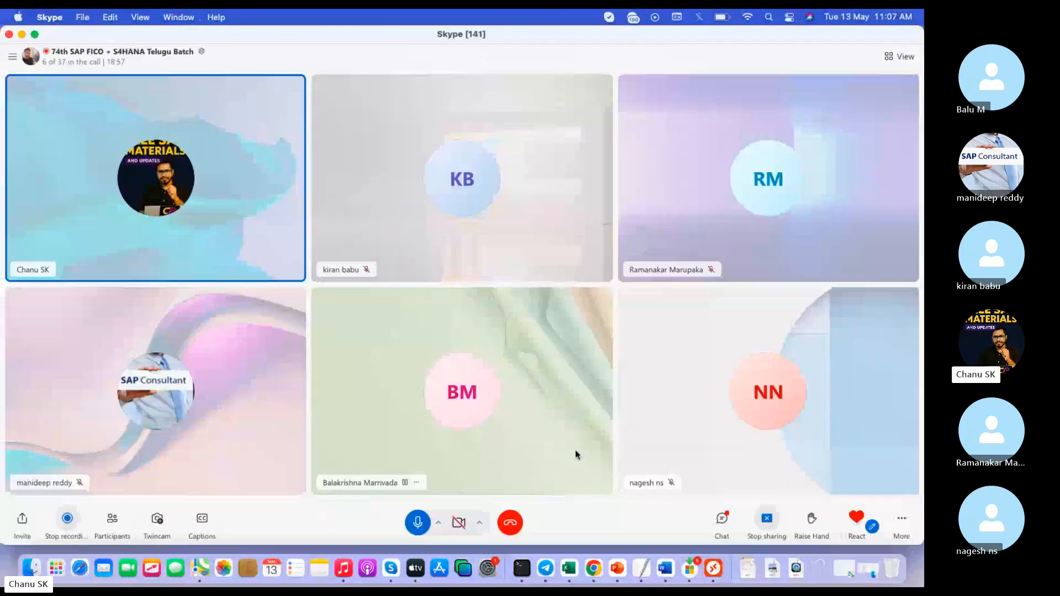
pyautogui.click(641, 567)
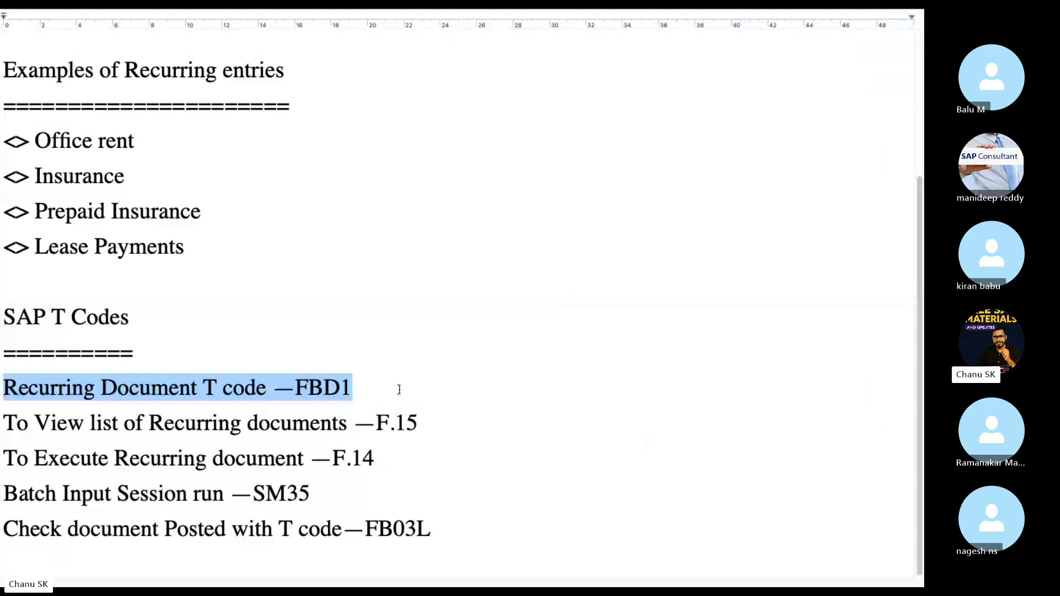
pyautogui.moveTo(399, 389); pyautogui.dragTo(2, 393)
pyautogui.moveTo(433, 422); pyautogui.dragTo(385, 420)
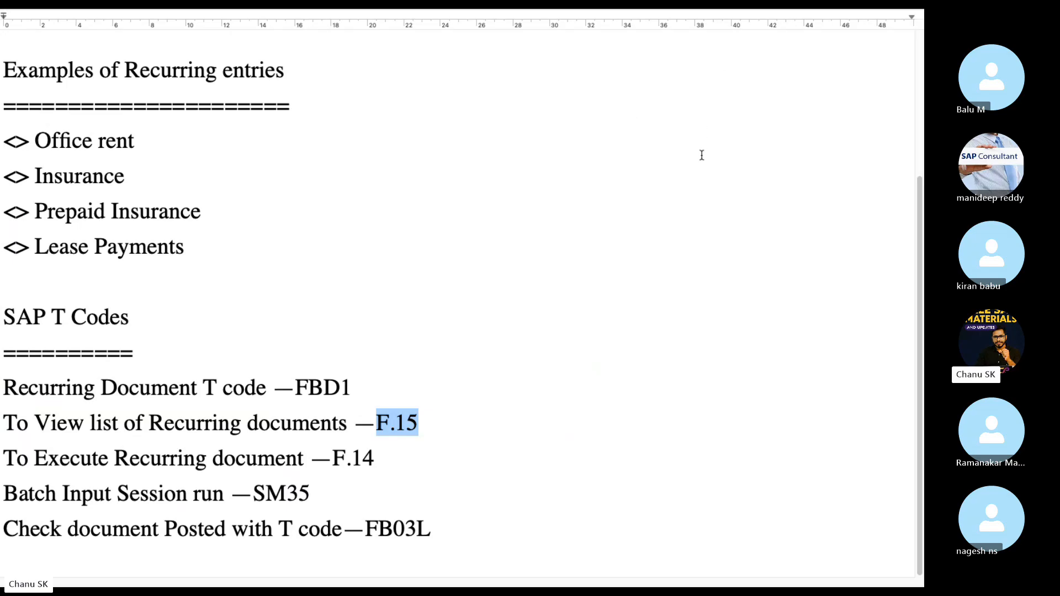
pyautogui.hotkey('ctrl', 'Left')
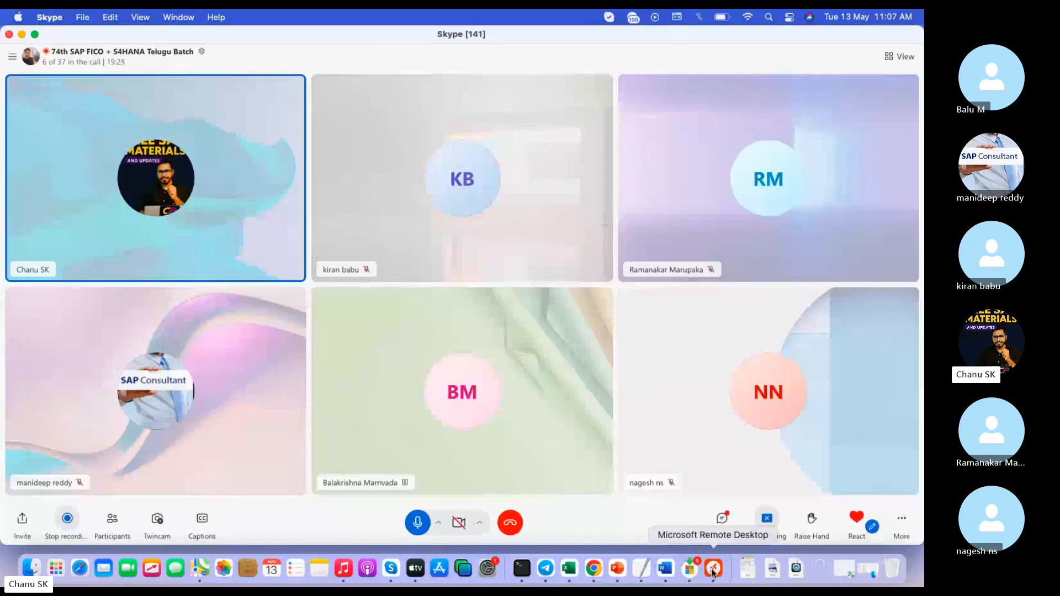
pyautogui.click(713, 569)
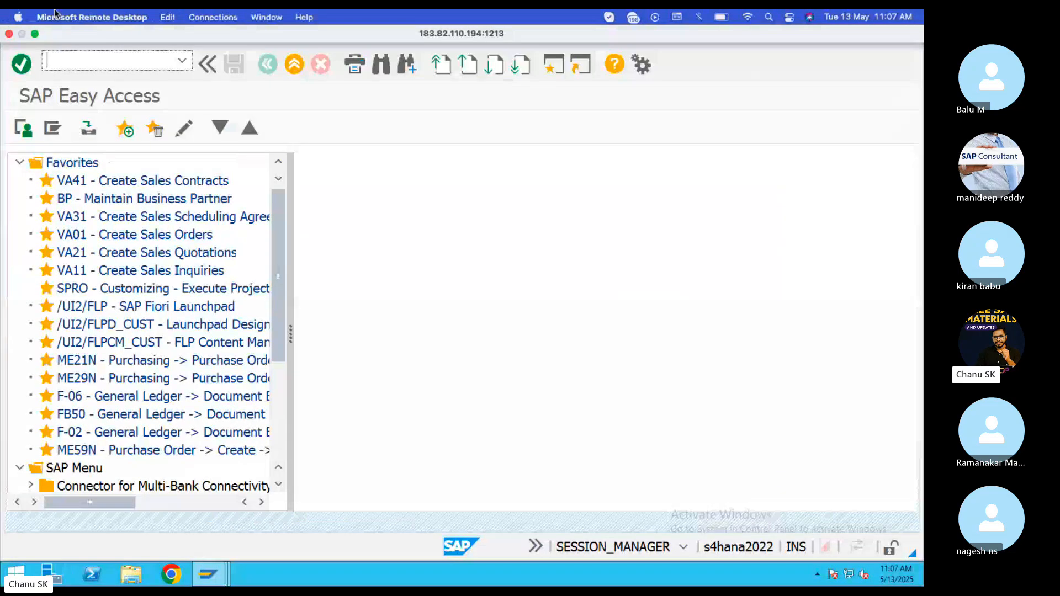
pyautogui.write('F.14')
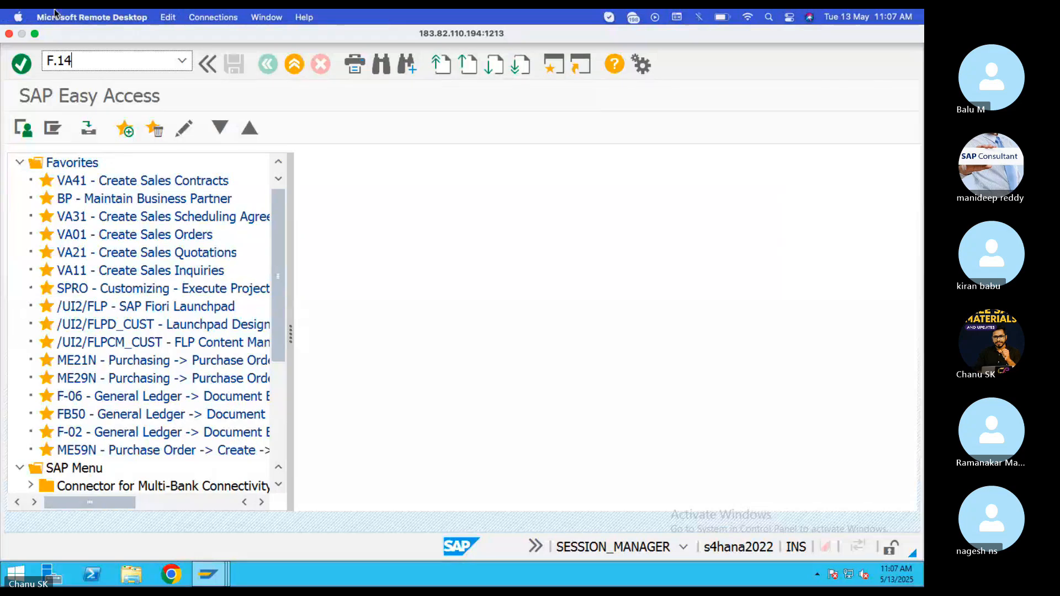
pyautogui.press('Return')
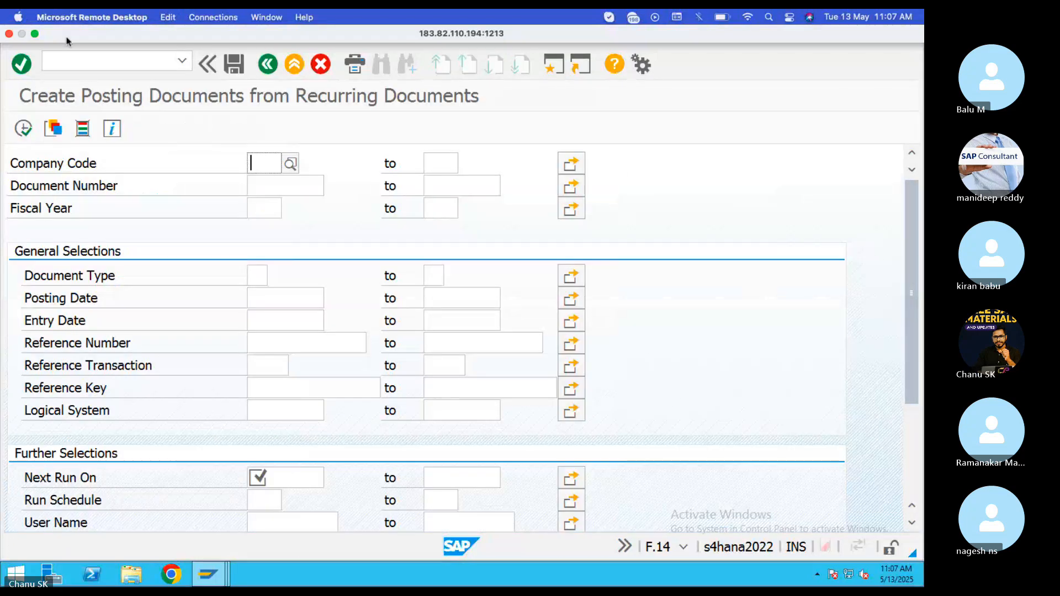
pyautogui.write('T')
pyautogui.press('BackSpace')
pyautogui.write('CHIT')
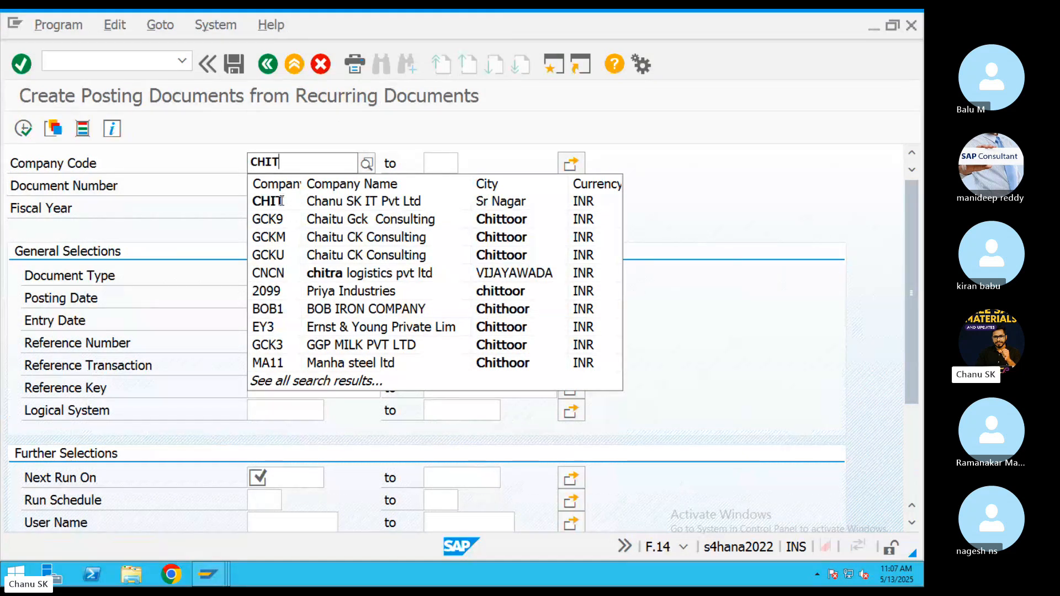
pyautogui.click(281, 201)
pyautogui.write('2')
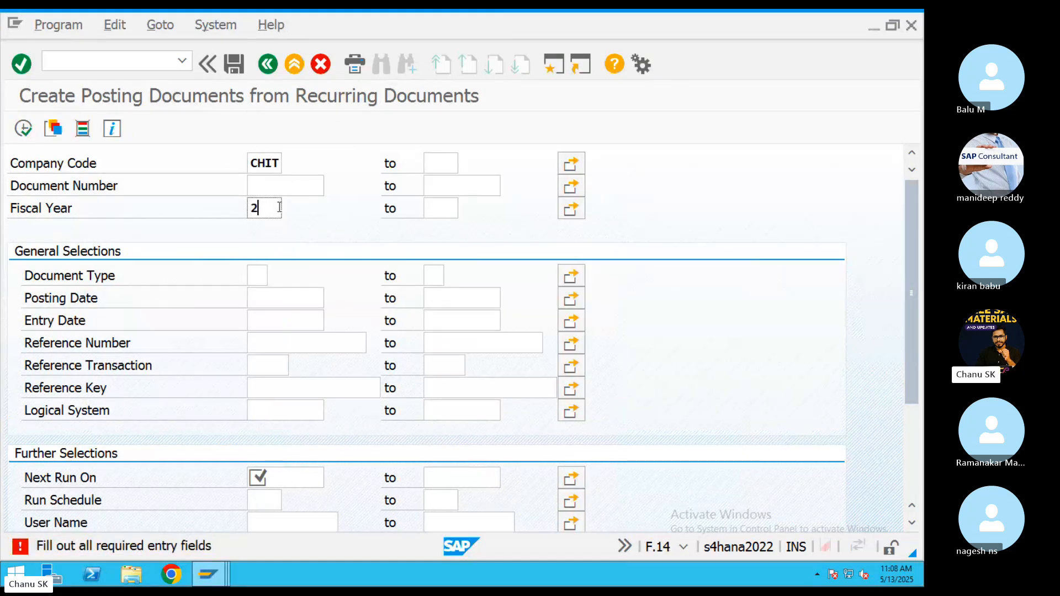
pyautogui.write('025')
pyautogui.click(23, 128)
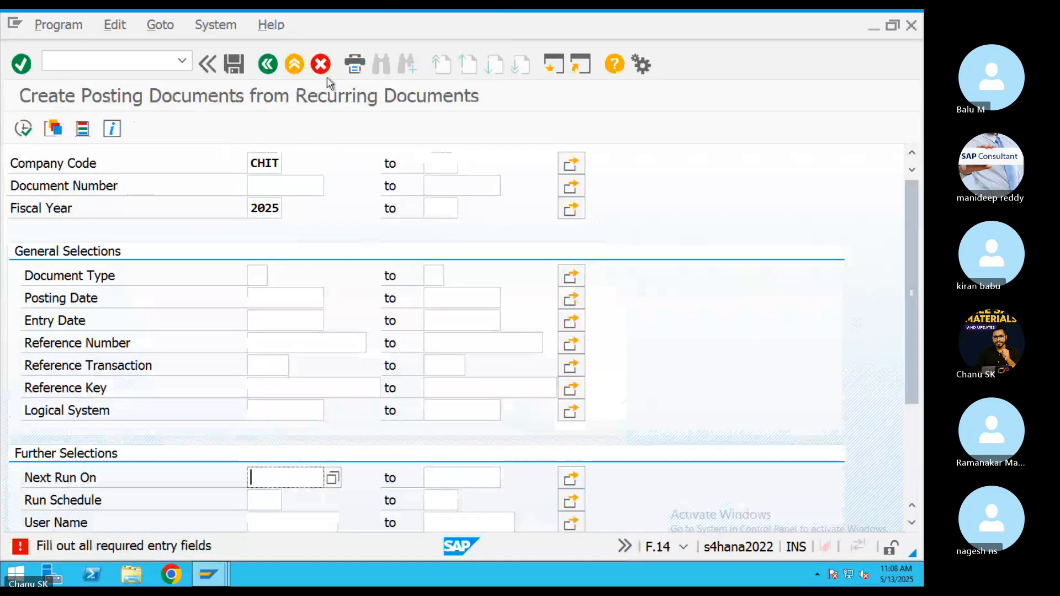
pyautogui.click(295, 64)
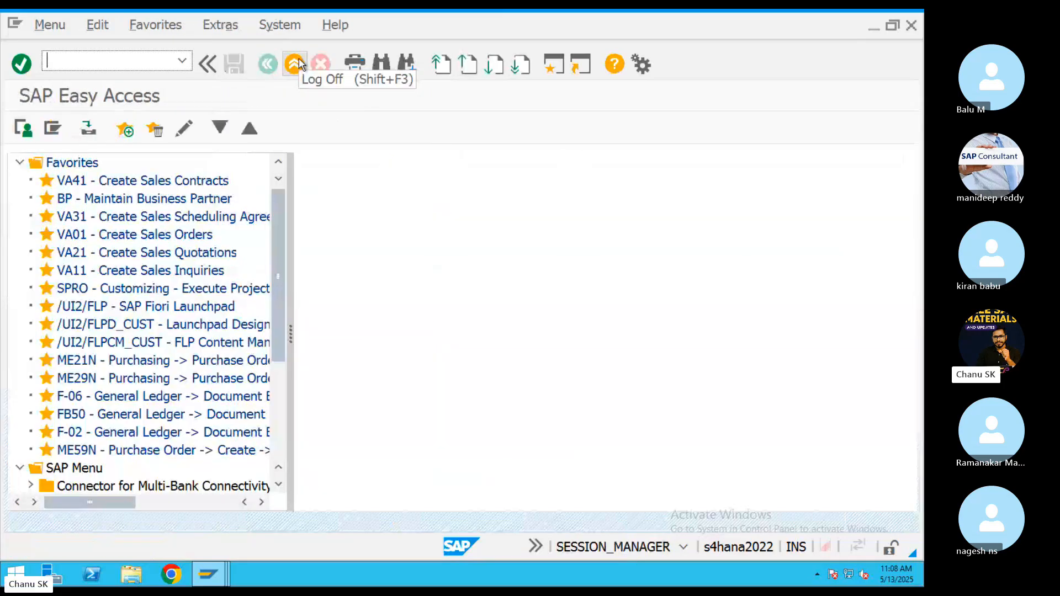
# Run F.15 for company code CHIT to list recurring documents 1 and 2, then go back.
pyautogui.write('F.1')
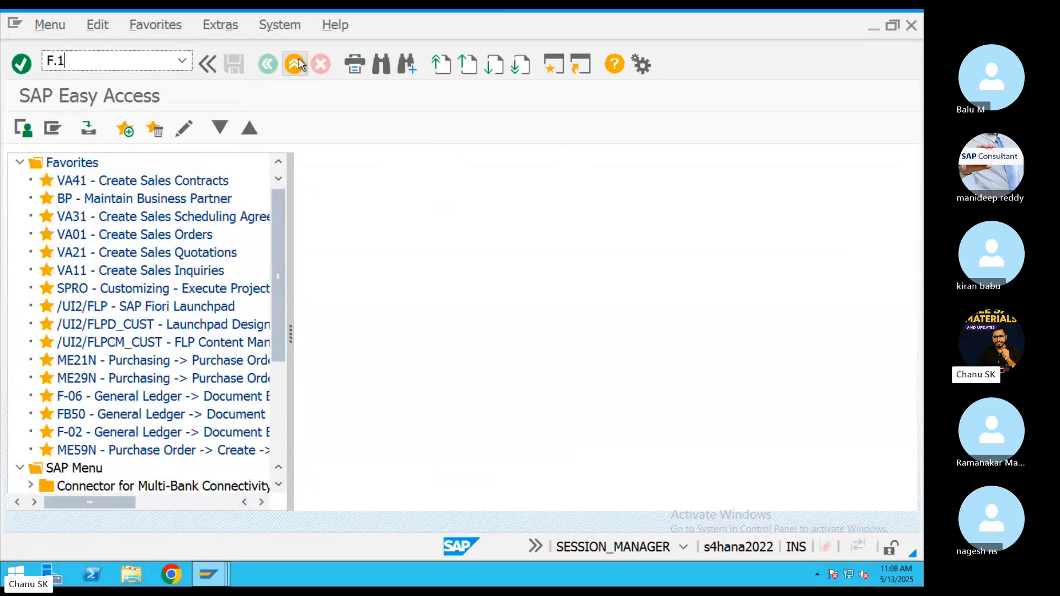
pyautogui.write('5')
pyautogui.press('Return')
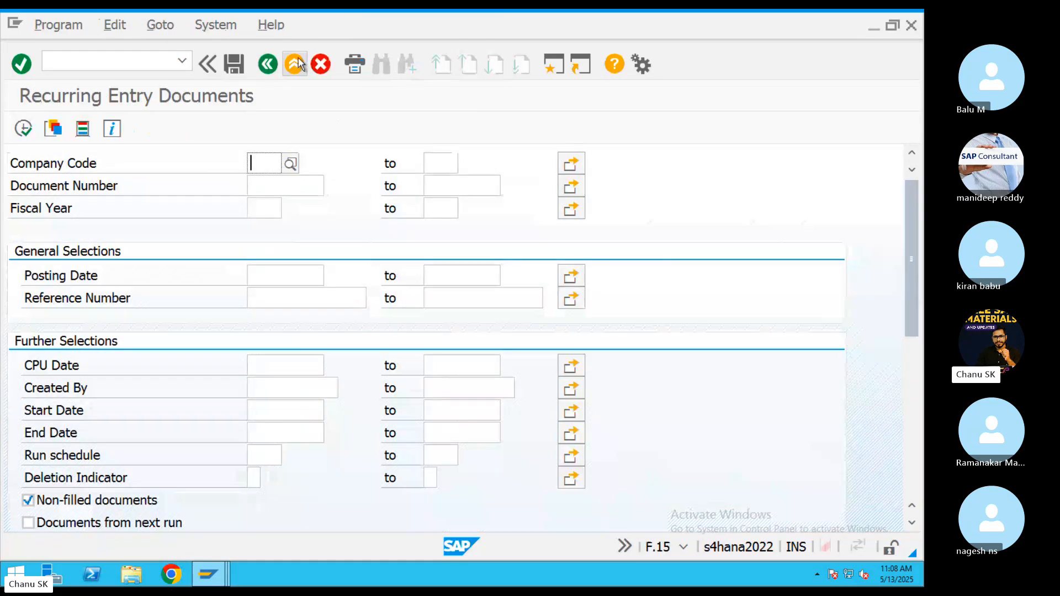
pyautogui.click(270, 156)
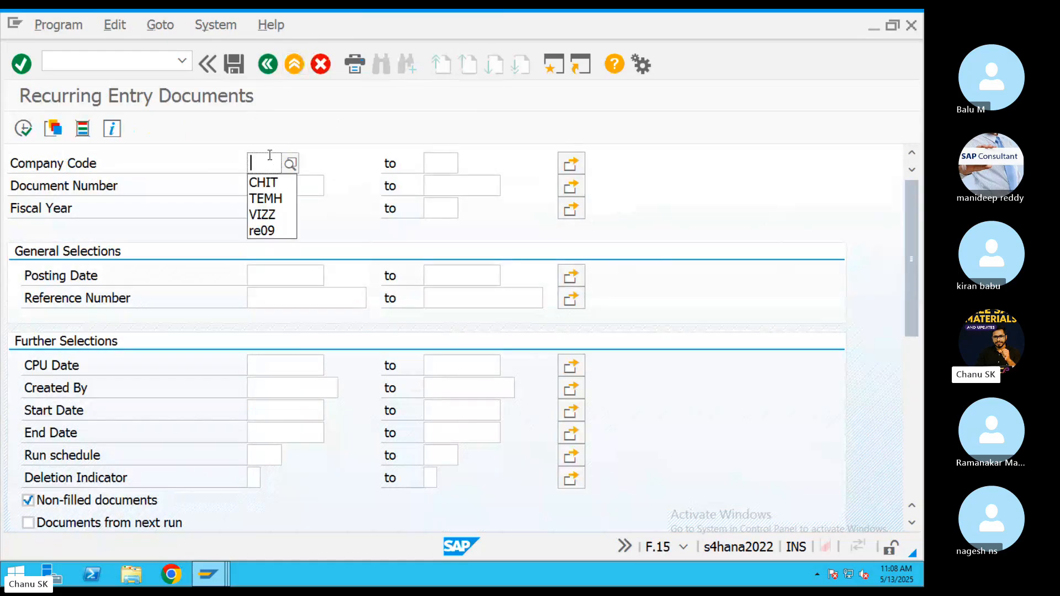
pyautogui.click(273, 182)
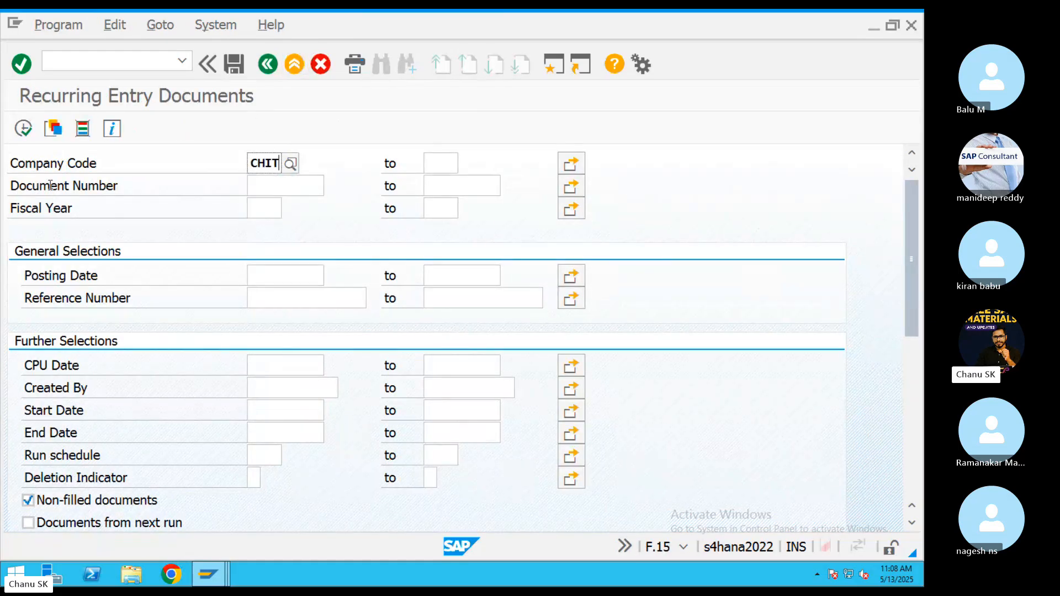
pyautogui.click(23, 128)
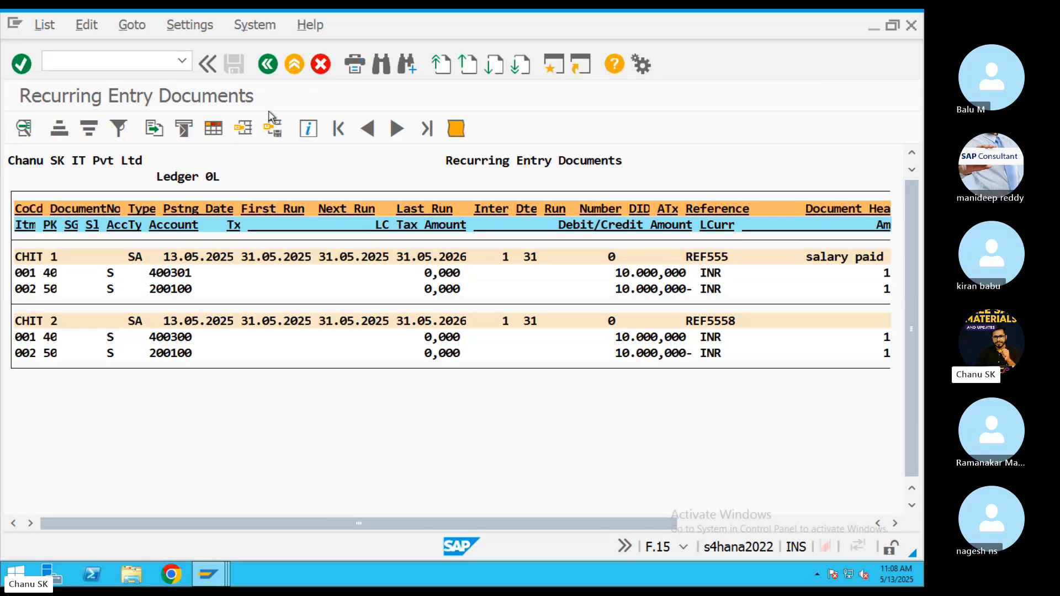
pyautogui.click(276, 60)
# Highlight the F.14, FBD1 and F.15 lines in the T-code notes, then return to SAP.
pyautogui.hotkey('ctrl', 'Left')
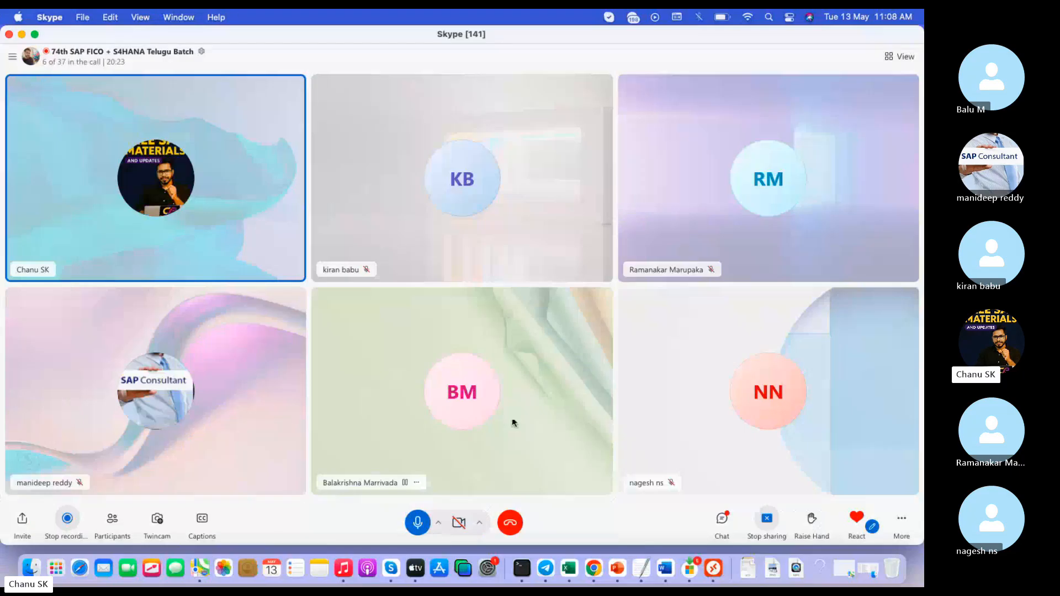
pyautogui.click(656, 577)
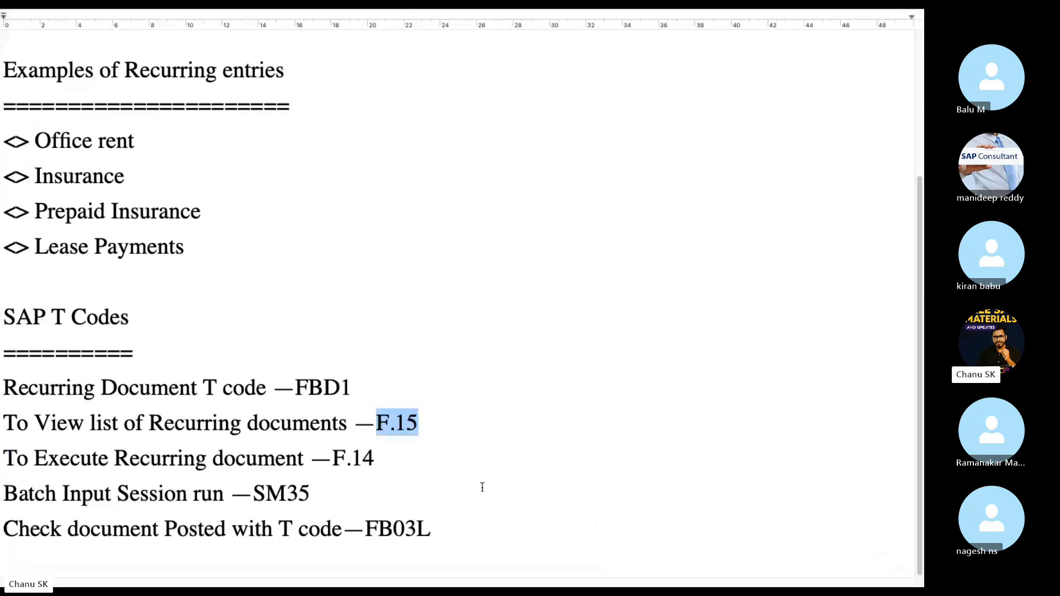
pyautogui.click(435, 426)
pyautogui.moveTo(418, 464); pyautogui.dragTo(146, 467)
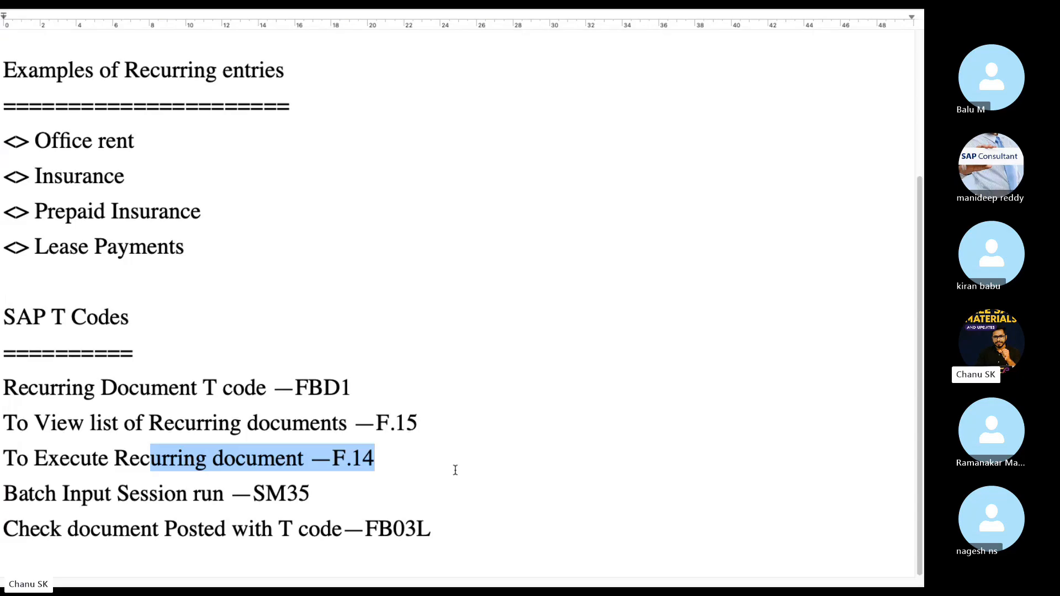
pyautogui.moveTo(430, 373); pyautogui.dragTo(256, 389)
pyautogui.moveTo(449, 430); pyautogui.dragTo(1, 388)
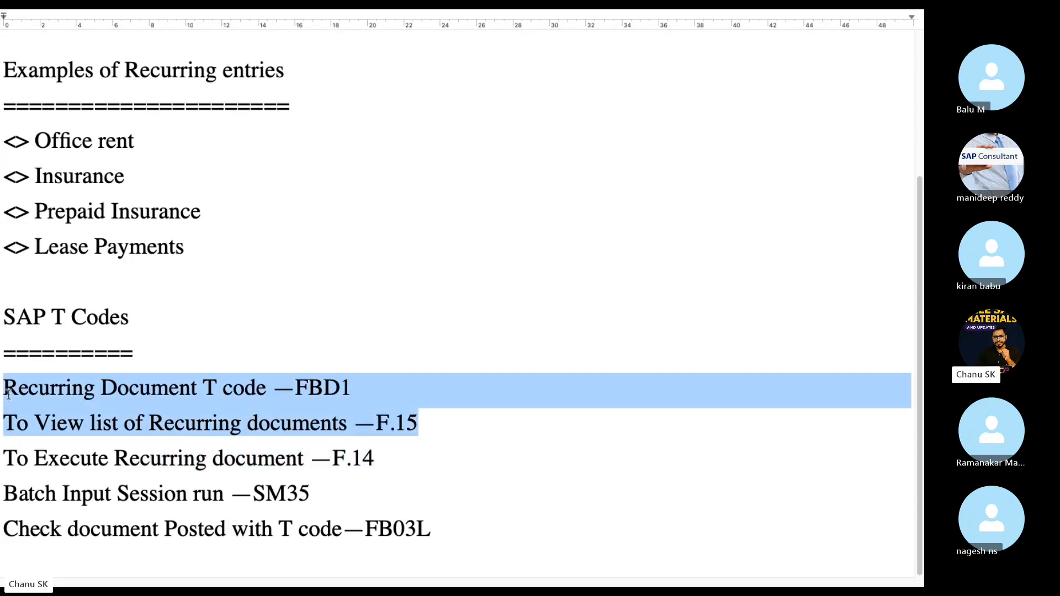
pyautogui.click(402, 460)
pyautogui.hotkey('ctrl', 'Left')
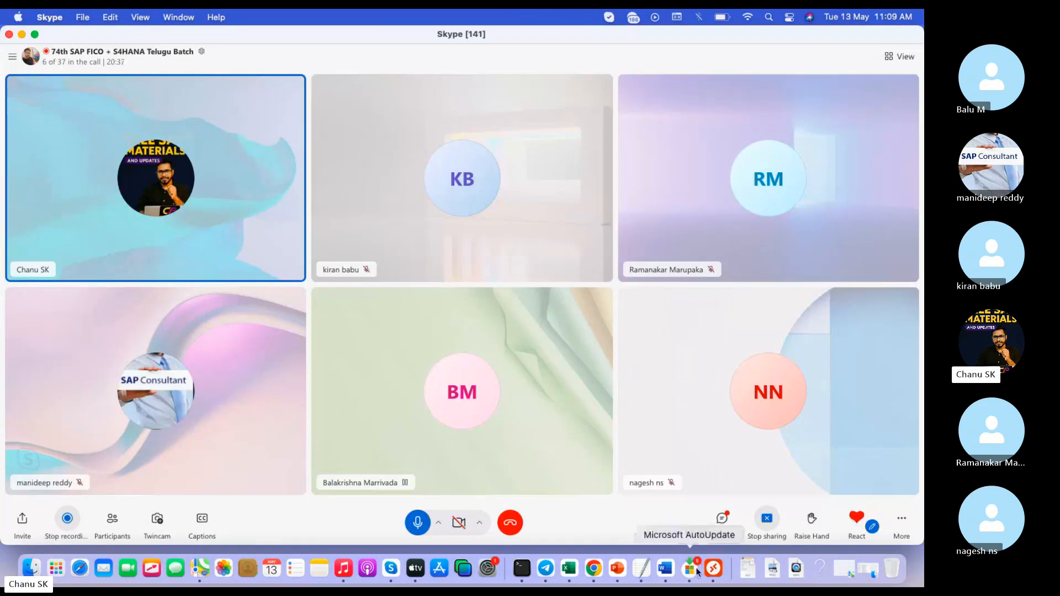
pyautogui.click(708, 571)
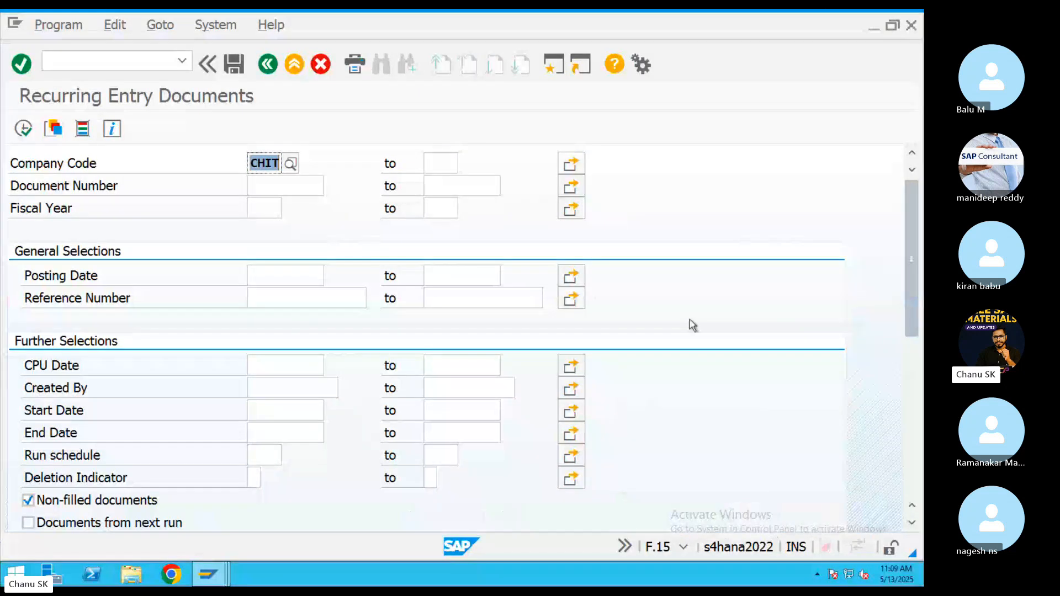
# Open F.14 and enter company code CHIT, fiscal year 2025 and document type SA.
pyautogui.click(295, 66)
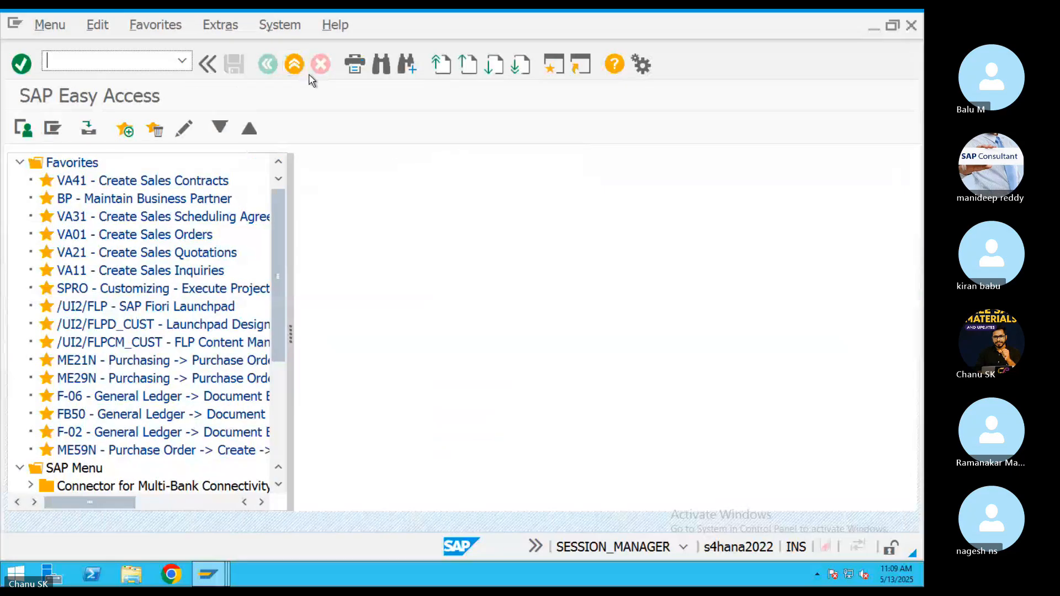
pyautogui.write('F.14')
pyautogui.press('Return')
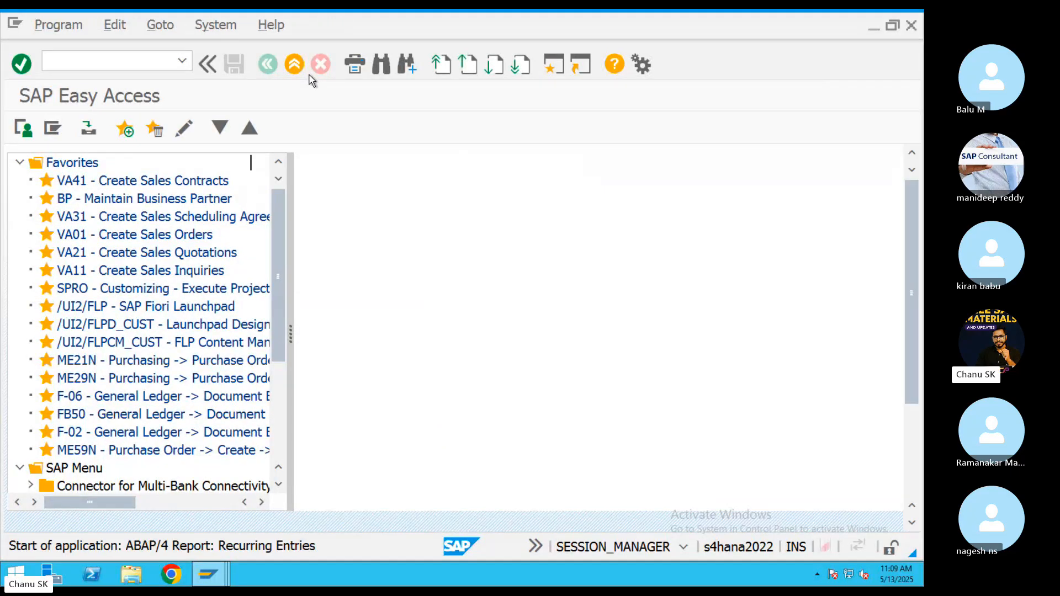
pyautogui.press('BackSpace')
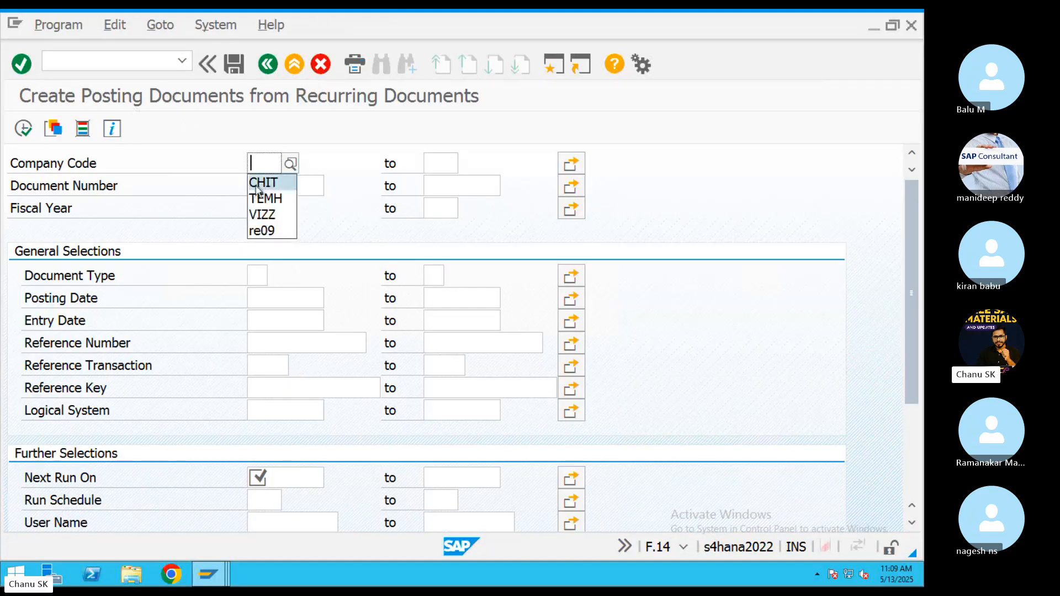
pyautogui.click(261, 186)
pyautogui.click(279, 210)
pyautogui.write('2025')
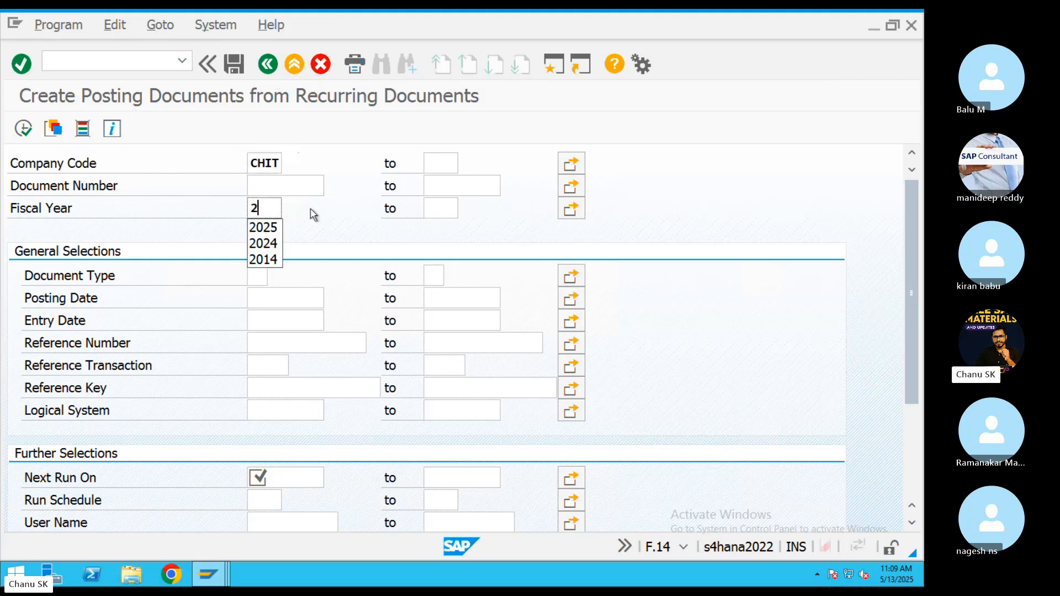
pyautogui.click(260, 275)
pyautogui.write('SA')
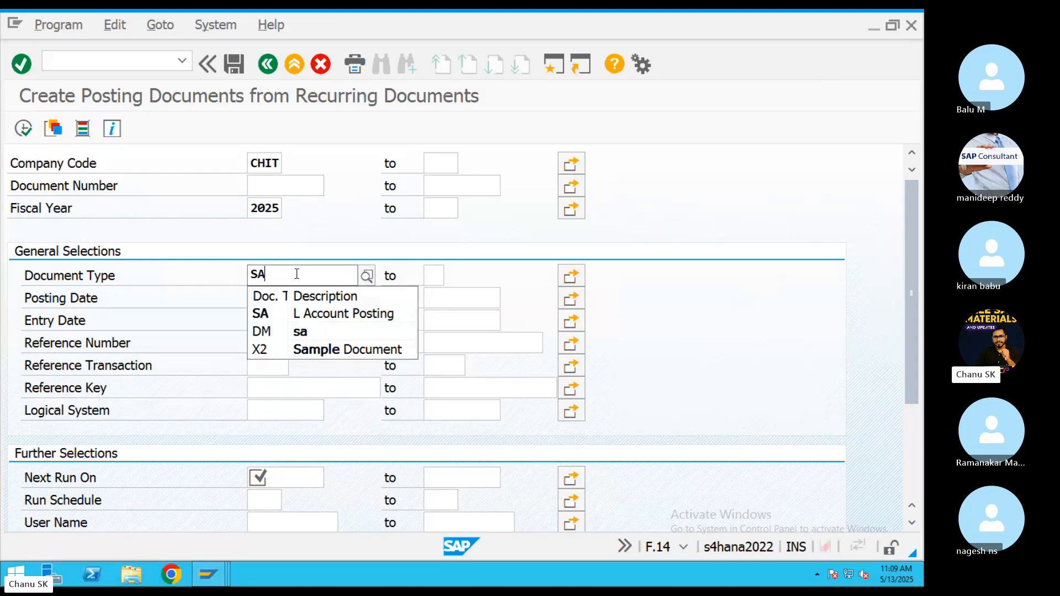
pyautogui.click(282, 315)
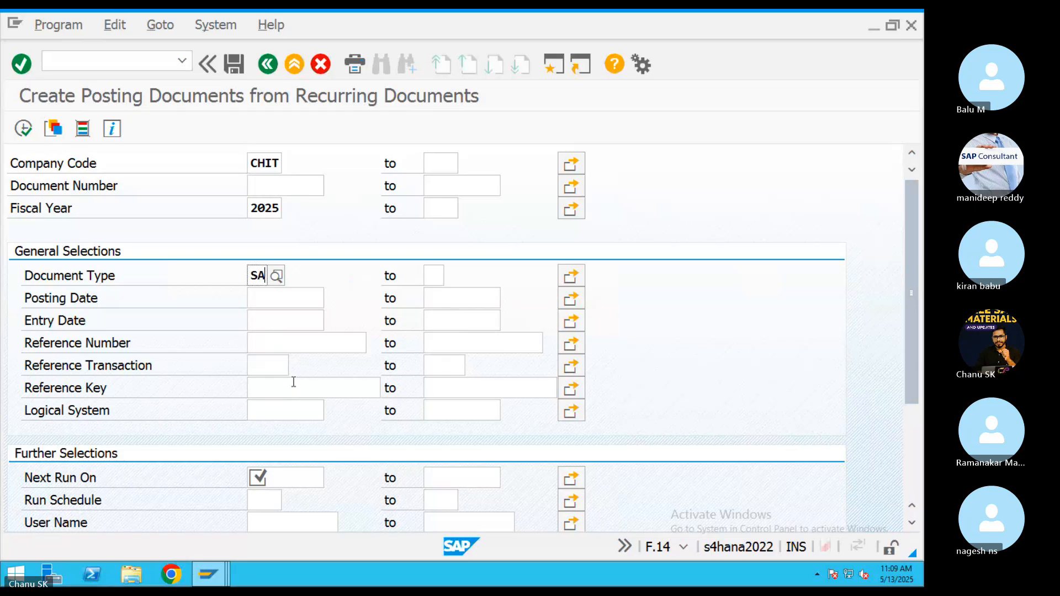
# Set next run date 31.05.2025 and session name TEST0000, then execute to create the session.
pyautogui.click(296, 479)
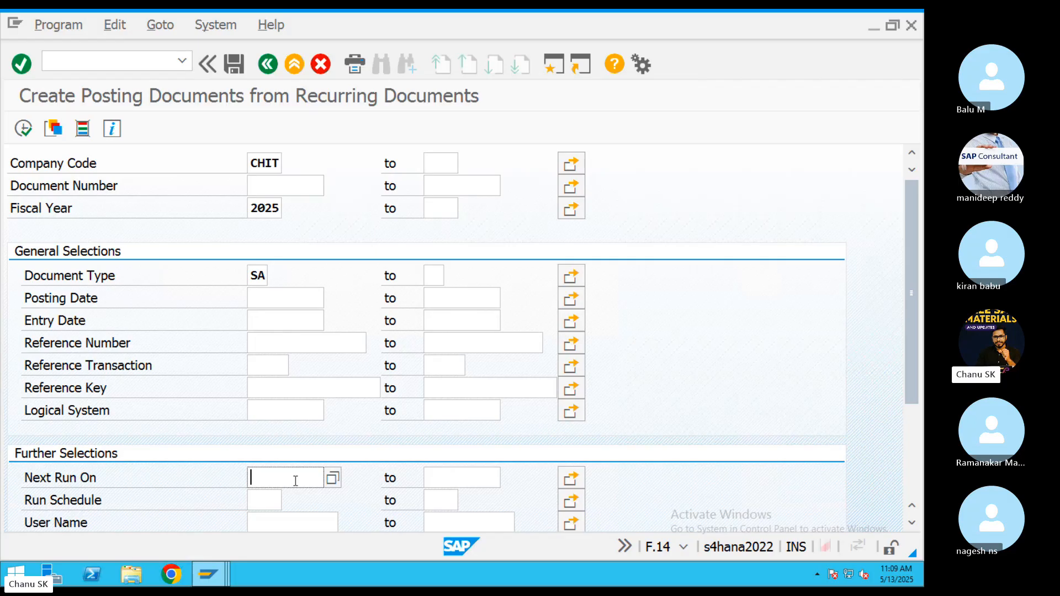
pyautogui.write('31.05.2025')
pyautogui.scroll(-3, 916, 381)
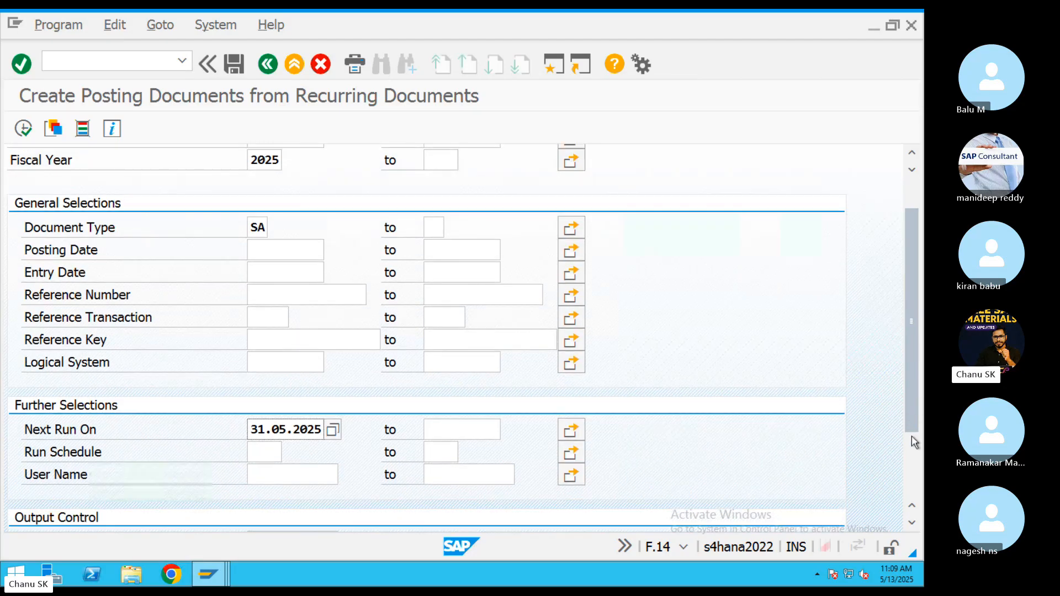
pyautogui.scroll(-5, 912, 435)
pyautogui.click(257, 440)
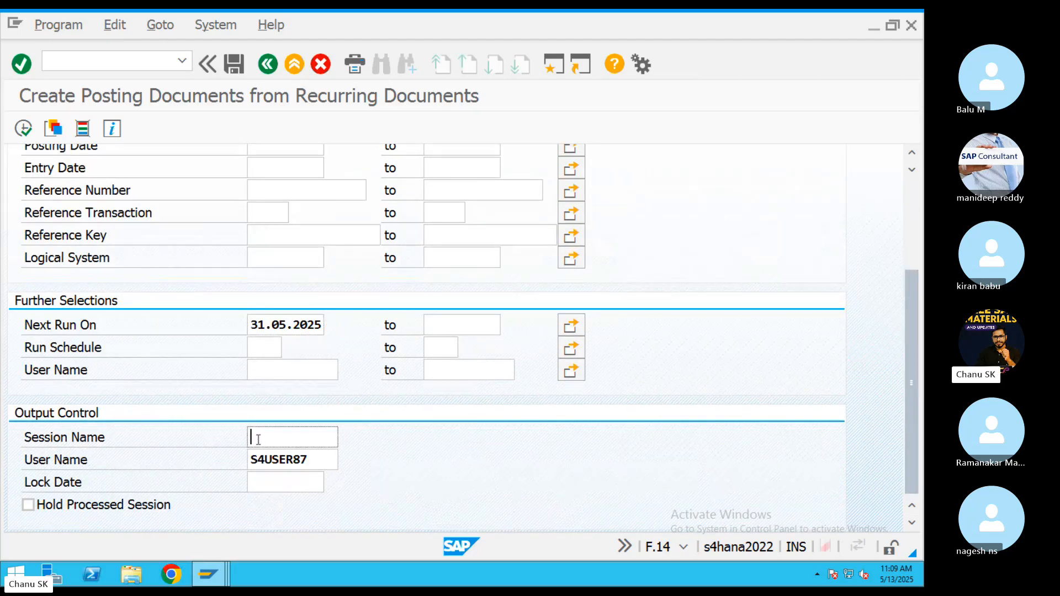
pyautogui.write('999')
pyautogui.press('BackSpace')
pyautogui.write('TEST')
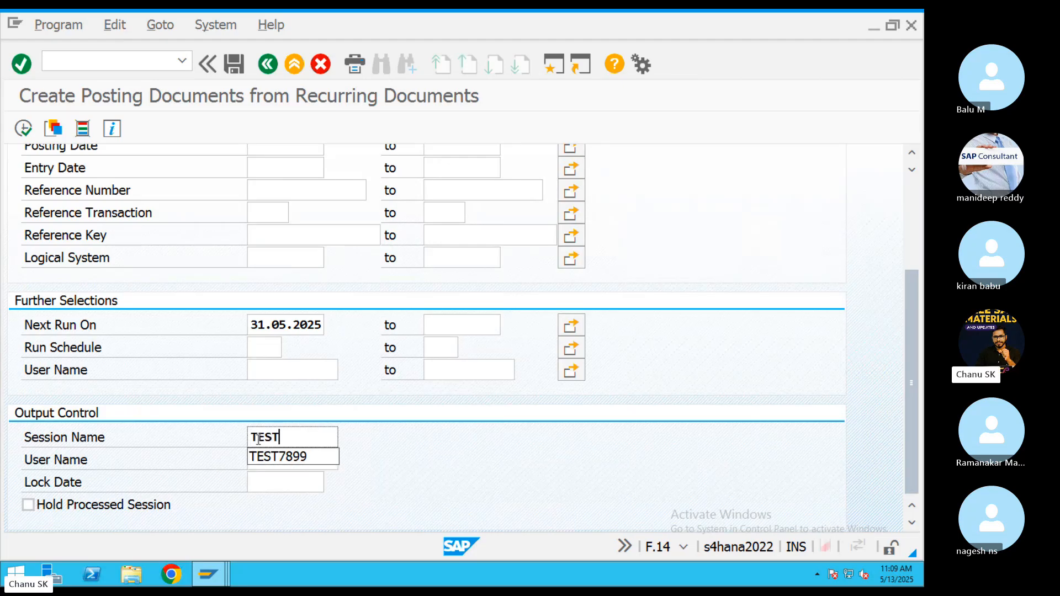
pyautogui.write('0000')
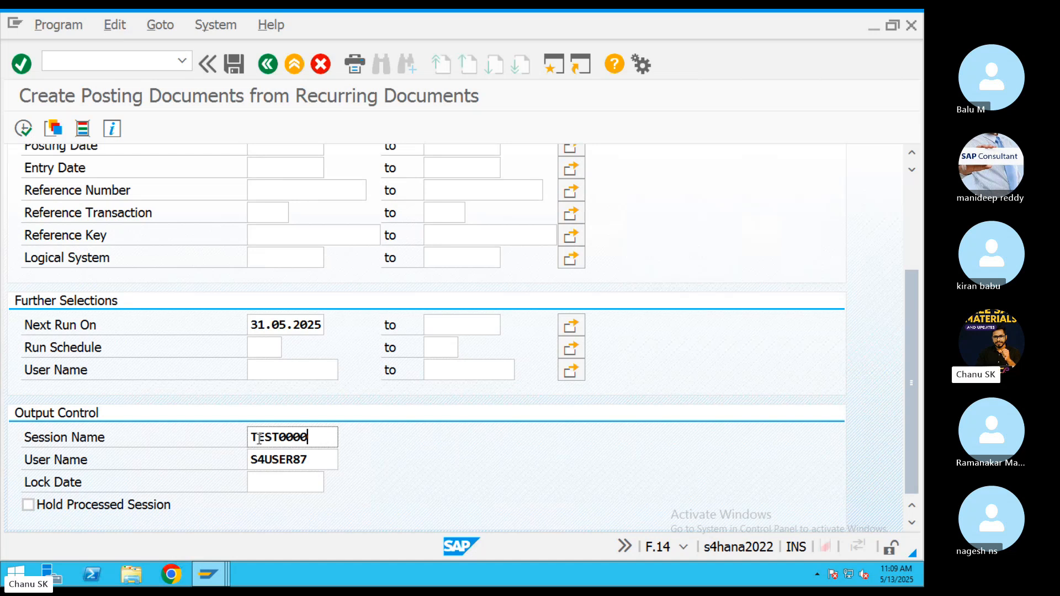
pyautogui.moveTo(315, 435); pyautogui.dragTo(203, 447)
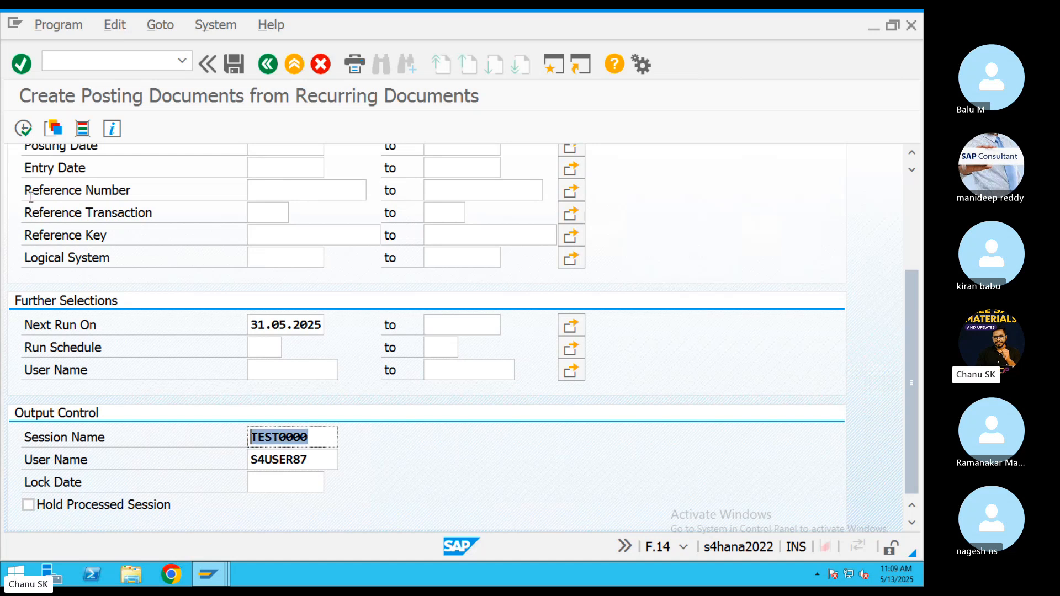
pyautogui.click(23, 129)
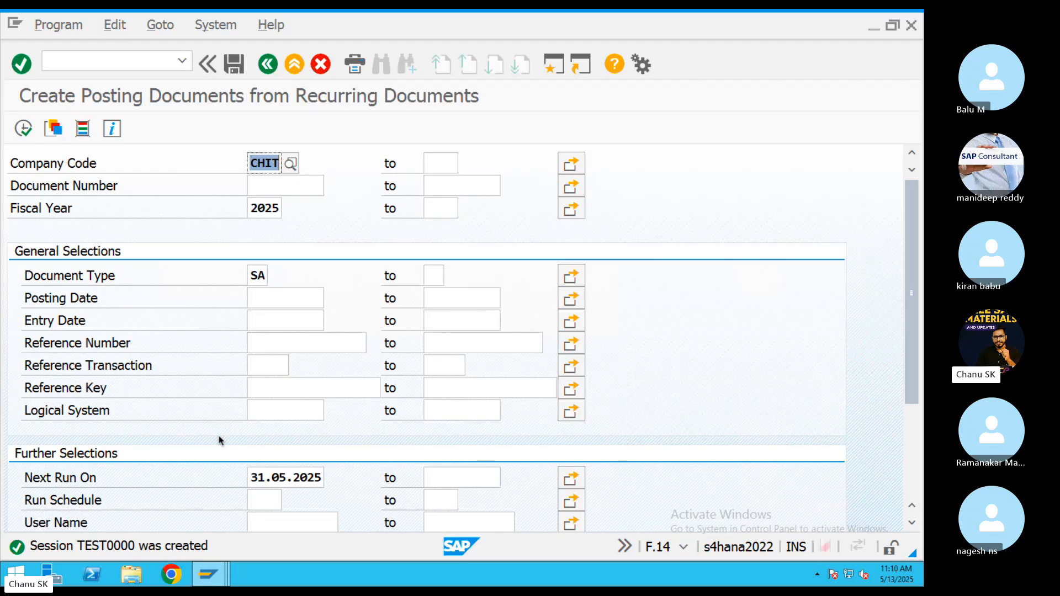
# Highlight F.14 in the TextEdit T-code notes, then return to the SAP session.
pyautogui.hotkey('ctrl', 'Left')
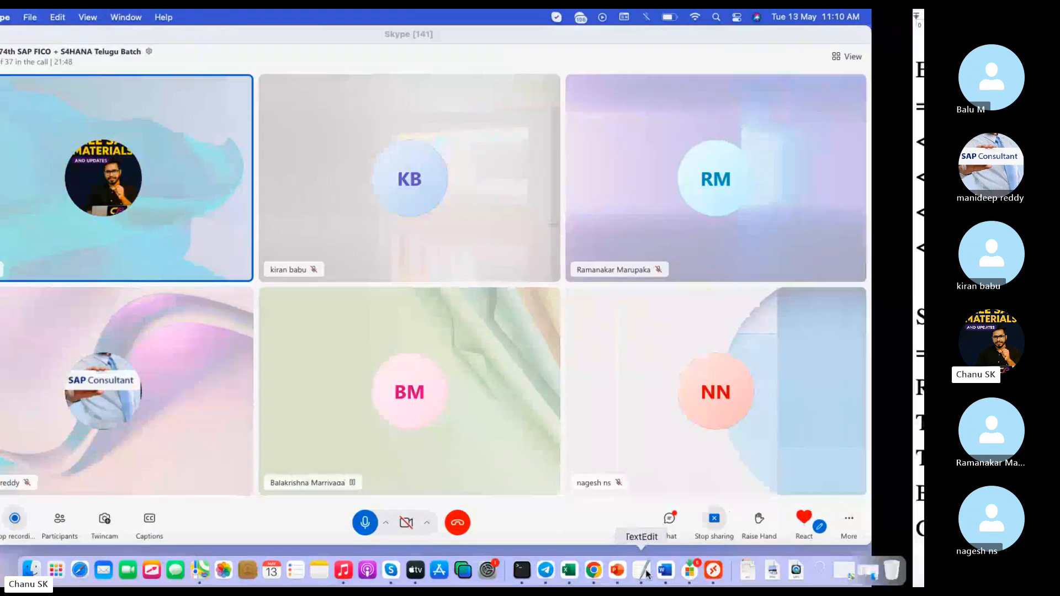
pyautogui.click(646, 574)
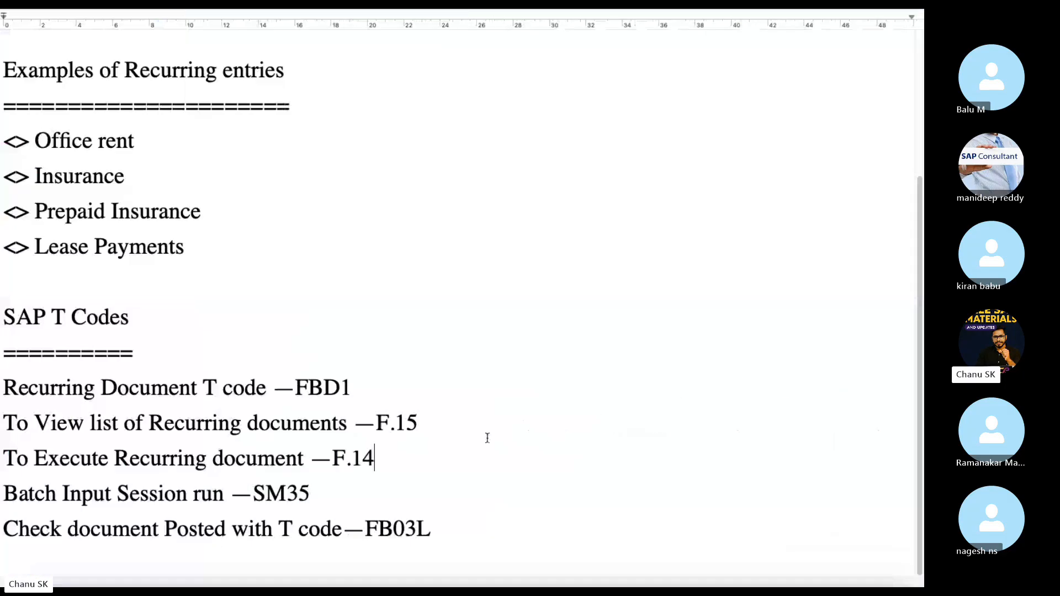
pyautogui.moveTo(375, 463); pyautogui.dragTo(250, 496)
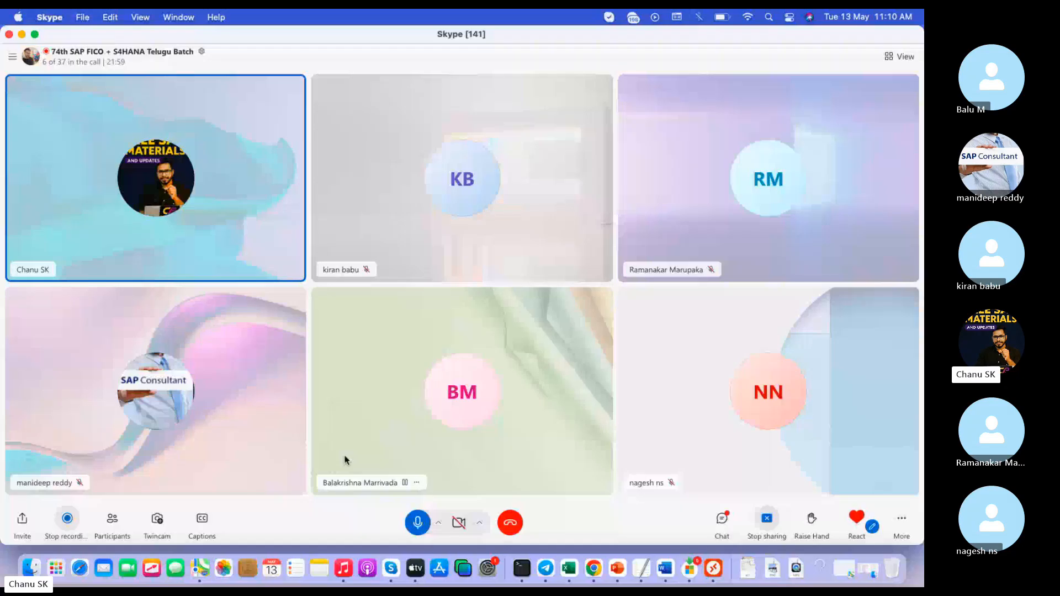
pyautogui.click(720, 573)
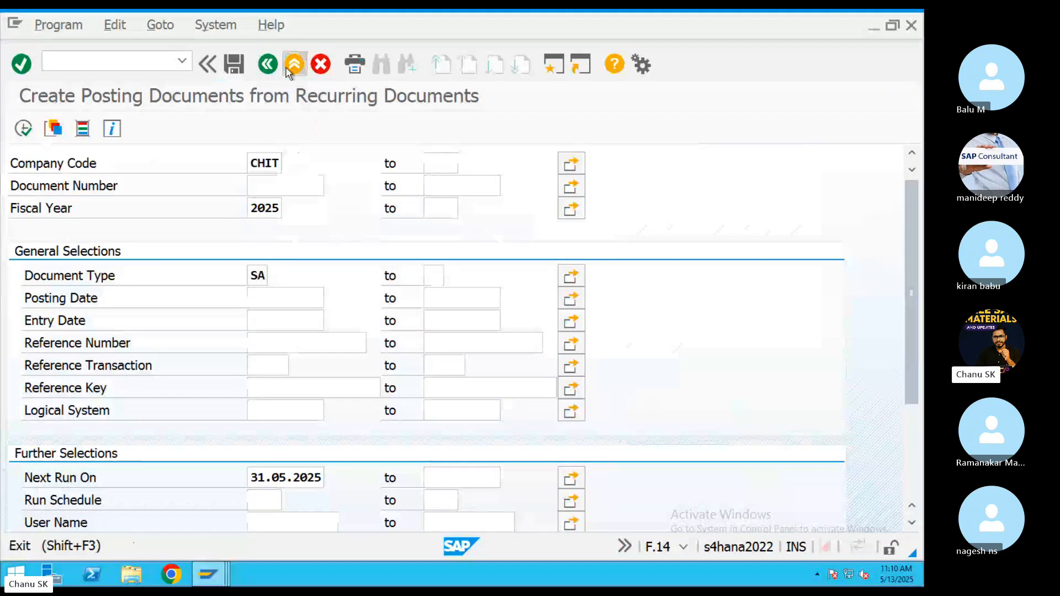
# Open SM35 and select the TEST0000 batch input session.
pyautogui.click(292, 65)
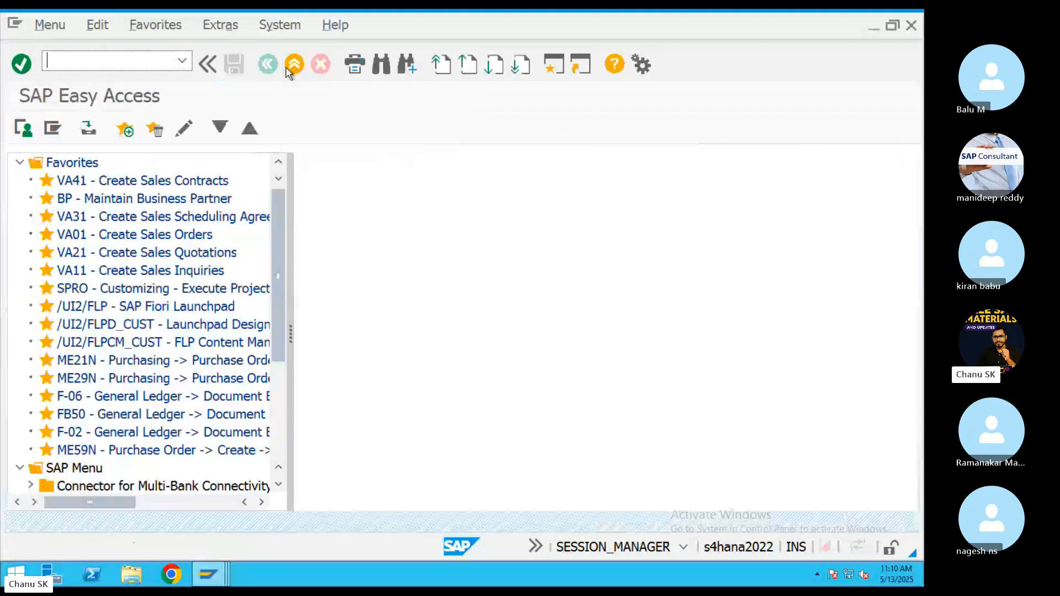
pyautogui.write('sm35')
pyautogui.press('Return')
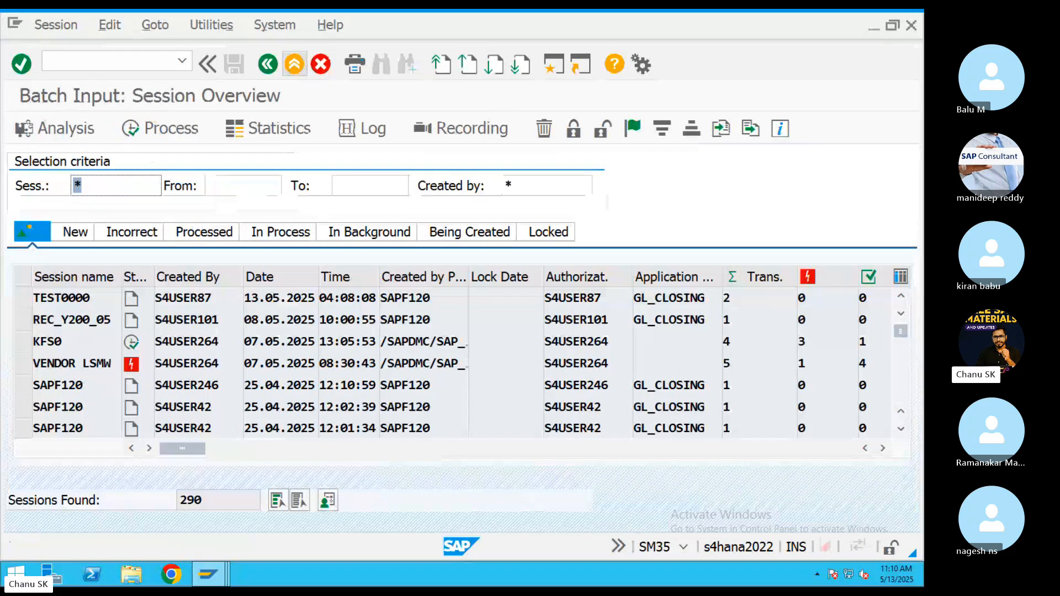
pyautogui.click(119, 293)
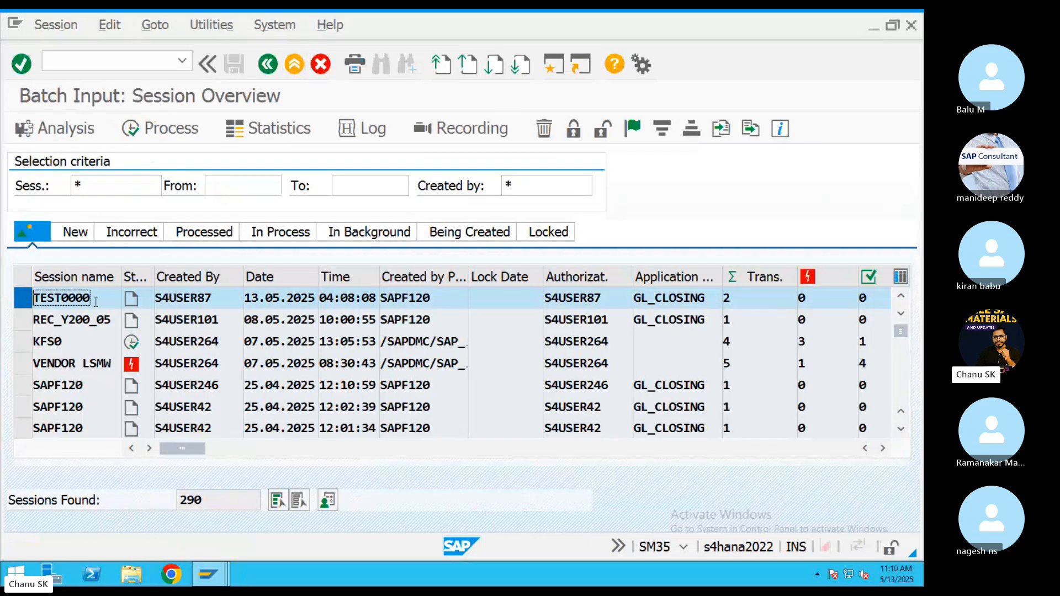
pyautogui.moveTo(95, 301); pyautogui.dragTo(2, 294)
pyautogui.moveTo(127, 298); pyautogui.dragTo(481, 310)
# Process TEST0000 displaying errors only with expert mode on.
pyautogui.click(157, 128)
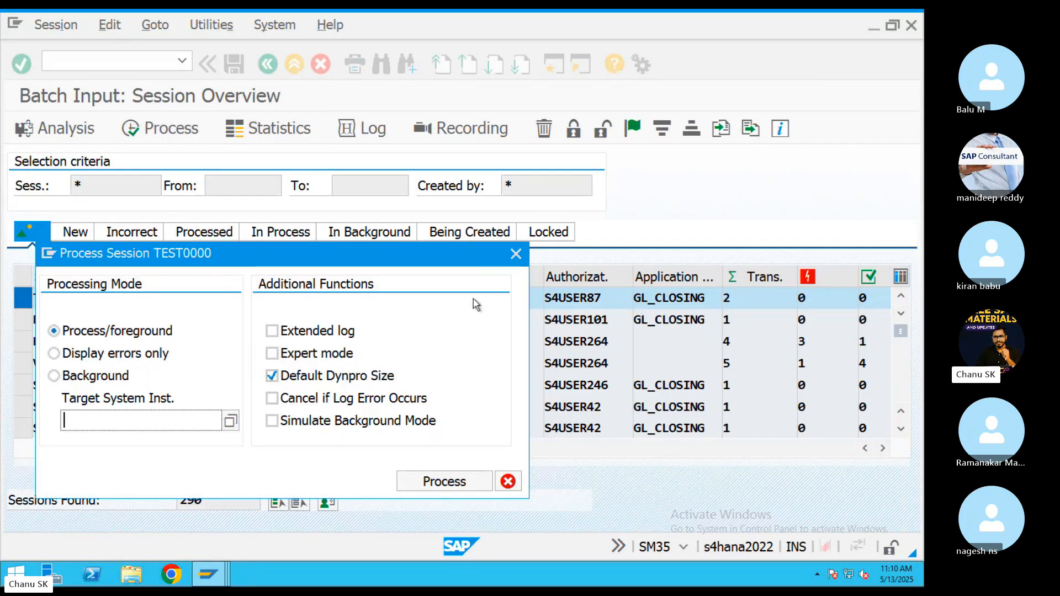
pyautogui.click(160, 354)
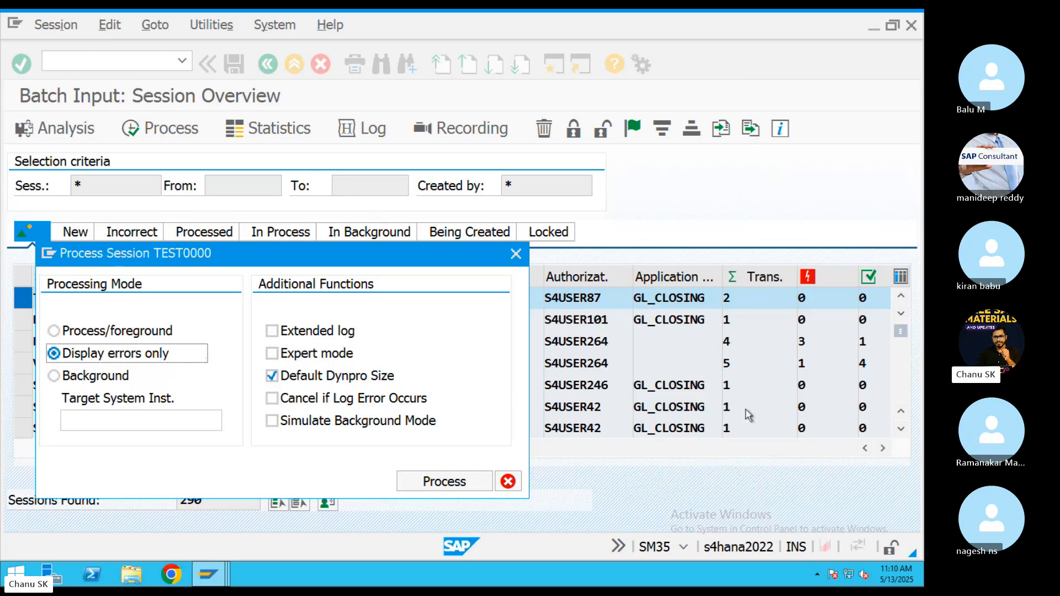
pyautogui.click(271, 353)
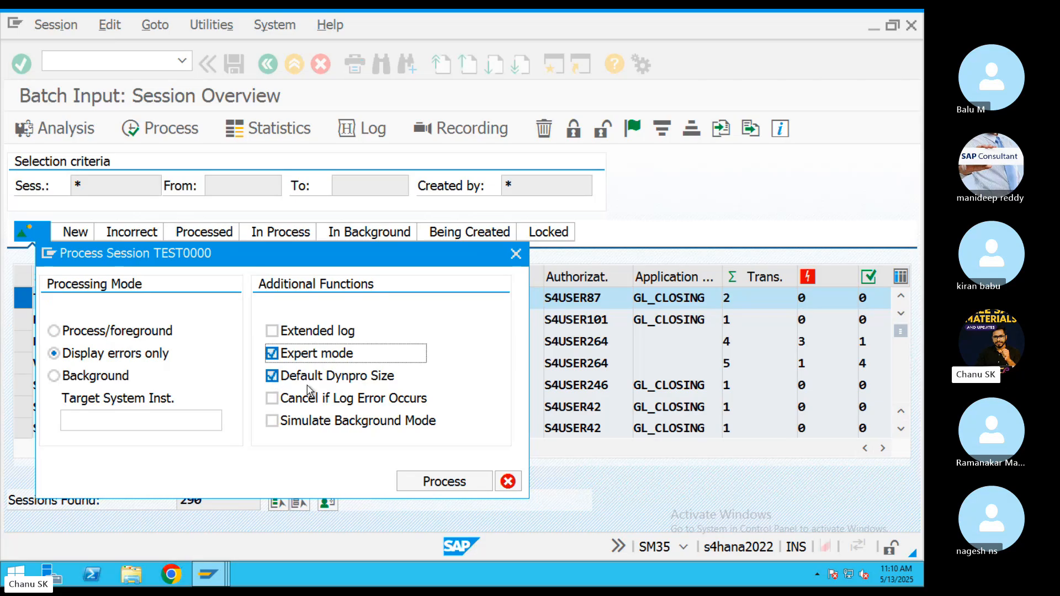
pyautogui.click(413, 482)
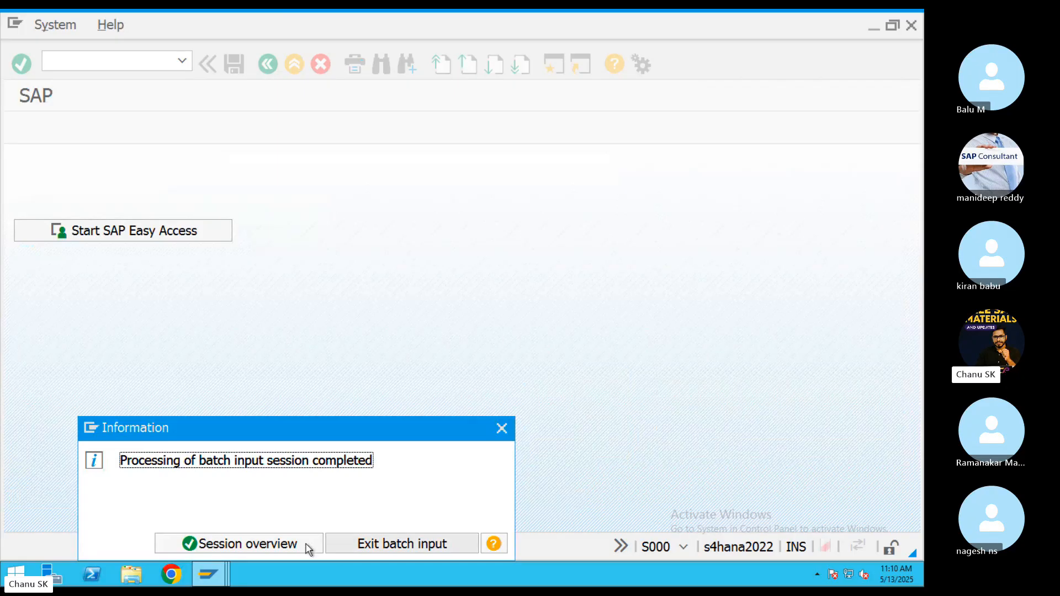
# Open the batch input log overview and filter logs with and without sessions.
pyautogui.click(207, 548)
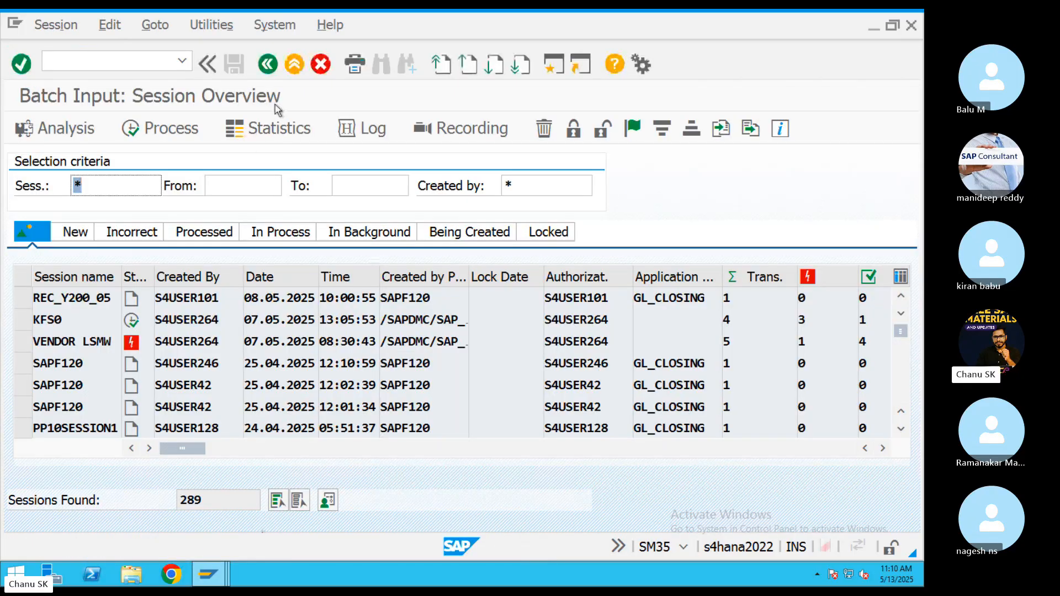
pyautogui.click(374, 138)
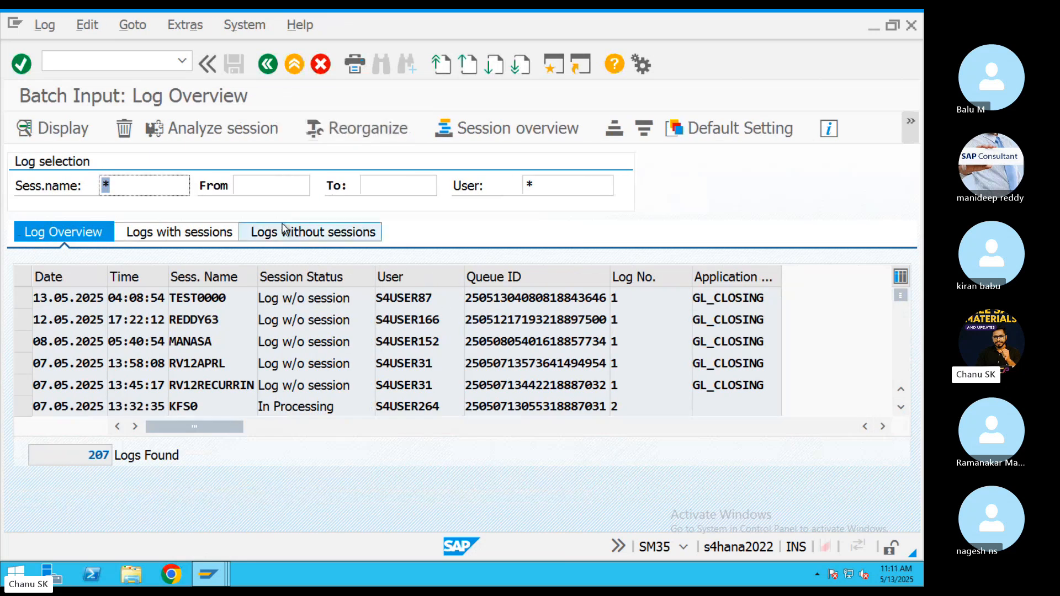
pyautogui.click(202, 234)
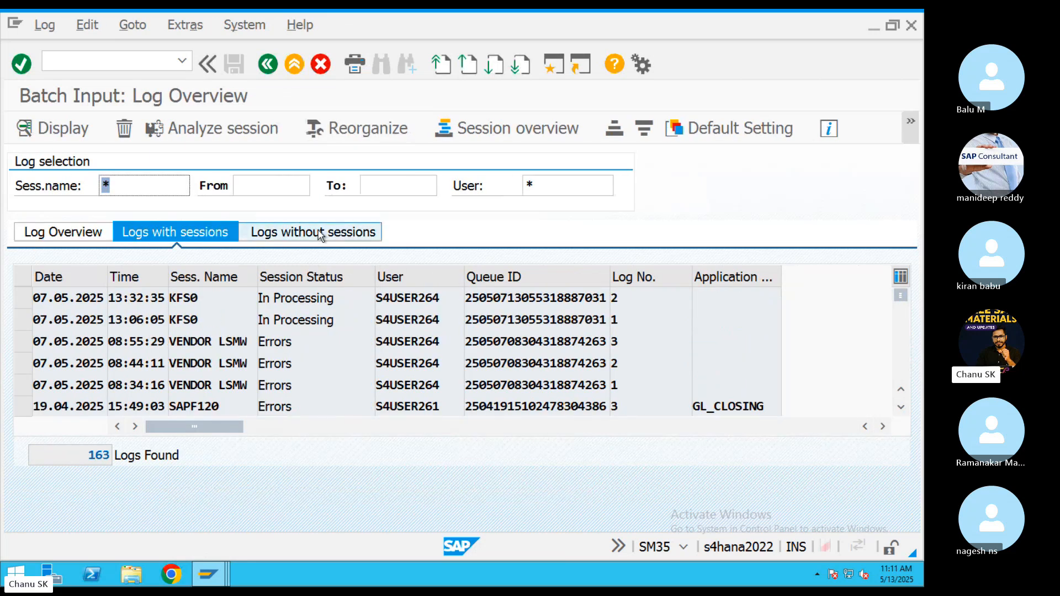
pyautogui.click(320, 234)
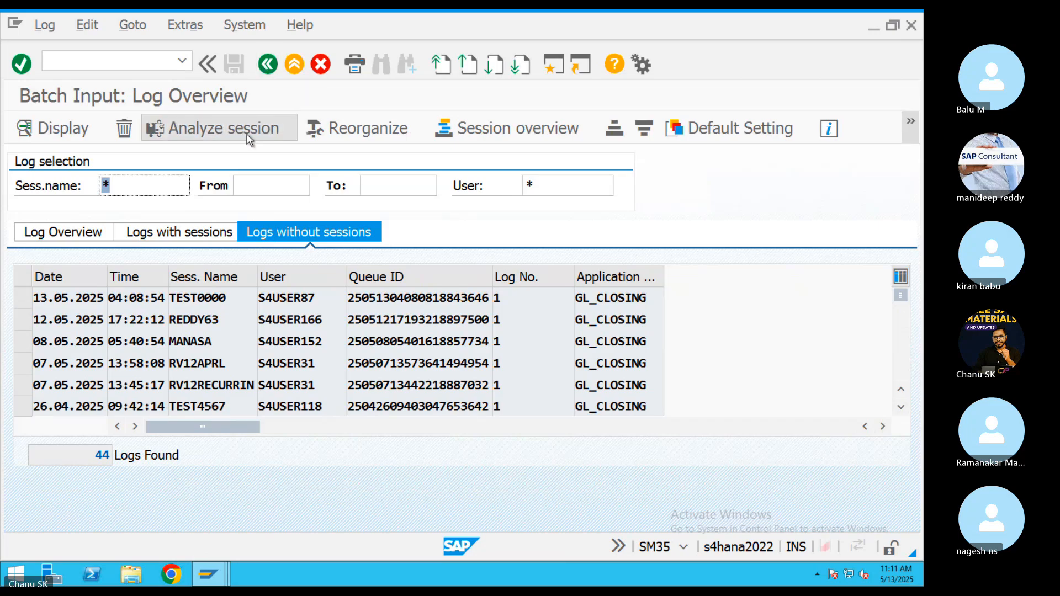
pyautogui.click(212, 128)
pyautogui.click(269, 65)
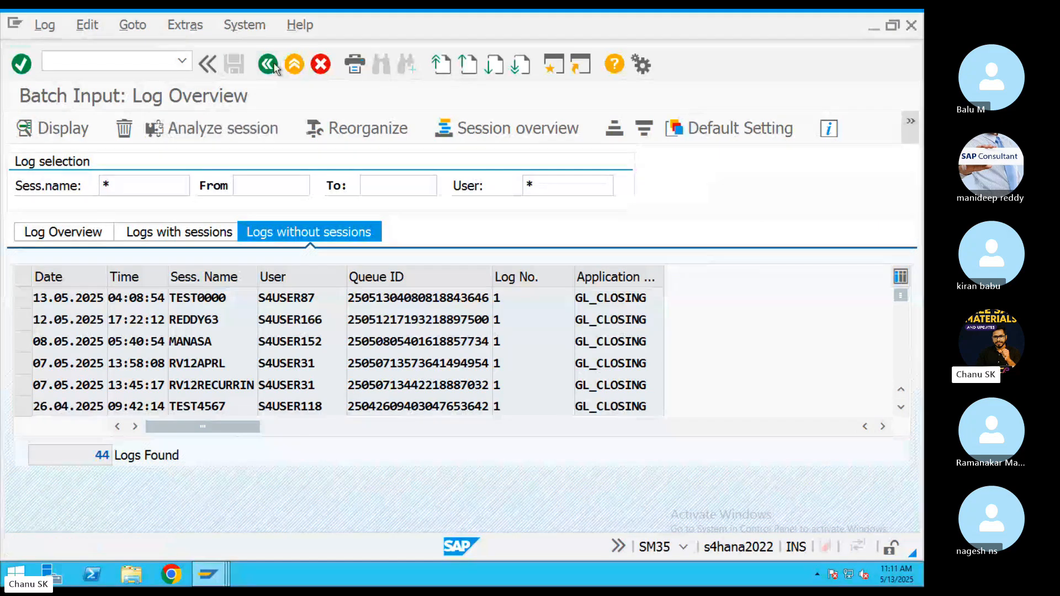
pyautogui.click(346, 129)
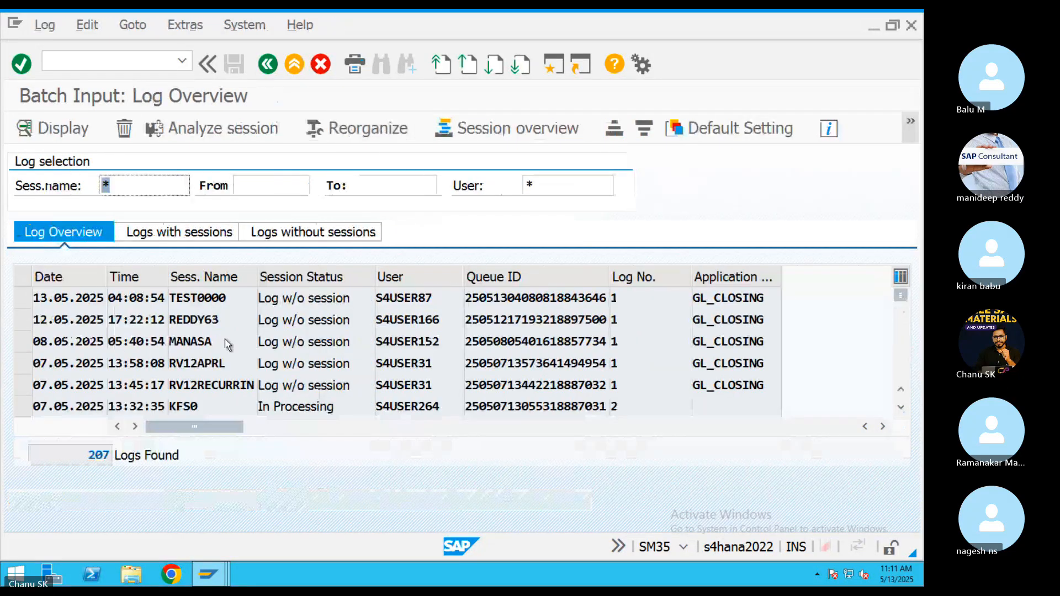
# Read the TEST0000 log confirming documents 10010 and 10011 posted in CHIT, then start a new session.
pyautogui.doubleClick(204, 298)
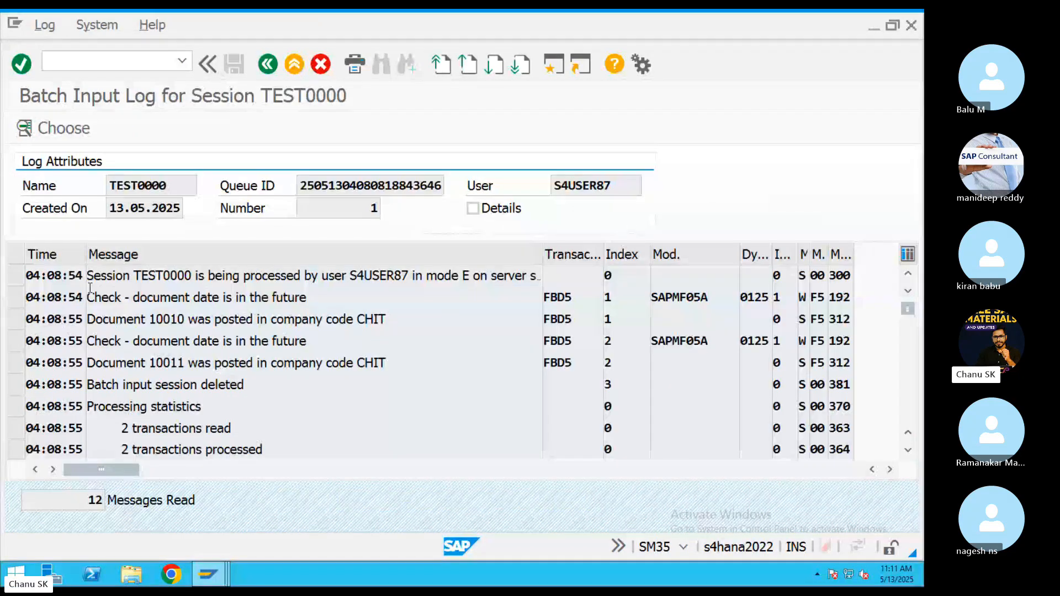
pyautogui.moveTo(110, 324); pyautogui.dragTo(435, 322)
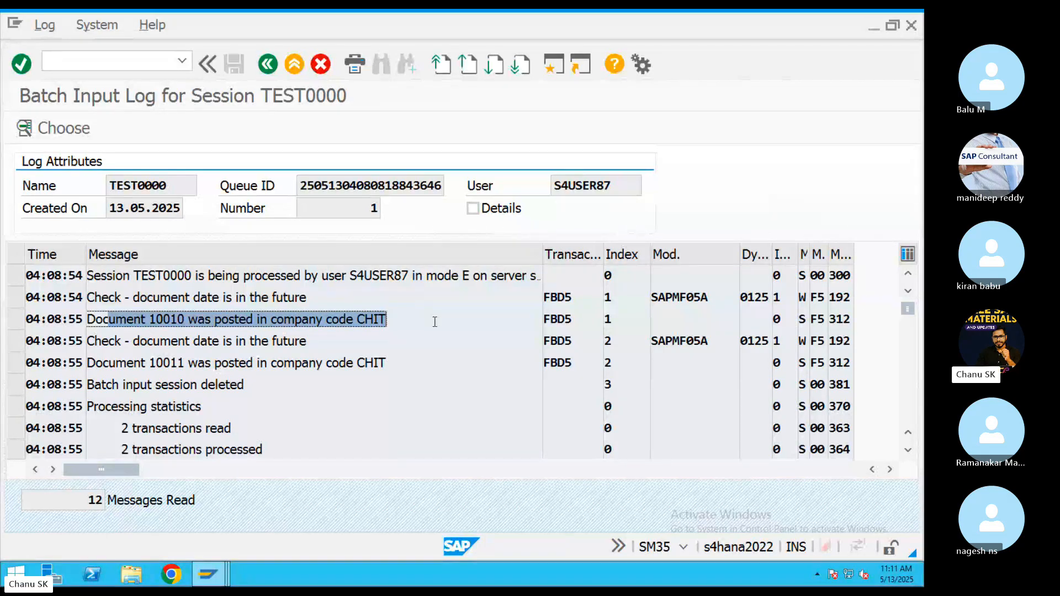
pyautogui.click(113, 319)
pyautogui.moveTo(143, 363); pyautogui.dragTo(297, 363)
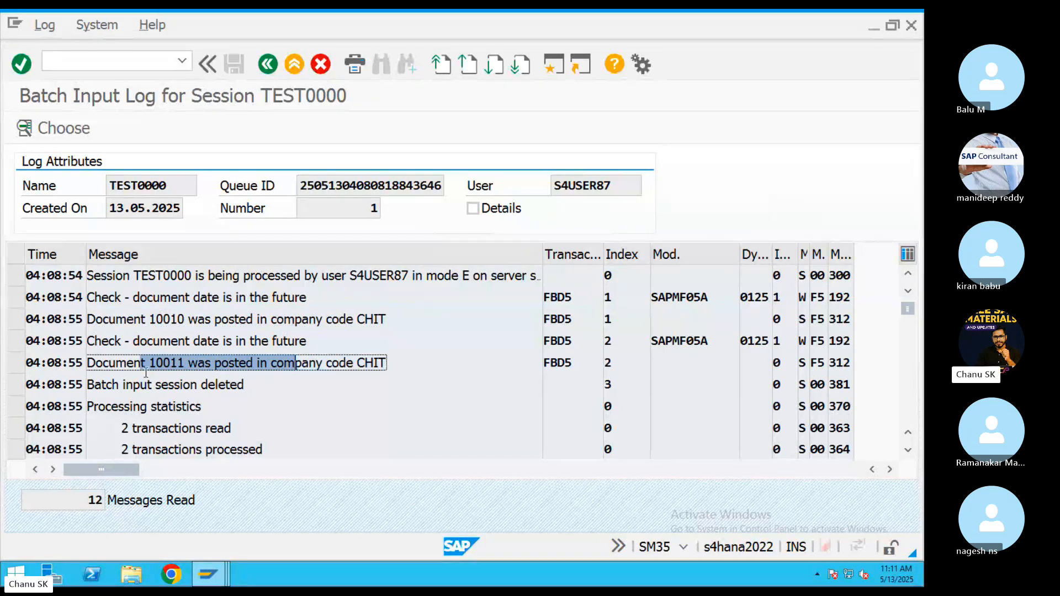
pyautogui.doubleClick(145, 371)
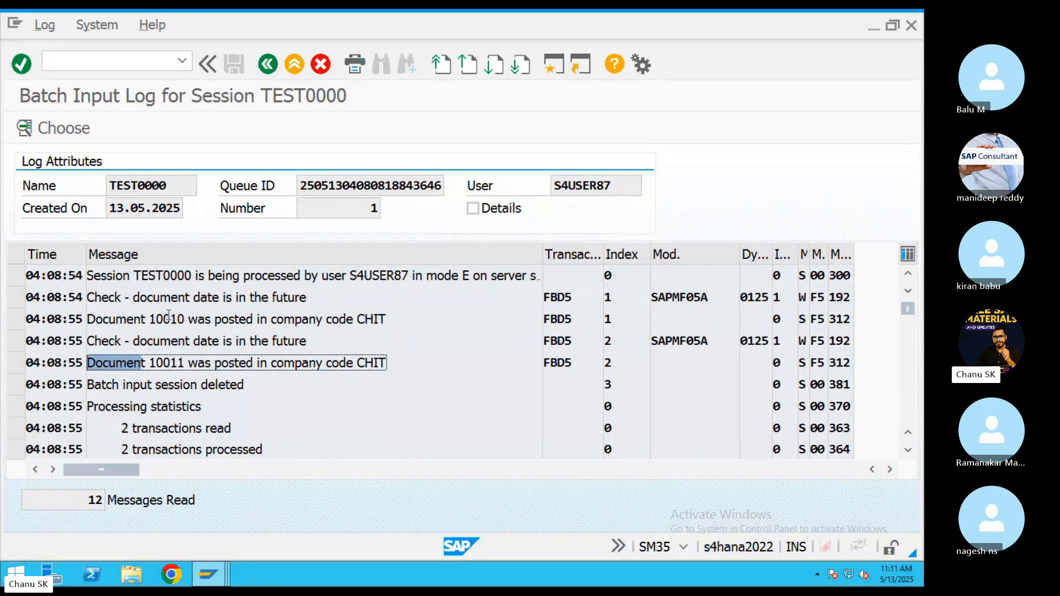
pyautogui.moveTo(167, 320); pyautogui.dragTo(376, 319)
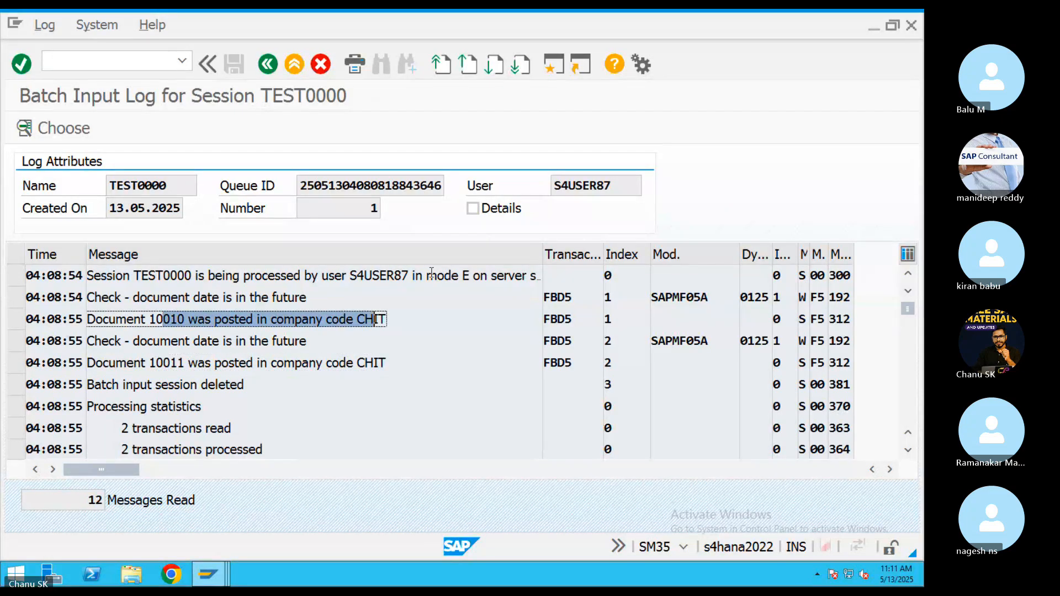
pyautogui.moveTo(481, 275); pyautogui.dragTo(155, 275)
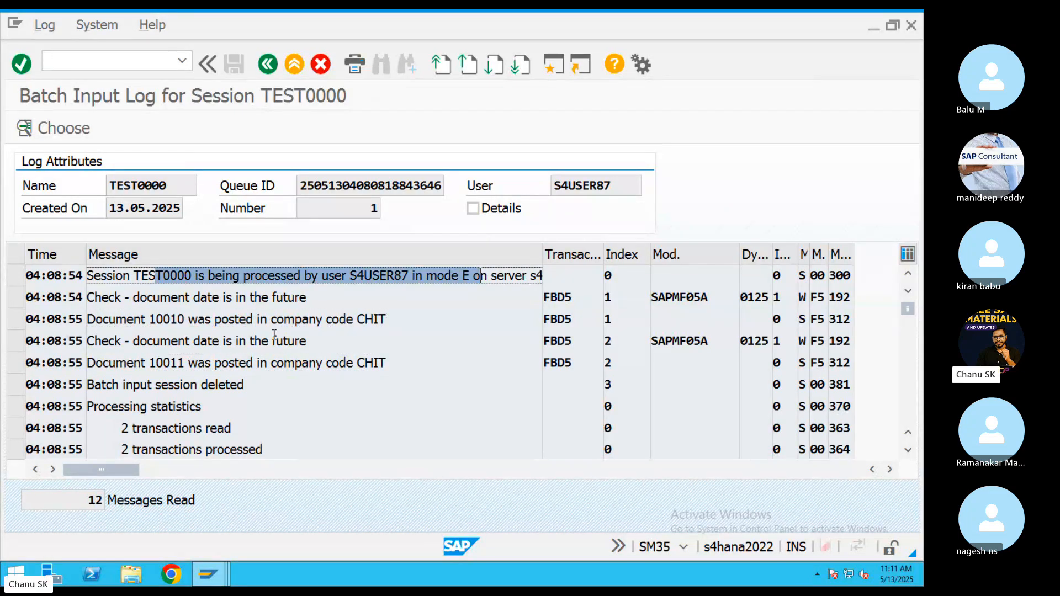
pyautogui.click(554, 65)
# Display Rent document 10011 in FB03 for CHIT and find number 10010 in the batch log.
pyautogui.write('FB03')
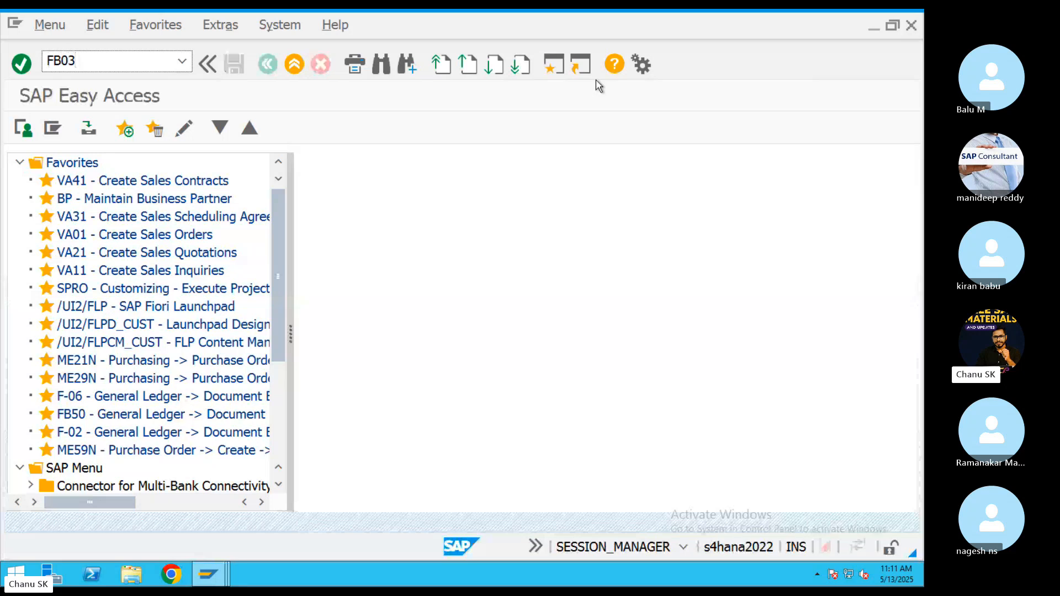
pyautogui.press('Return')
pyautogui.press('Return')
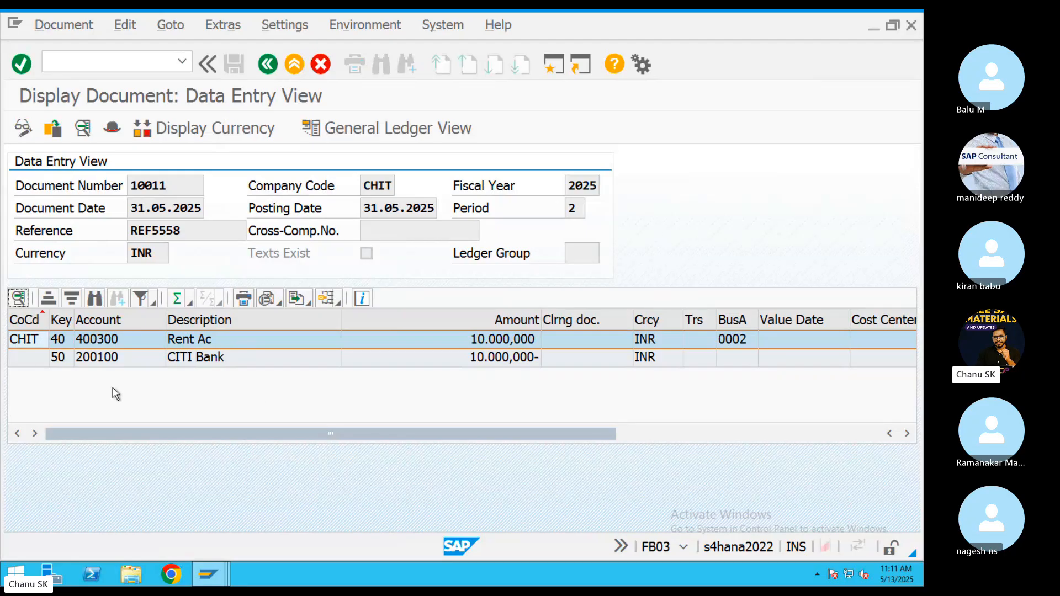
pyautogui.hotkey('ctrl', 'Left')
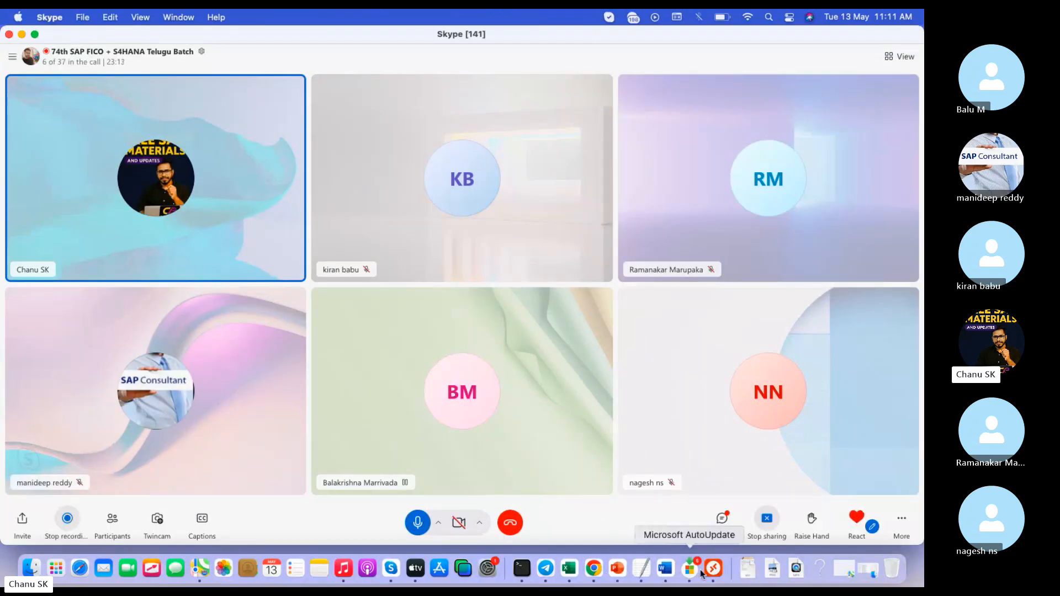
pyautogui.click(712, 569)
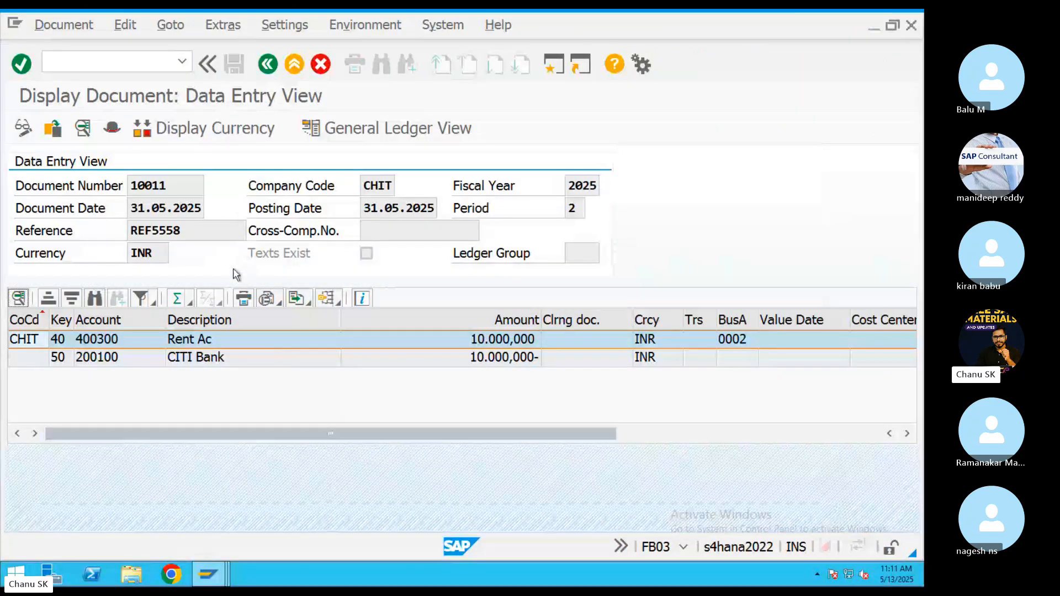
pyautogui.moveTo(208, 574)
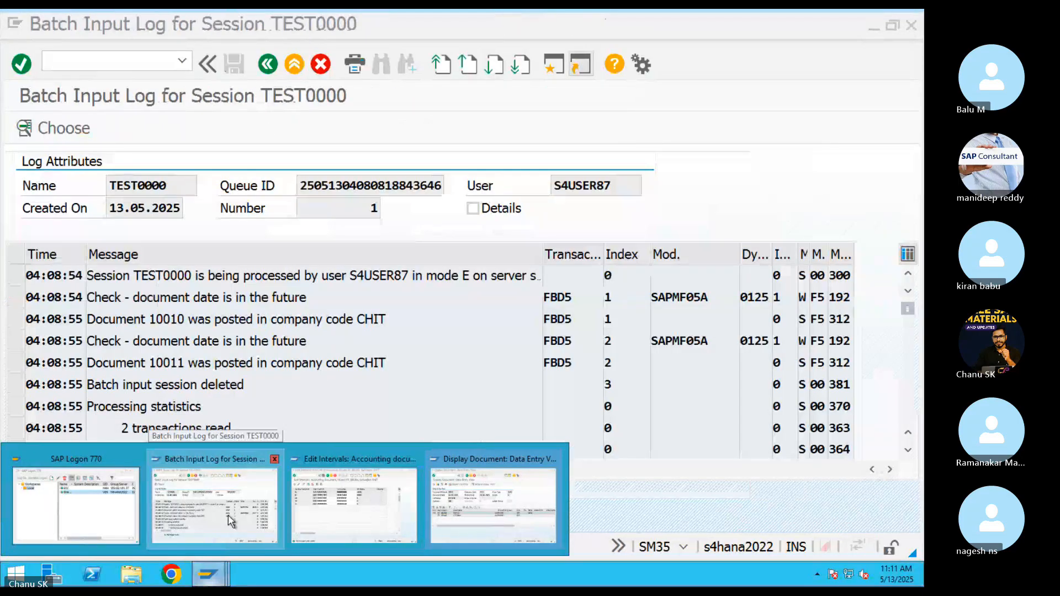
pyautogui.click(230, 520)
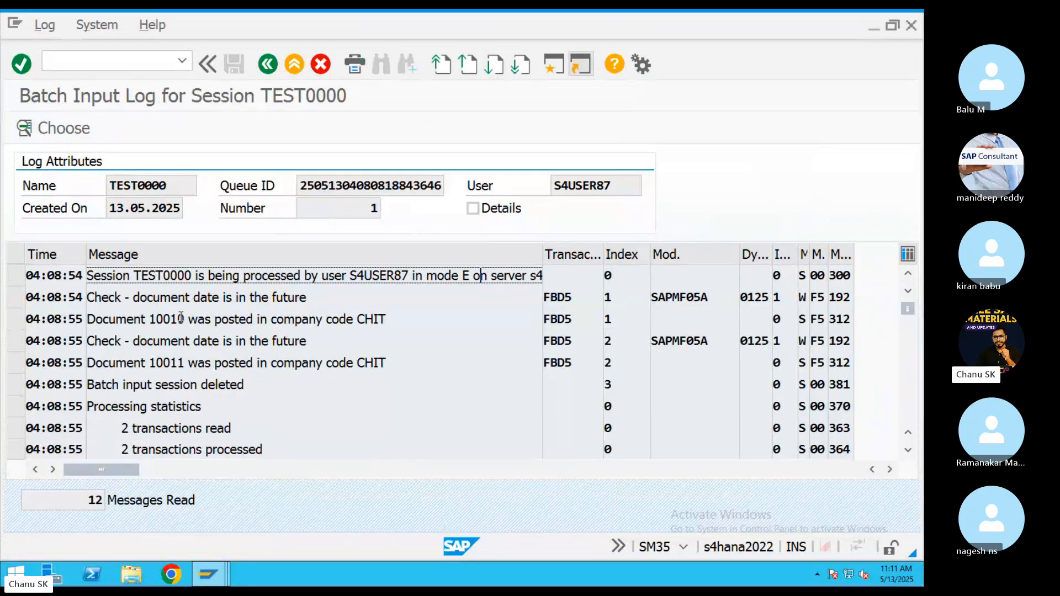
pyautogui.moveTo(184, 319); pyautogui.dragTo(147, 318)
pyautogui.hotkey('ctrl', 'c')
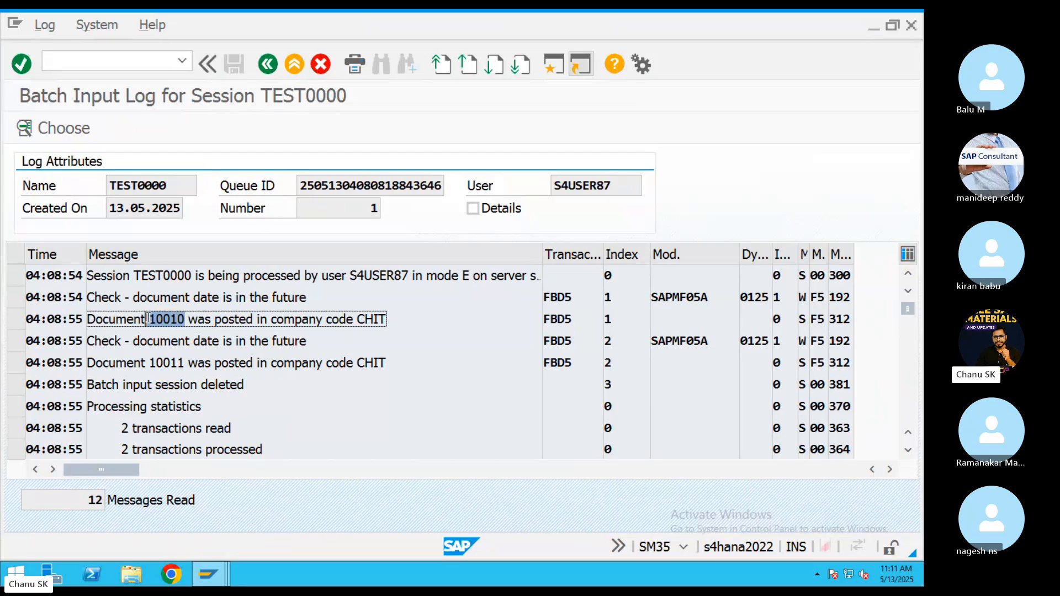
pyautogui.click(208, 575)
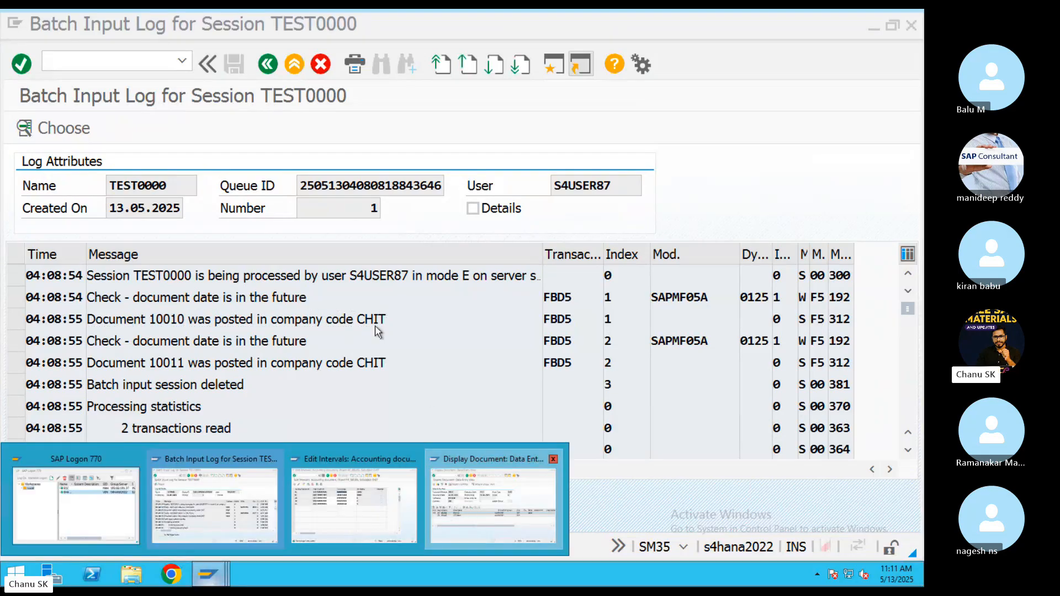
pyautogui.click(493, 505)
# Display document 10010: Salary 400301 against CITI Bank 200100 for 10,000,000 INR.
pyautogui.click(268, 64)
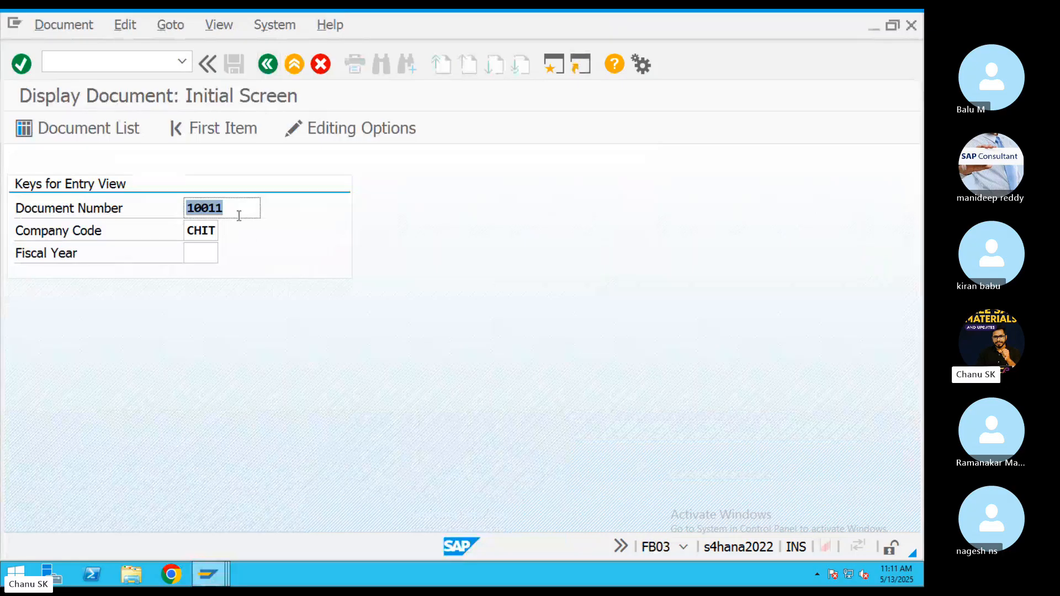
pyautogui.hotkey('ctrl', 'v')
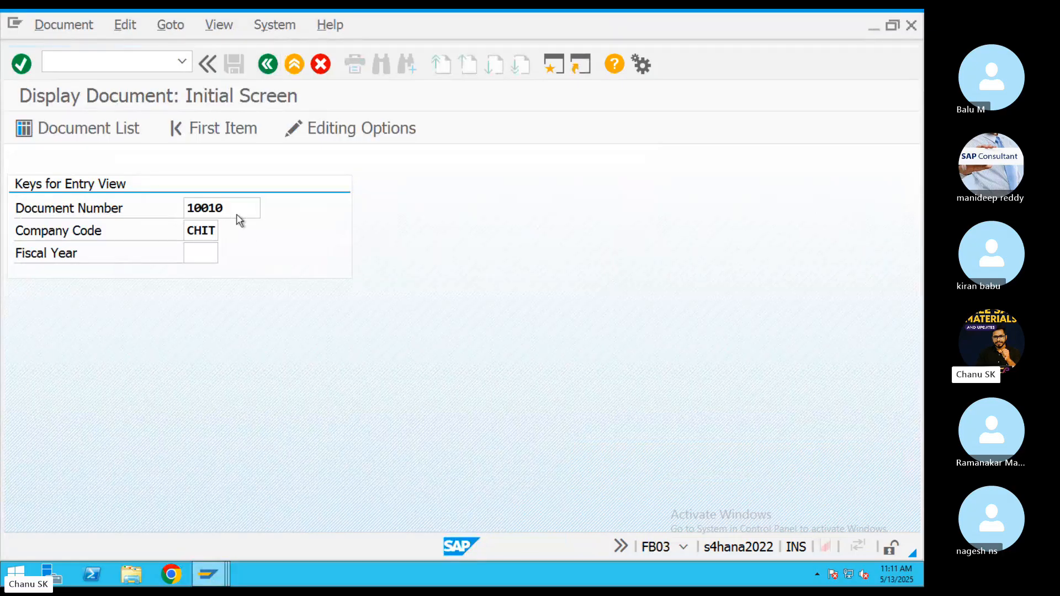
pyautogui.press('Return')
pyautogui.hotkey('ctrl', 'Left')
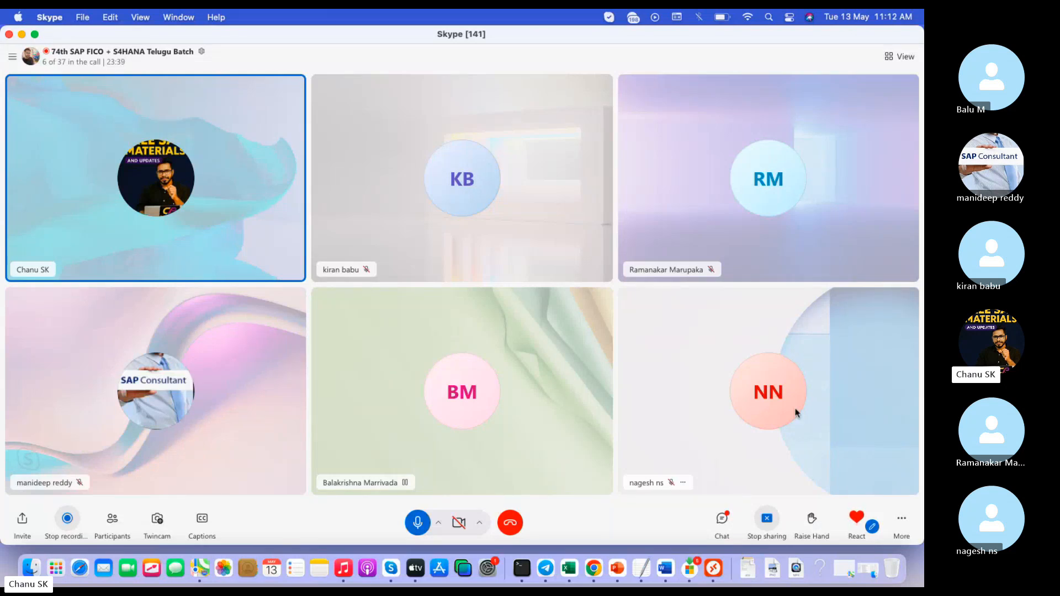
# Copy all the TextEdit notes, including the SAP T-code list, and send them in the Skype call chat.
pyautogui.click(642, 567)
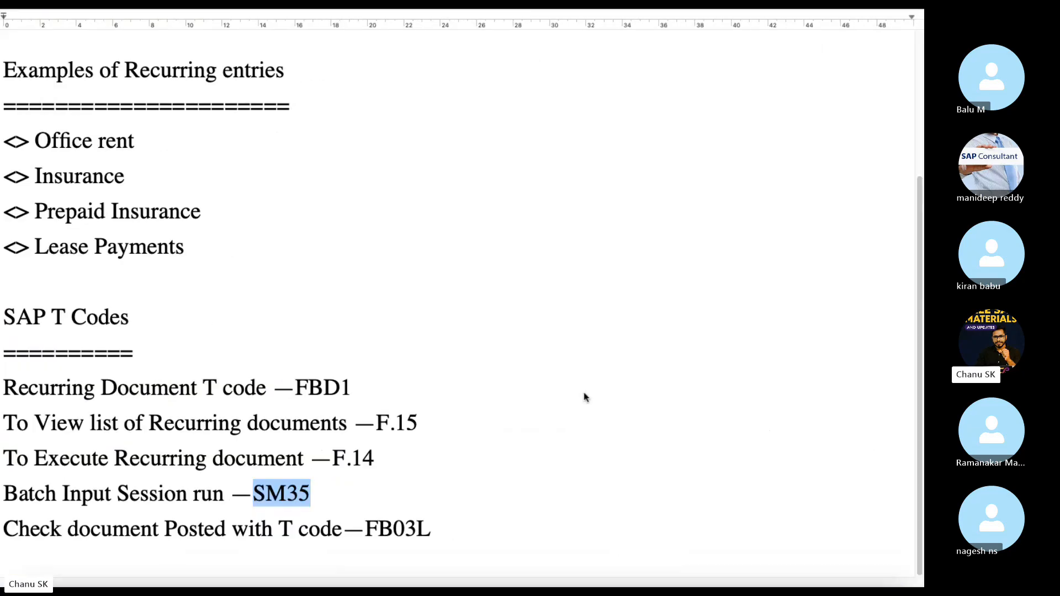
pyautogui.press('super+a')
pyautogui.hotkey('ctrl', 'Left')
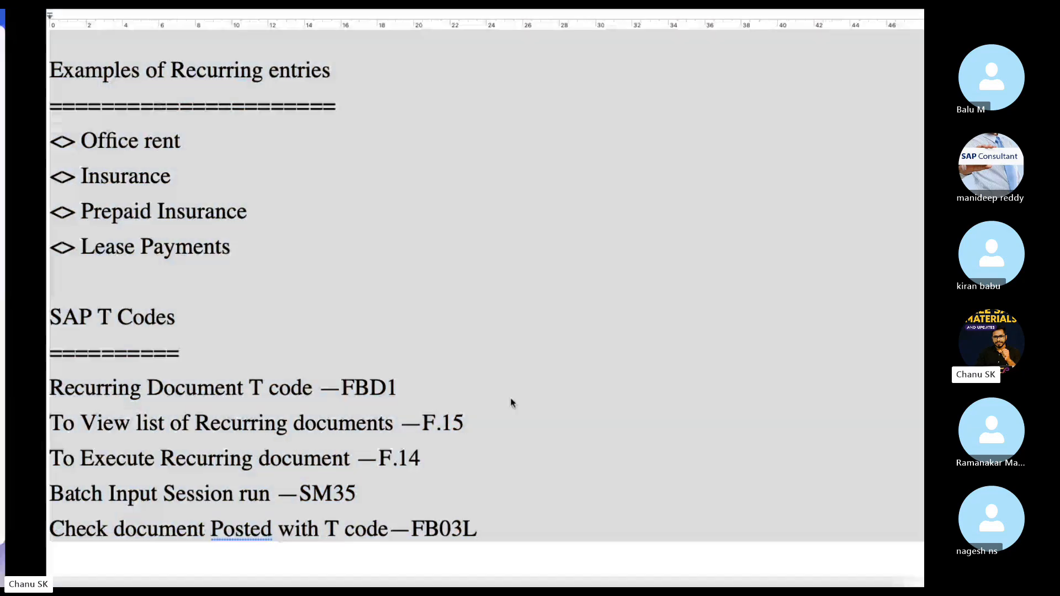
pyautogui.click(730, 519)
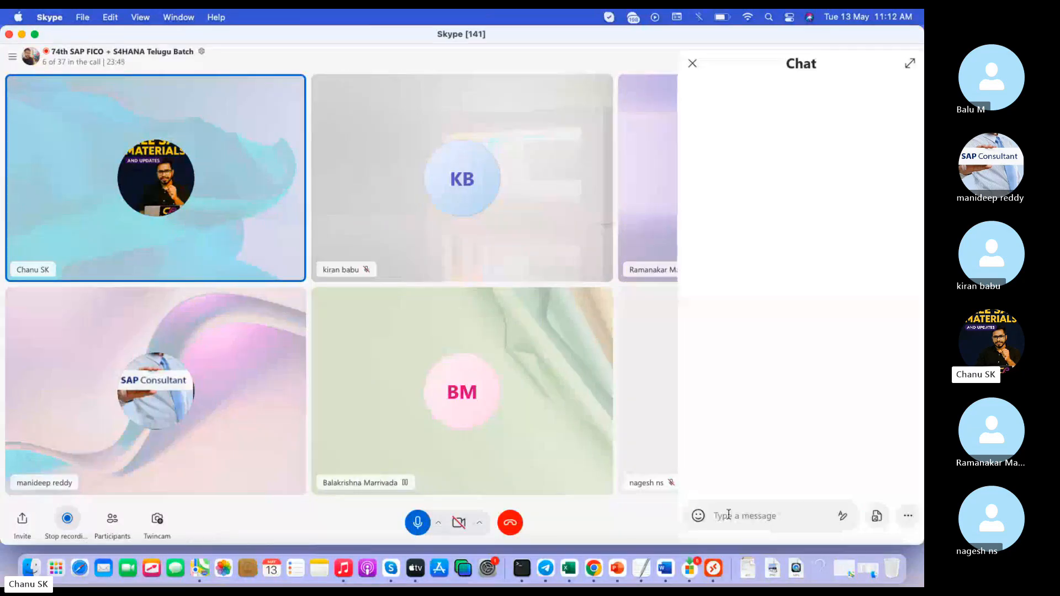
pyautogui.press('super+v')
pyautogui.press('Return')
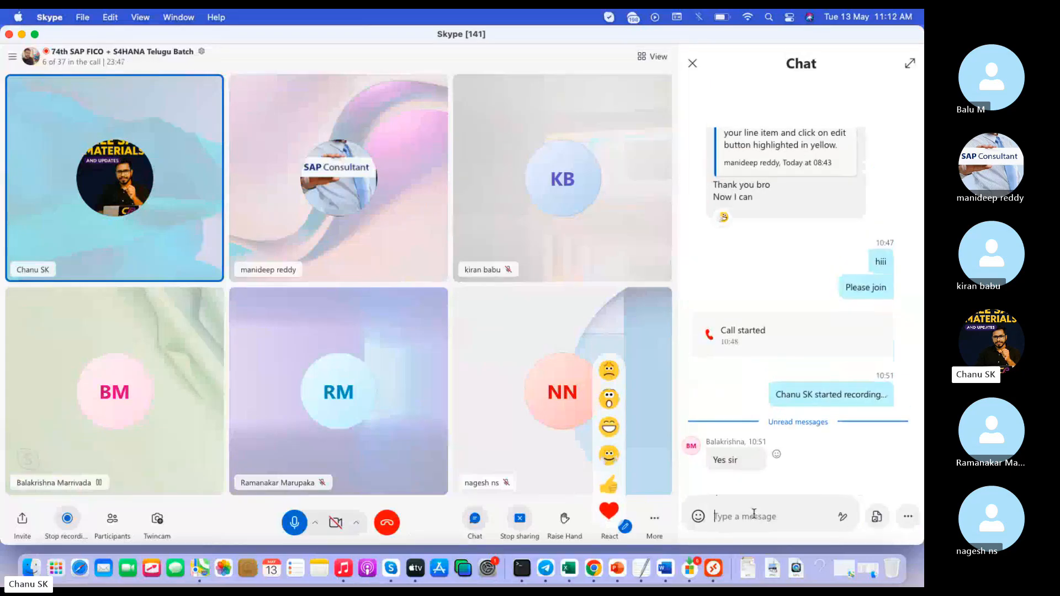
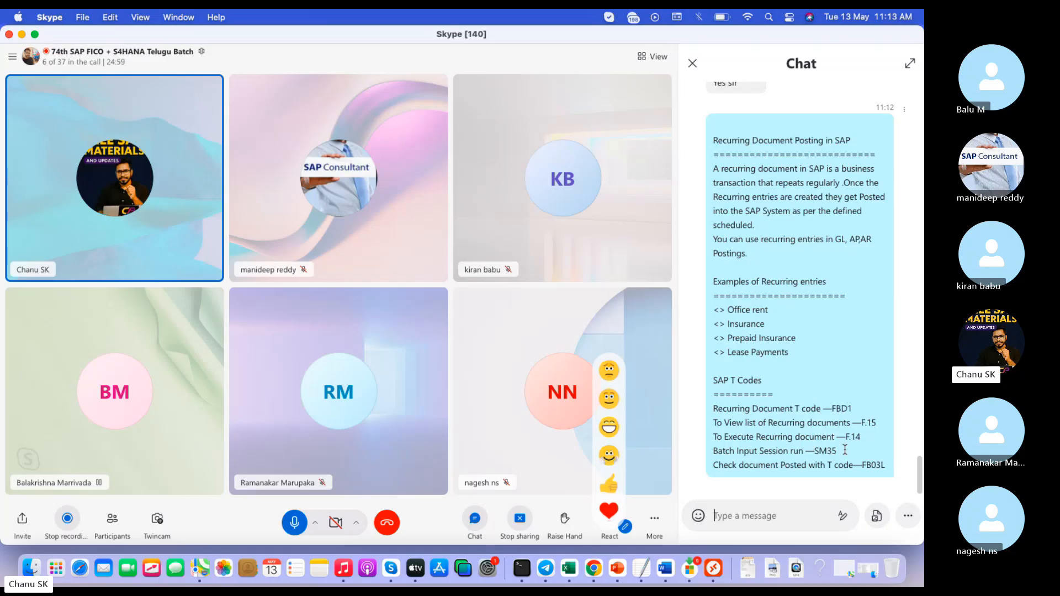
# Highlight the SM35 batch input line in the Skype chat, then mute and unmute the microphone.
pyautogui.moveTo(837, 450); pyautogui.dragTo(713, 451)
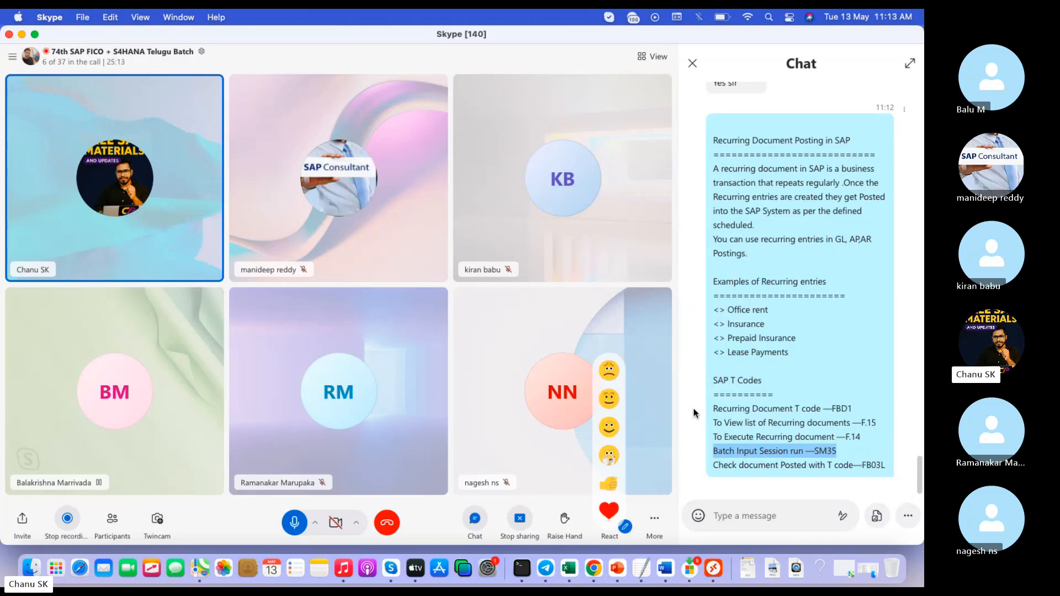
pyautogui.press('super+shift+m')
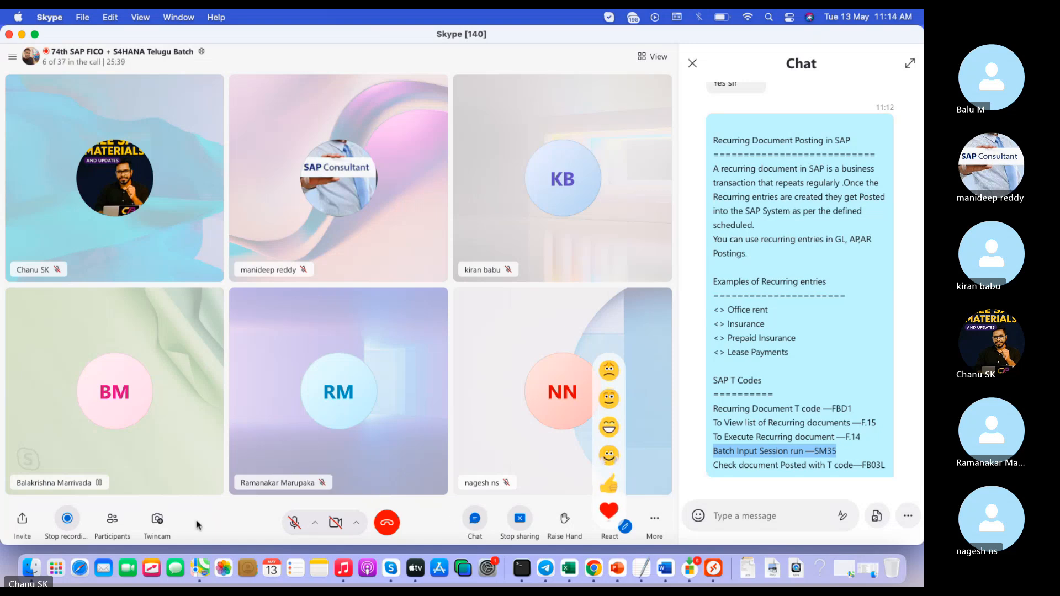
pyautogui.click(294, 522)
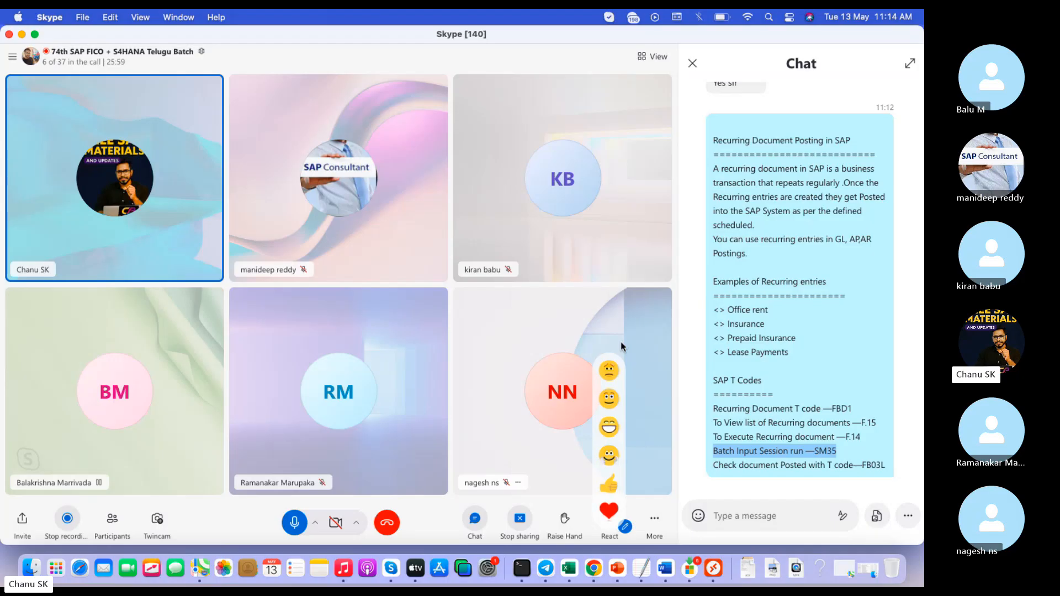
# Exit the salary document display in FB03 and return to the Skype call.
pyautogui.click(713, 568)
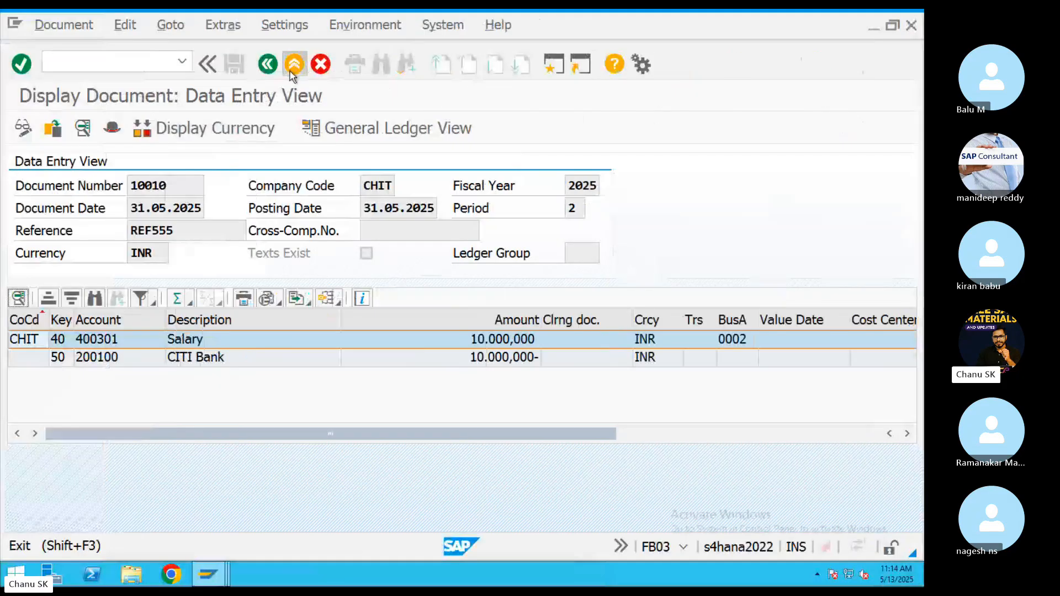
pyautogui.click(294, 64)
pyautogui.hotkey('ctrl', 'Left')
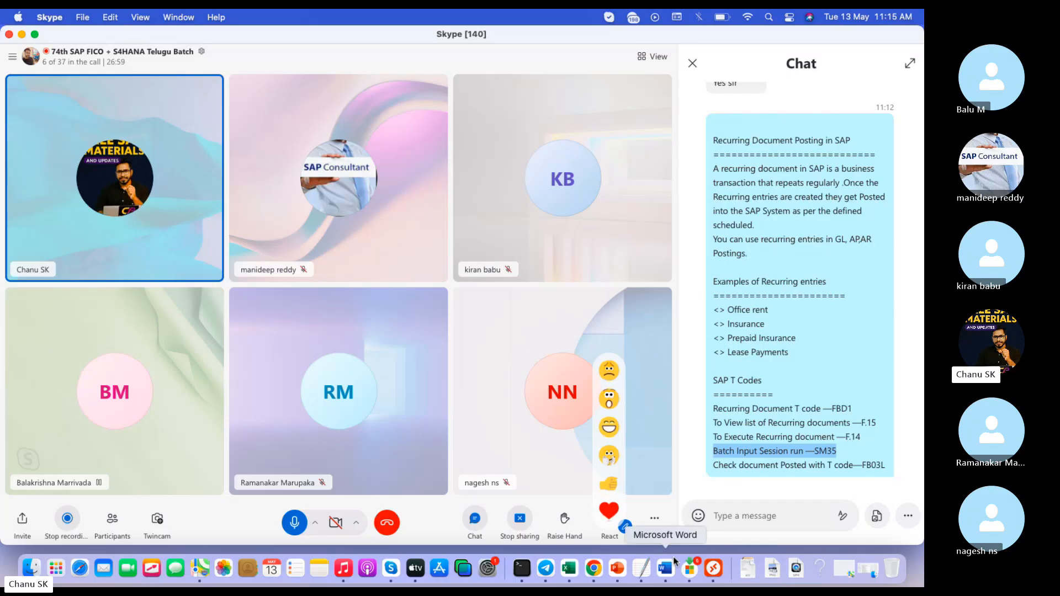
# Delete the selected T-code summary text from the notes and bring the SAP session back to the front.
pyautogui.click(641, 568)
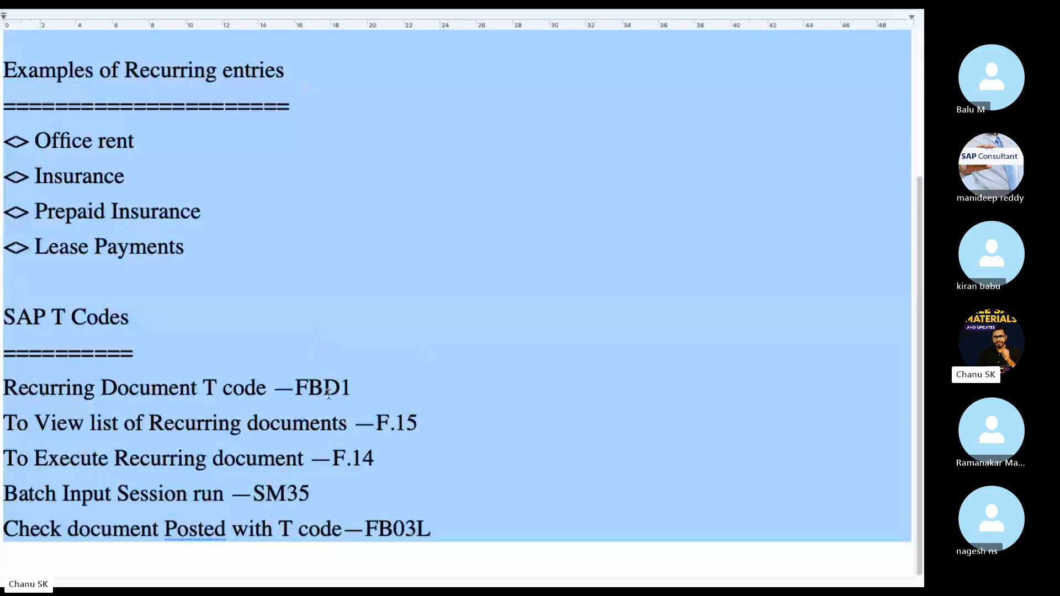
pyautogui.hotkey('ctrl', 'Left')
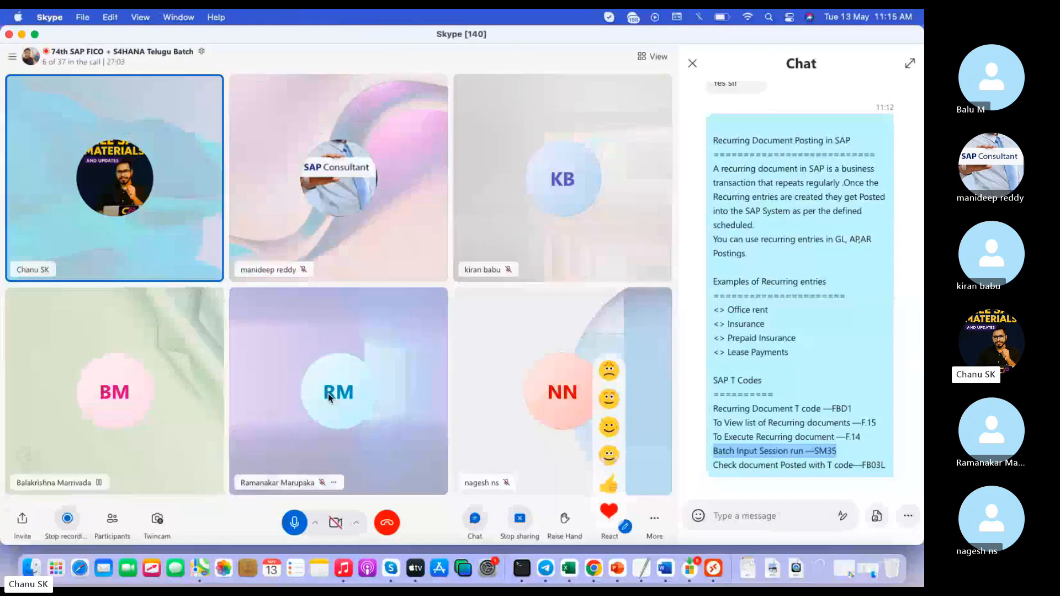
pyautogui.hotkey('ctrl', 'Right')
pyautogui.press('BackSpace')
pyautogui.hotkey('ctrl', 'Left')
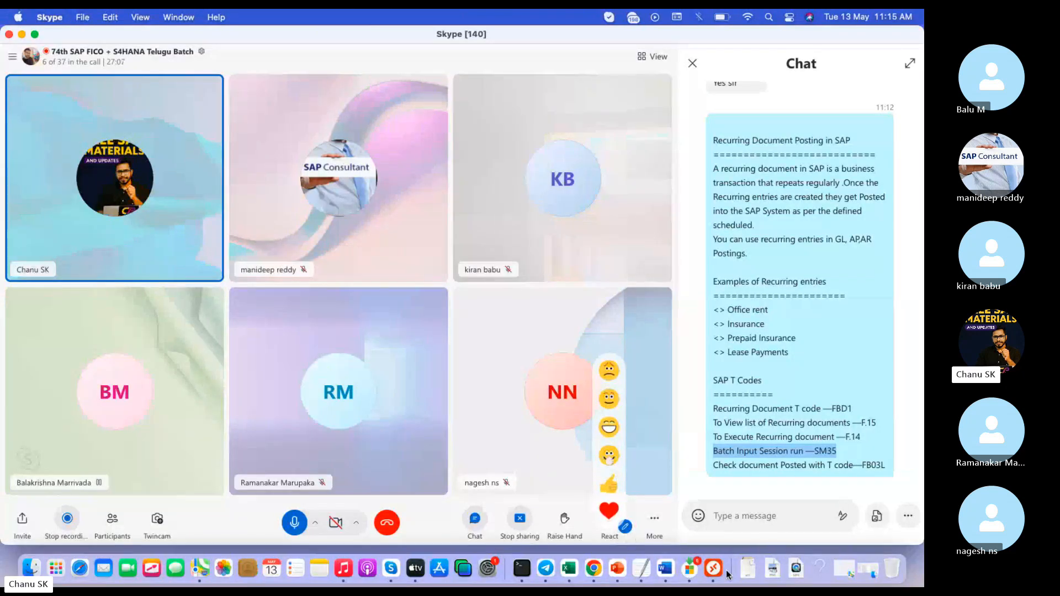
pyautogui.click(712, 567)
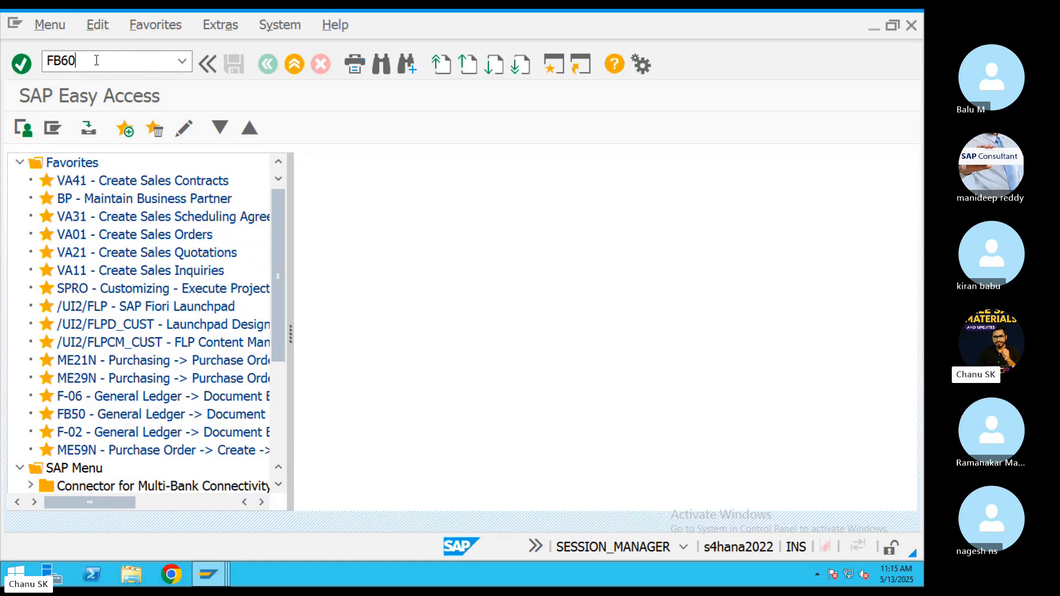
# Start FB50 with document date 13.05.2025, reference REF4343 and company code CHIT.
pyautogui.press('BackSpace')
pyautogui.press('BackSpace')
pyautogui.press('Return')
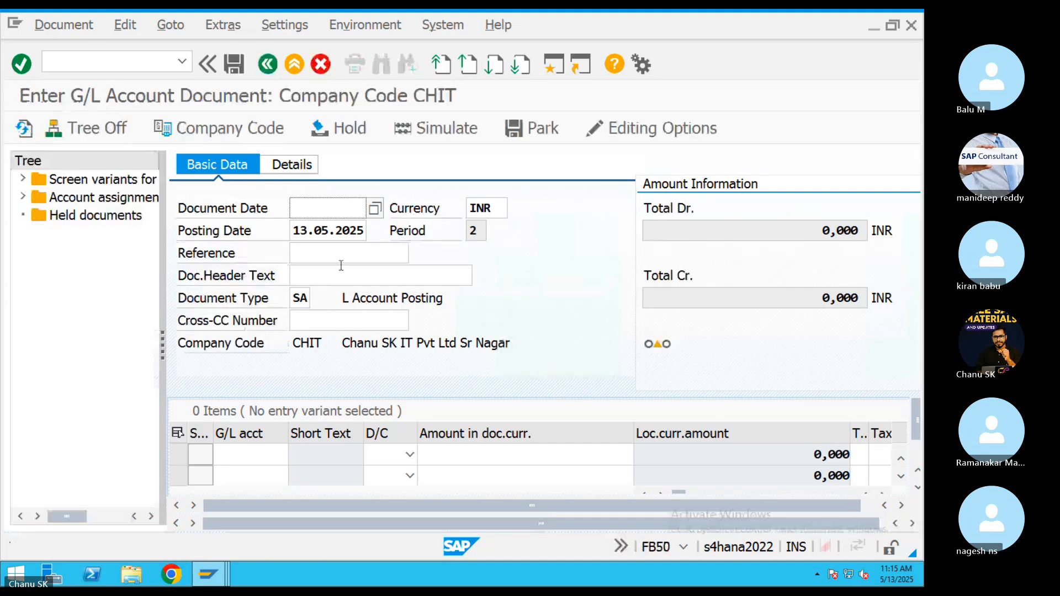
pyautogui.doubleClick(304, 238)
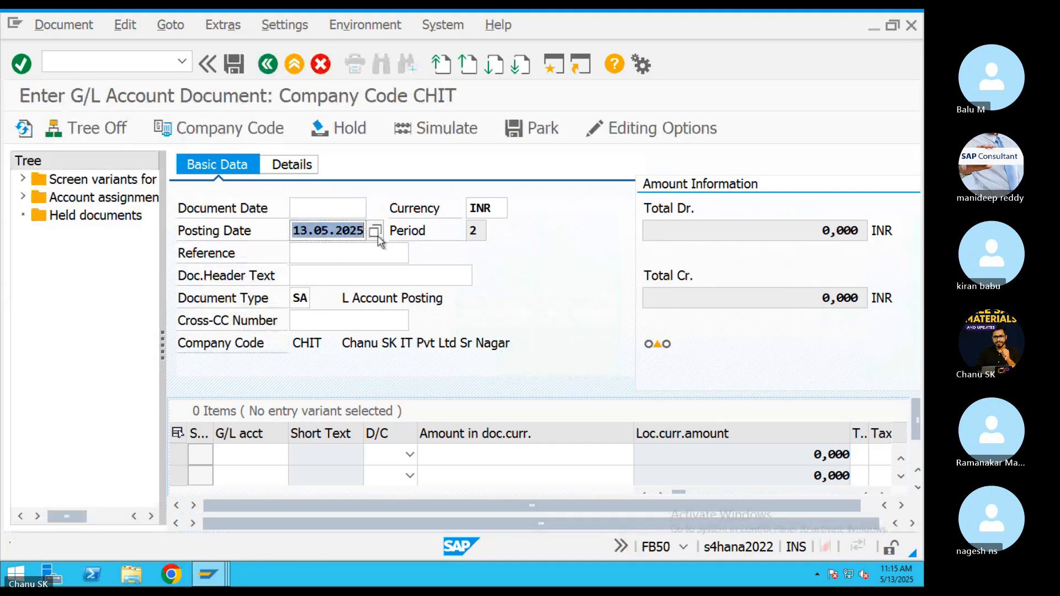
pyautogui.hotkey('ctrl', 'c')
pyautogui.click(350, 211)
pyautogui.hotkey('ctrl', 'v')
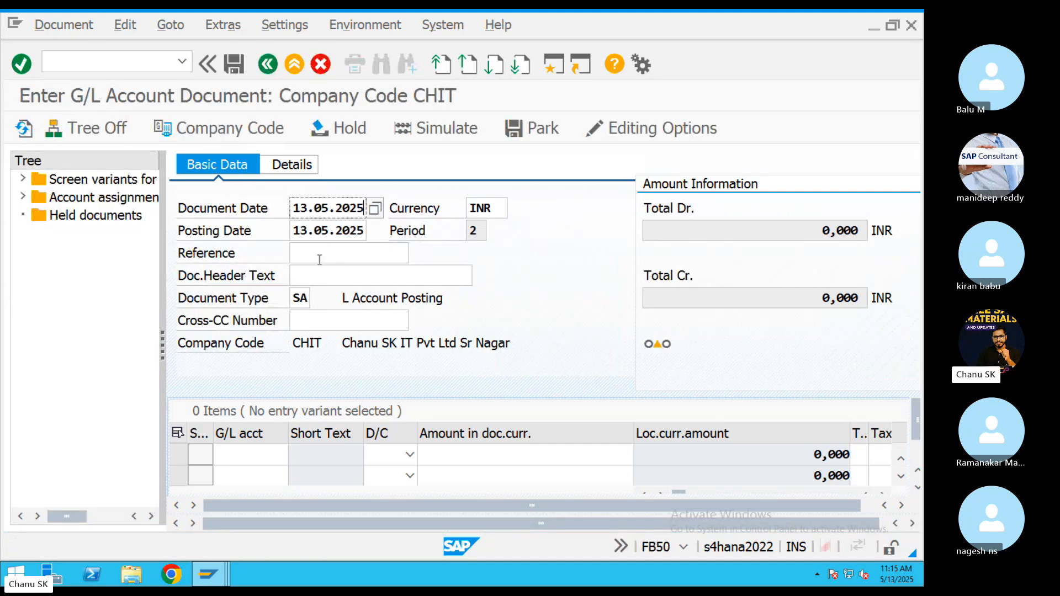
pyautogui.click(319, 259)
pyautogui.write('REF4343')
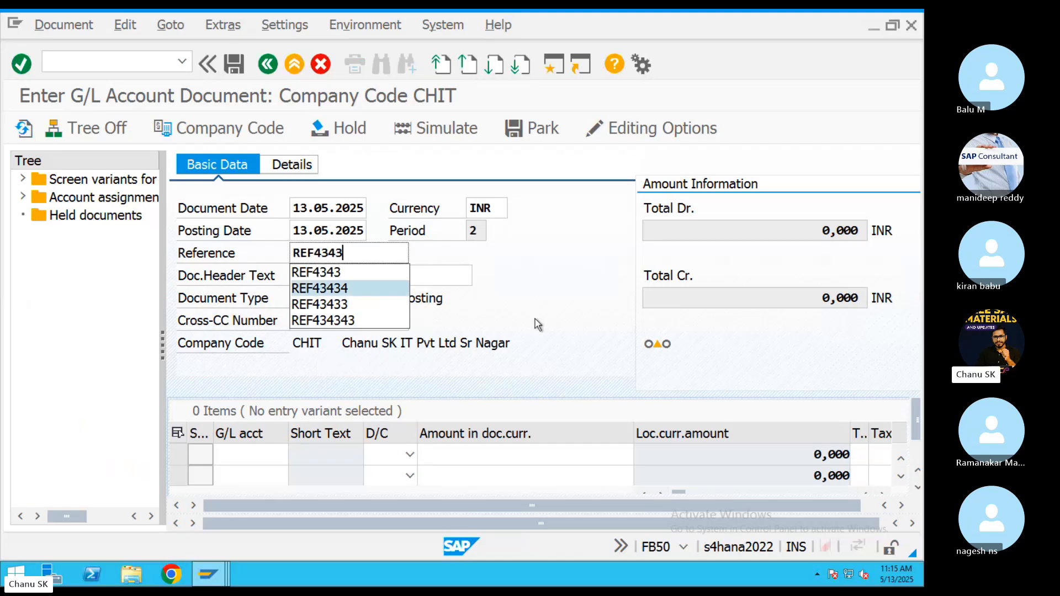
pyautogui.click(432, 346)
pyautogui.moveTo(326, 349); pyautogui.dragTo(292, 345)
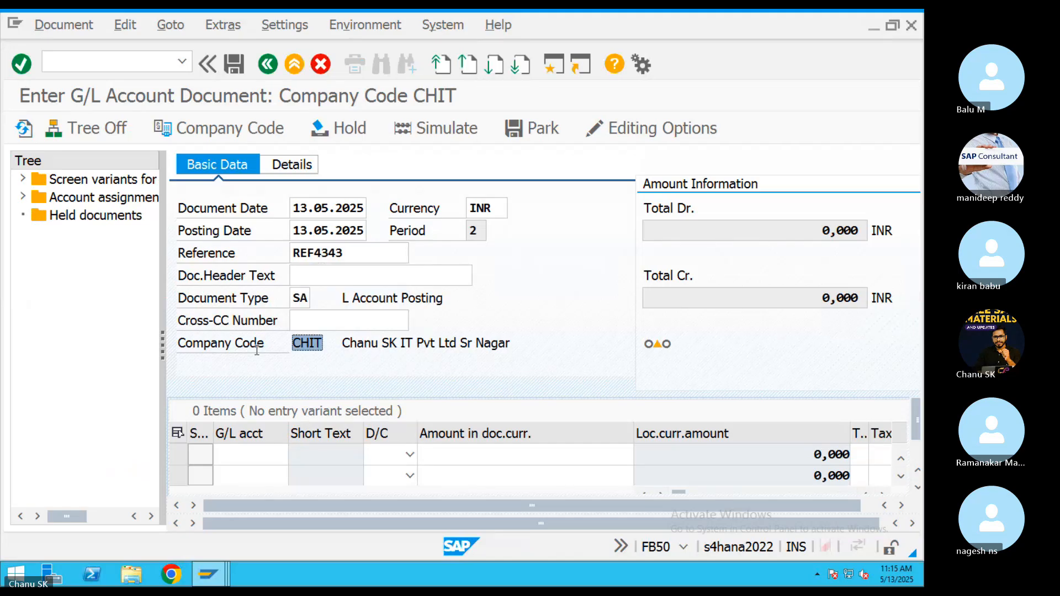
# Set the line G/L accounts to Rent Ac 400300 and CITI Bank 200100.
pyautogui.click(283, 454)
pyautogui.click(297, 461)
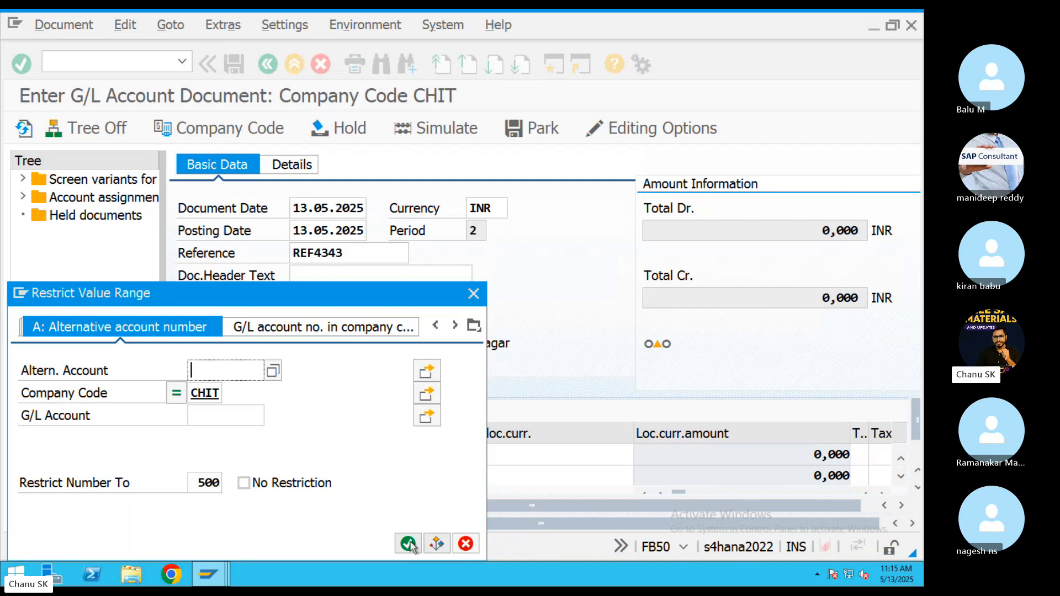
pyautogui.click(409, 544)
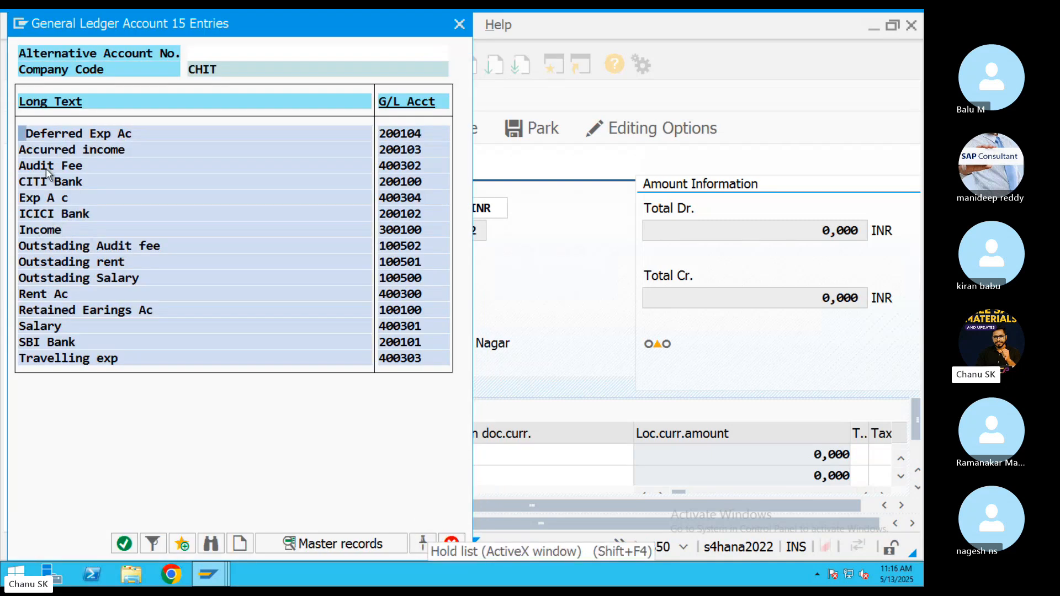
pyautogui.doubleClick(37, 294)
pyautogui.click(271, 475)
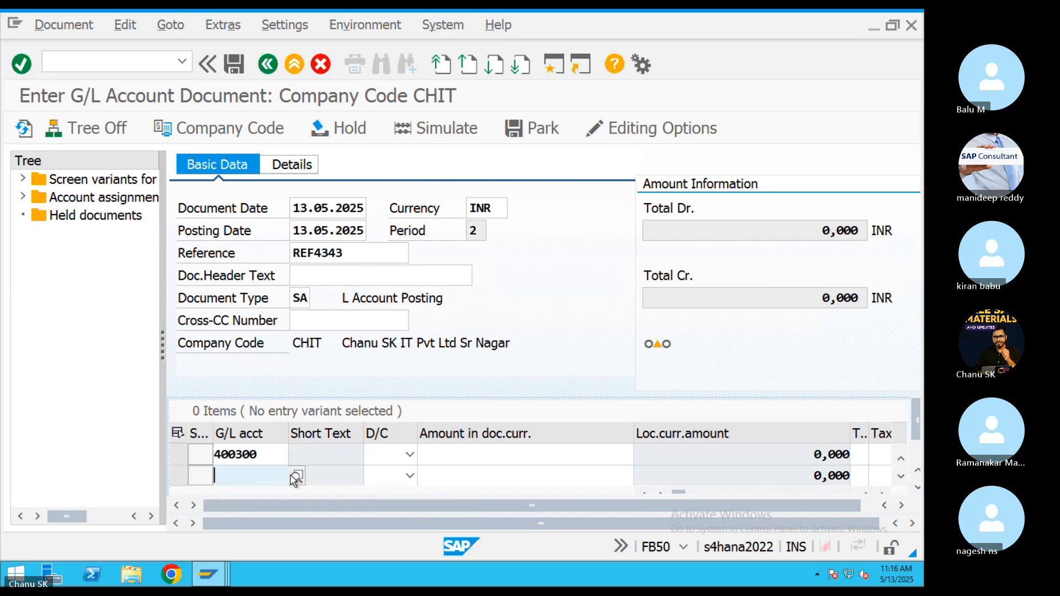
pyautogui.click(297, 475)
pyautogui.click(410, 543)
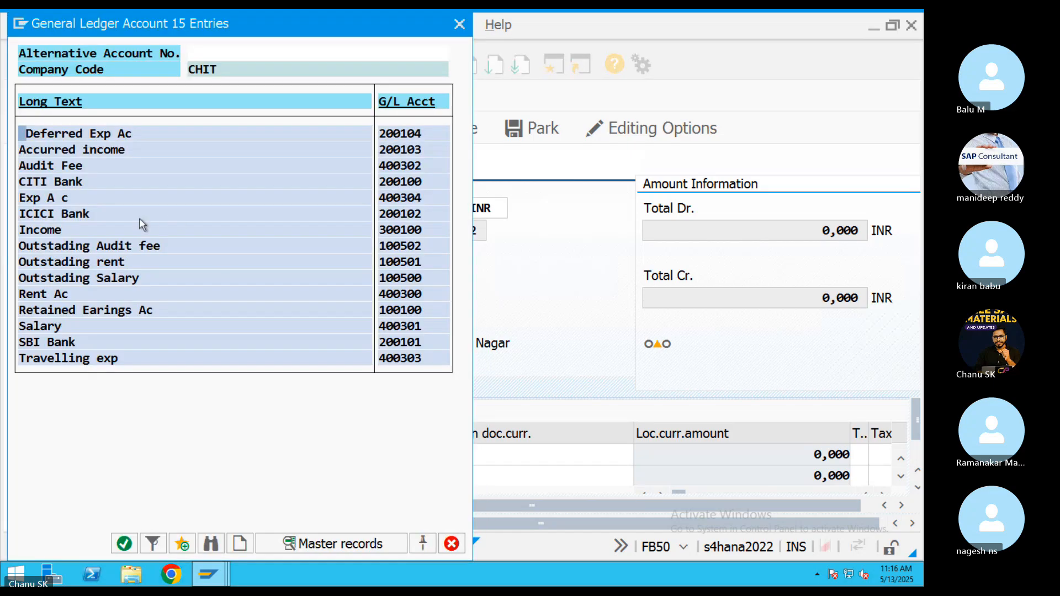
pyautogui.press('Escape')
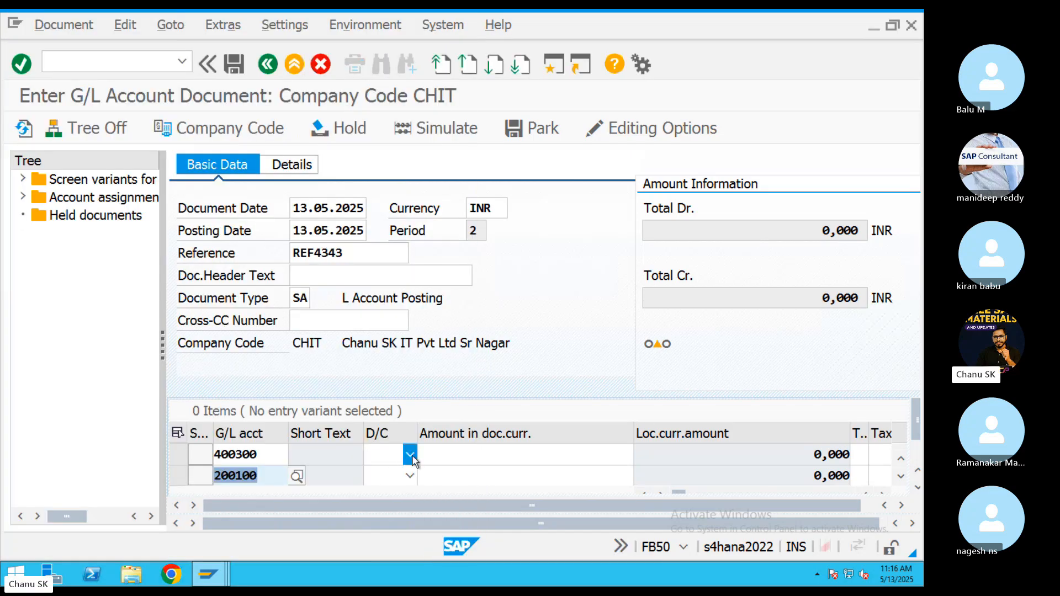
# Mark Rent Ac as debit and CITI Bank as credit, each for 50000.
pyautogui.click(409, 455)
pyautogui.click(387, 491)
pyautogui.click(410, 476)
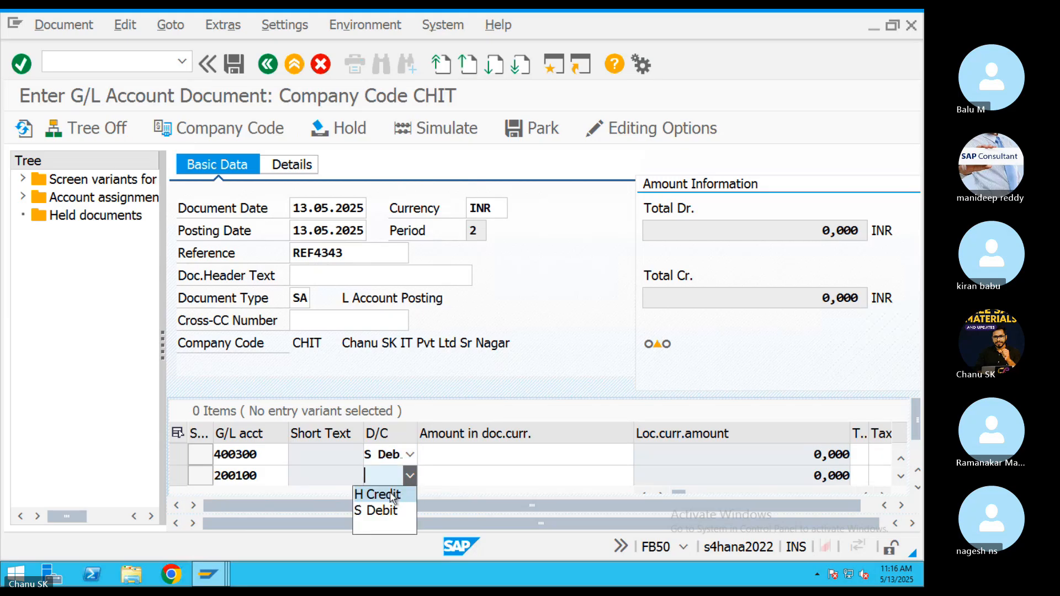
pyautogui.click(387, 490)
pyautogui.click(542, 448)
pyautogui.write('50000')
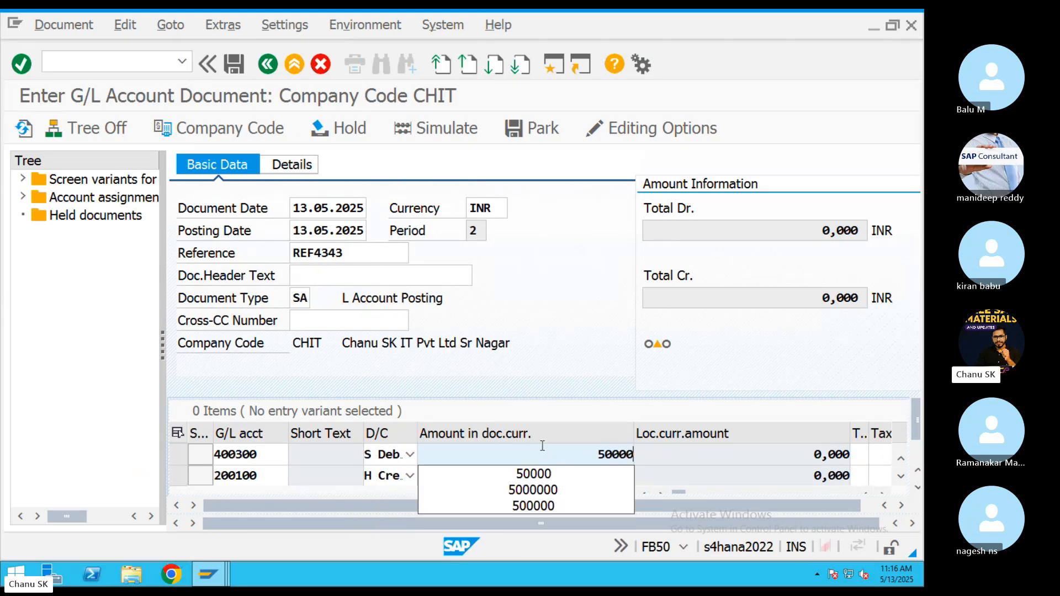
pyautogui.moveTo(545, 450); pyautogui.dragTo(667, 460)
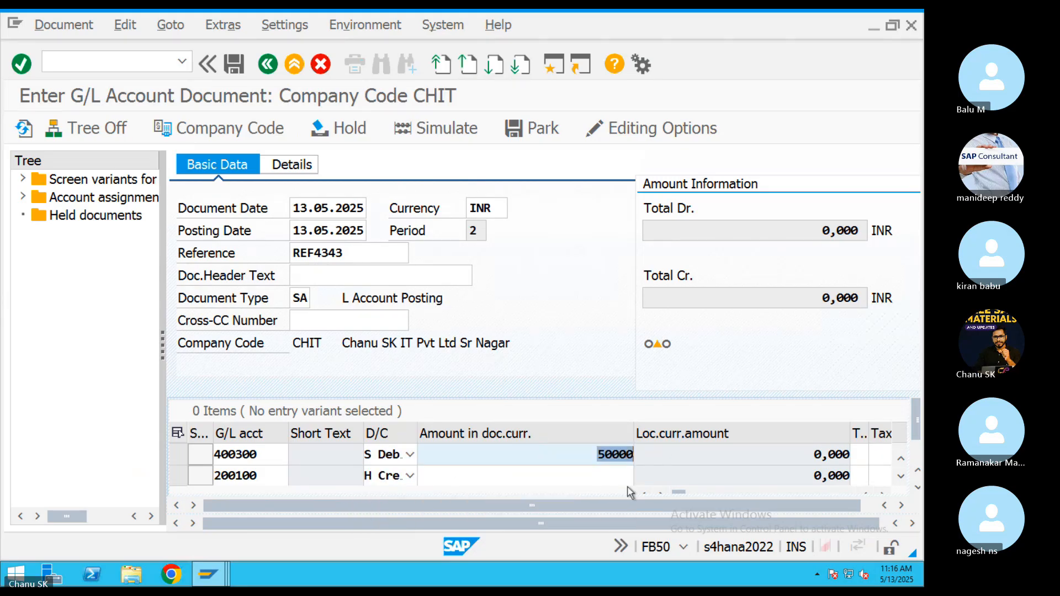
pyautogui.click(603, 478)
pyautogui.hotkey('ctrl', 'v')
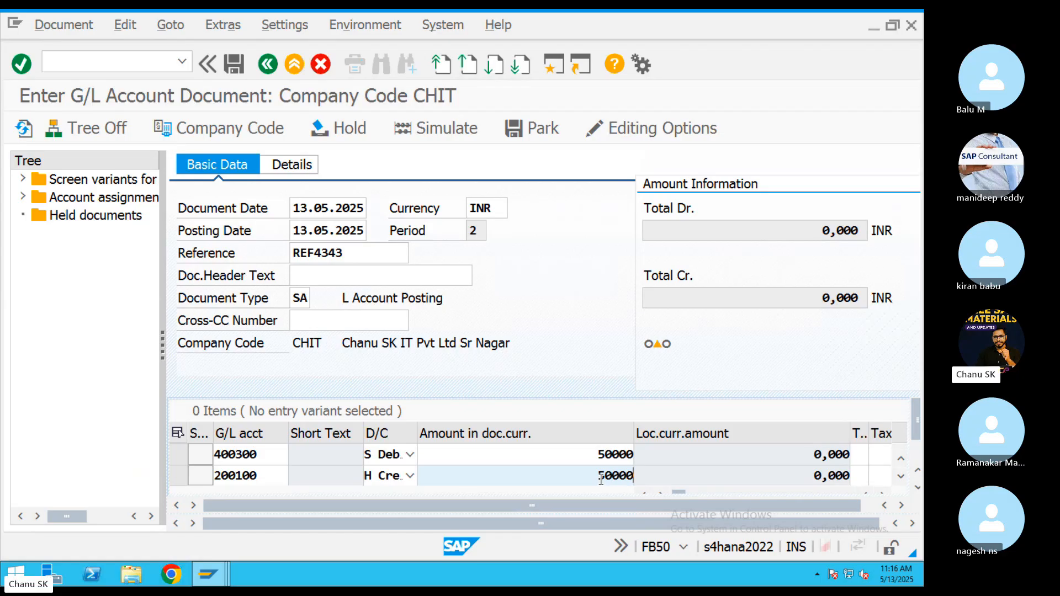
# Add item text 'test' and business area 0005, simulate, and post as document 10012.
pyautogui.press('Return')
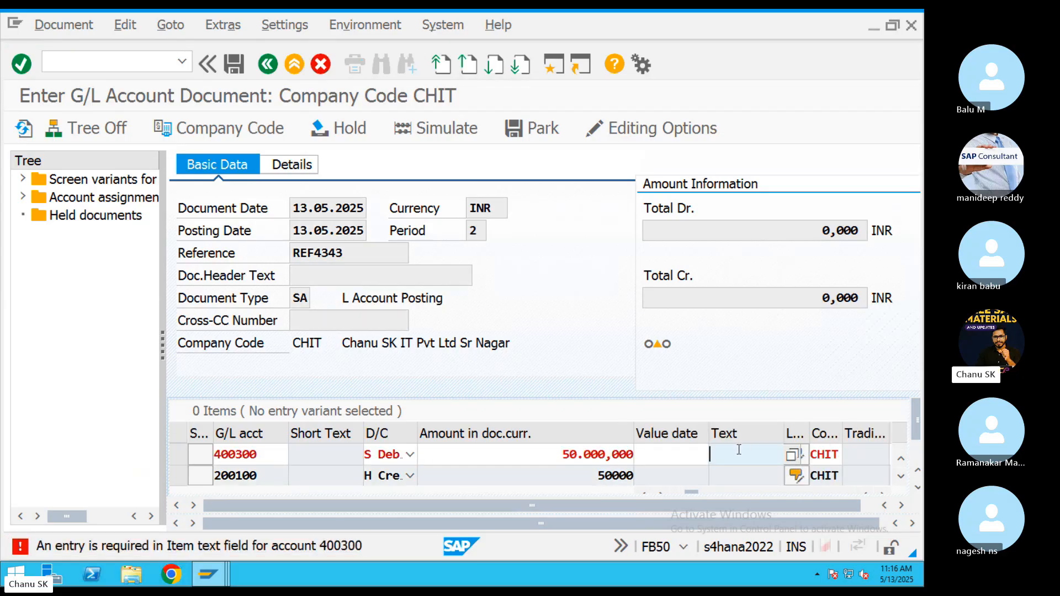
pyautogui.write('test')
pyautogui.press('Return')
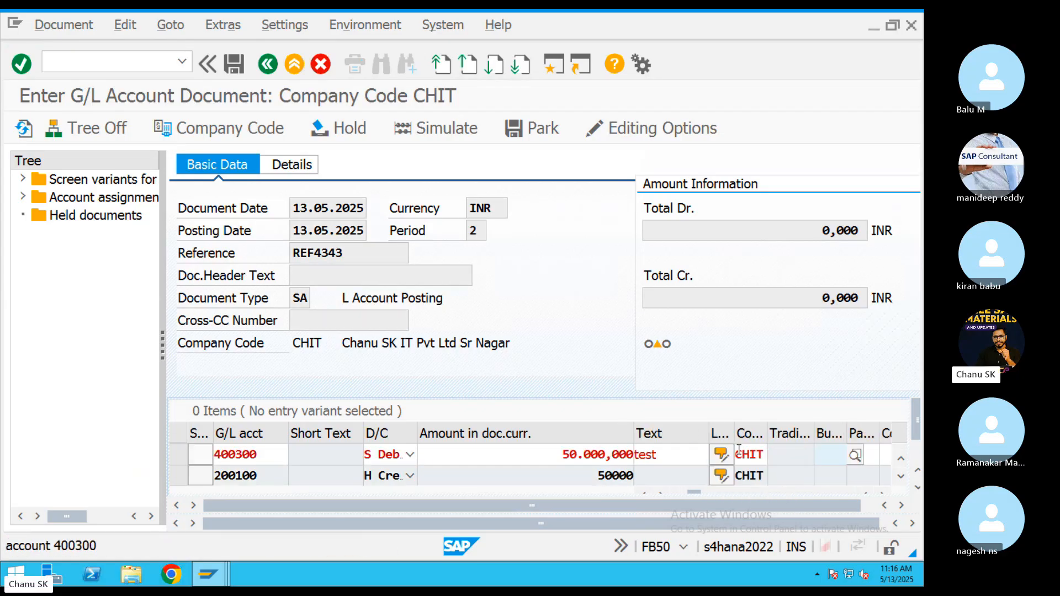
pyautogui.click(855, 456)
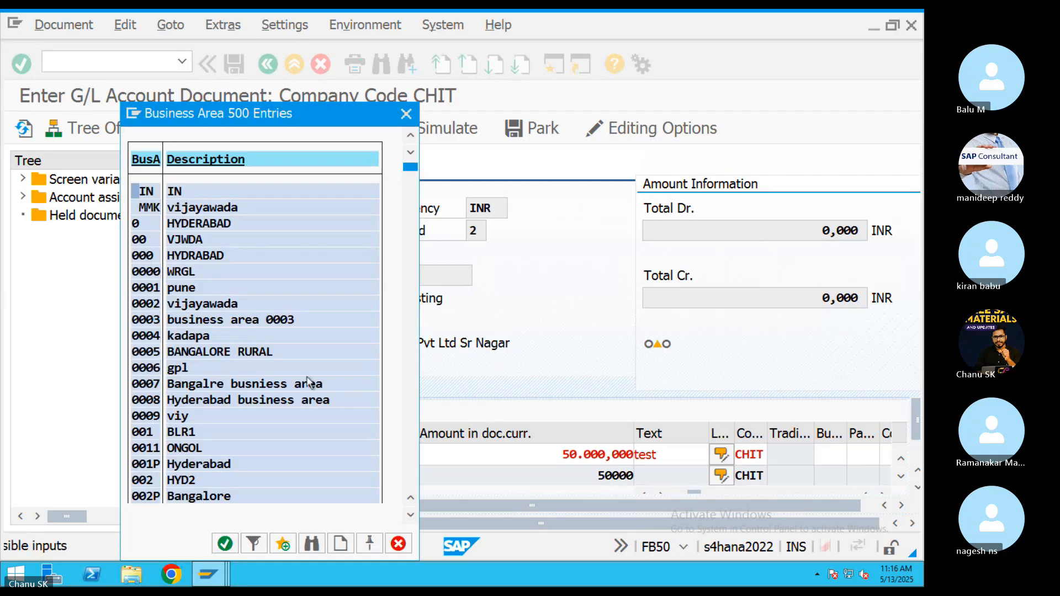
pyautogui.doubleClick(211, 356)
pyautogui.press('Return')
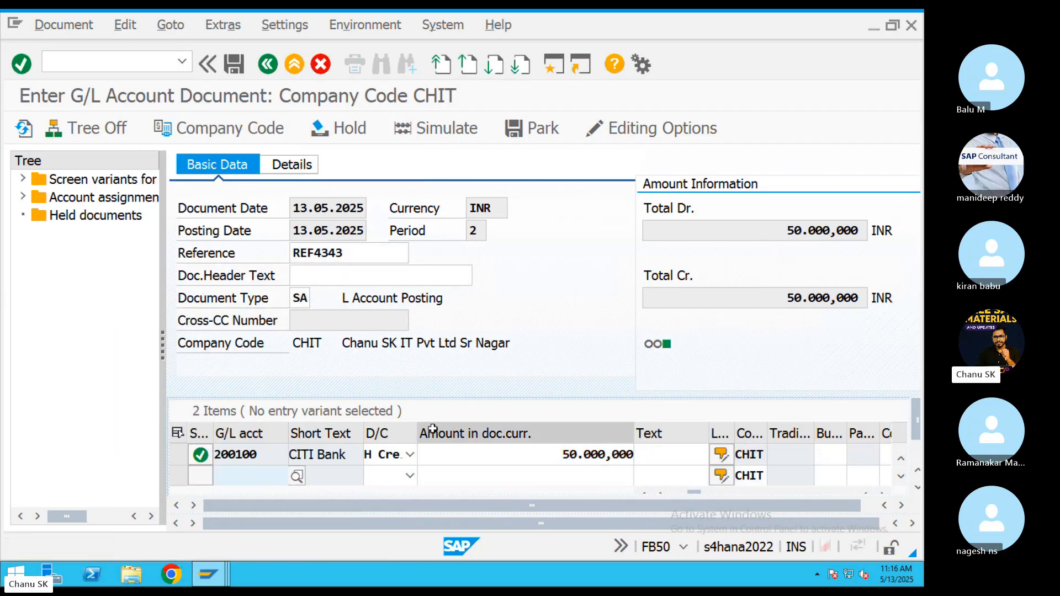
pyautogui.click(429, 127)
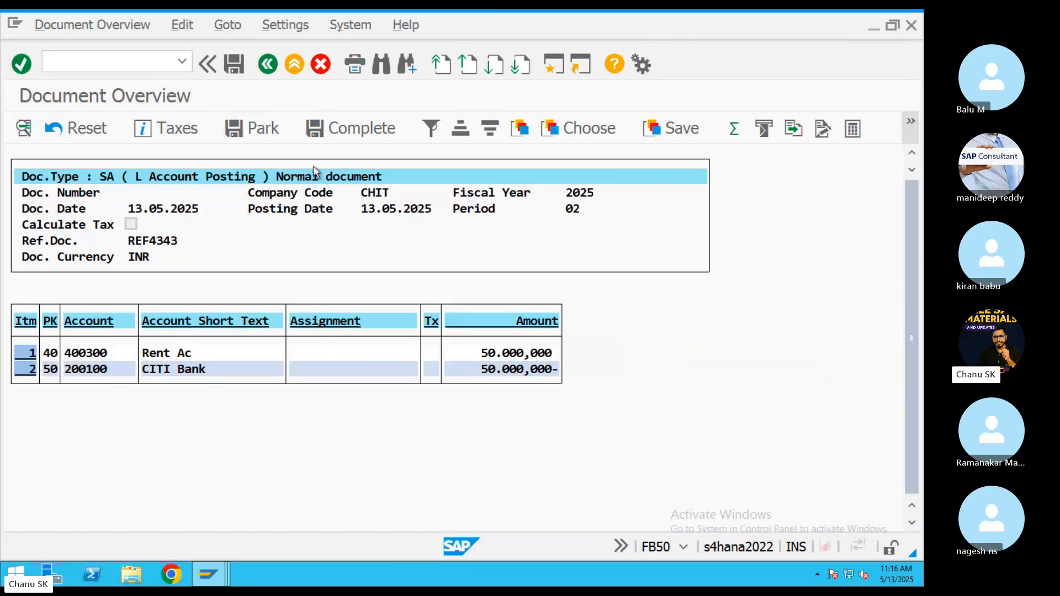
pyautogui.hotkey('ctrl', 's')
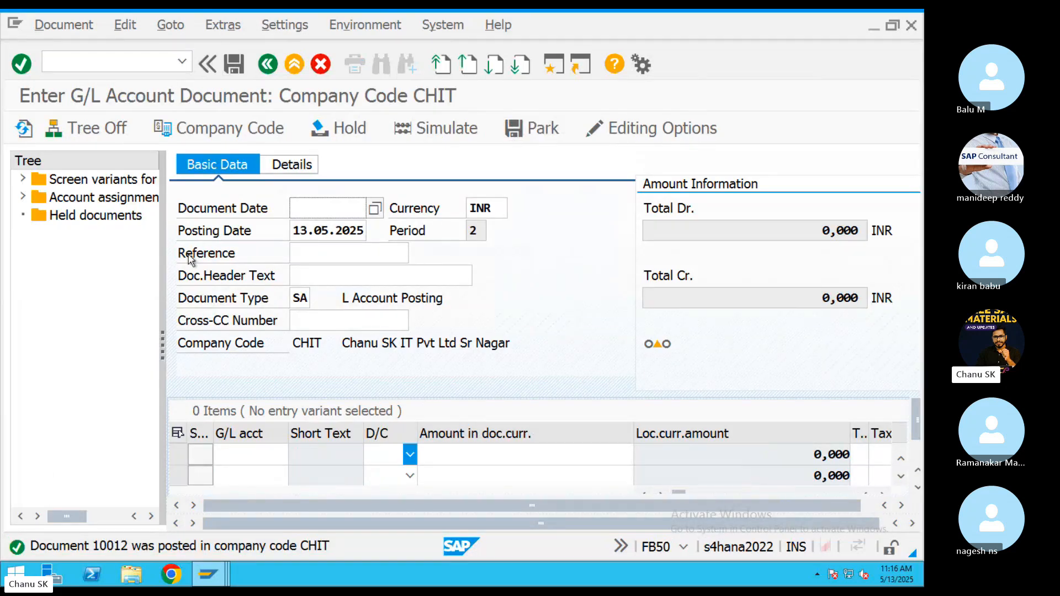
pyautogui.moveTo(169, 20)
pyautogui.click(173, 23)
pyautogui.click(182, 48)
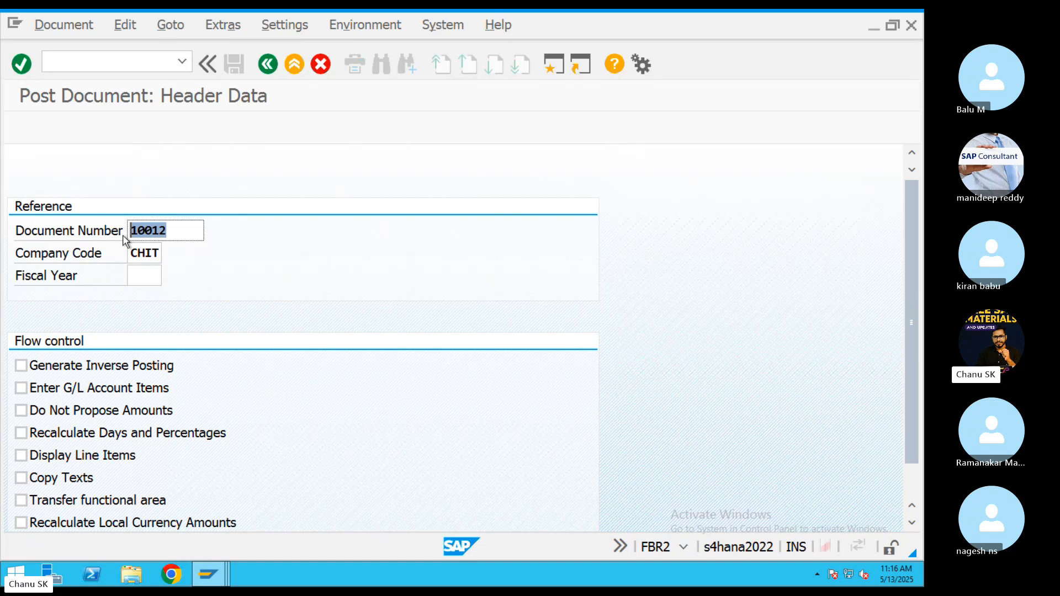
pyautogui.press('Return')
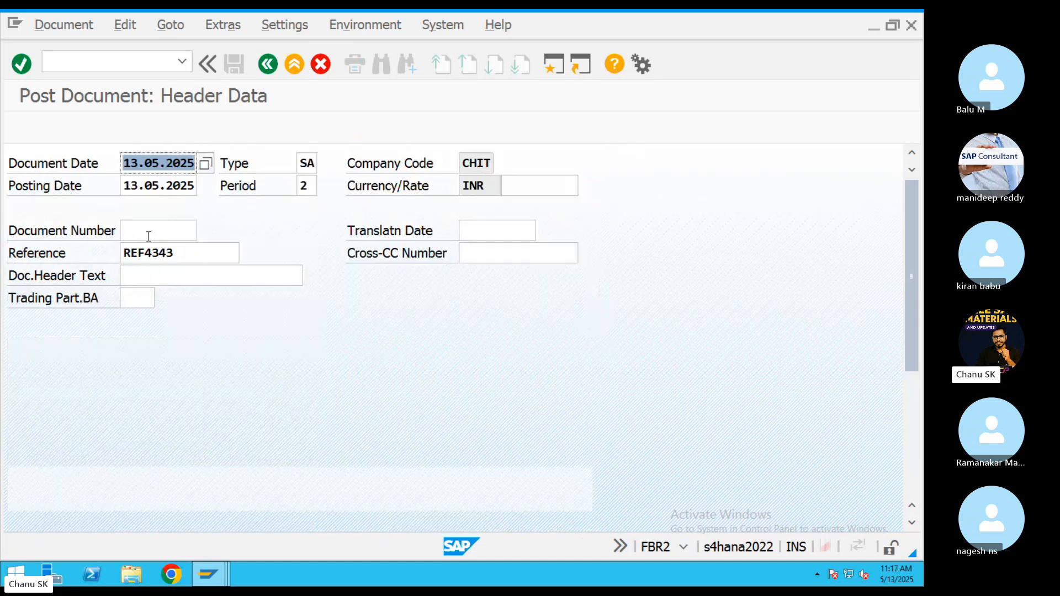
pyautogui.click(197, 258)
pyautogui.write('493439')
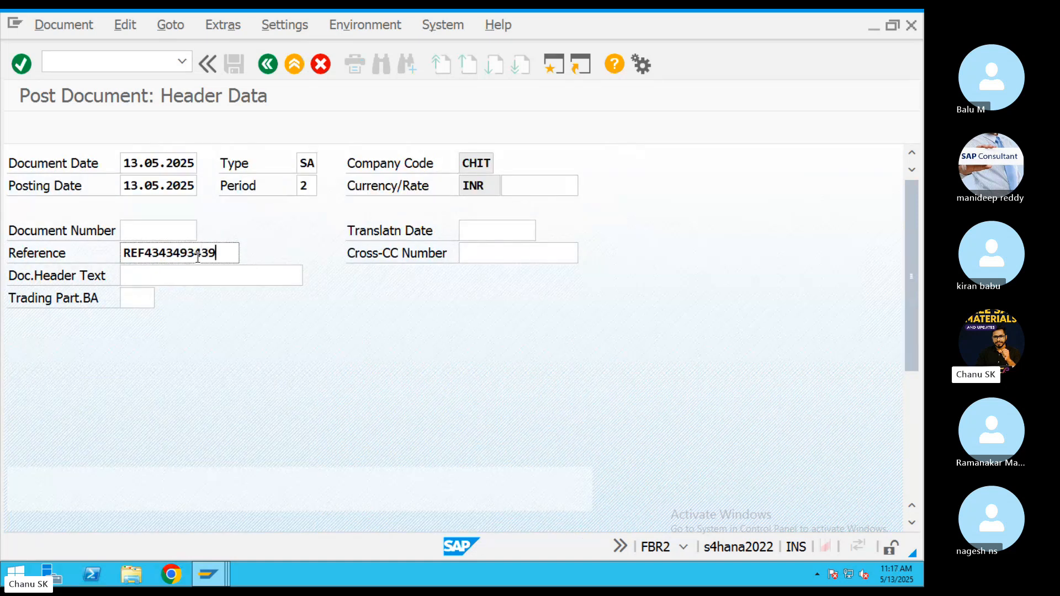
pyautogui.press('Return')
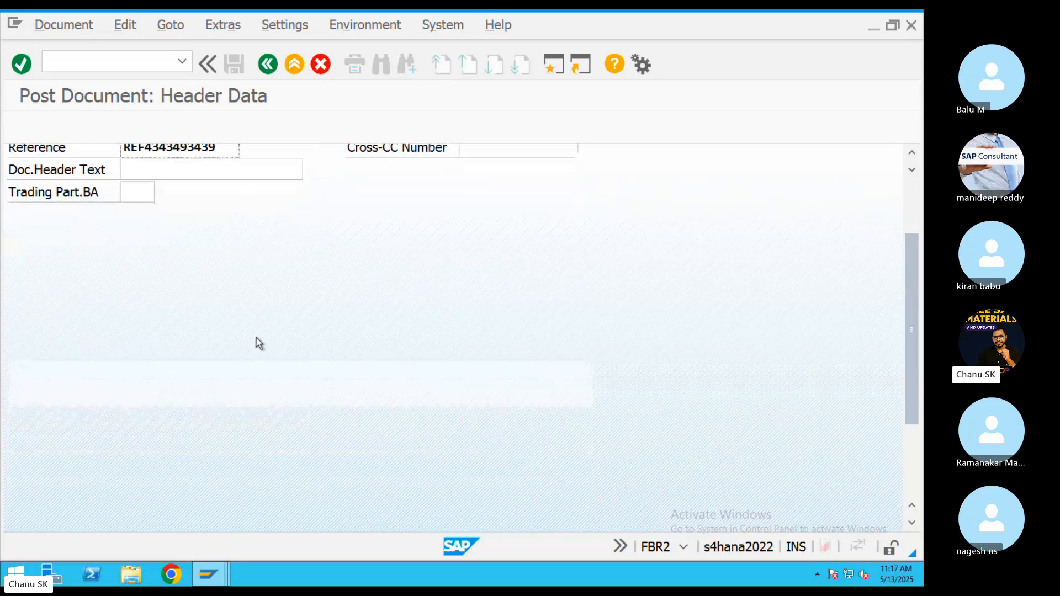
pyautogui.scroll(5, 257, 342)
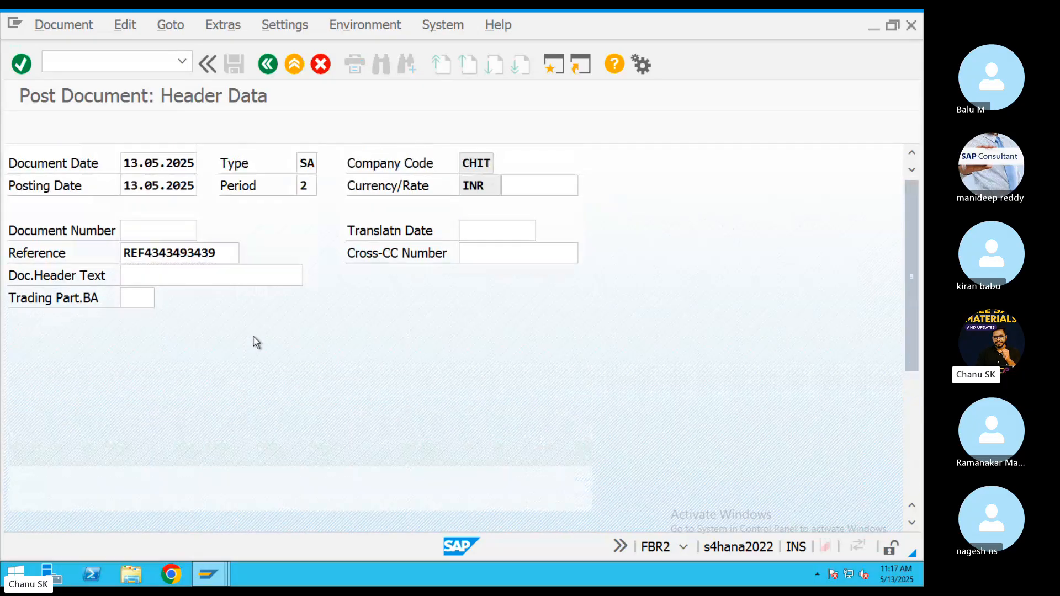
pyautogui.press('Return')
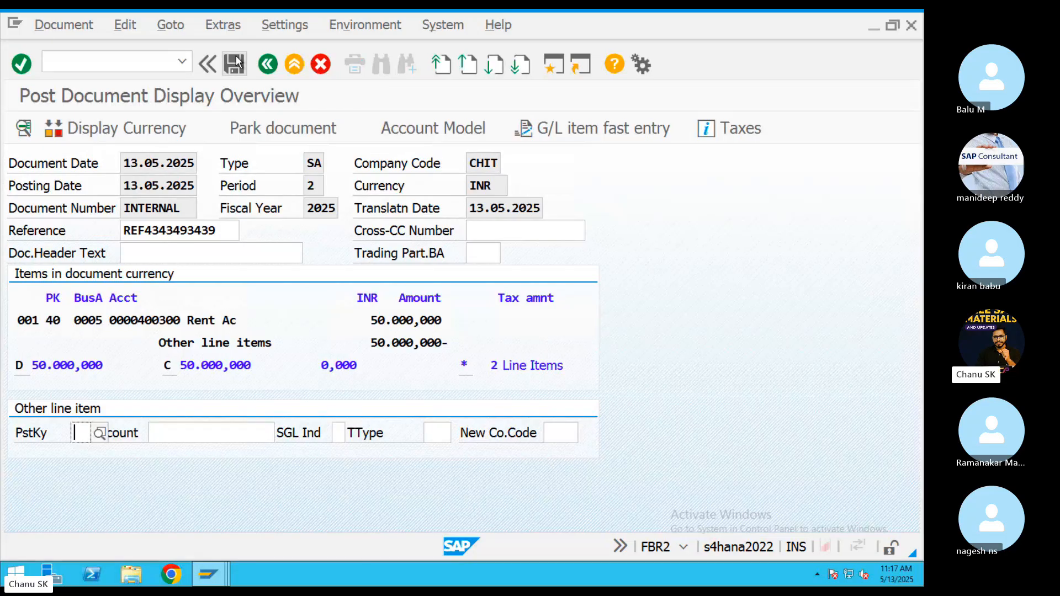
pyautogui.click(234, 64)
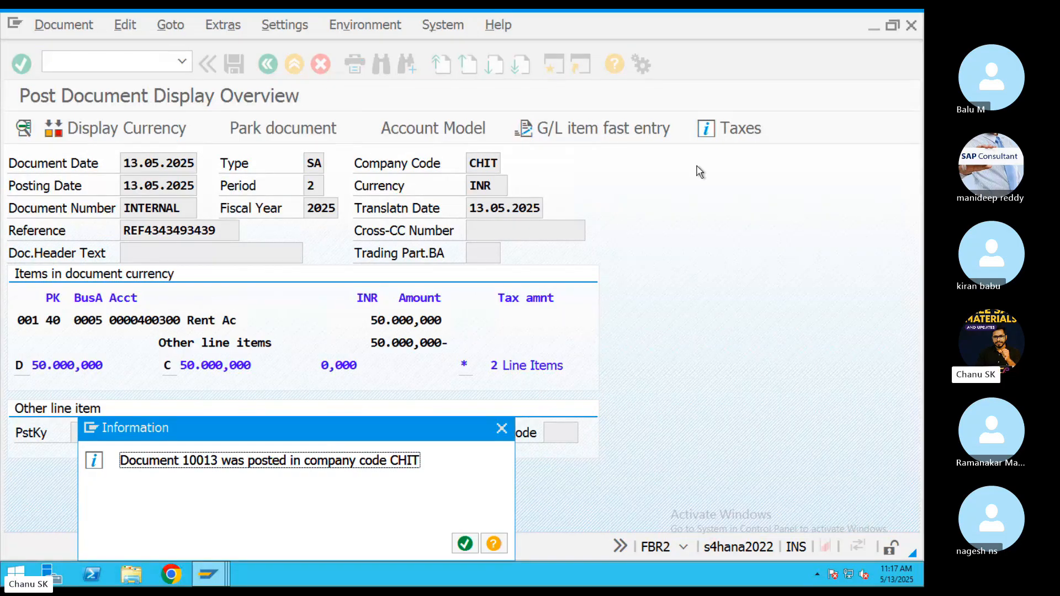
# Start a posting with reference to document 10013, changing the reference to REF434349333.
pyautogui.click(465, 543)
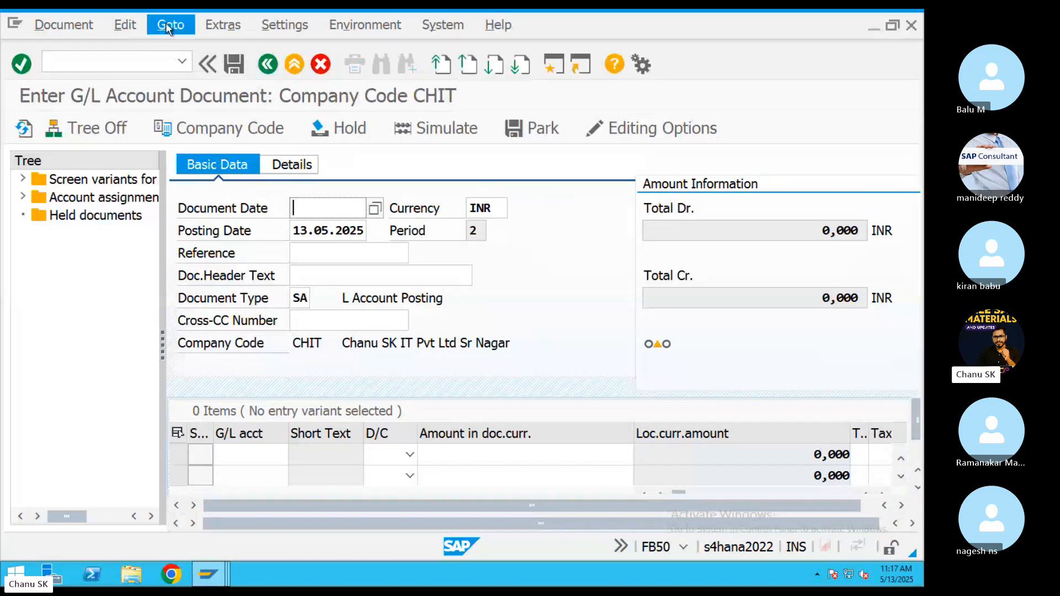
pyautogui.click(170, 25)
pyautogui.click(221, 47)
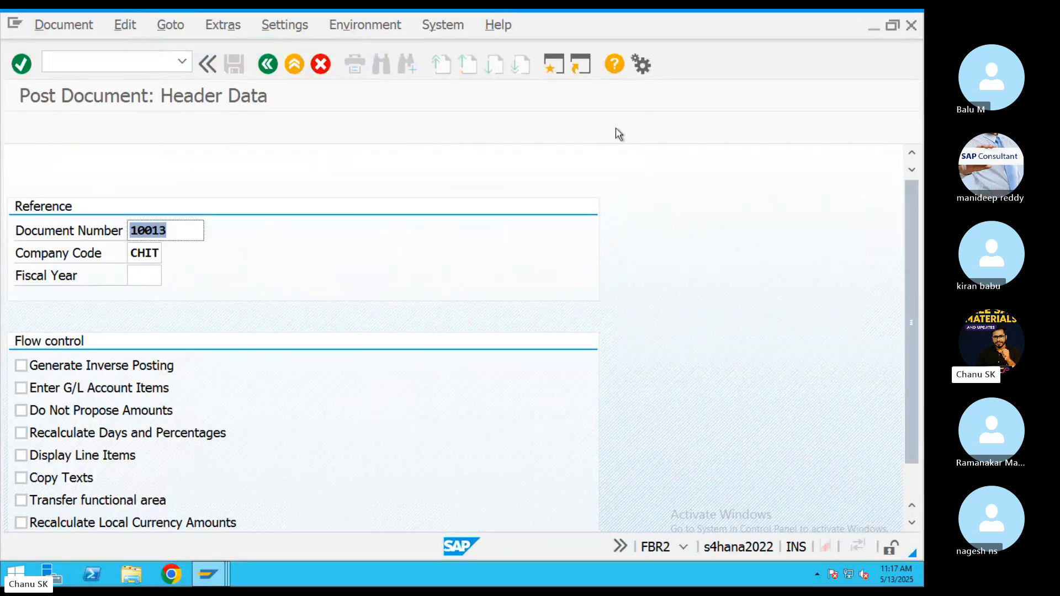
pyautogui.press('Return')
pyautogui.click(216, 253)
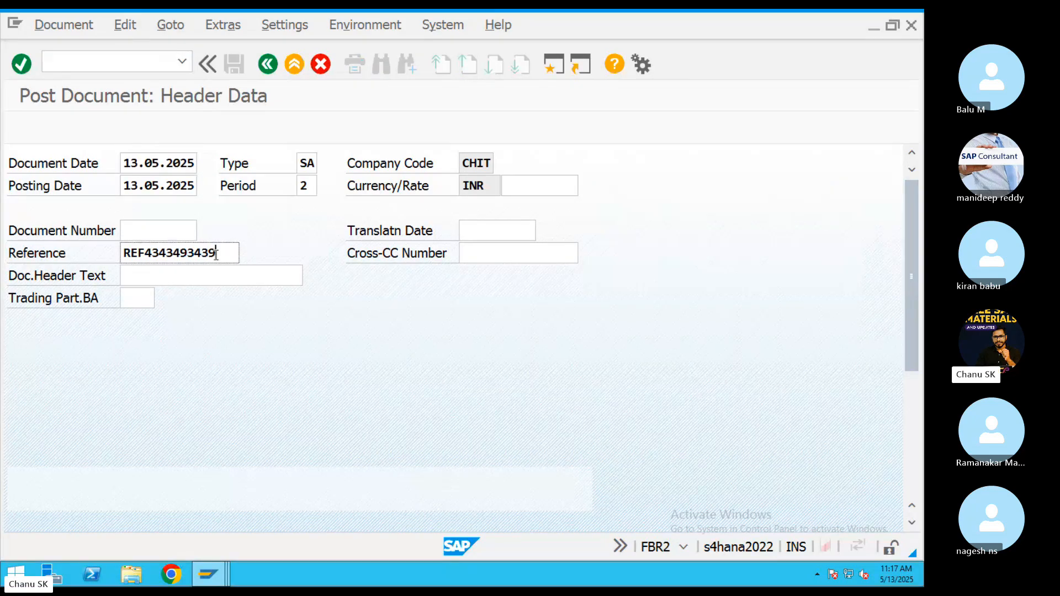
pyautogui.press('BackSpace')
pyautogui.press('BackSpace')
pyautogui.press('BackSpace')
pyautogui.write('3')
pyautogui.press('Return')
# Set both line item amounts to 1000000 and post as document 10014.
pyautogui.doubleClick(190, 315)
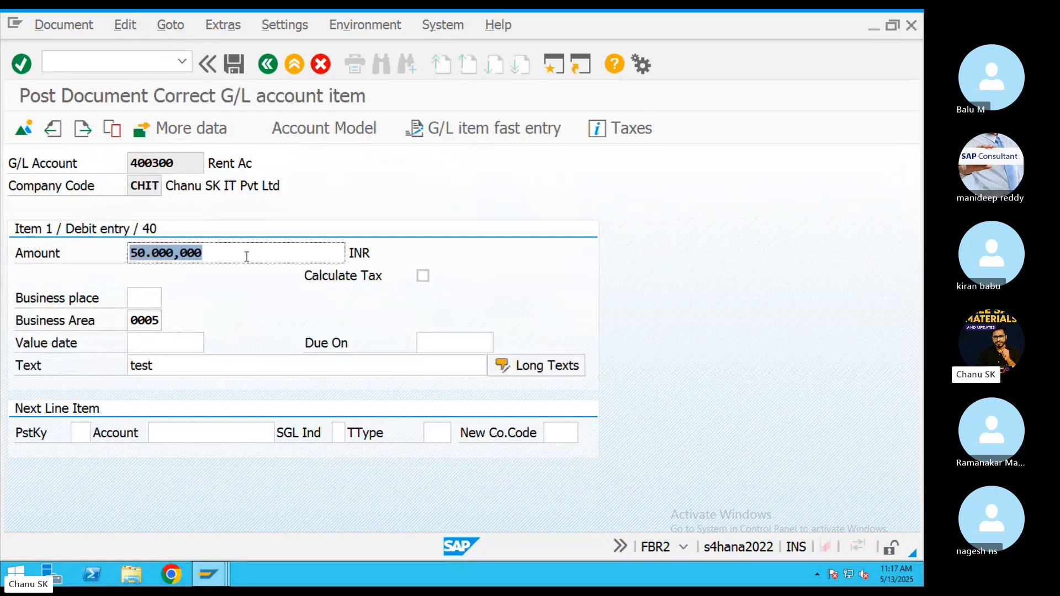
pyautogui.write('1000000')
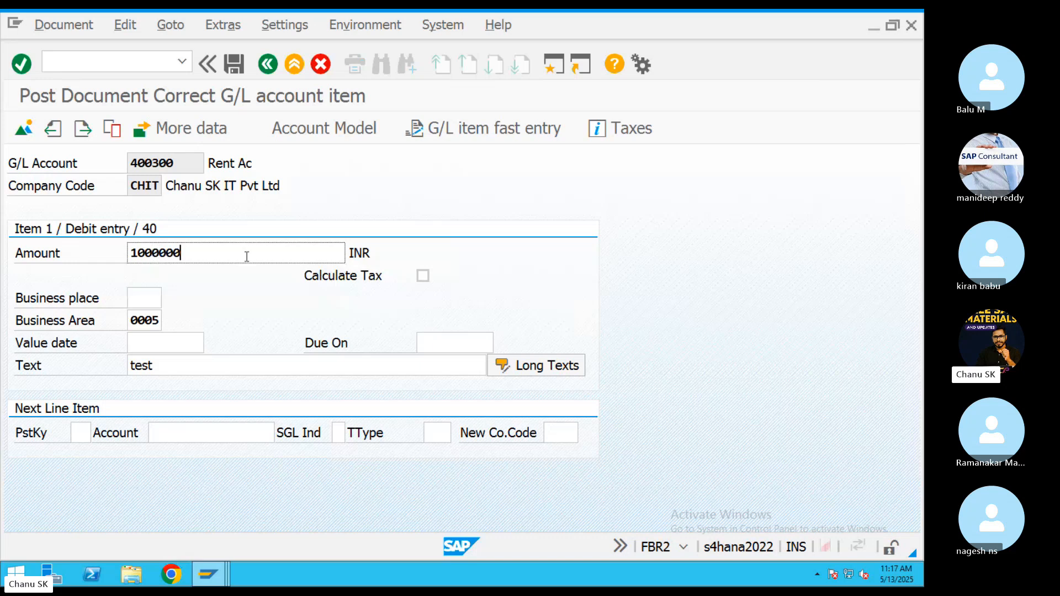
pyautogui.moveTo(132, 253); pyautogui.dragTo(88, 250)
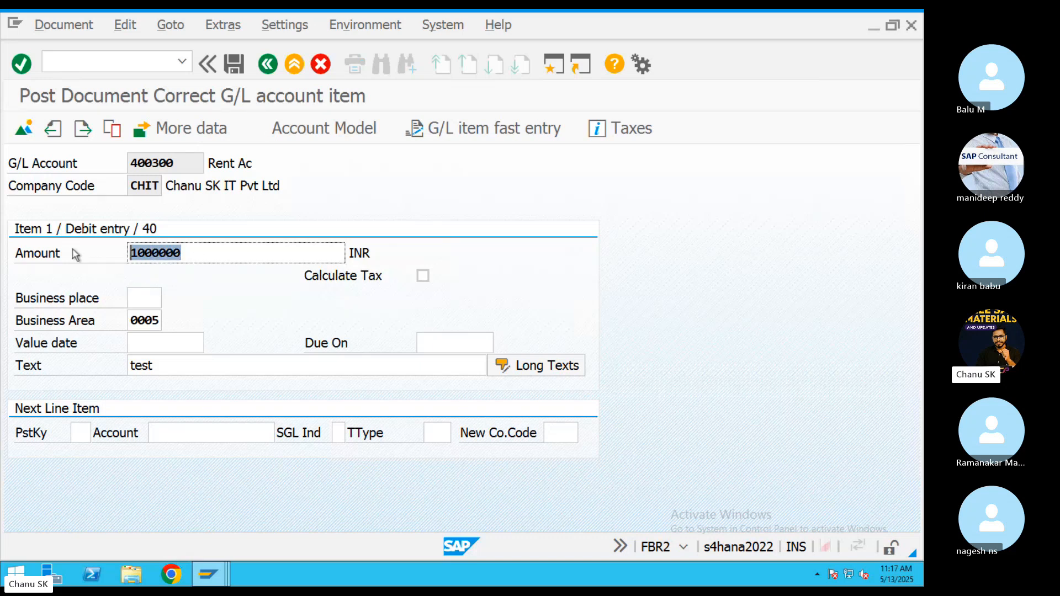
pyautogui.click(168, 266)
pyautogui.click(233, 64)
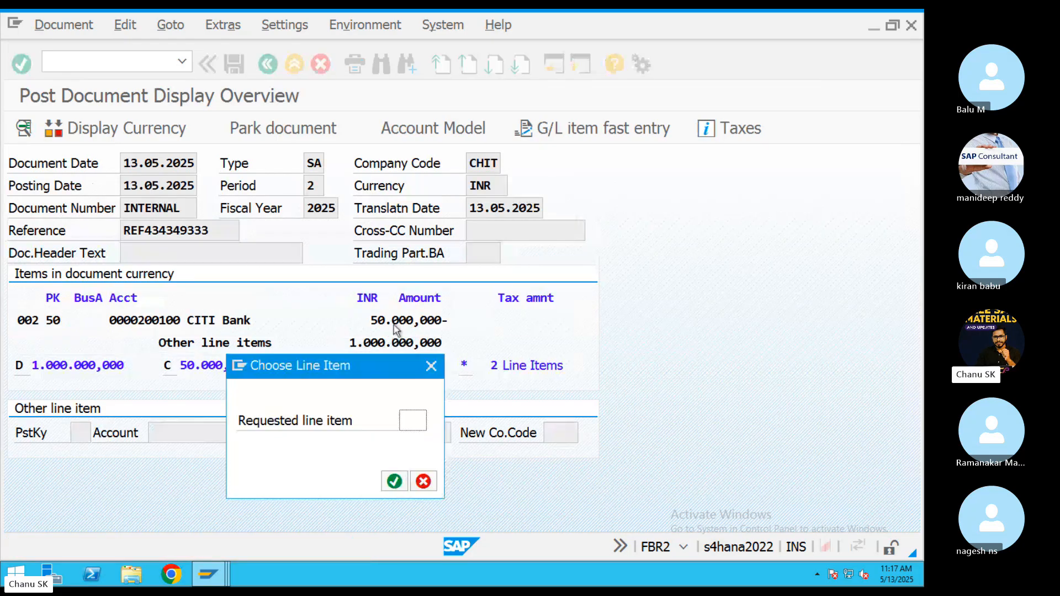
pyautogui.click(431, 366)
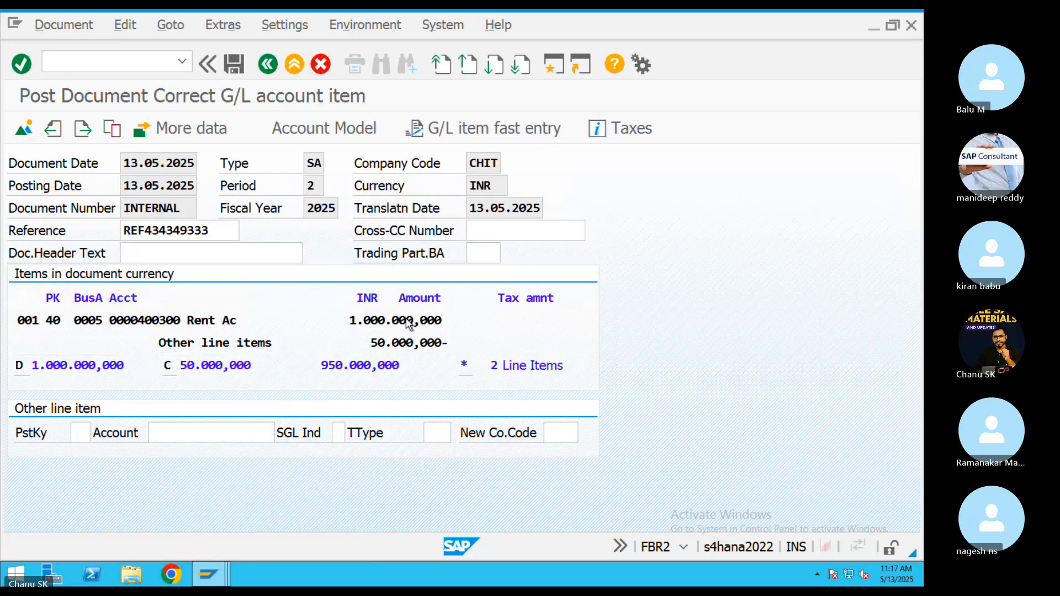
pyautogui.click(268, 64)
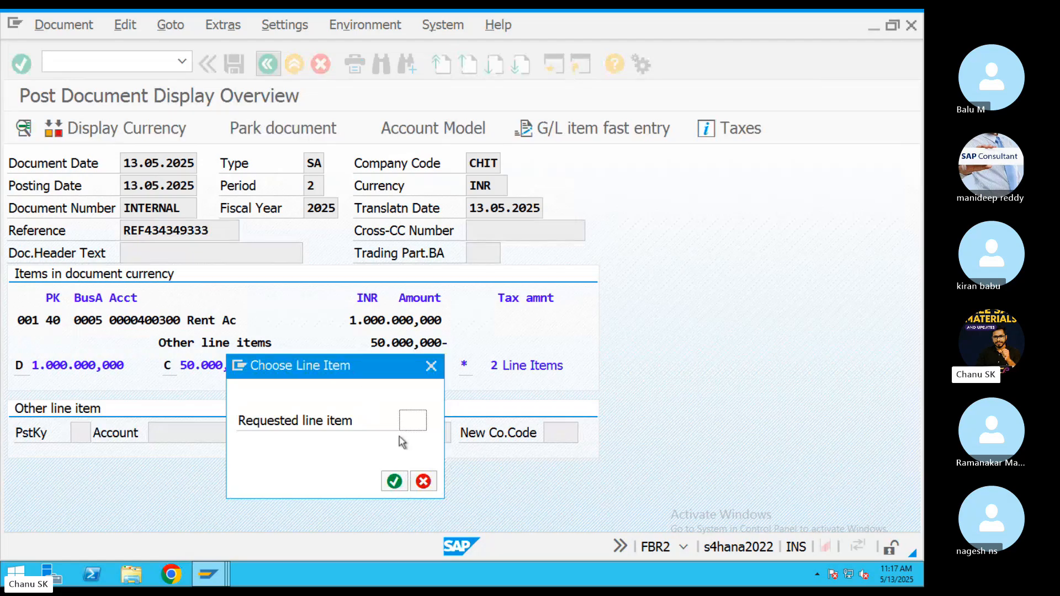
pyautogui.write('2')
pyautogui.press('Return')
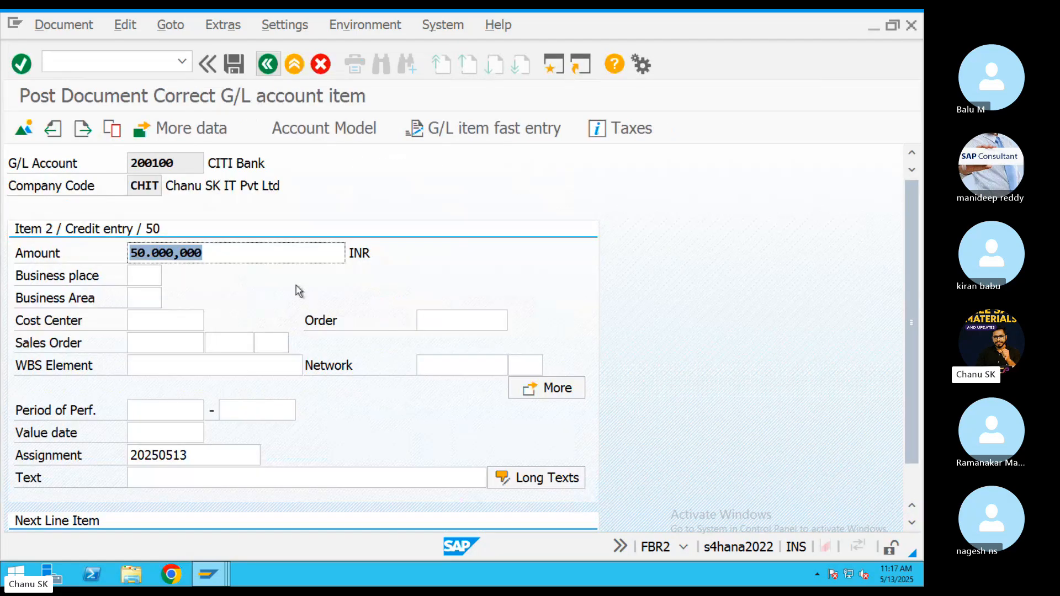
pyautogui.write('1000000')
pyautogui.click(234, 64)
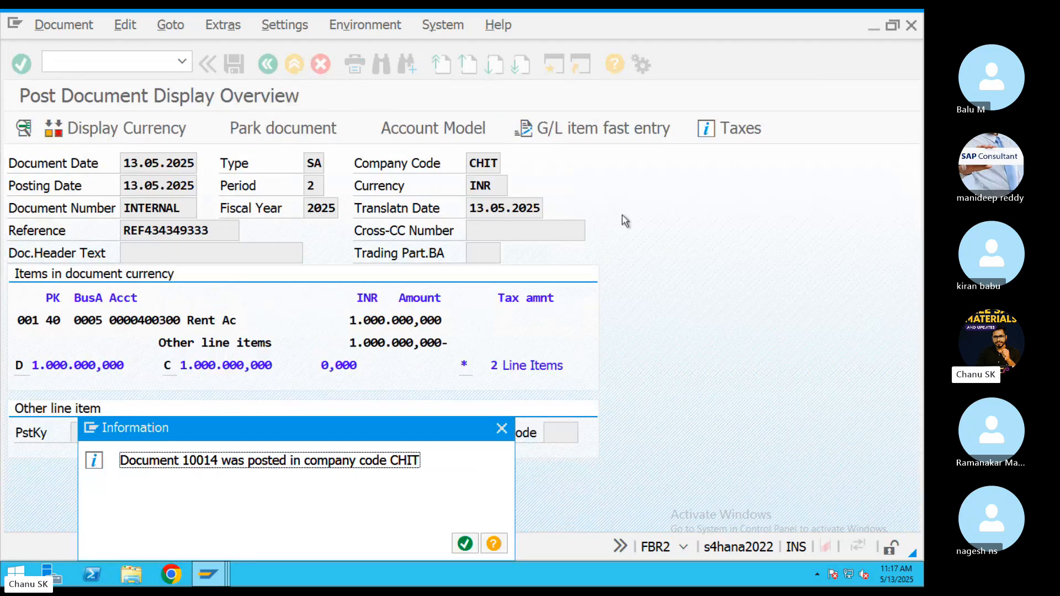
pyautogui.click(466, 543)
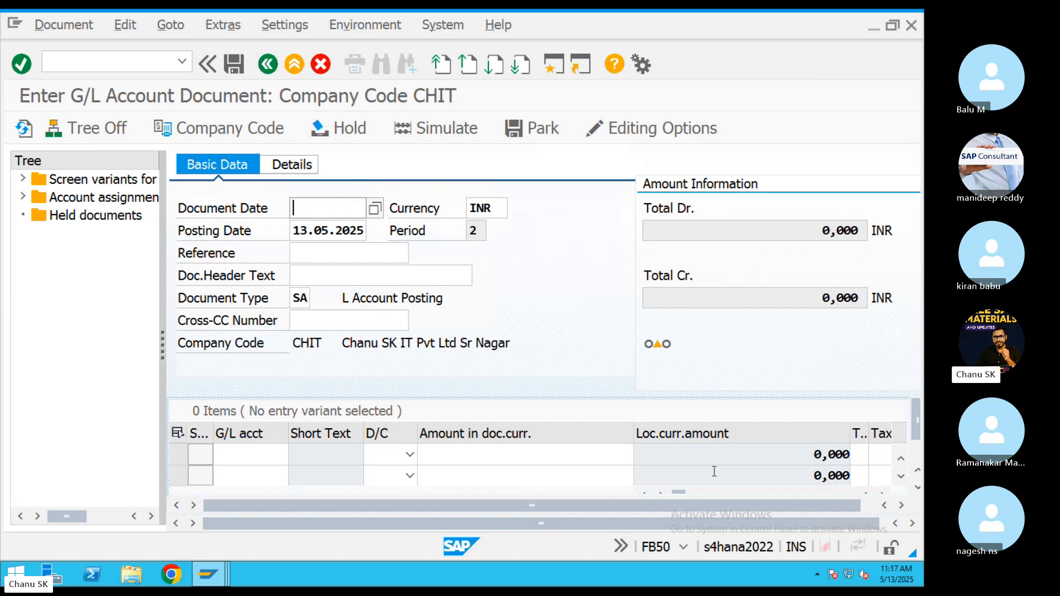
# Leave FB50 without saving, open F-02, and enter document date 13.05.2025 and reference REf4343.
pyautogui.click(294, 64)
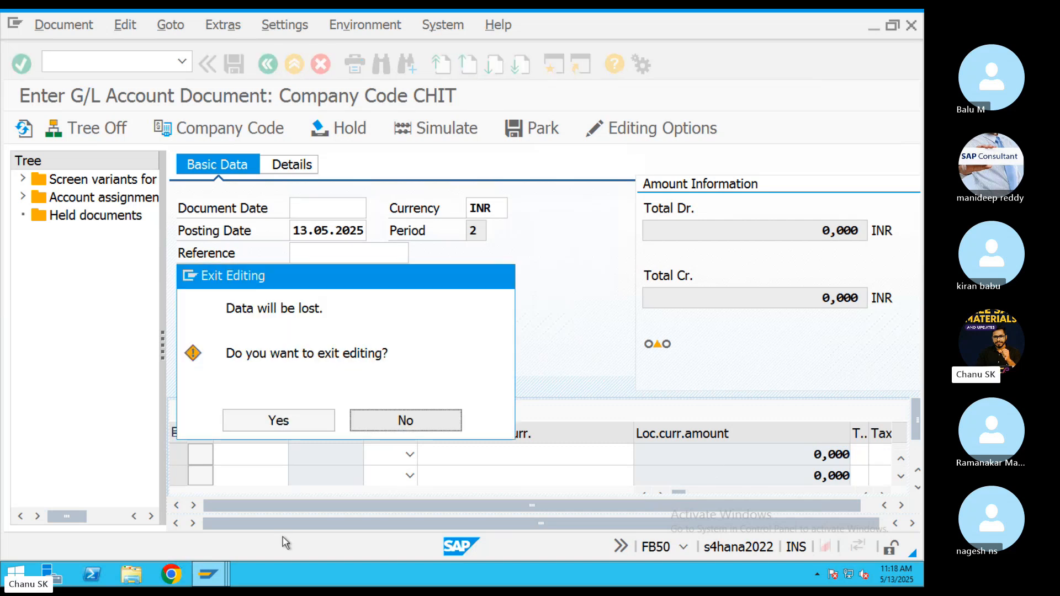
pyautogui.click(279, 421)
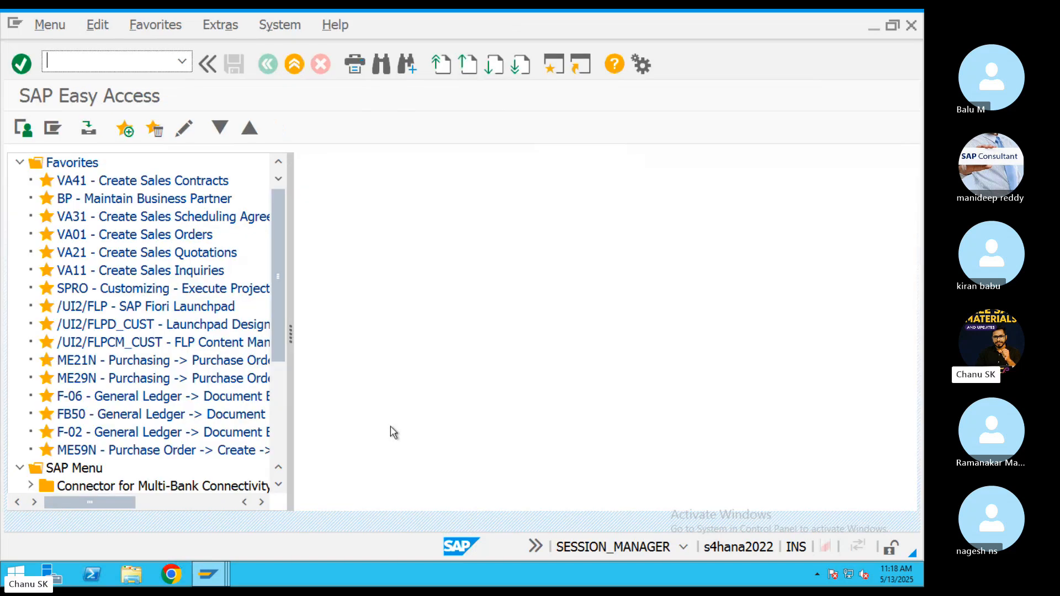
pyautogui.write('F0-')
pyautogui.write('02')
pyautogui.press('Return')
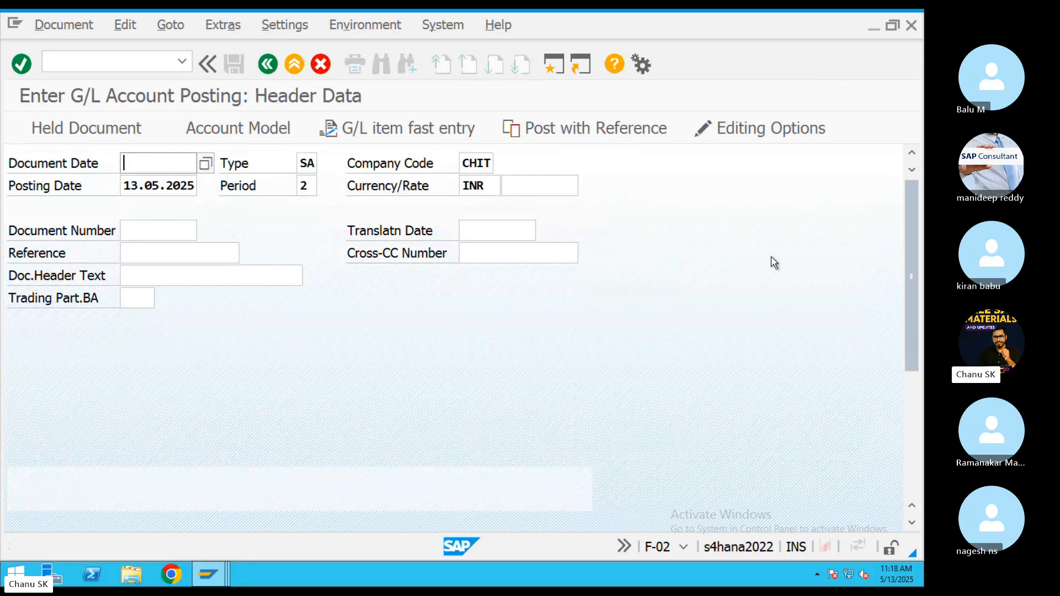
pyautogui.moveTo(127, 189); pyautogui.dragTo(288, 194)
pyautogui.hotkey('ctrl', 'c')
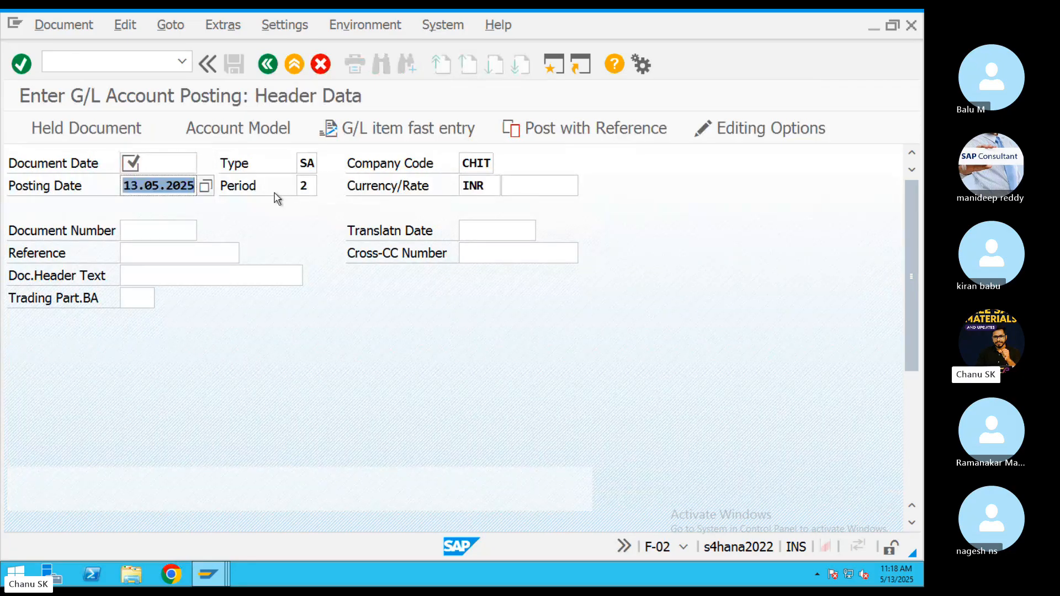
pyautogui.click(174, 162)
pyautogui.hotkey('ctrl', 'v')
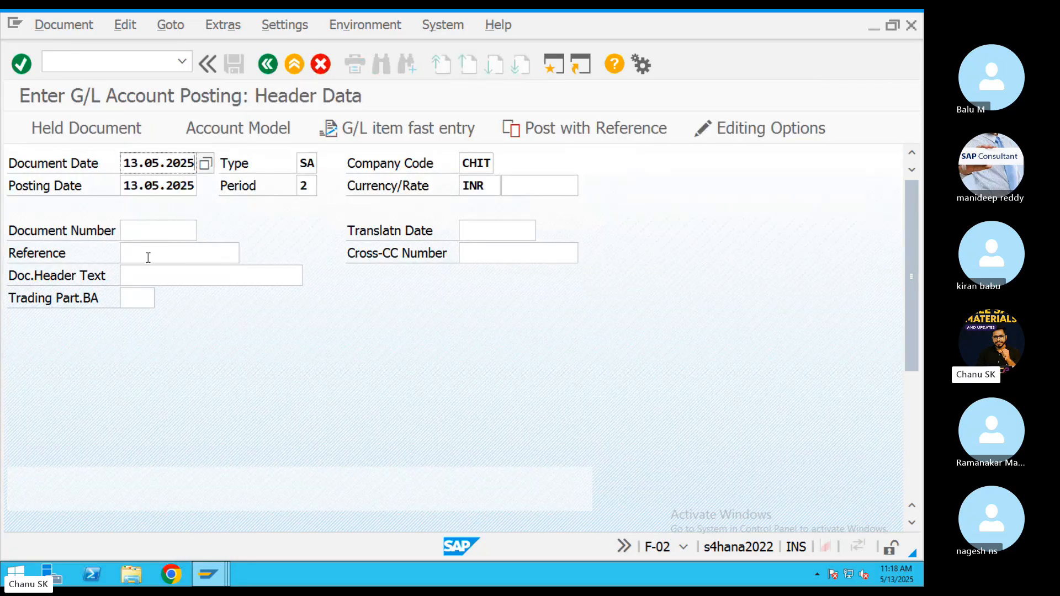
pyautogui.click(148, 257)
pyautogui.write('REf4343')
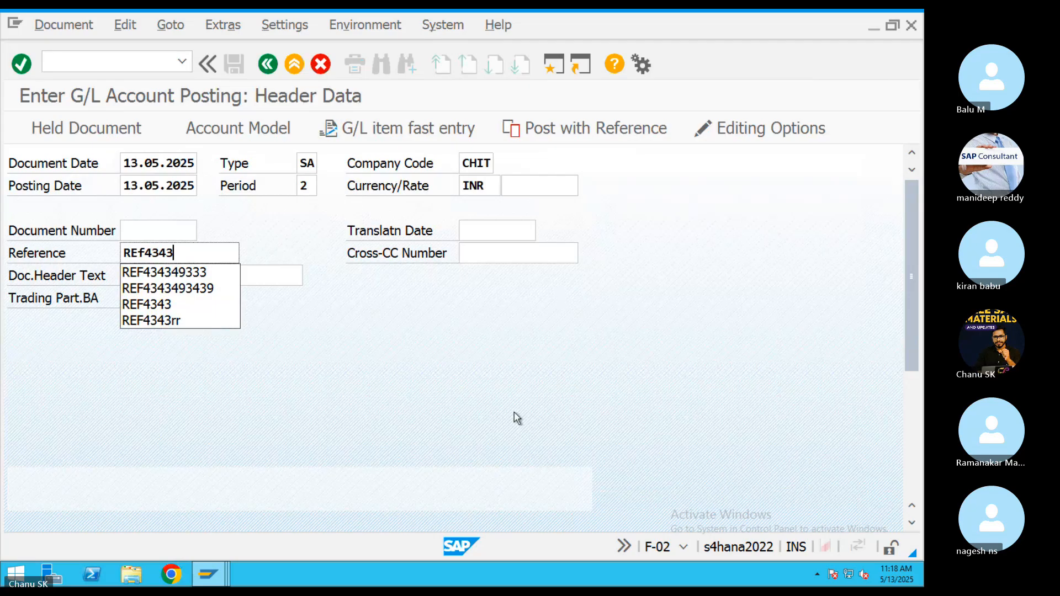
pyautogui.press('Escape')
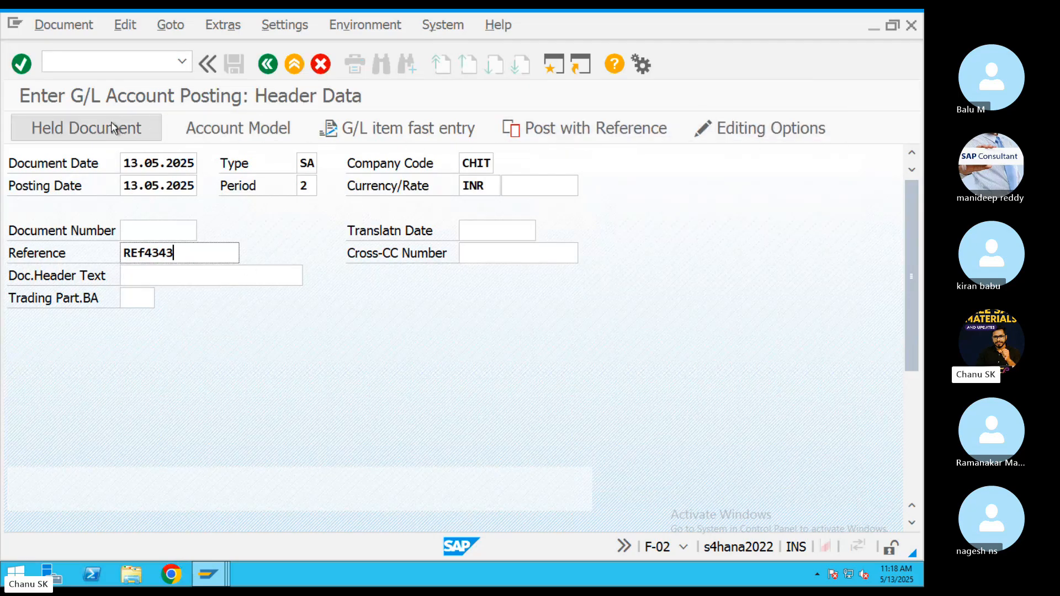
# In fast entry, add posting key 40 to Rent Ac 400300 and 50 to ICICI Bank 200102.
pyautogui.click(411, 132)
pyautogui.write('40')
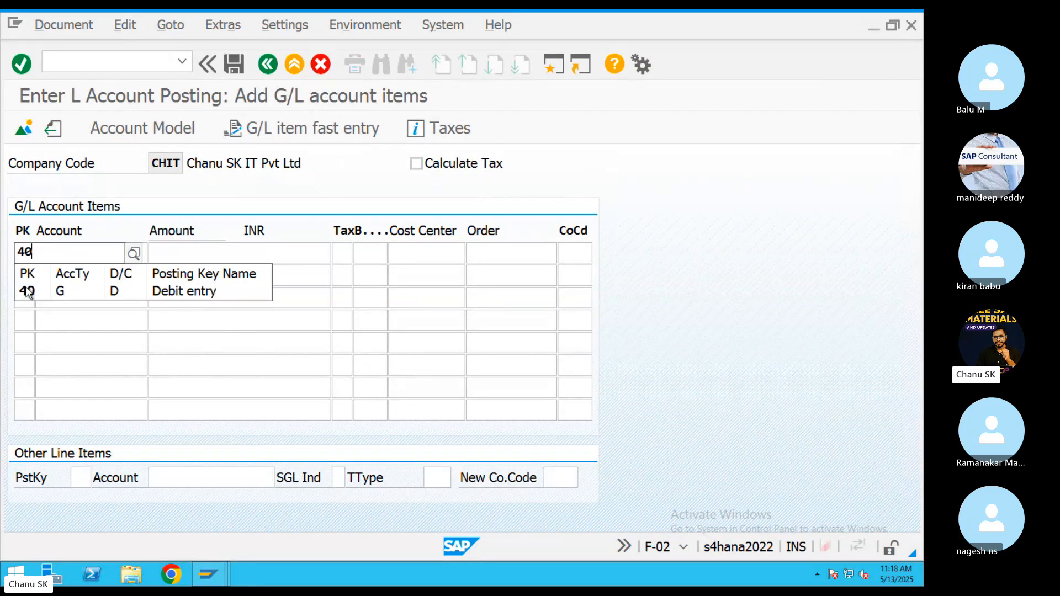
pyautogui.click(25, 287)
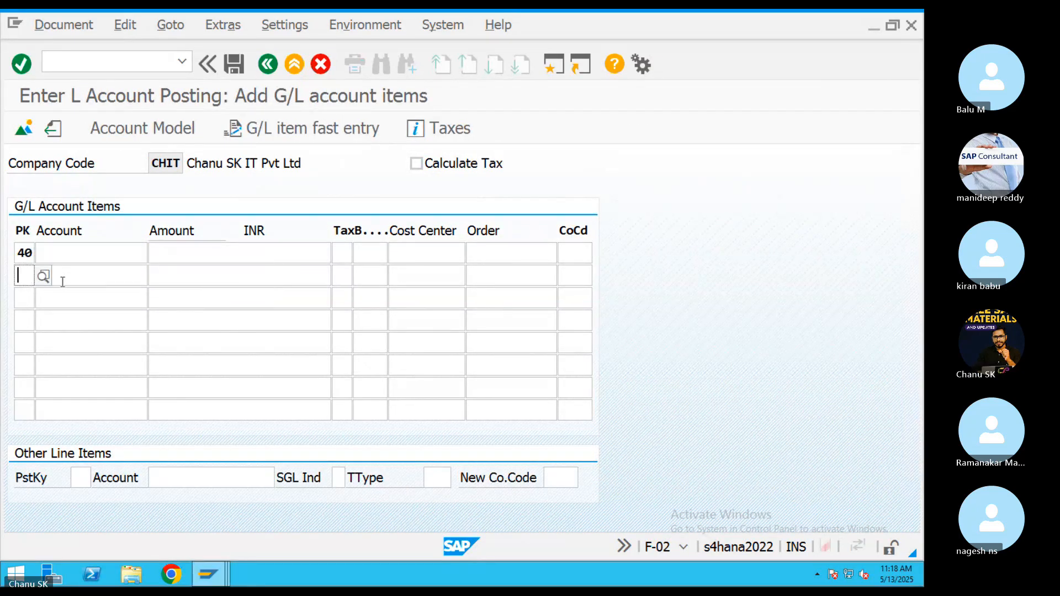
pyautogui.write('50')
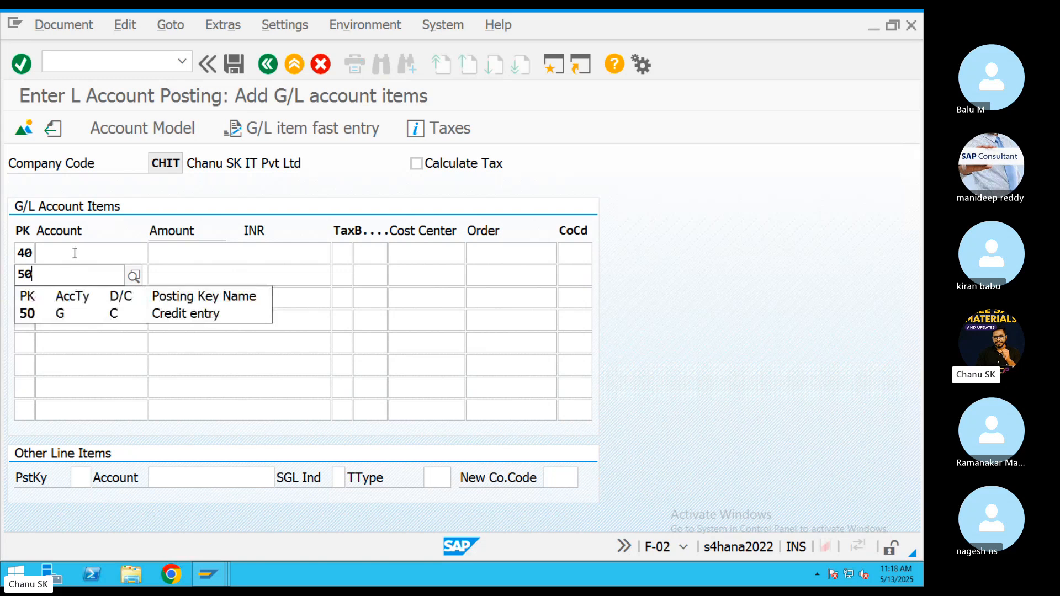
pyautogui.click(75, 253)
pyautogui.click(153, 254)
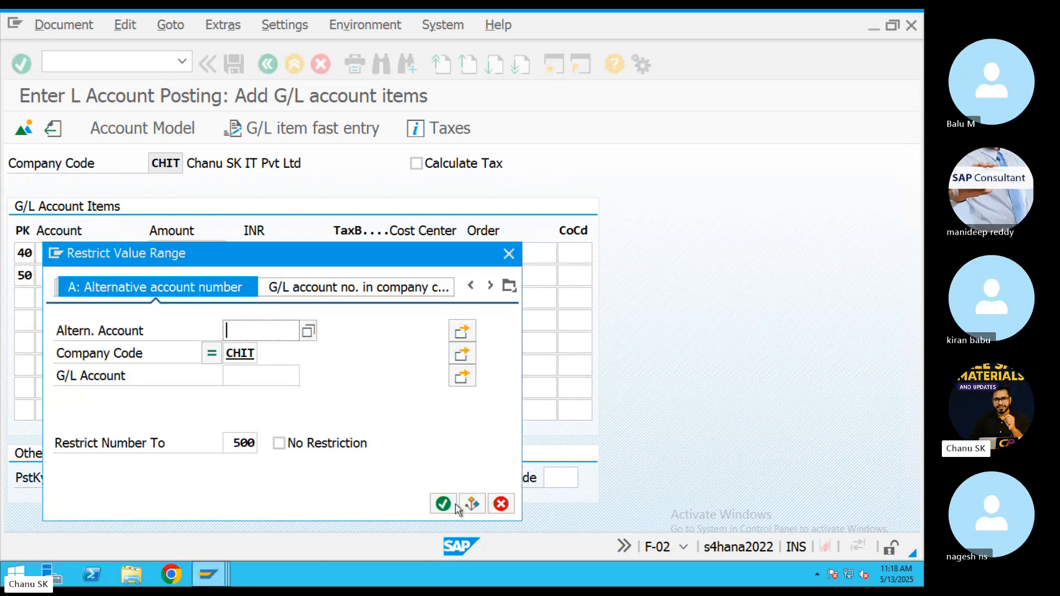
pyautogui.click(443, 503)
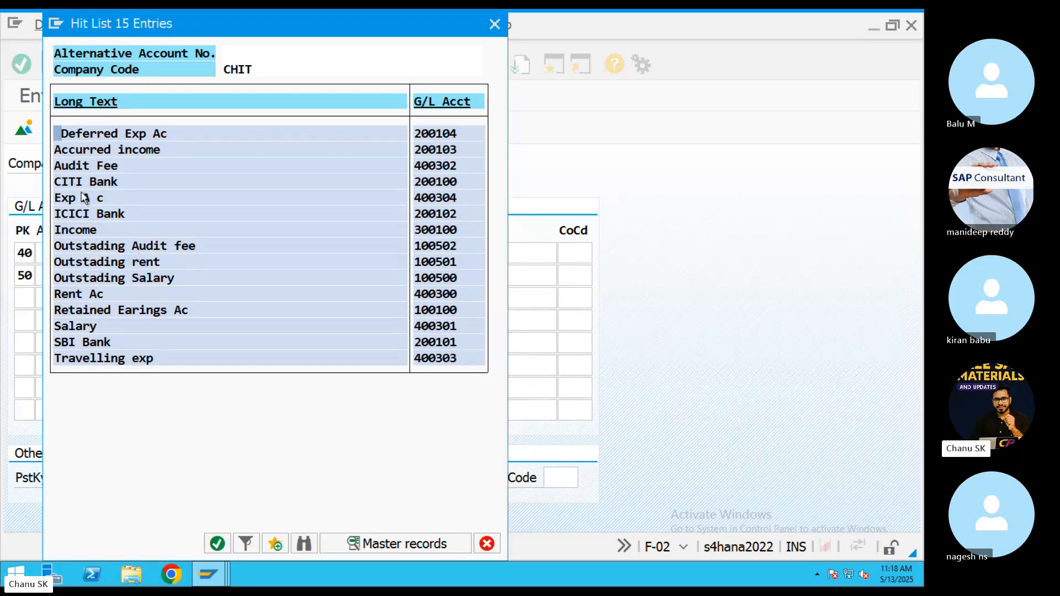
pyautogui.doubleClick(83, 294)
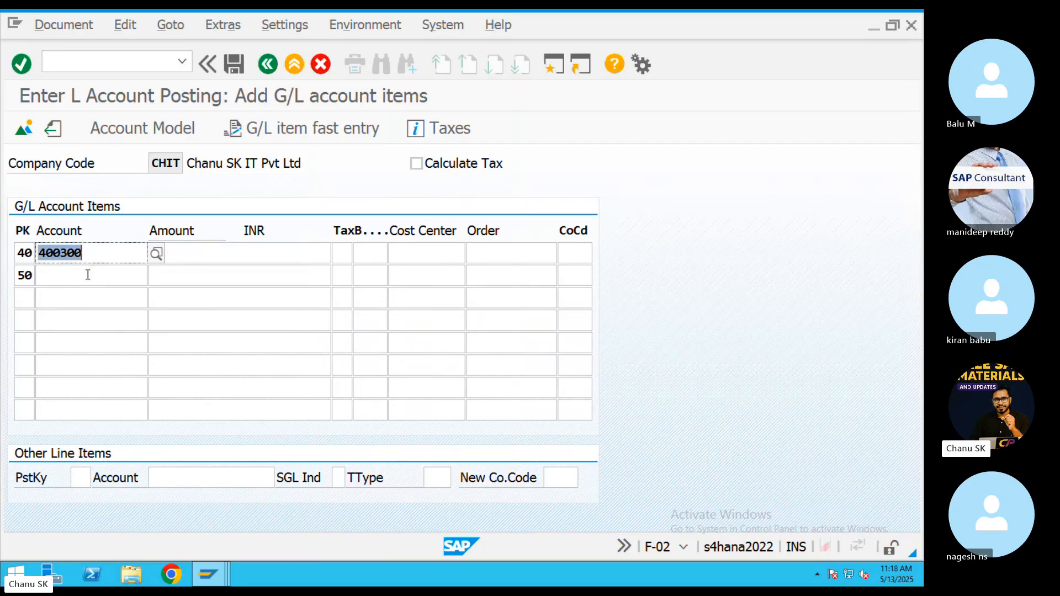
pyautogui.click(88, 275)
pyautogui.click(156, 276)
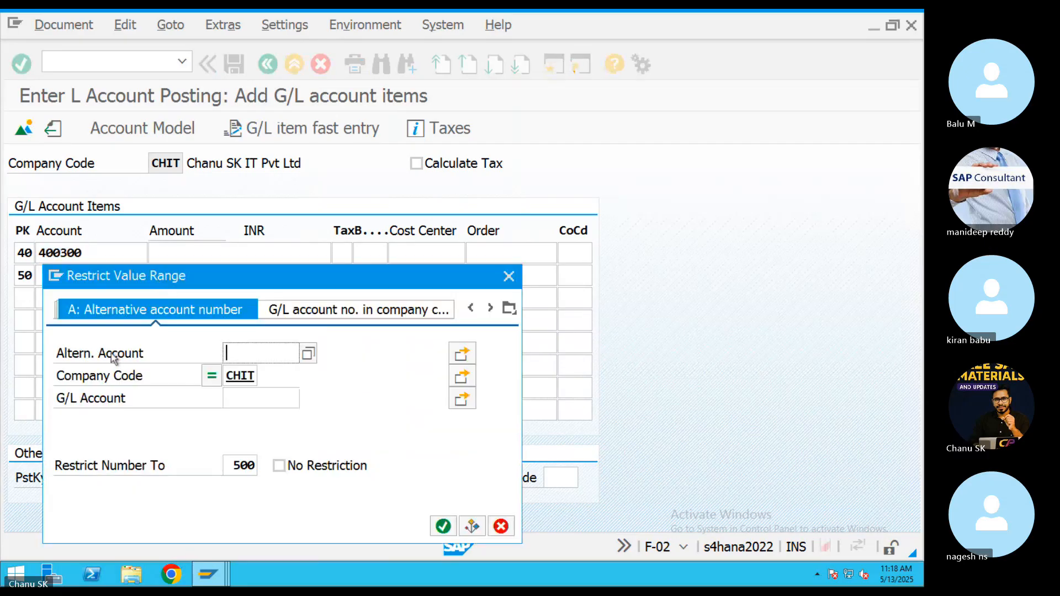
pyautogui.click(443, 524)
pyautogui.doubleClick(90, 213)
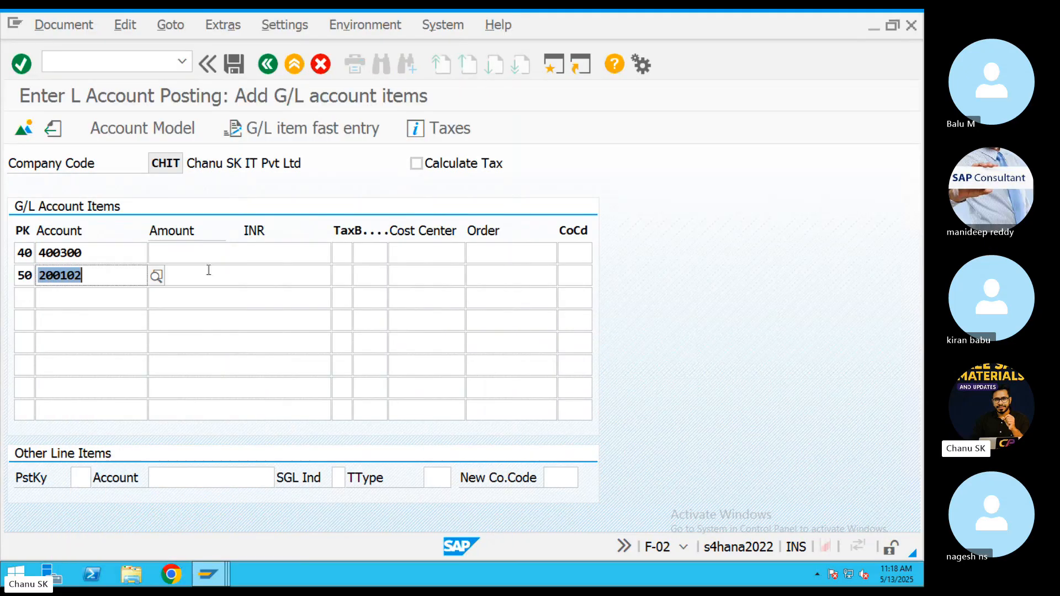
# Enter 50000 on both lines and business area 000 on the rent line.
pyautogui.click(193, 251)
pyautogui.write('0000')
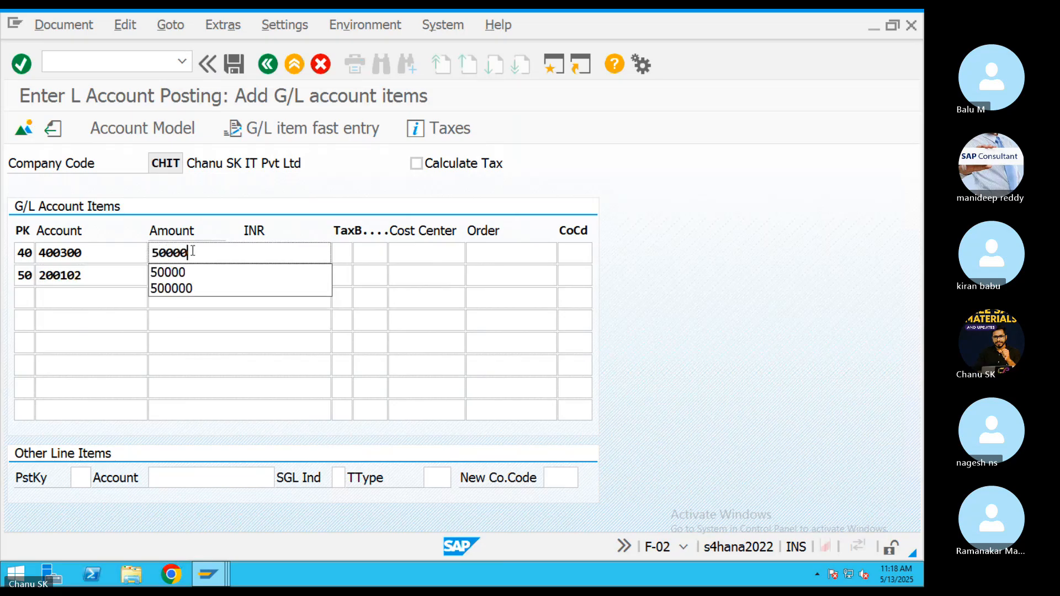
pyautogui.press('Escape')
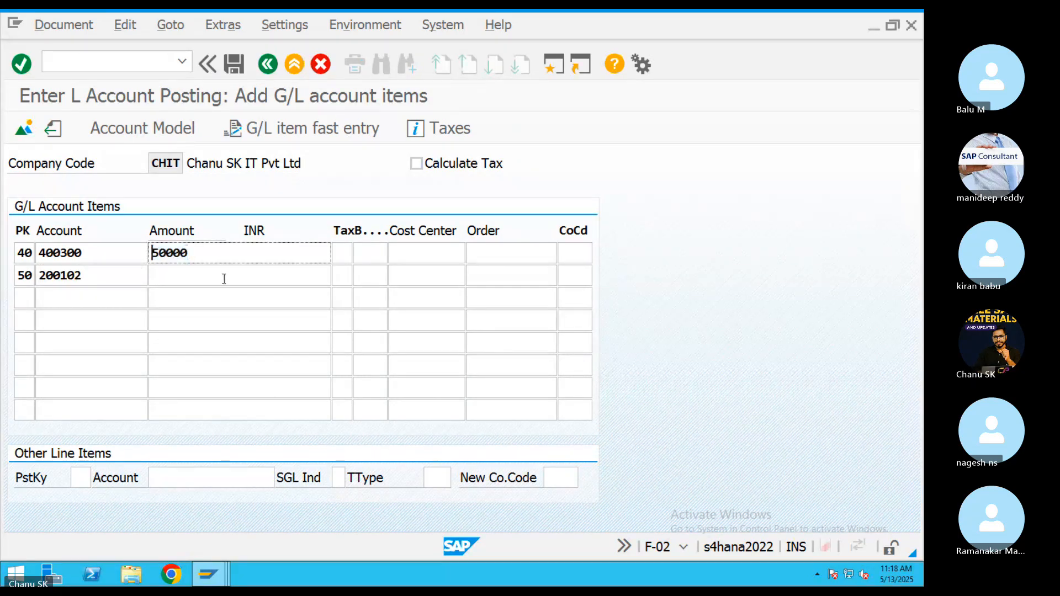
pyautogui.click(224, 277)
pyautogui.write('50000')
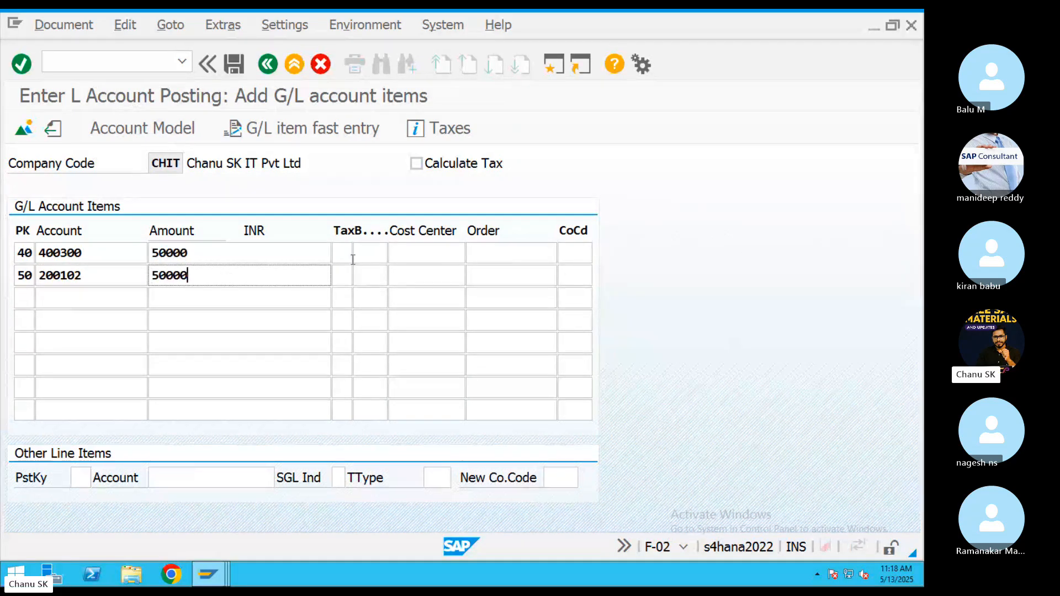
pyautogui.press('Return')
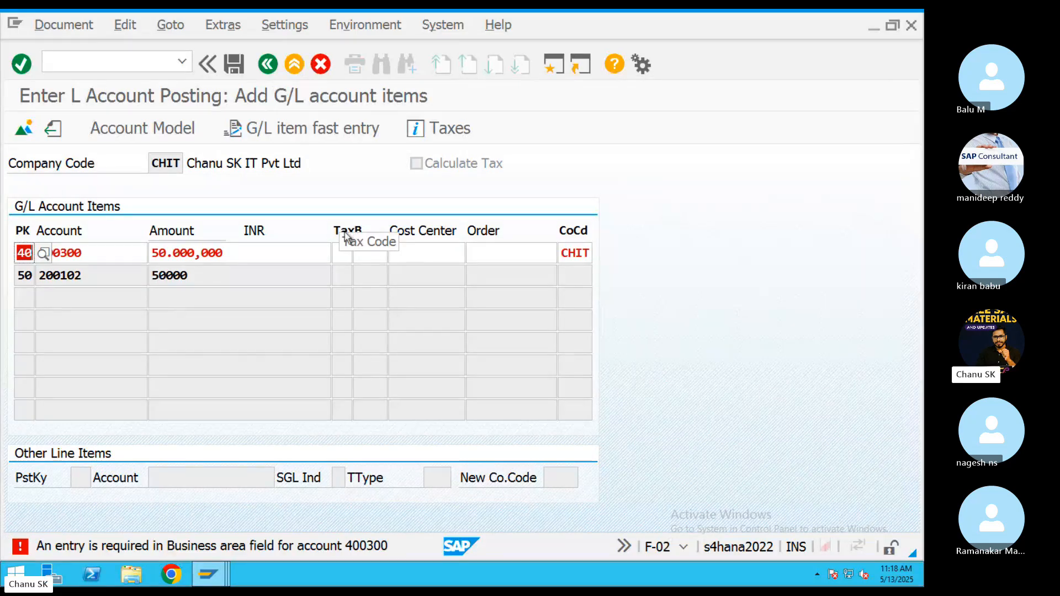
pyautogui.click(341, 254)
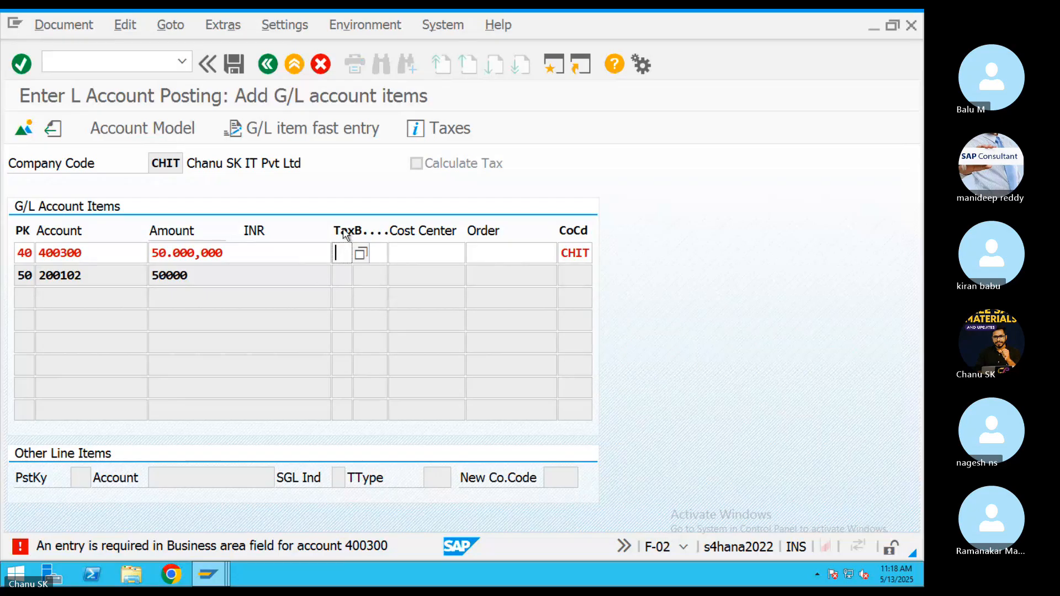
pyautogui.click(370, 247)
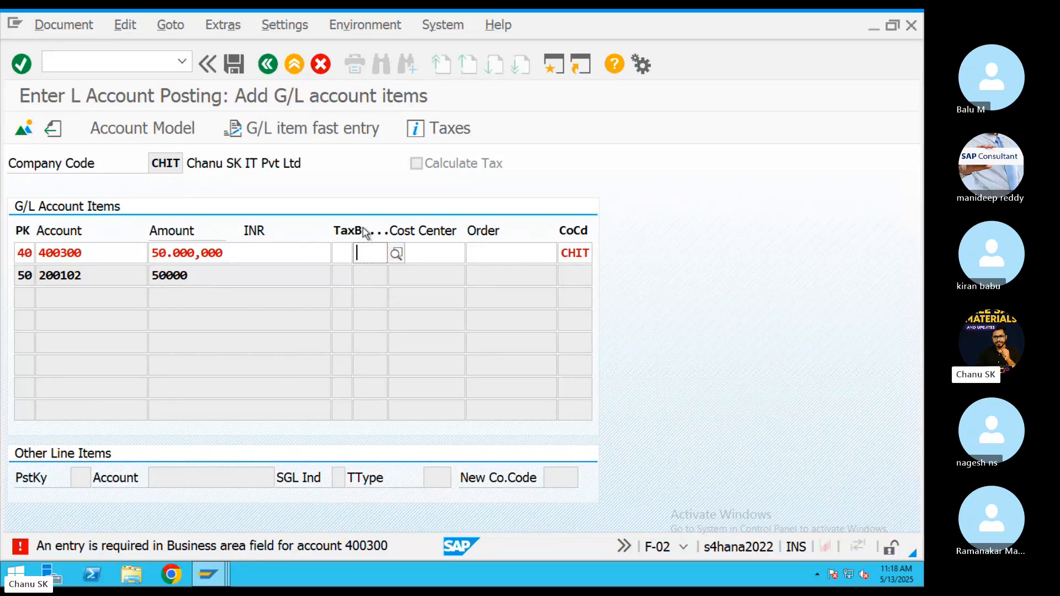
pyautogui.click(397, 253)
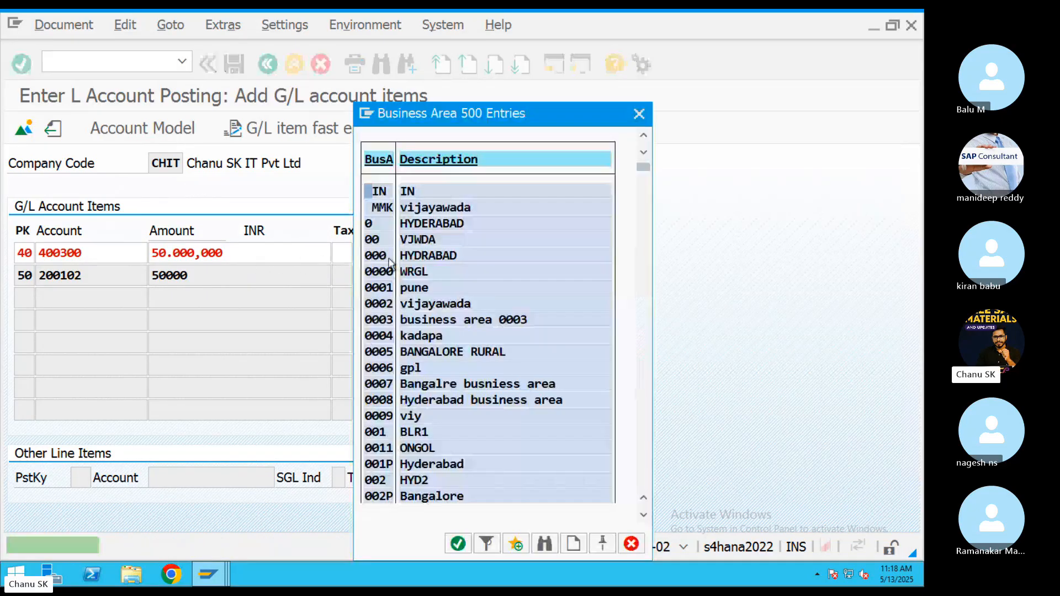
pyautogui.doubleClick(426, 282)
pyautogui.press('Return')
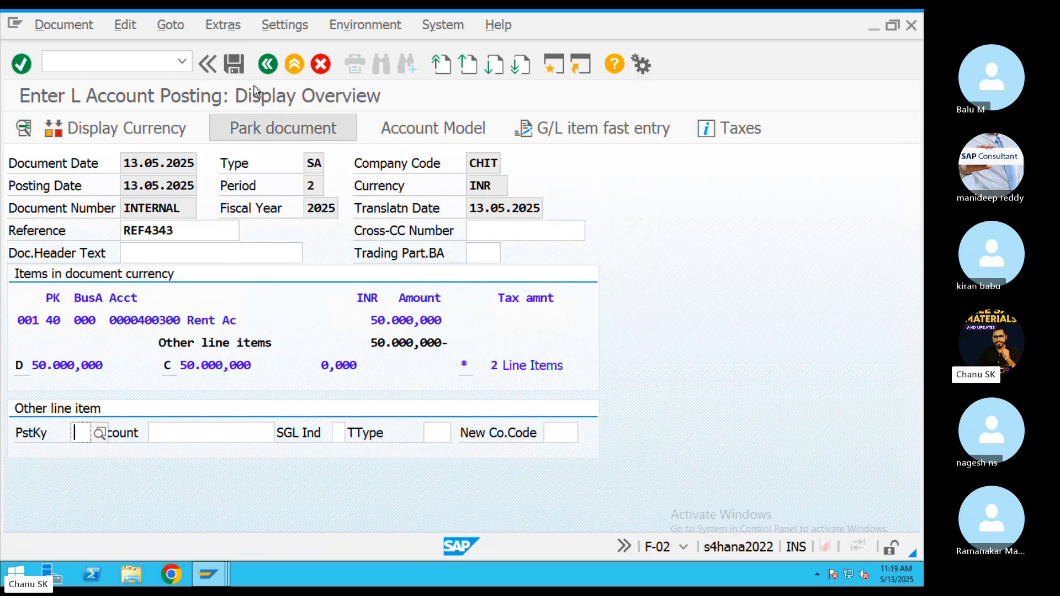
# Add item text 'test' to the rent line and post as document 10015.
pyautogui.click(234, 64)
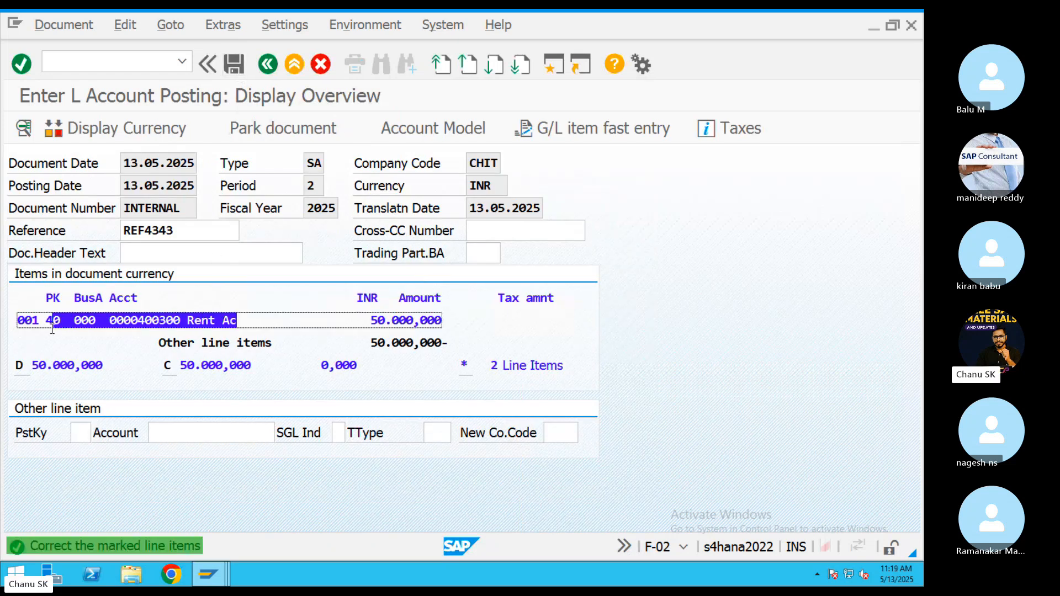
pyautogui.doubleClick(211, 324)
pyautogui.click(352, 373)
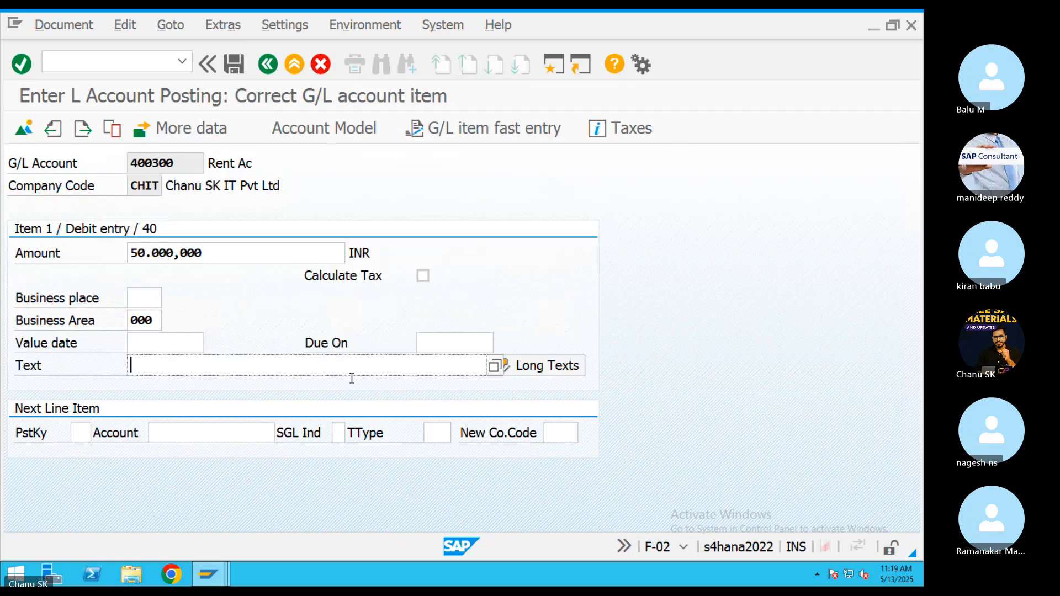
pyautogui.write('test')
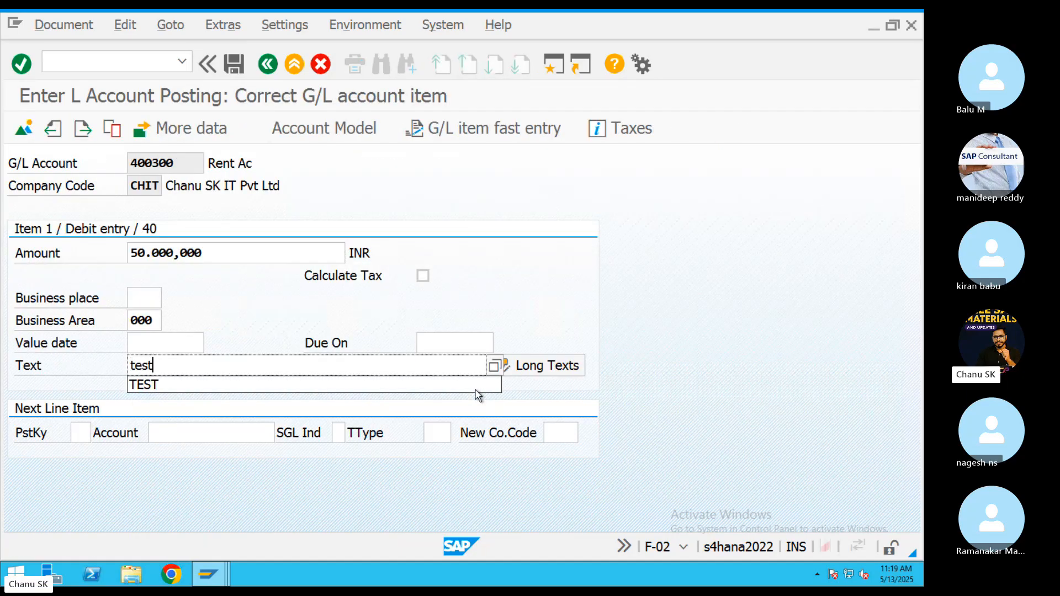
pyautogui.press('Return')
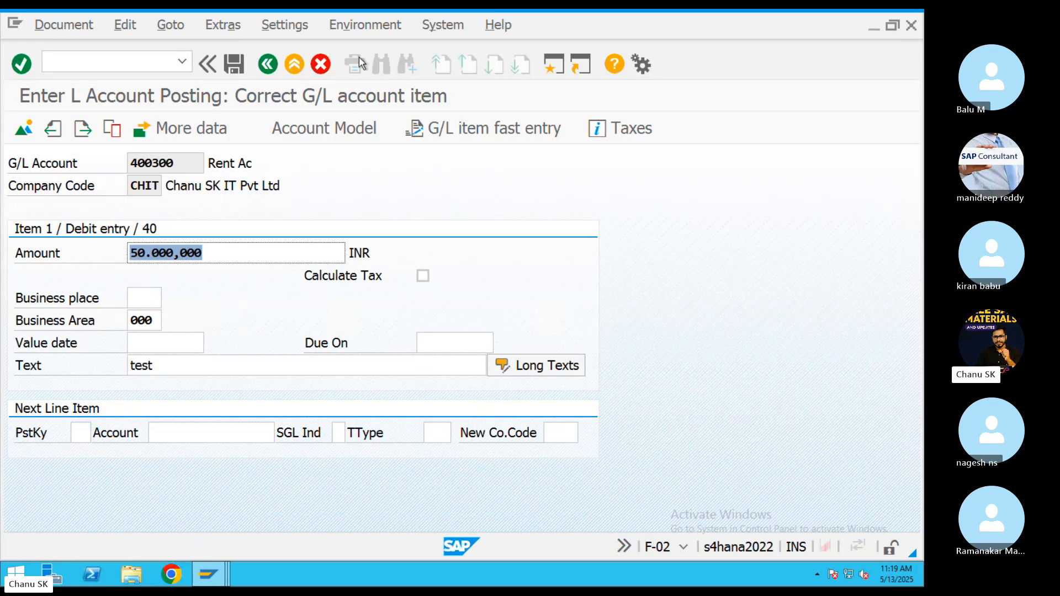
pyautogui.click(235, 69)
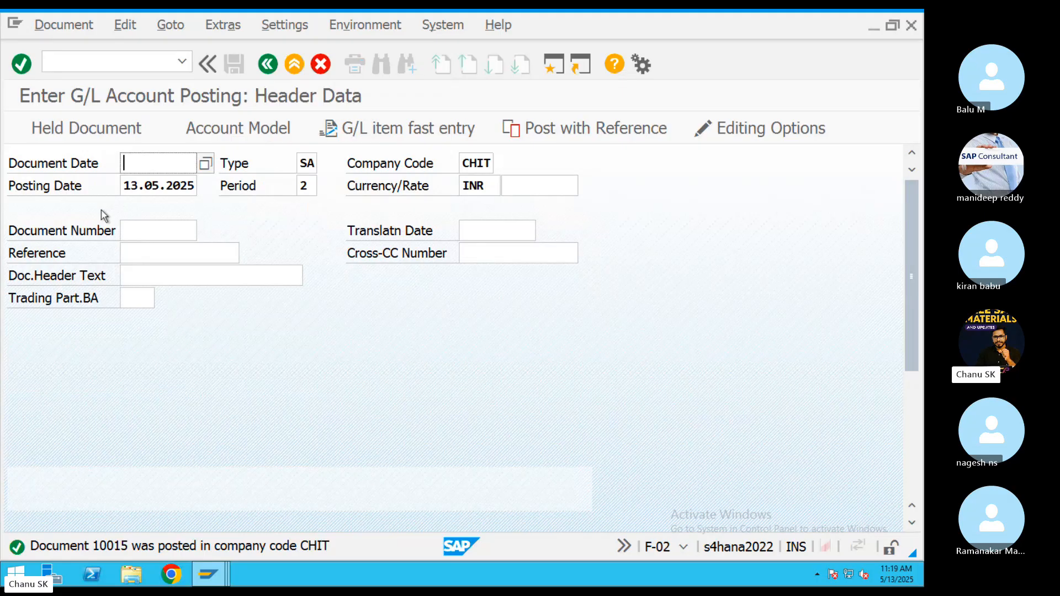
# Reuse document date 13.05.2025 and reference REF4343 in the F-02 header.
pyautogui.press('Down')
pyautogui.click(156, 182)
pyautogui.click(138, 251)
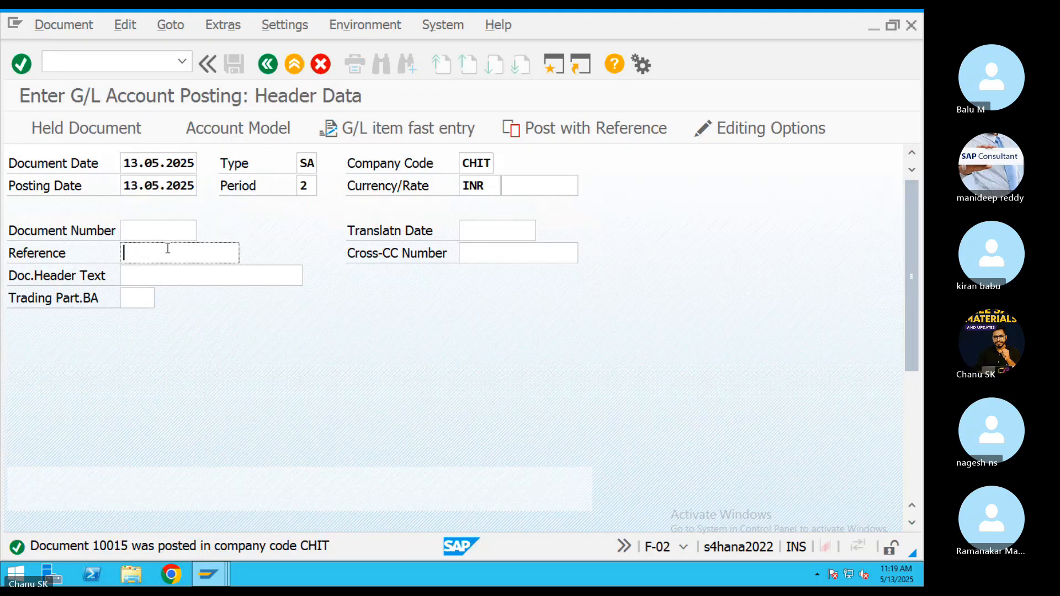
pyautogui.press('Down')
pyautogui.click(164, 271)
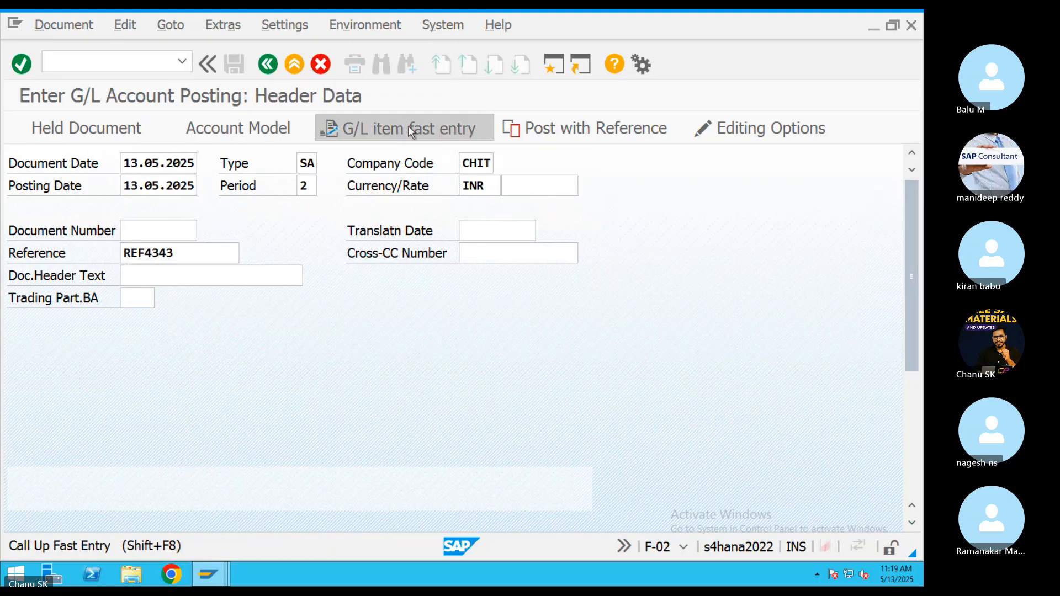
pyautogui.click(419, 130)
# Set posting key 40 on line one and 50 on line two.
pyautogui.press('Down')
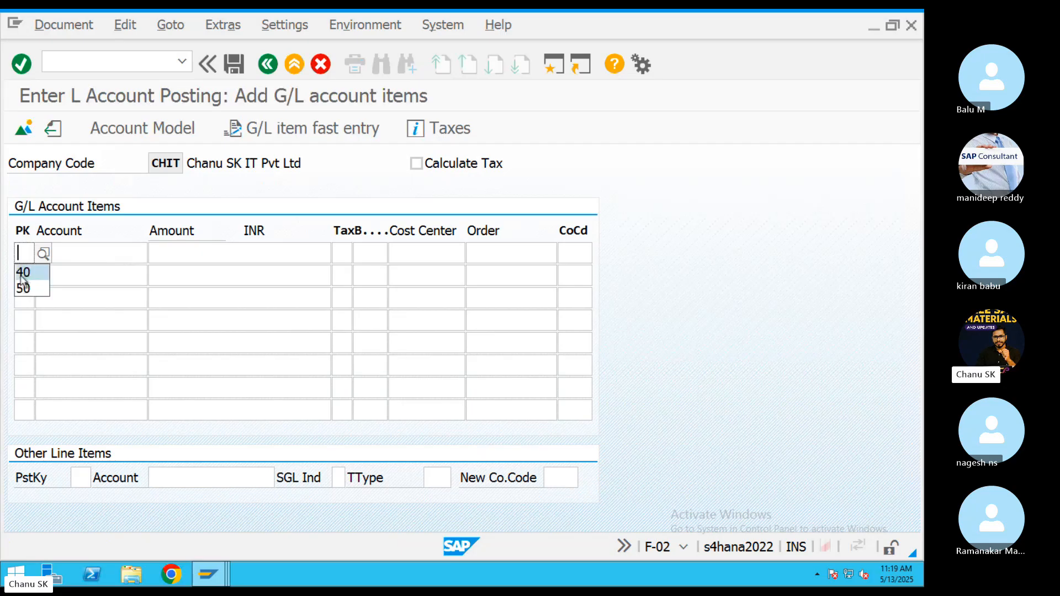
pyautogui.click(23, 274)
pyautogui.click(24, 275)
pyautogui.press('Down')
pyautogui.click(24, 312)
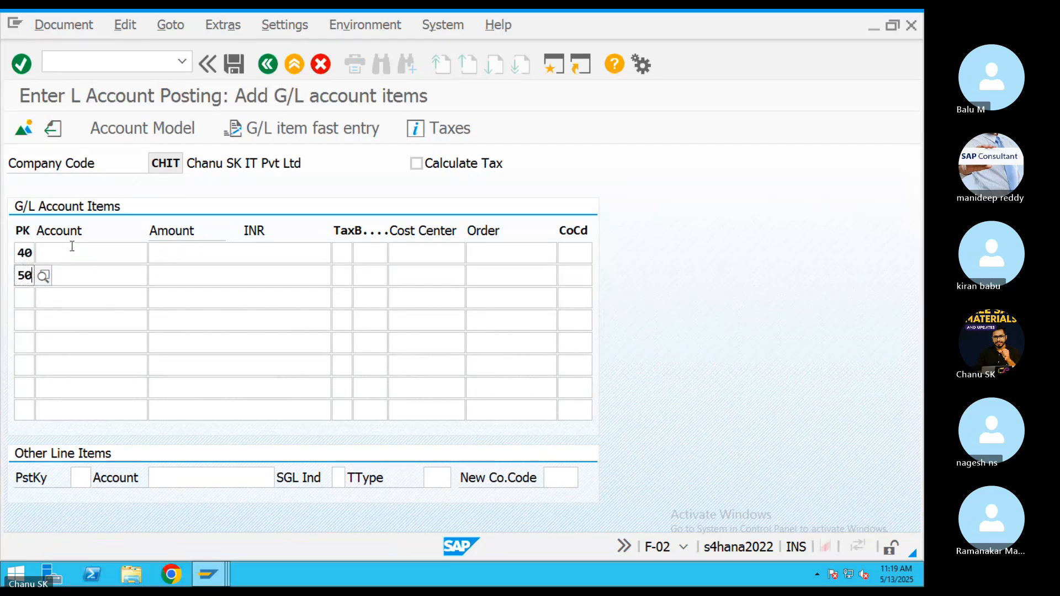
# Assign account 400300 to line one and 200102 to line two, correcting a wrong pick.
pyautogui.click(72, 252)
pyautogui.press('Down')
pyautogui.click(75, 273)
pyautogui.click(75, 273)
pyautogui.press('Down')
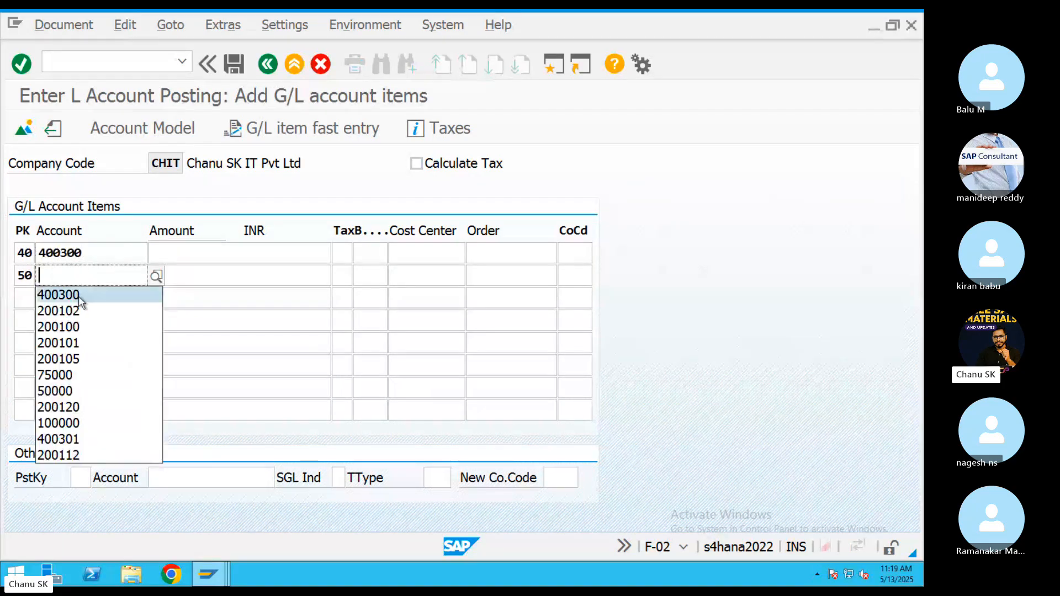
pyautogui.click(77, 295)
pyautogui.doubleClick(78, 276)
pyautogui.press('BackSpace')
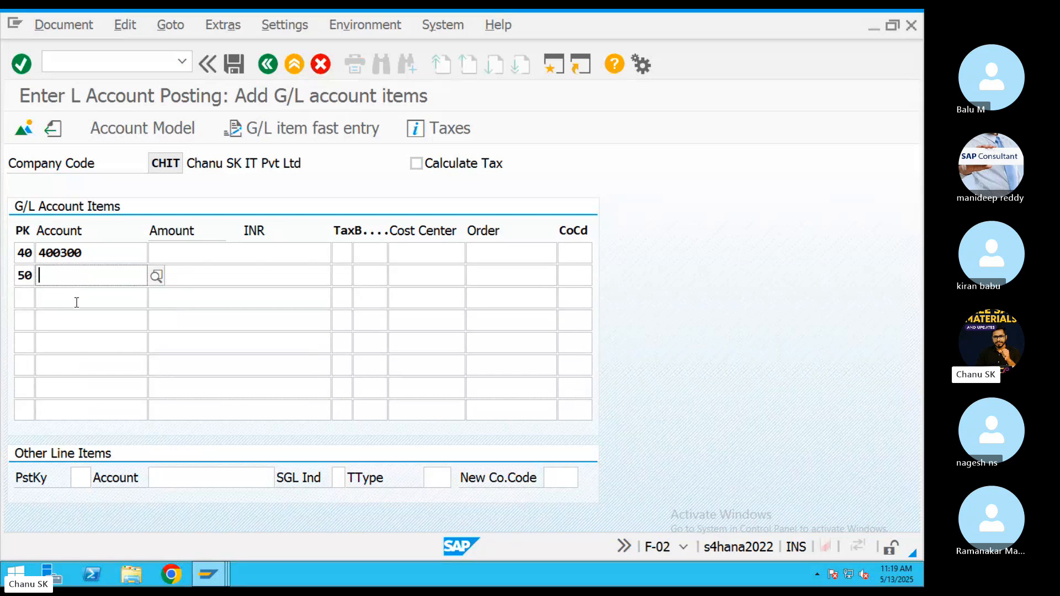
pyautogui.press('Down')
pyautogui.click(70, 309)
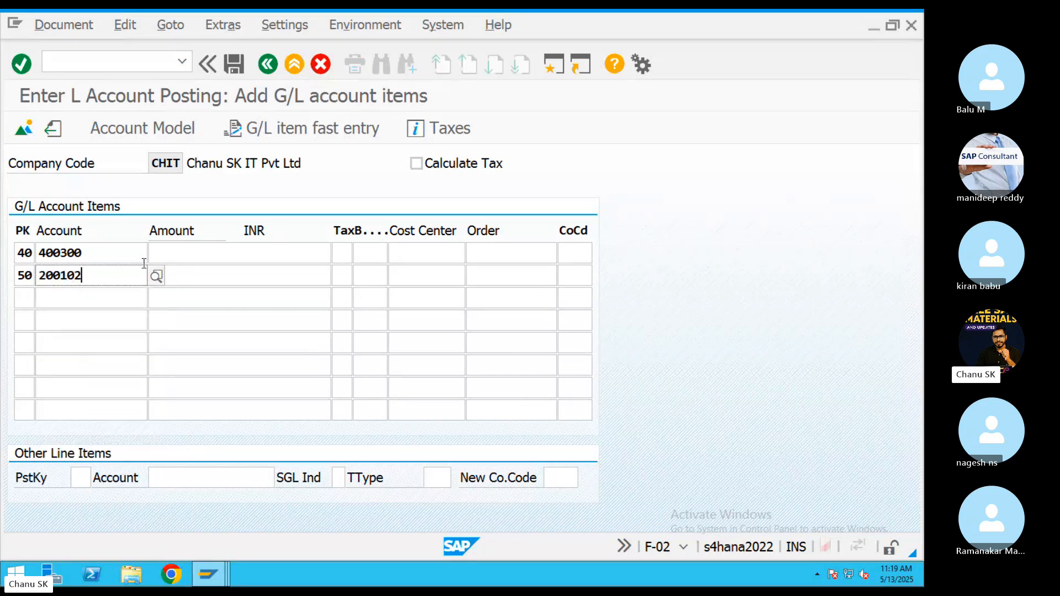
# Enter 50000 as the amount on both lines with business area 000.
pyautogui.click(179, 253)
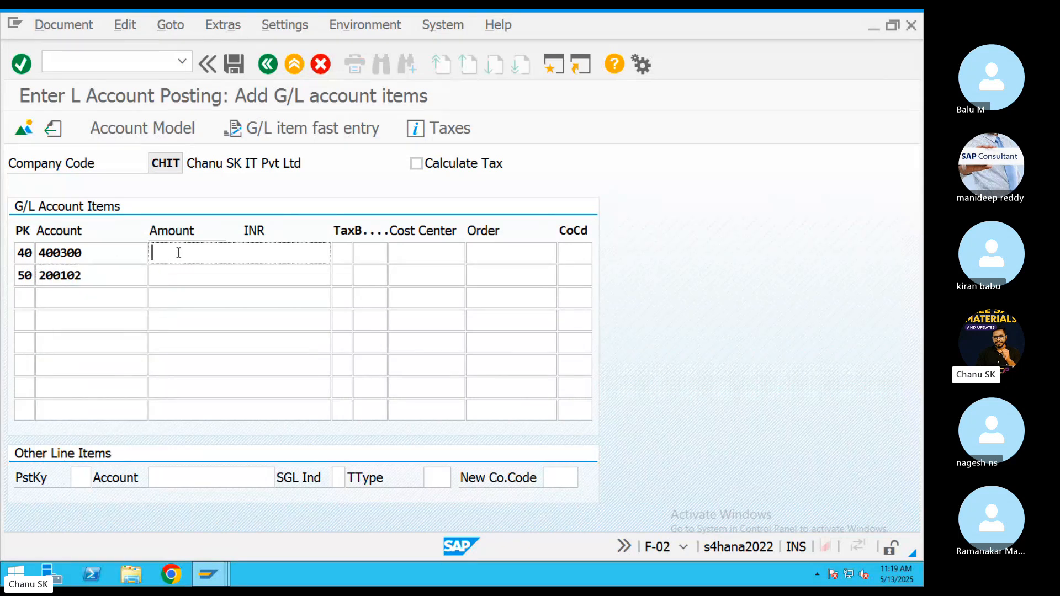
pyautogui.click(173, 270)
pyautogui.click(173, 274)
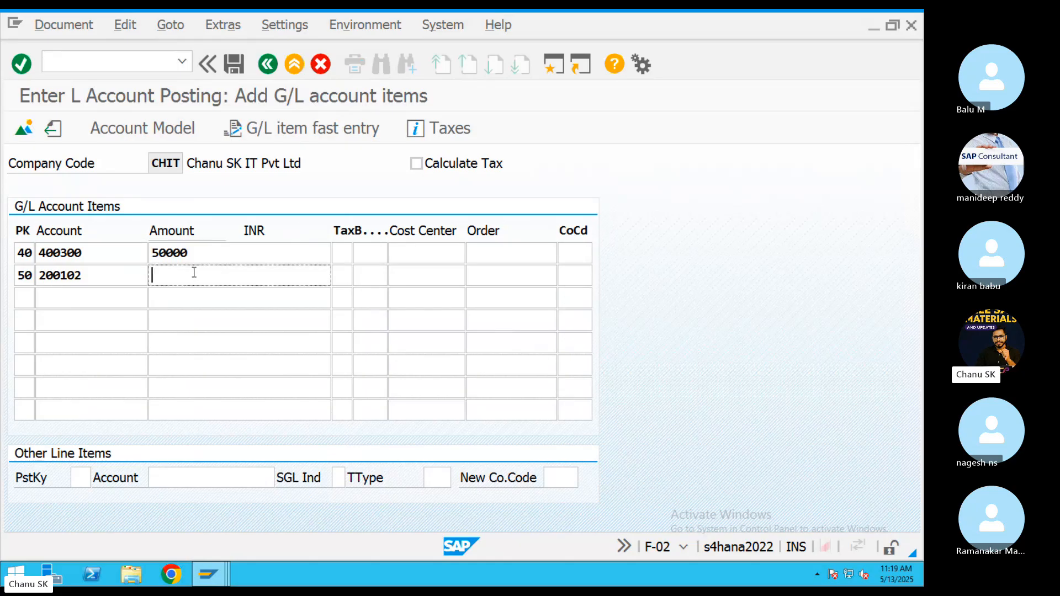
pyautogui.click(195, 271)
pyautogui.click(188, 295)
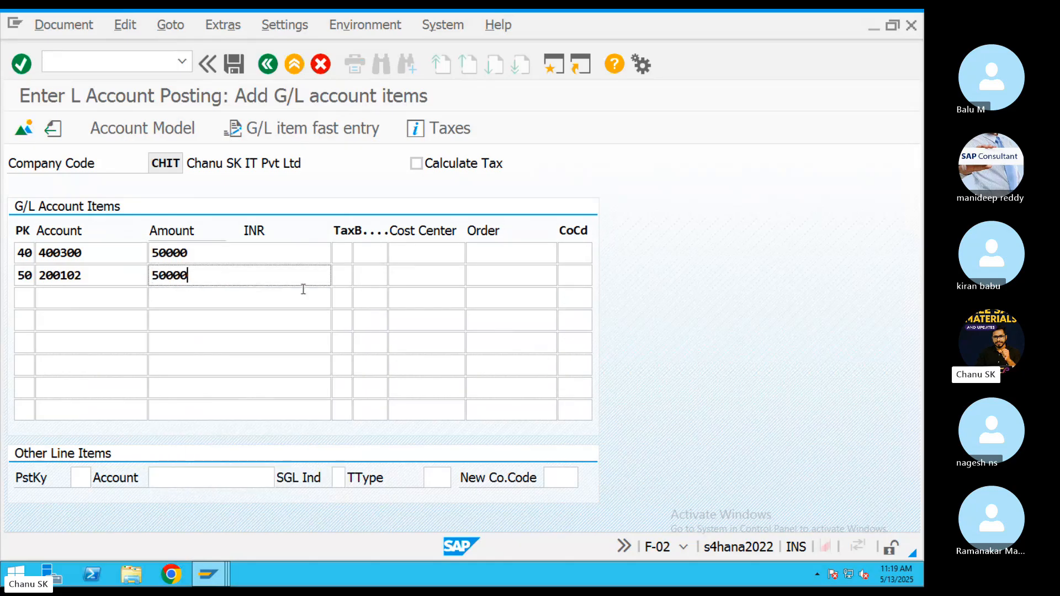
pyautogui.click(378, 254)
pyautogui.click(378, 270)
pyautogui.click(442, 253)
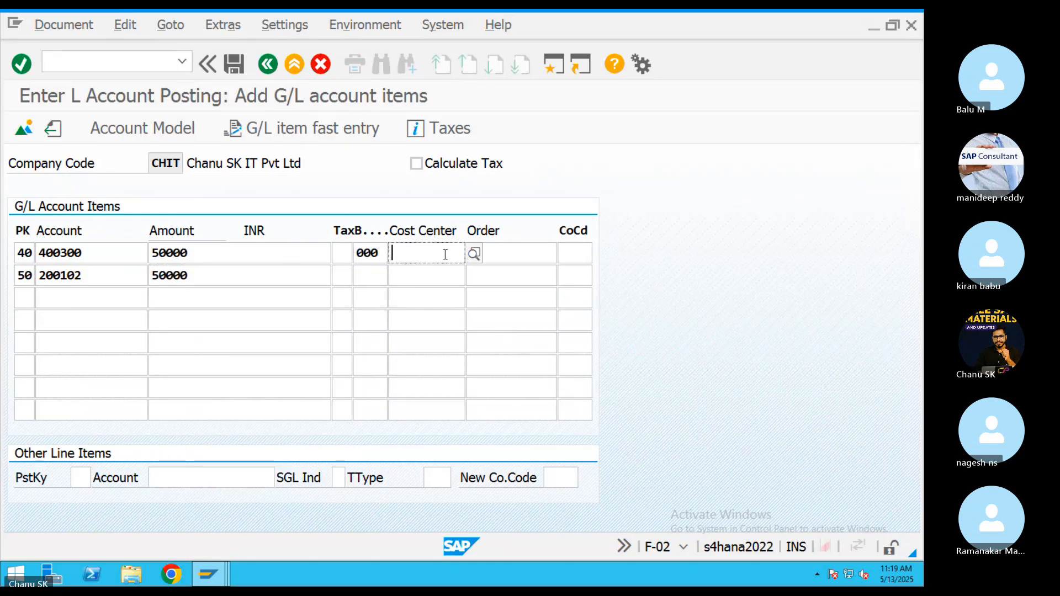
# Post the document, adding item text TEST to the flagged line item.
pyautogui.click(235, 69)
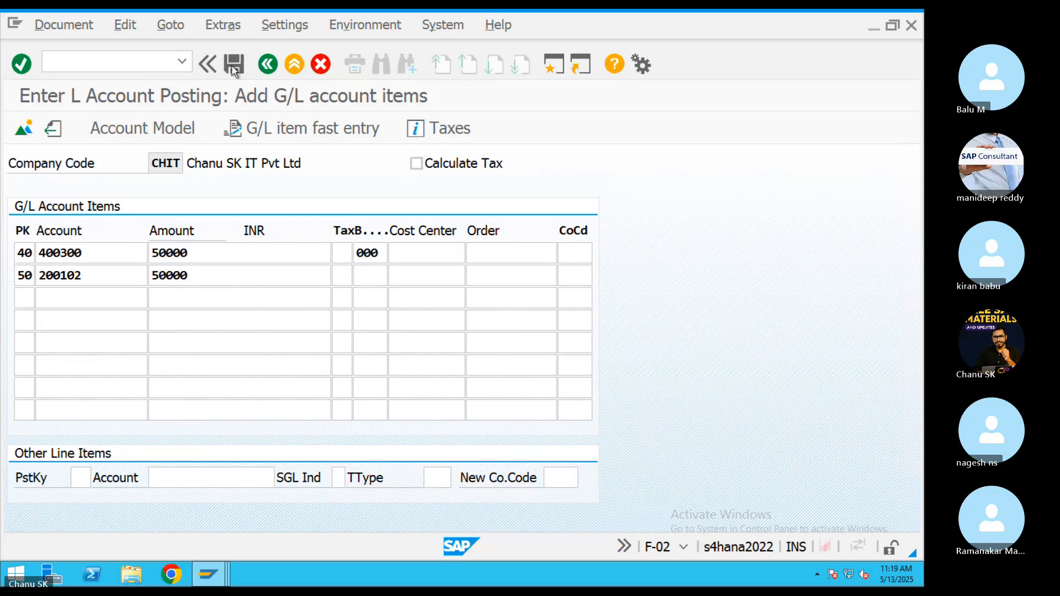
pyautogui.doubleClick(187, 320)
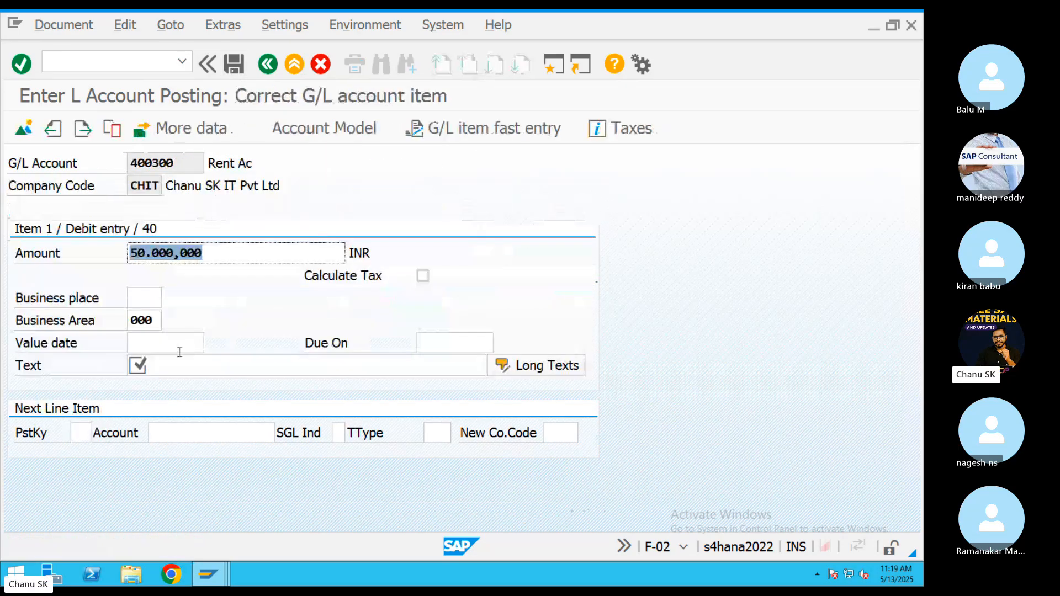
pyautogui.click(150, 370)
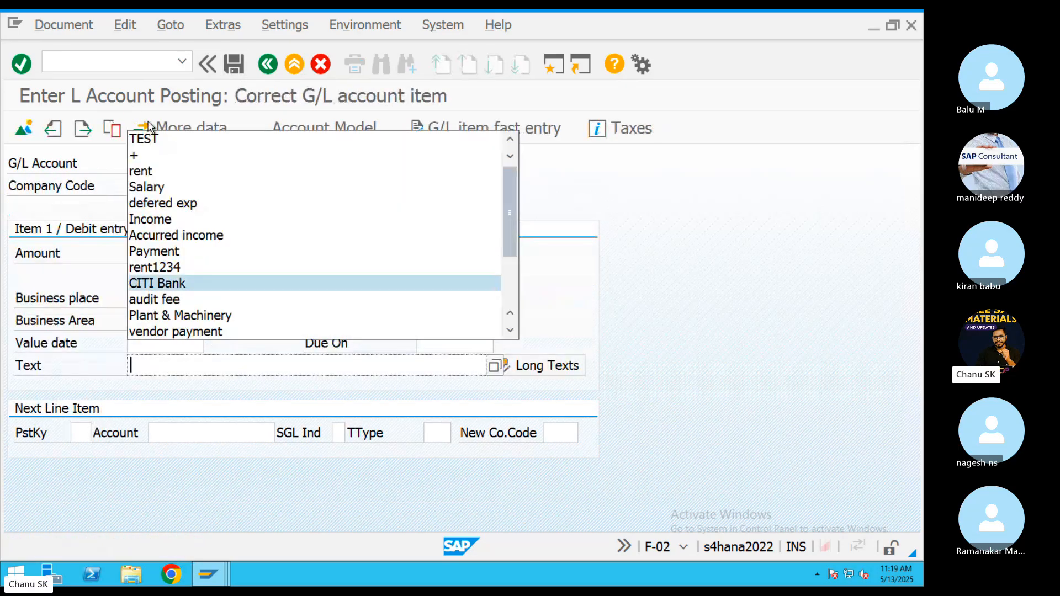
pyautogui.click(152, 141)
pyautogui.click(234, 64)
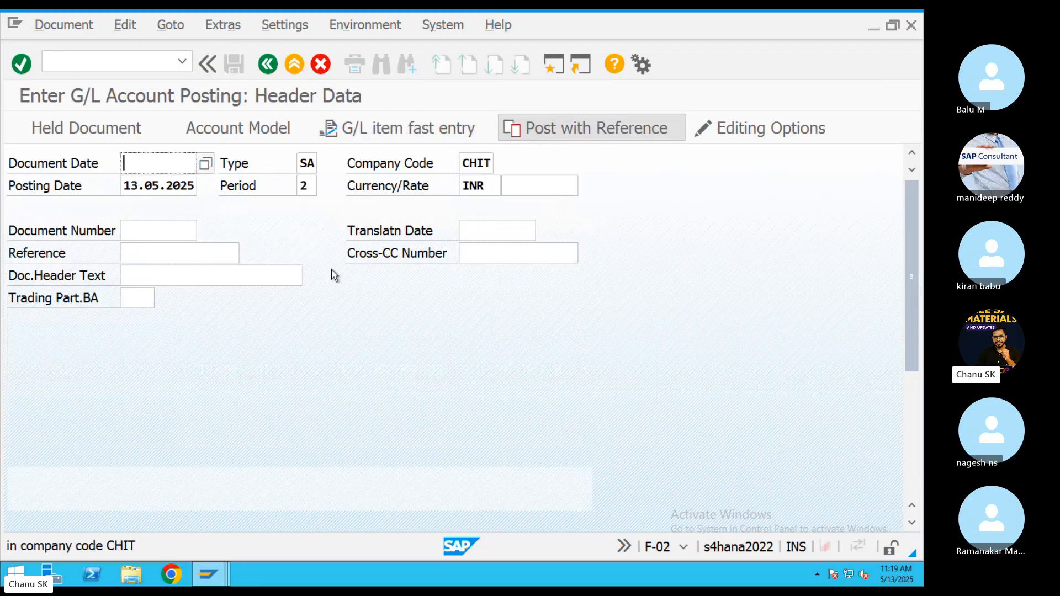
# Switch to the Mac, open TextEdit, and type 'Outstanding Entries Booking' as the first line.
pyautogui.press('super+Tab')
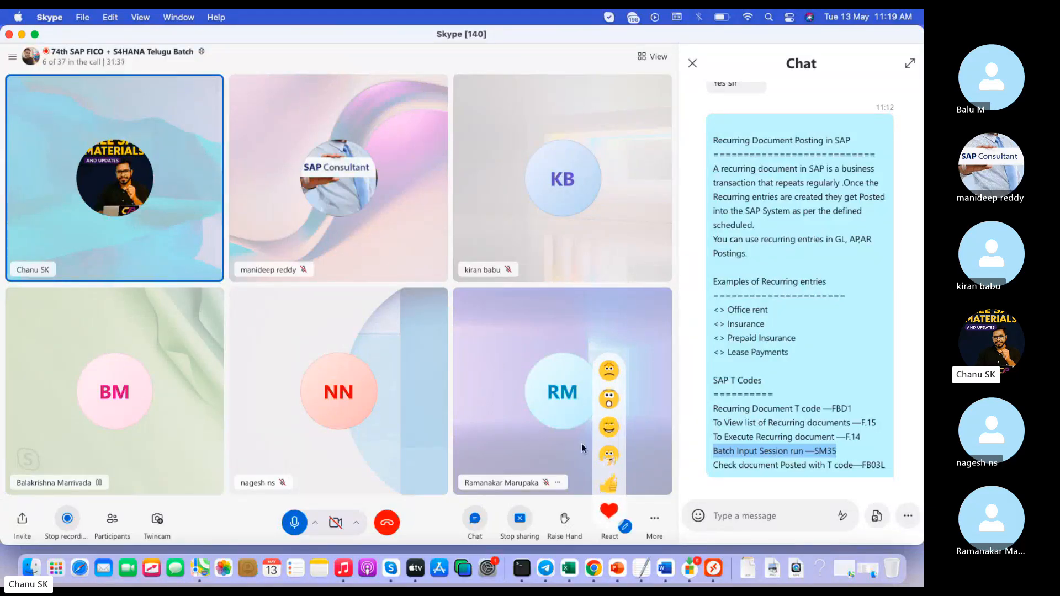
pyautogui.click(638, 566)
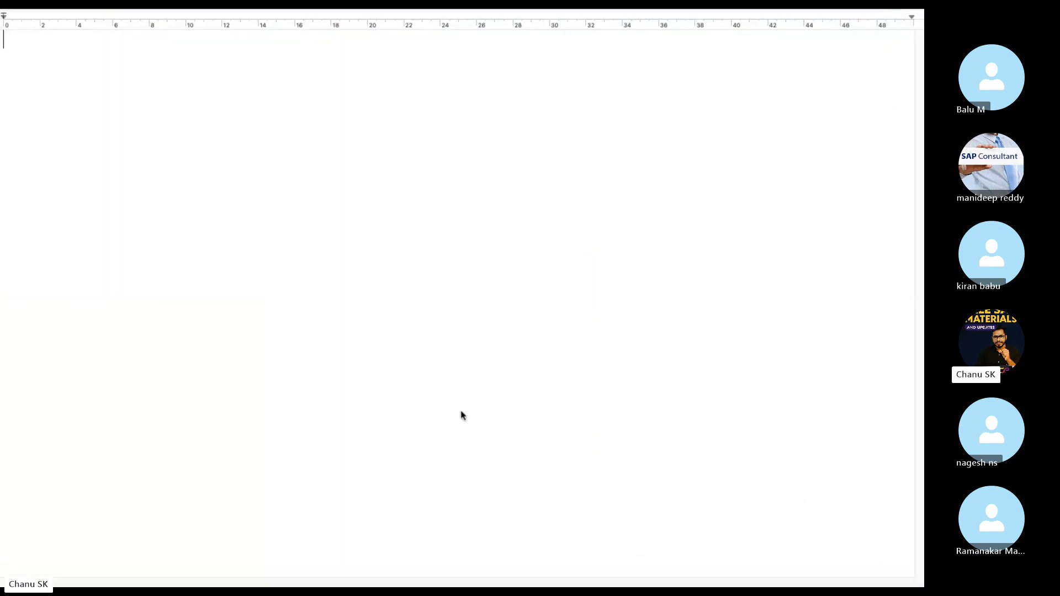
pyautogui.write('Outstanding Ent')
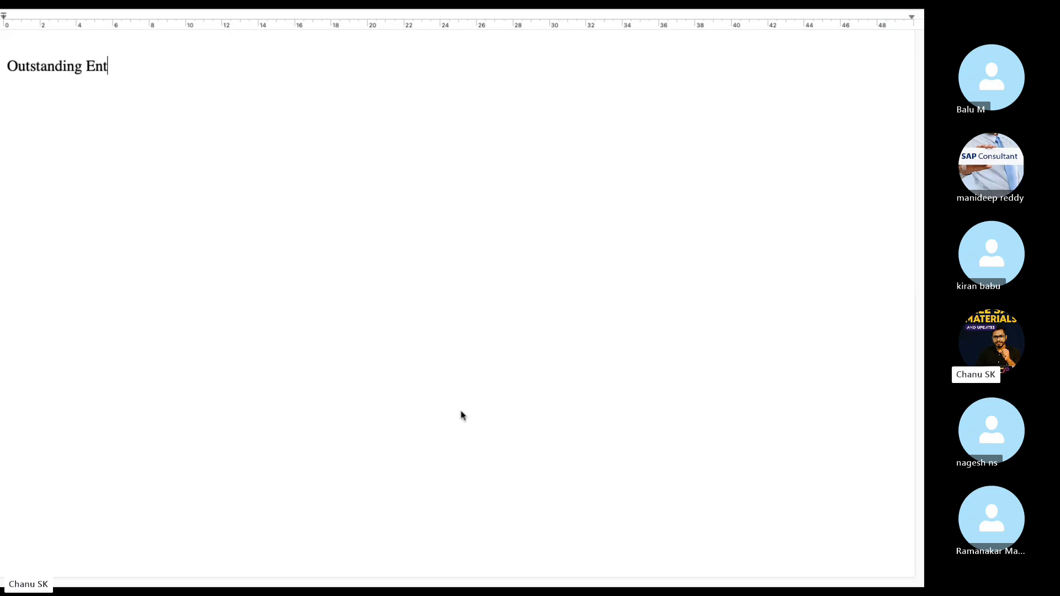
pyautogui.write('ries Booking')
pyautogui.press('Return')
# Add 'Outstanding entries Clearing' as the second line, fixing the spelling via suggestions.
pyautogui.write('O')
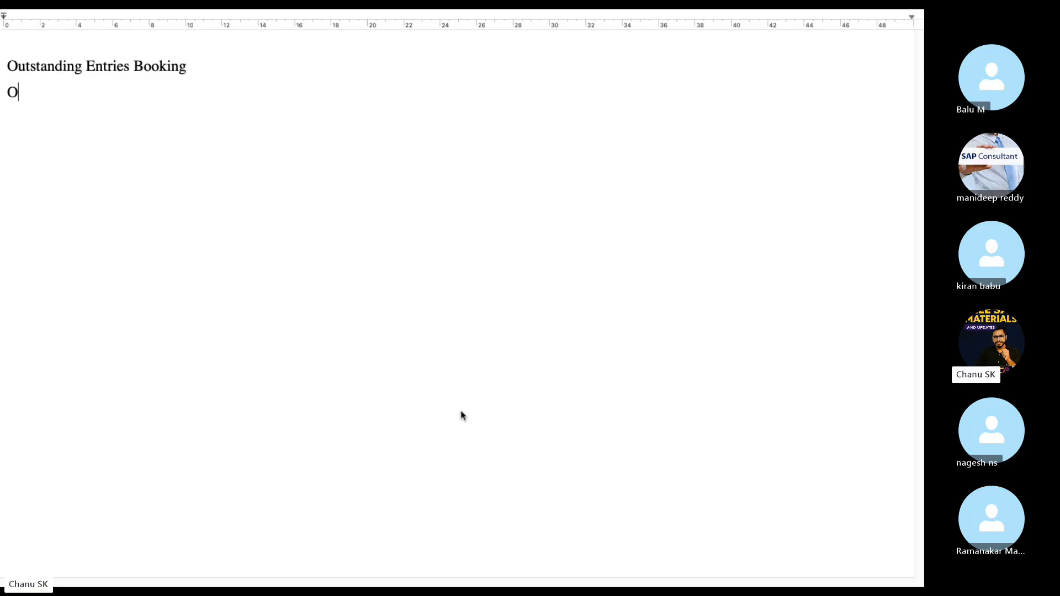
pyautogui.write('utstaind g')
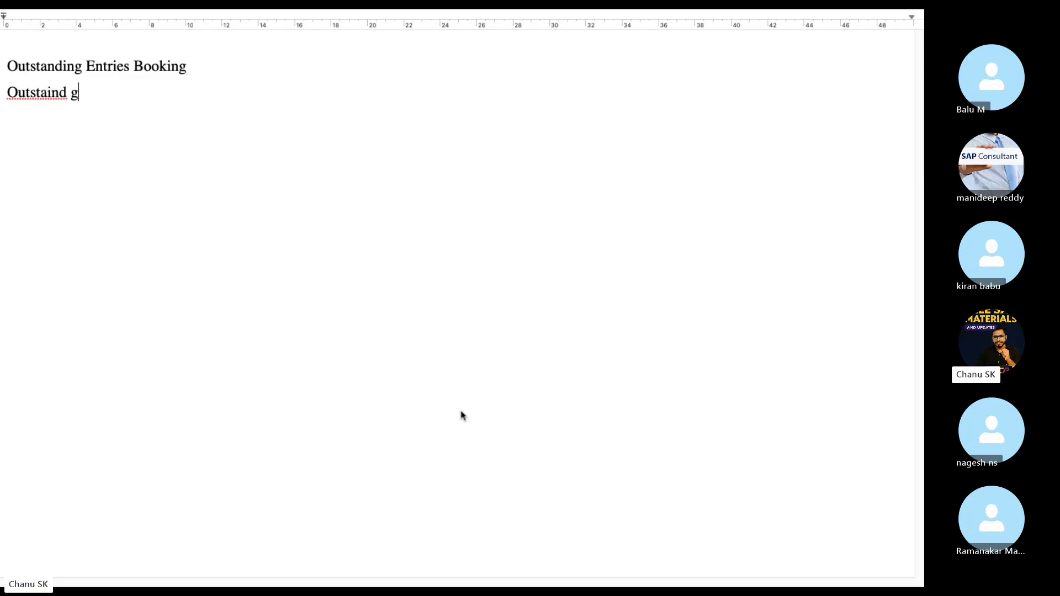
pyautogui.press('BackSpace')
pyautogui.press('BackSpace')
pyautogui.write('g')
pyautogui.press('BackSpace')
pyautogui.write('ing entries Clearing')
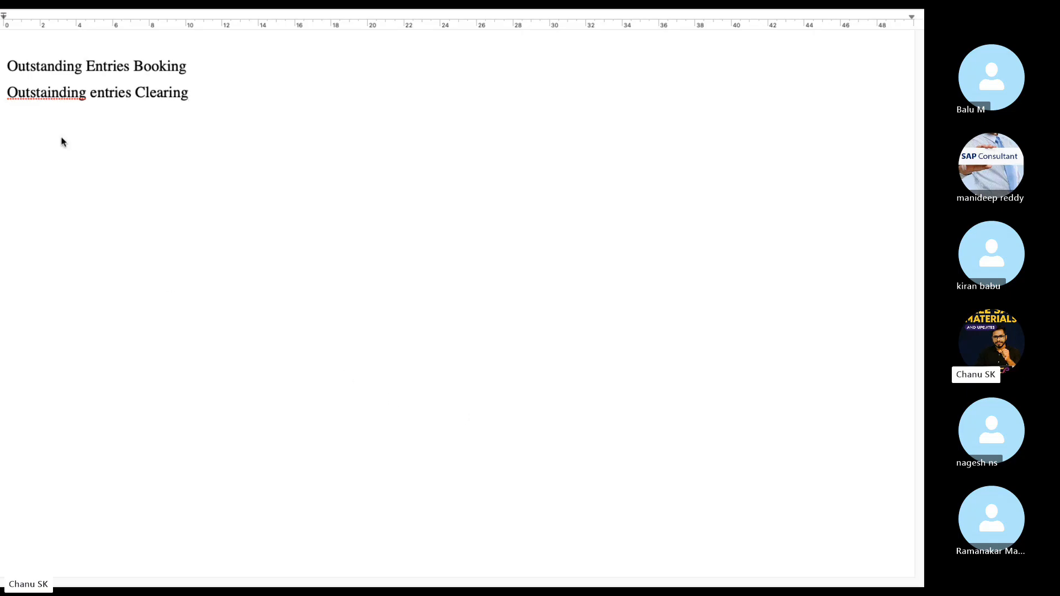
pyautogui.rightClick(44, 97)
pyautogui.click(78, 103)
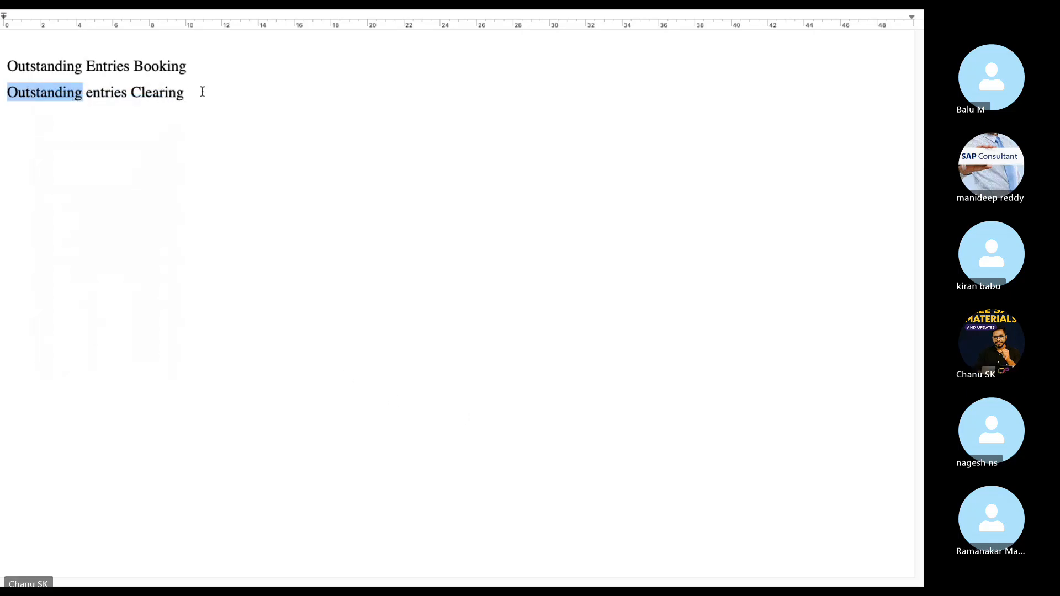
pyautogui.click(203, 92)
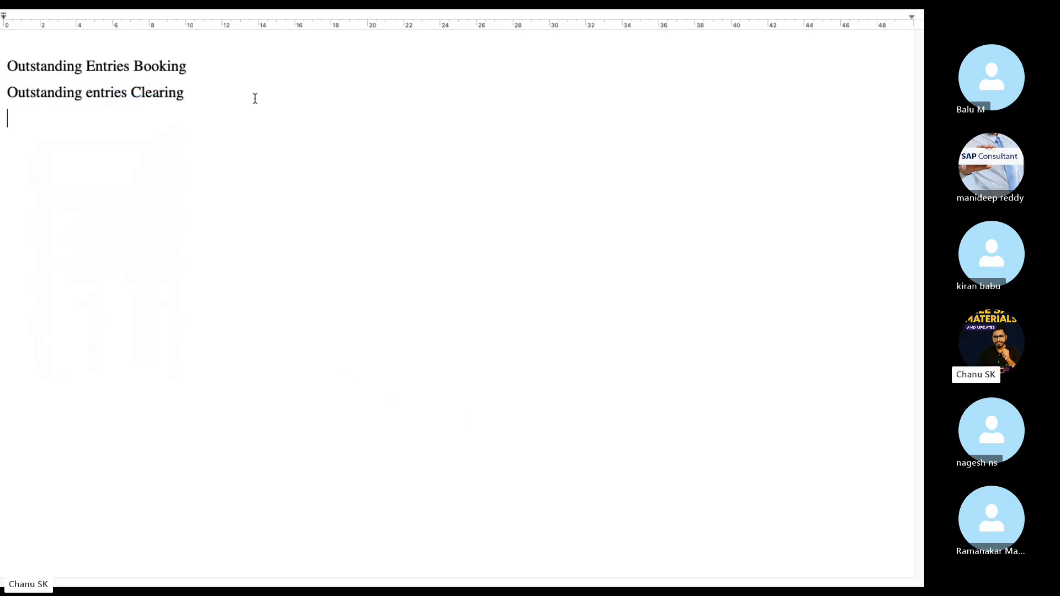
# Add the lines 'GL Posting', 'GL Balances' and 'GL Open items/Cleared items'.
pyautogui.write('GL Posting')
pyautogui.press('Return')
pyautogui.write('GL Balanc3s')
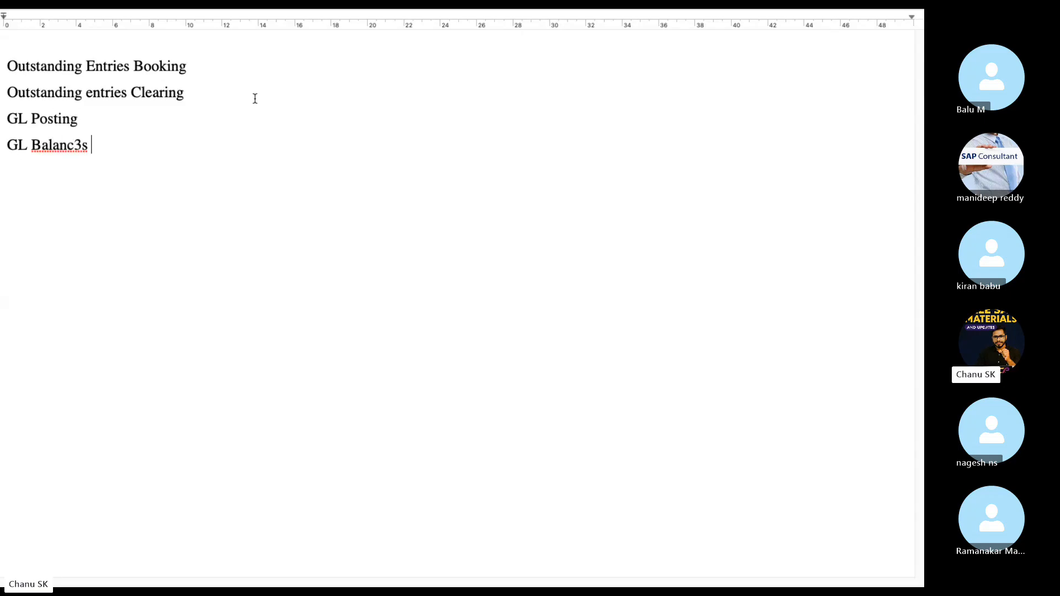
pyautogui.press('BackSpace')
pyautogui.press('BackSpace')
pyautogui.write('GL Open i')
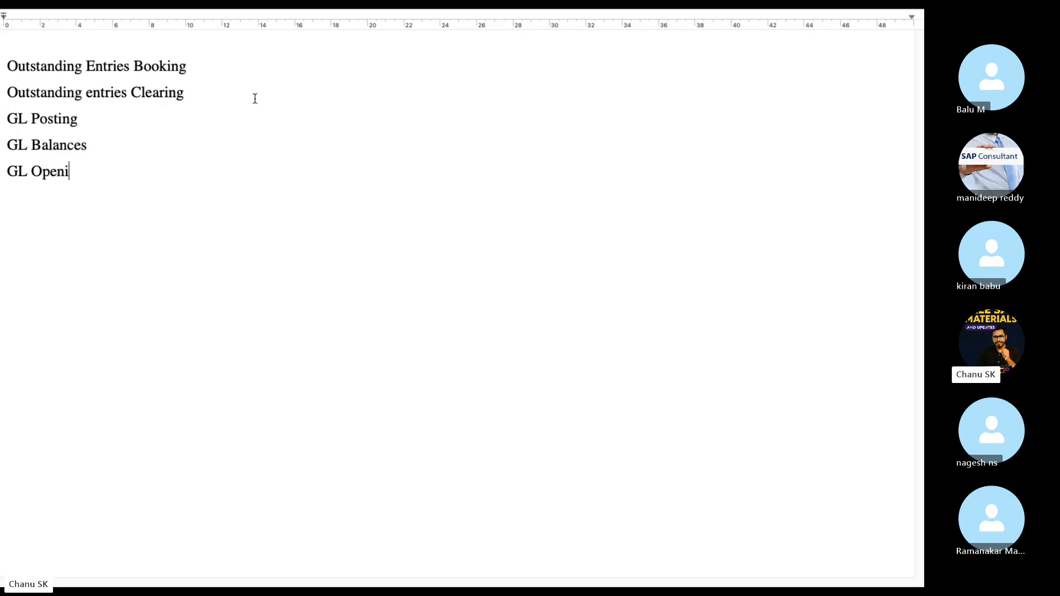
pyautogui.press('BackSpace')
pyautogui.write('items/Cleared i')
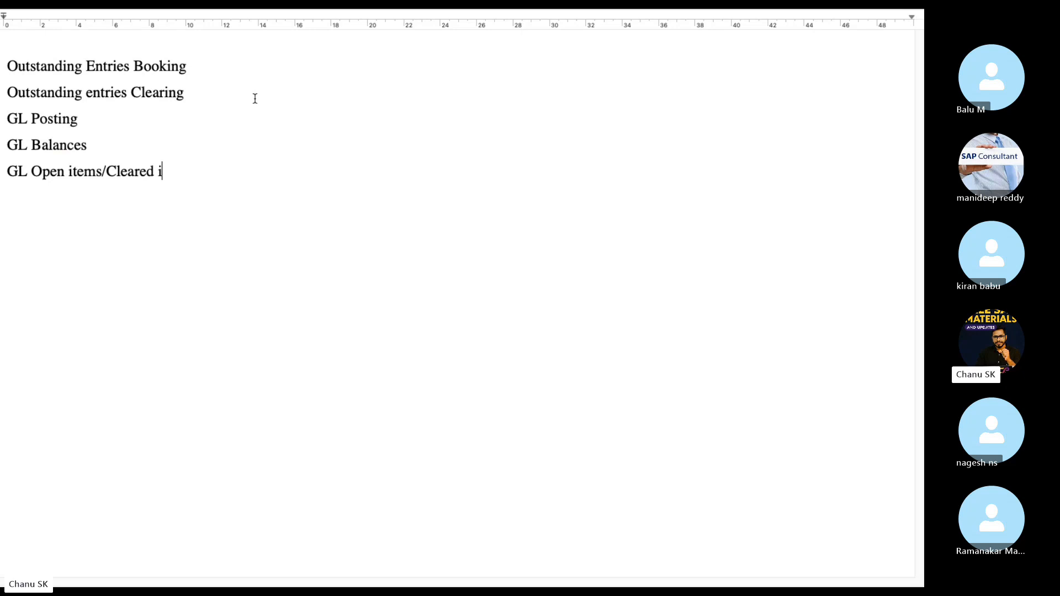
pyautogui.write('tems')
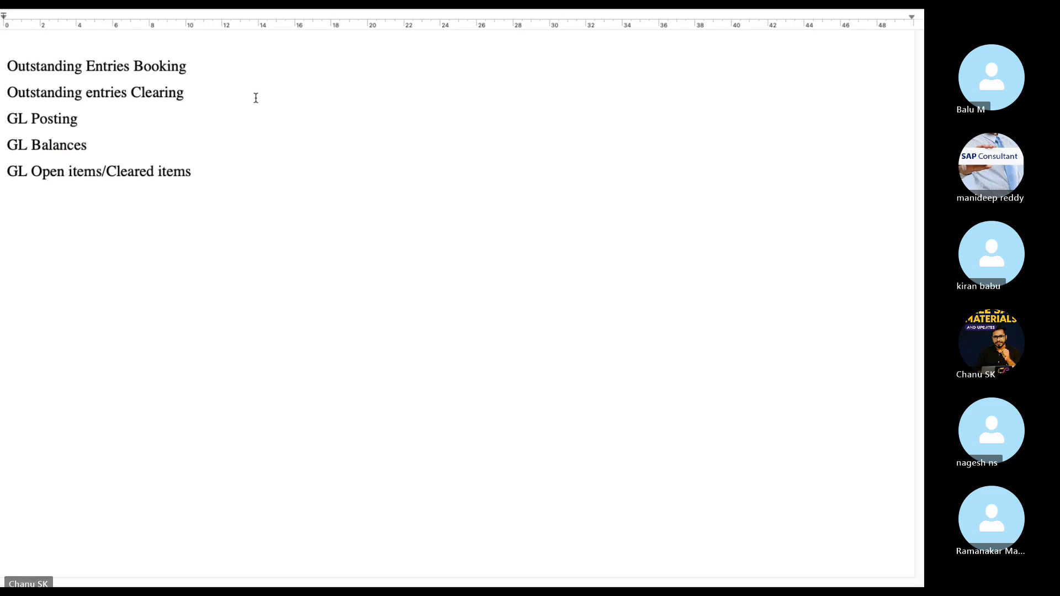
# Append the T-codes -FBL3N, -FS10N, —FB50/F and —F-04 / FB50 to their lines.
pyautogui.click(221, 163)
pyautogui.write('-FBL3N')
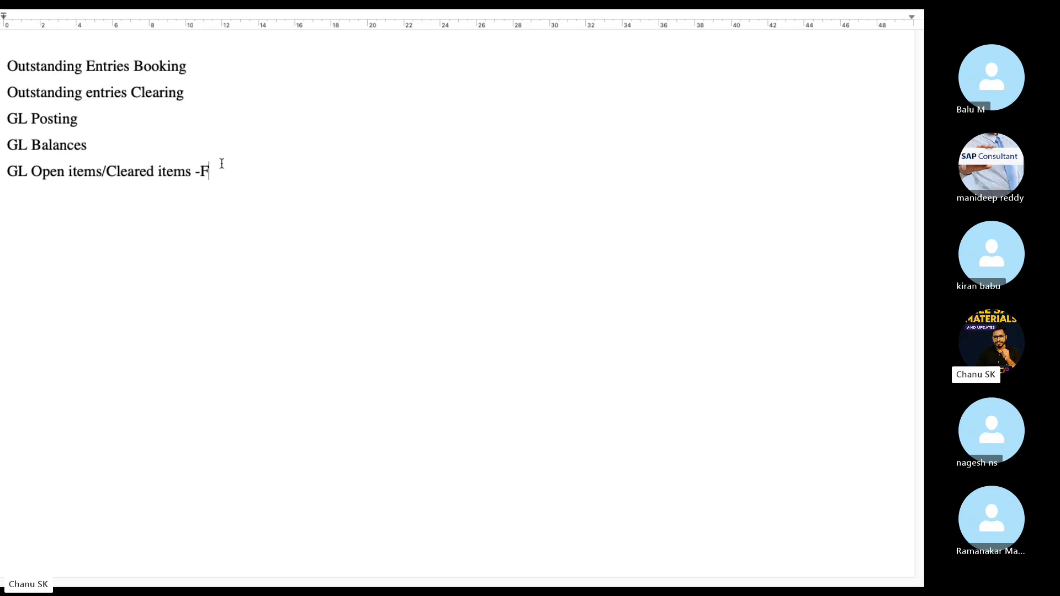
pyautogui.click(142, 145)
pyautogui.write('-')
pyautogui.write('FS10')
pyautogui.write('N')
pyautogui.click(154, 121)
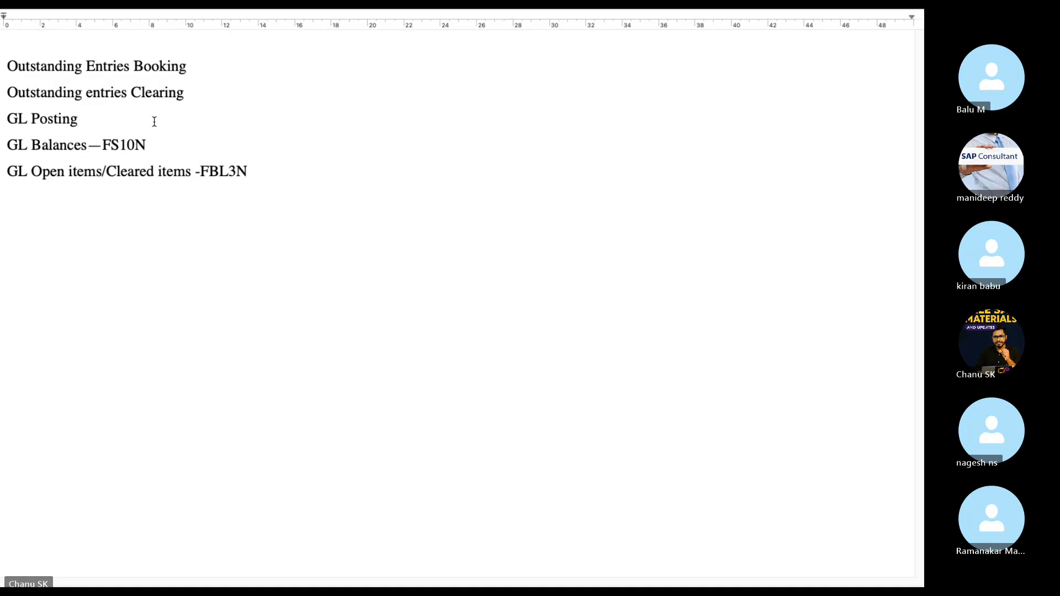
pyautogui.write('—FB50')
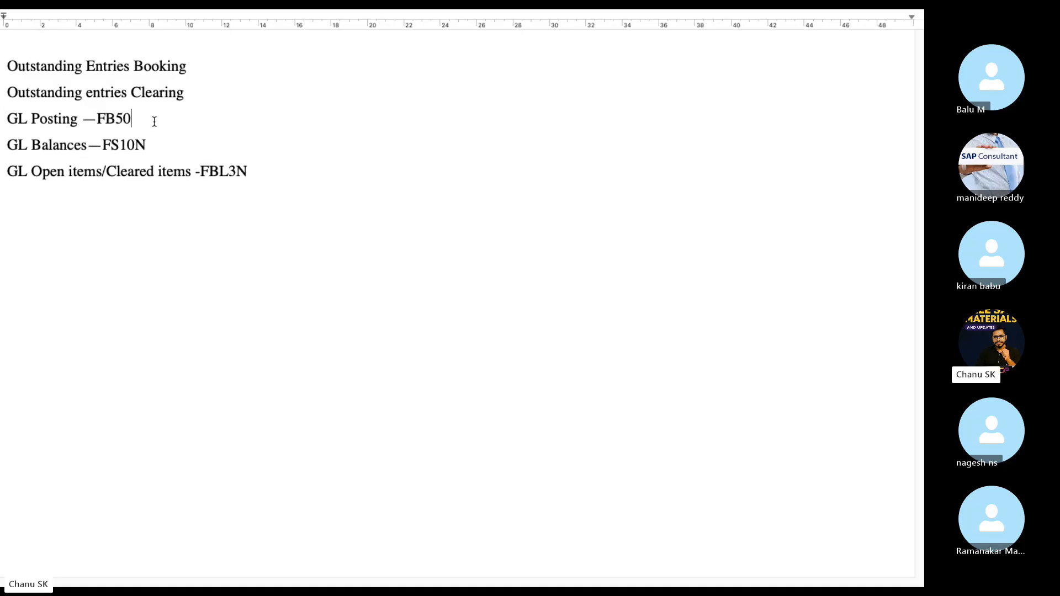
pyautogui.write('/F-02')
pyautogui.click(194, 94)
pyautogui.write('—F-04')
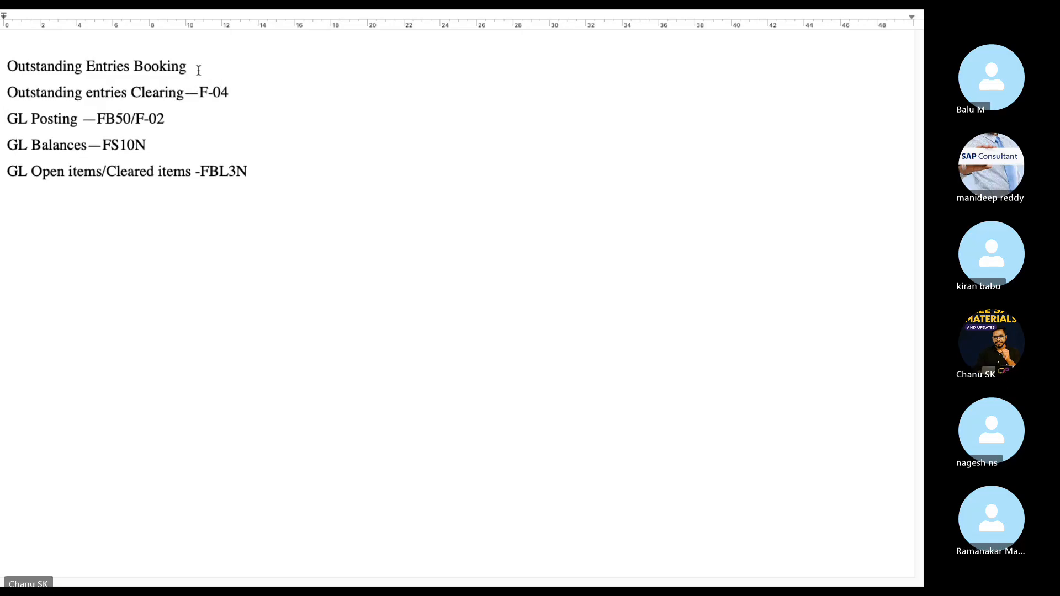
pyautogui.write('-FB0')
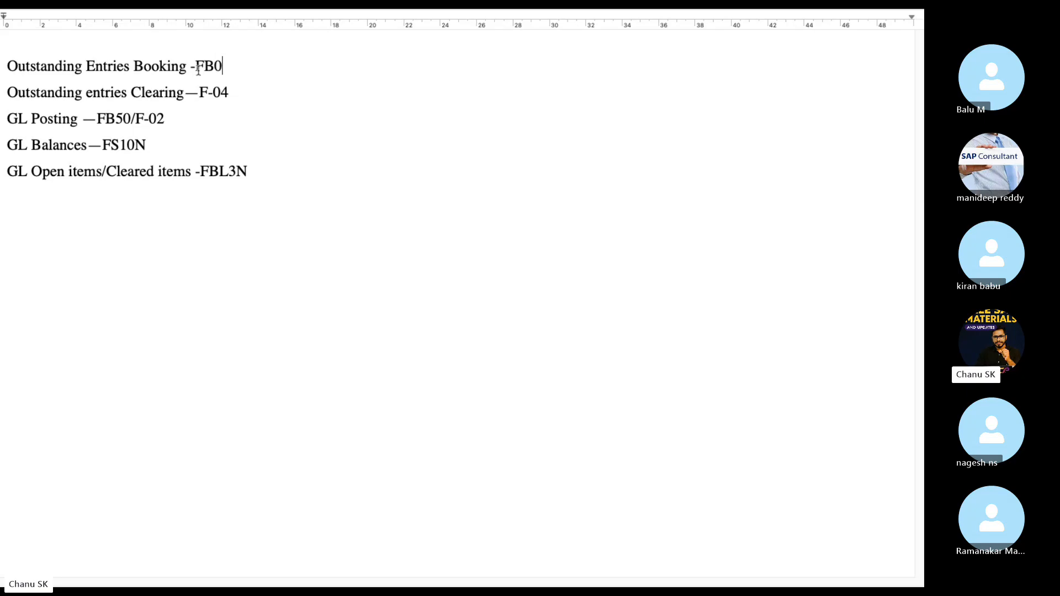
pyautogui.write('2')
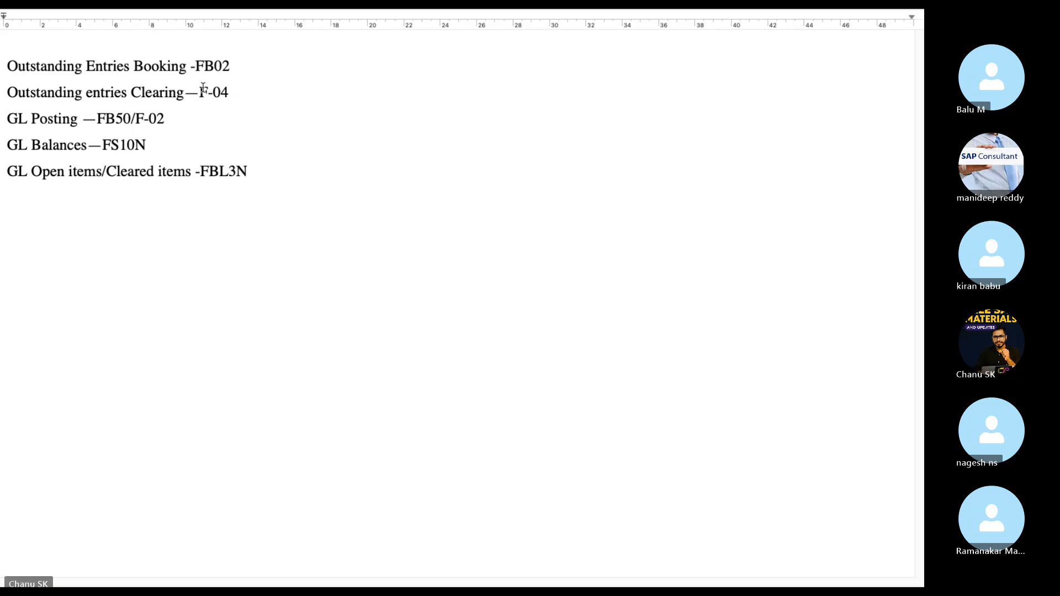
pyautogui.press('BackSpace')
pyautogui.press('BackSpace')
pyautogui.write('50')
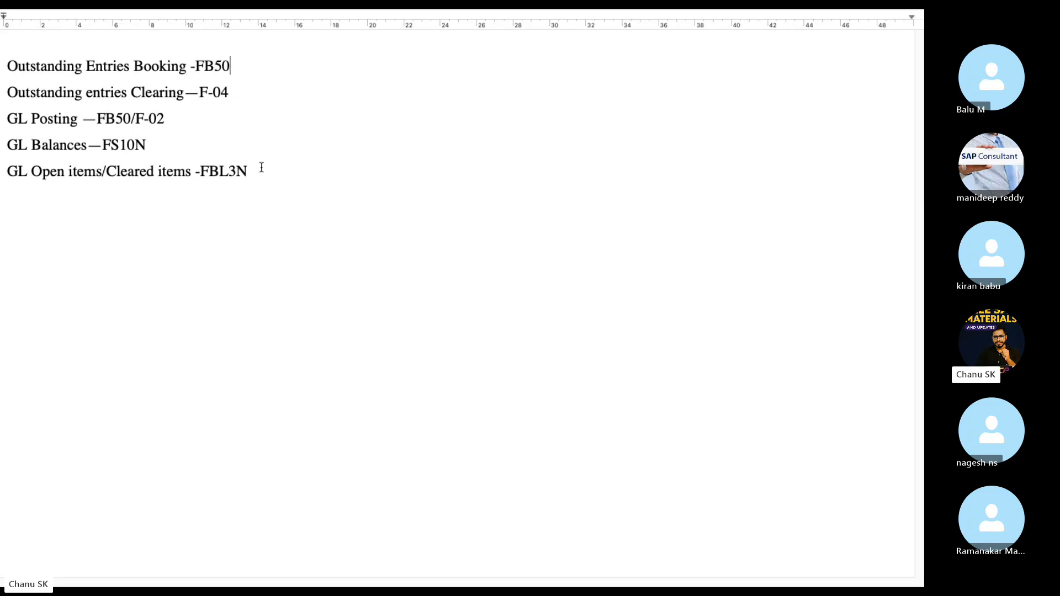
pyautogui.click(275, 176)
# Add the accrual line ending —FBD1 and a 'Document Reversal Types -FB08,F.81' line.
pyautogui.press('Return')
pyautogui.write('Accural &')
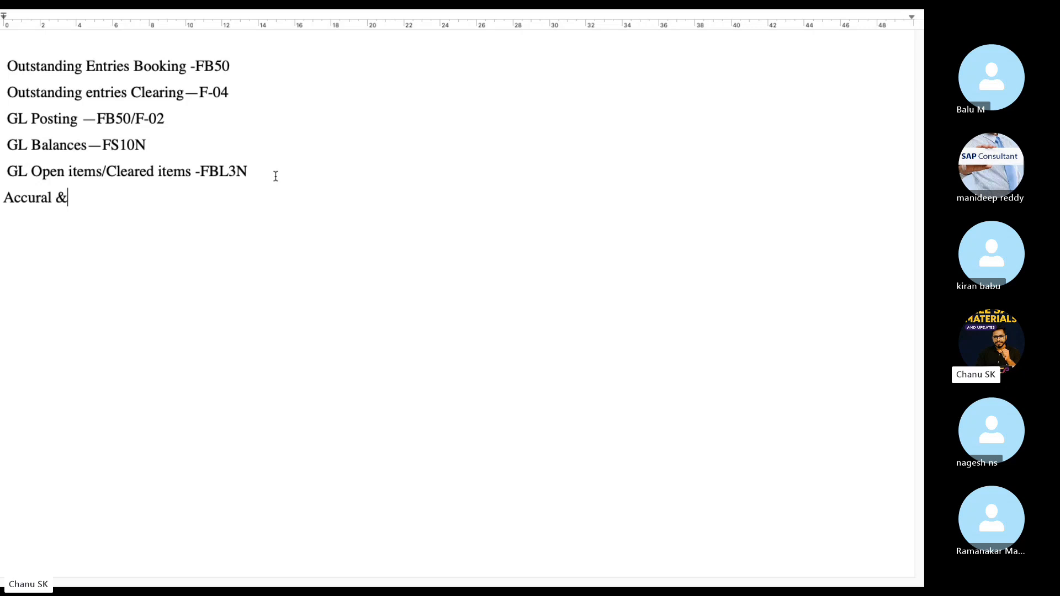
pyautogui.write(' Deferal E')
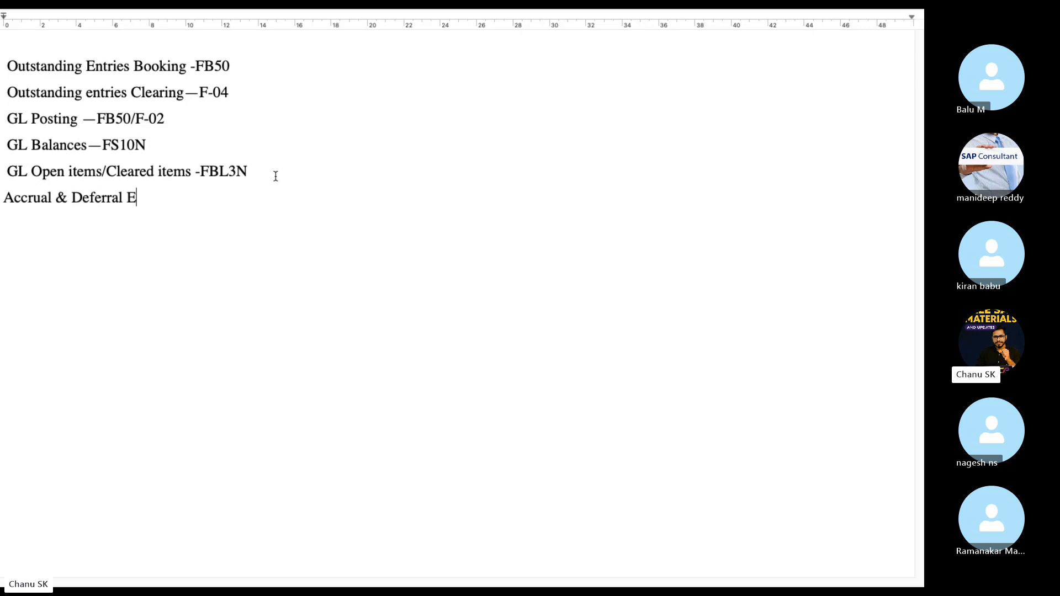
pyautogui.write('ntries booking')
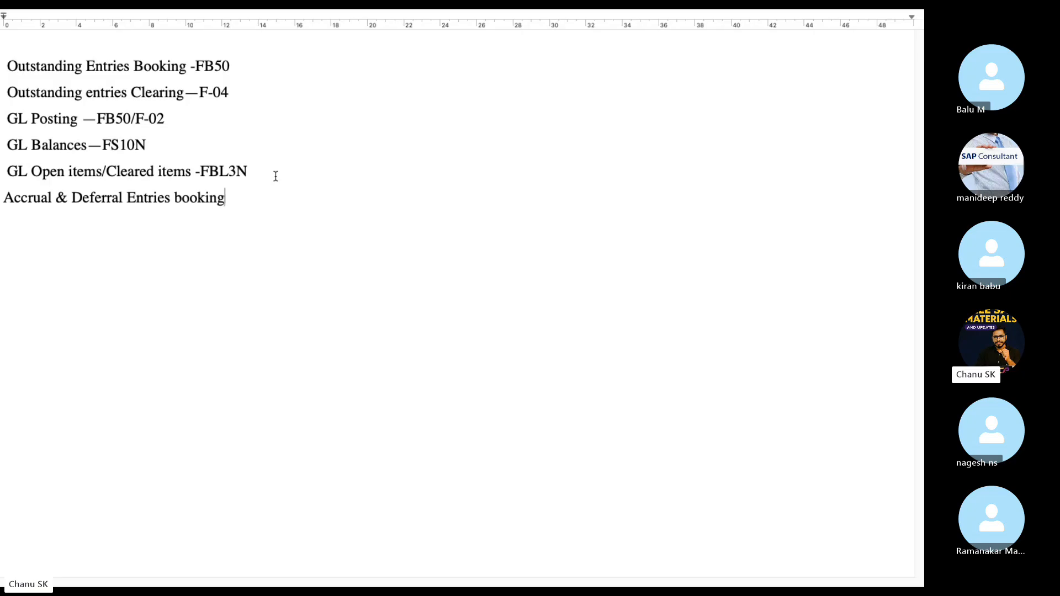
pyautogui.write(' --FBD1')
pyautogui.write('R')
pyautogui.press('BackSpace')
pyautogui.write('Dcou')
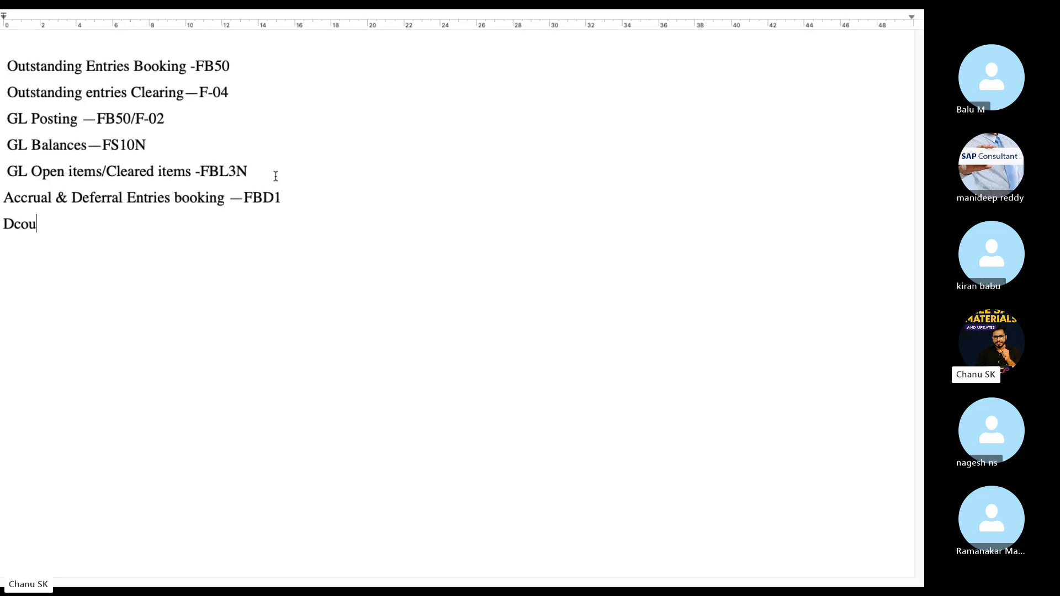
pyautogui.write('ment')
pyautogui.press('BackSpace')
pyautogui.press('BackSpace')
pyautogui.press('BackSpace')
pyautogui.press('BackSpace')
pyautogui.press('BackSpace')
pyautogui.press('BackSpace')
pyautogui.write('cument Reversal ')
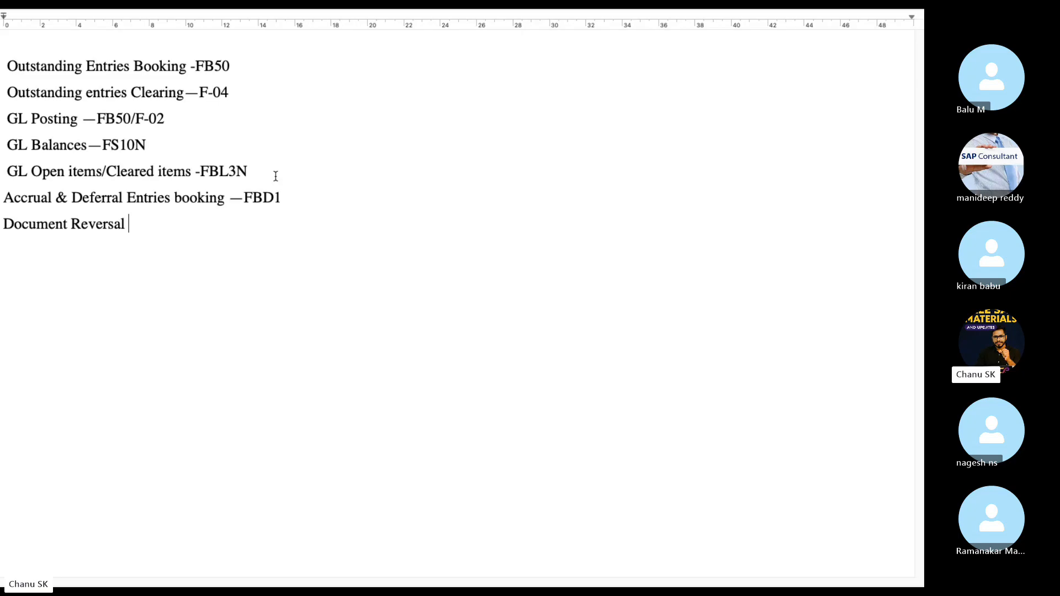
pyautogui.write('Types')
pyautogui.press('BackSpace')
pyautogui.write('-FB')
pyautogui.press('BackSpace')
pyautogui.press('BackSpace')
pyautogui.write('FB0')
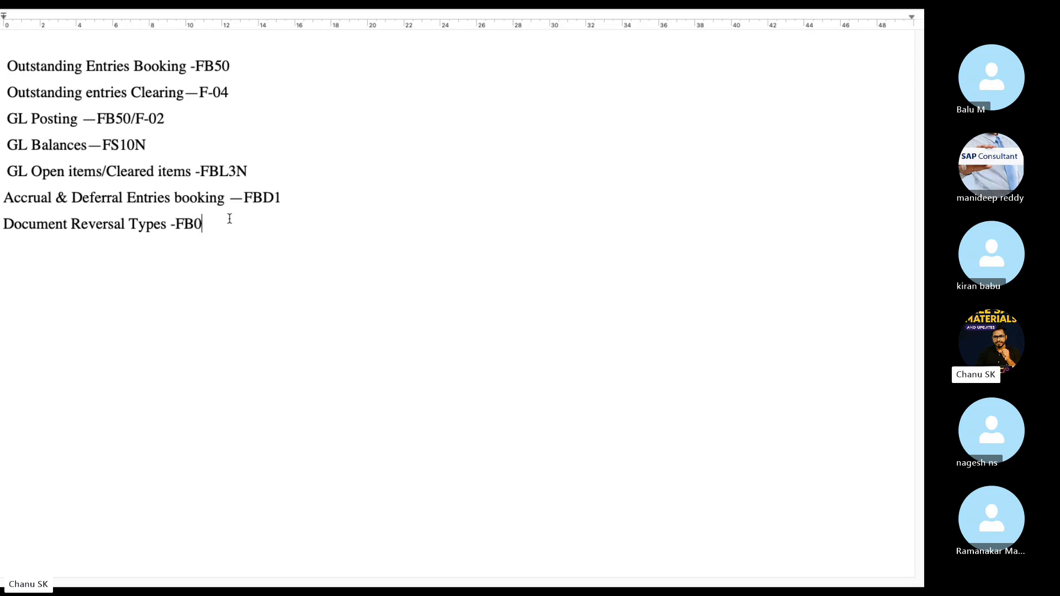
pyautogui.write('8,F.81')
# Add the line 'Recurring entries booking —FBD', correcting typos along the way.
pyautogui.press('Return')
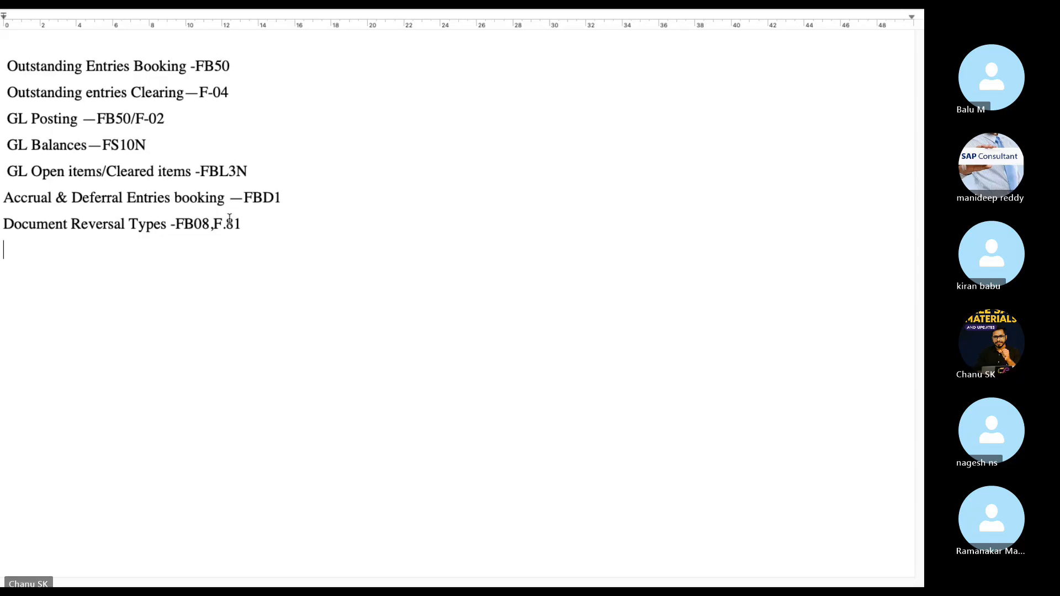
pyautogui.write('REcc')
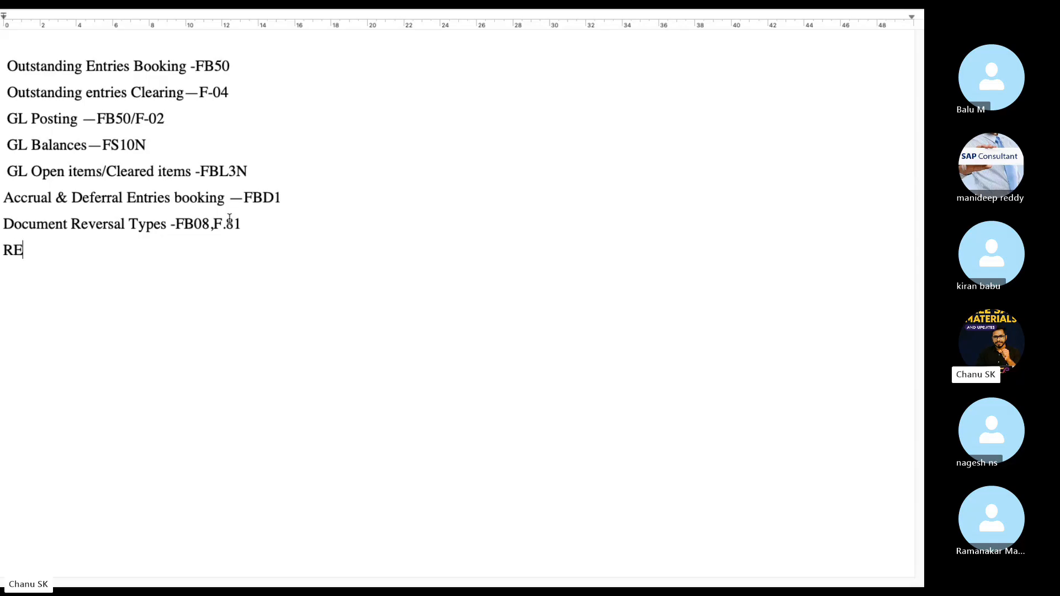
pyautogui.press('BackSpace')
pyautogui.press('BackSpace')
pyautogui.press('BackSpace')
pyautogui.write('ecurrng')
pyautogui.press('BackSpace')
pyautogui.press('BackSpace')
pyautogui.write('ing enr')
pyautogui.press('BackSpace')
pyautogui.write('tries')
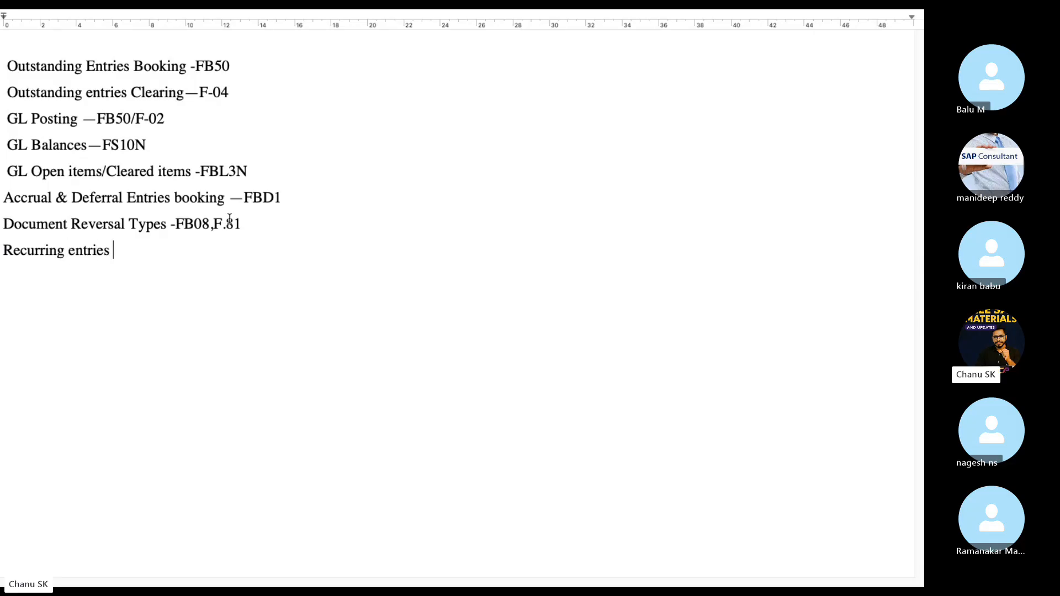
pyautogui.write(' booking')
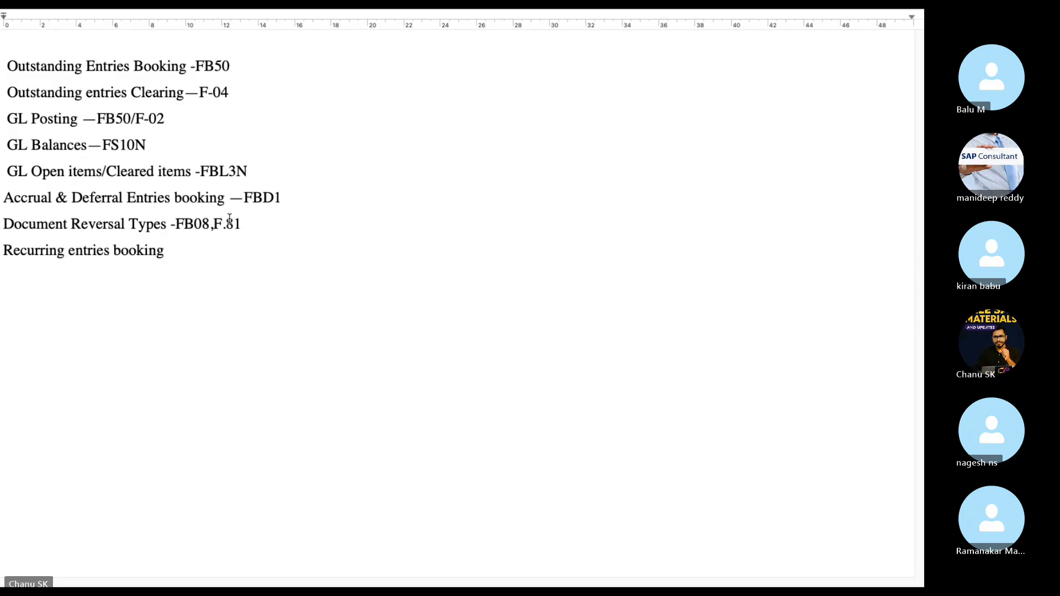
pyautogui.write(' --FBD')
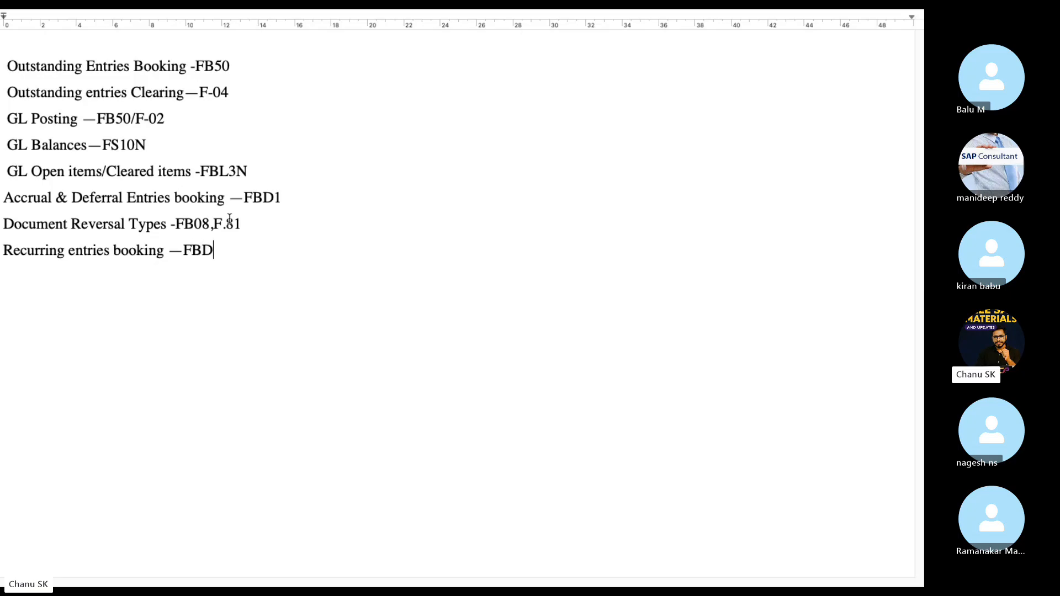
pyautogui.write('1')
pyautogui.press('BackSpace')
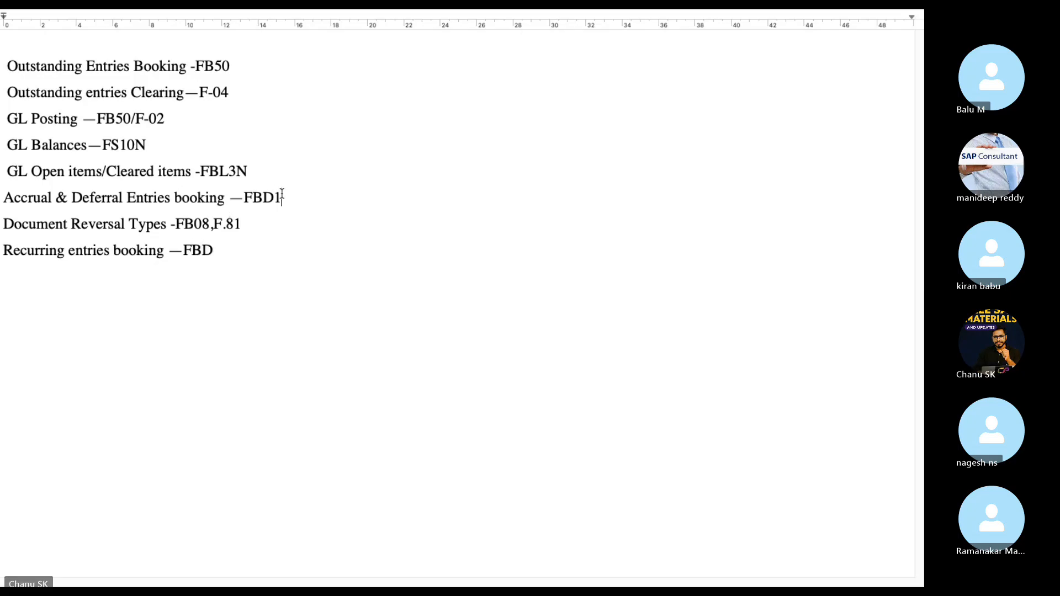
# Change the accrual code to FBS1 and start a 'Document Post with Reference' line.
pyautogui.press('BackSpace')
pyautogui.press('BackSpace')
pyautogui.write('S1')
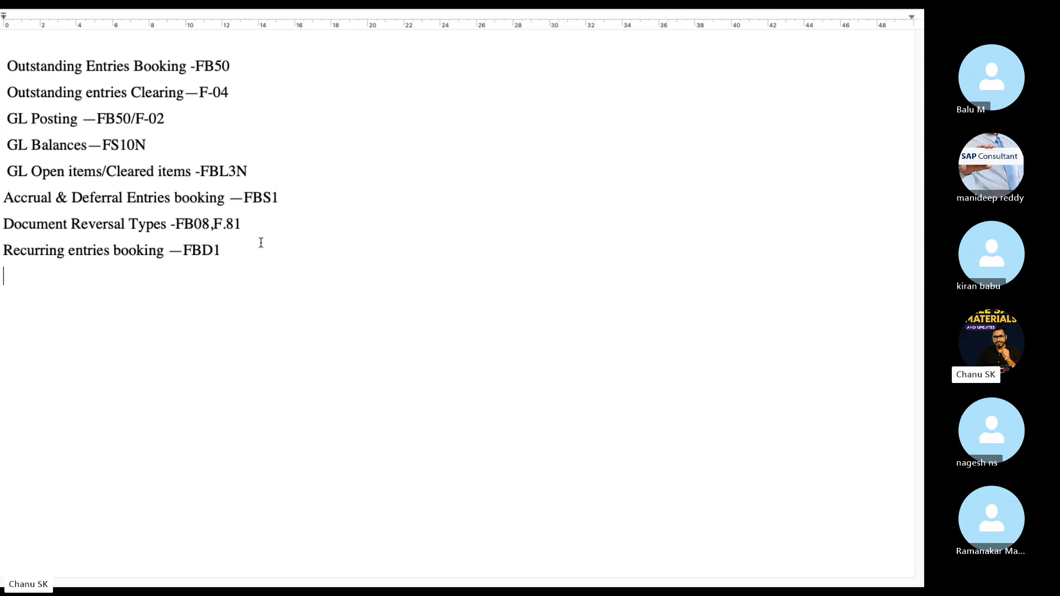
pyautogui.write('Docuent')
pyautogui.press('BackSpace')
pyautogui.press('BackSpace')
pyautogui.write('ument ')
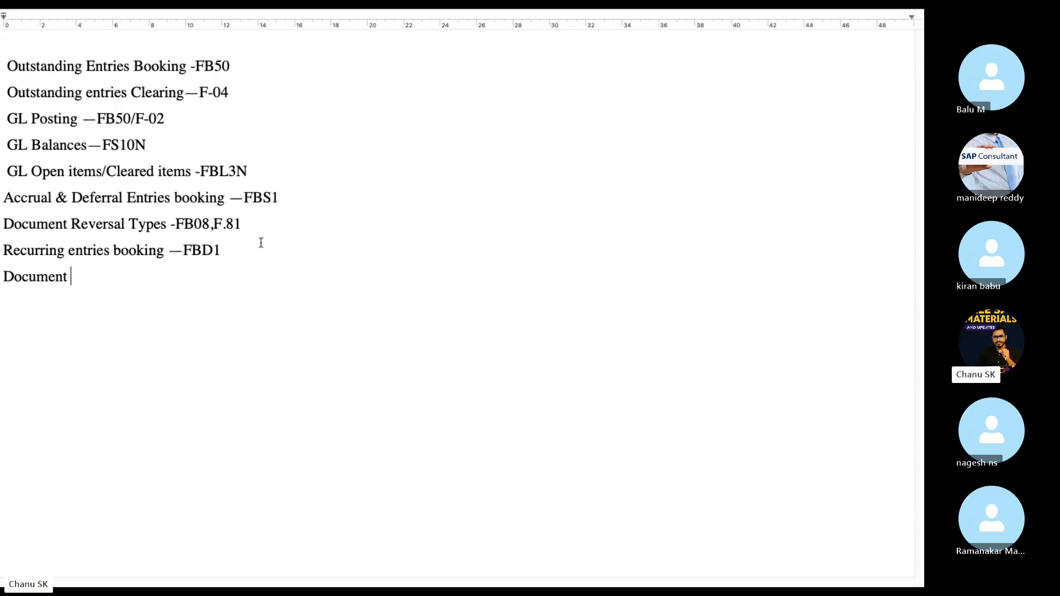
pyautogui.write('Post with Refer')
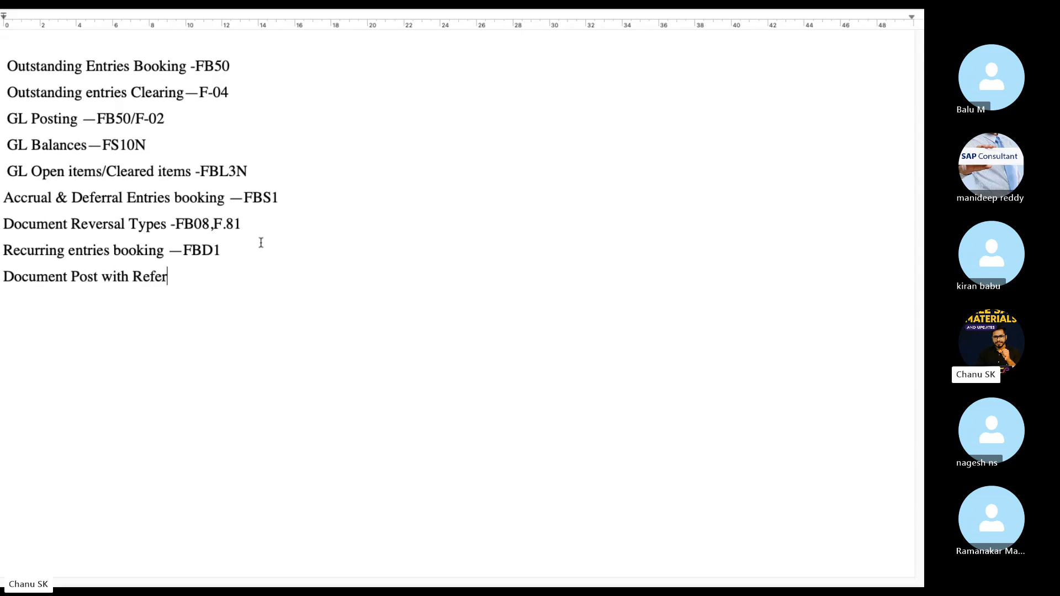
pyautogui.write('ence Document')
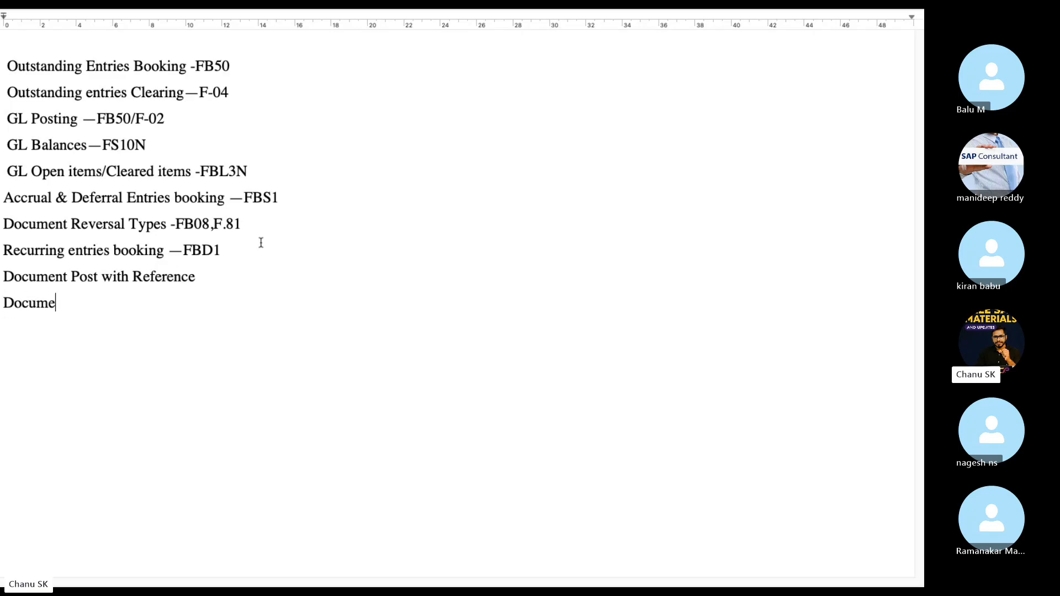
# Add 'Fast data entry Posting-F-02', append the FB50/F-02 codes, and select the whole list.
pyautogui.press('BackSpace')
pyautogui.press('BackSpace')
pyautogui.press('BackSpace')
pyautogui.press('BackSpace')
pyautogui.press('BackSpace')
pyautogui.press('BackSpace')
pyautogui.press('BackSpace')
pyautogui.write('Fast data ent')
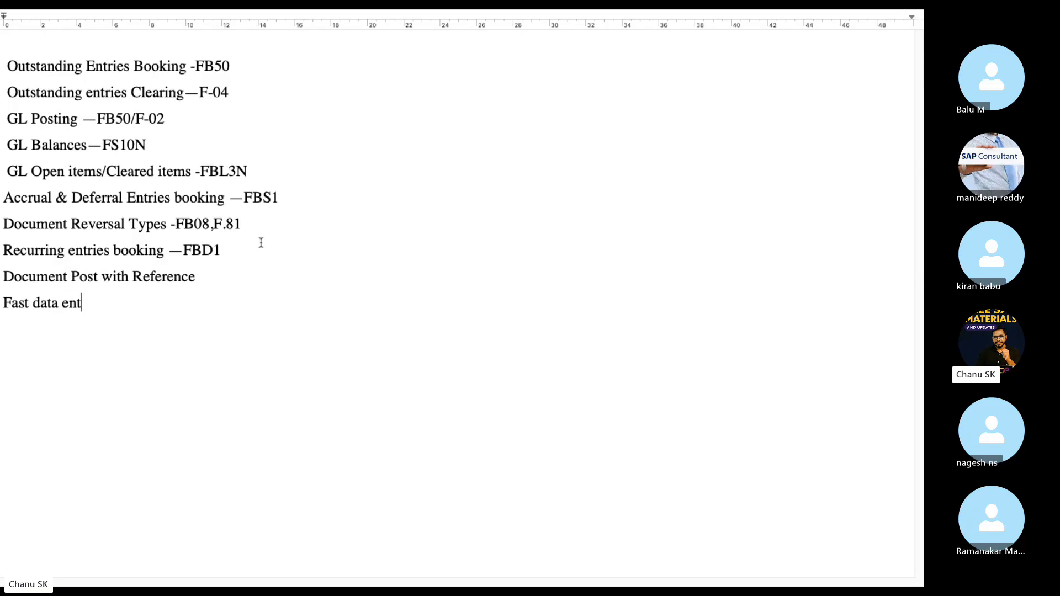
pyautogui.write('ry Postug')
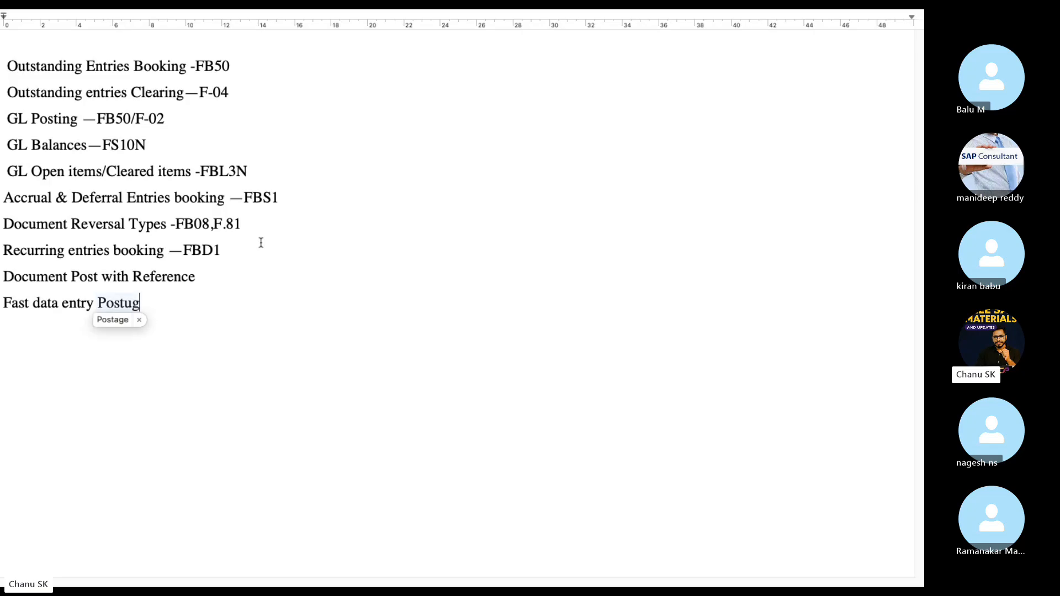
pyautogui.press('BackSpace')
pyautogui.press('BackSpace')
pyautogui.press('BackSpace')
pyautogui.write('ting')
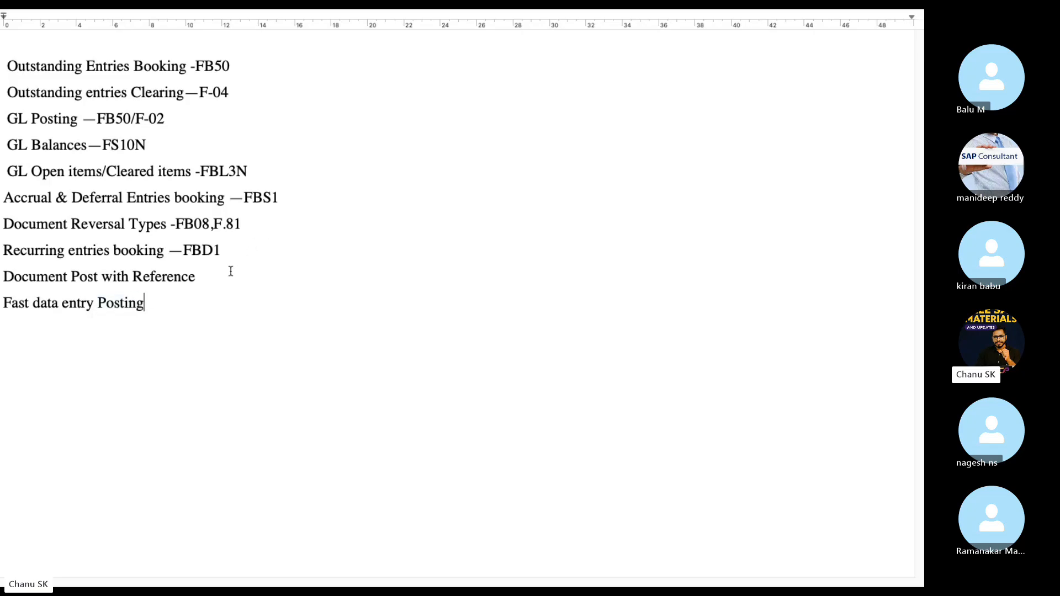
pyautogui.write('osting')
pyautogui.press('super+a')
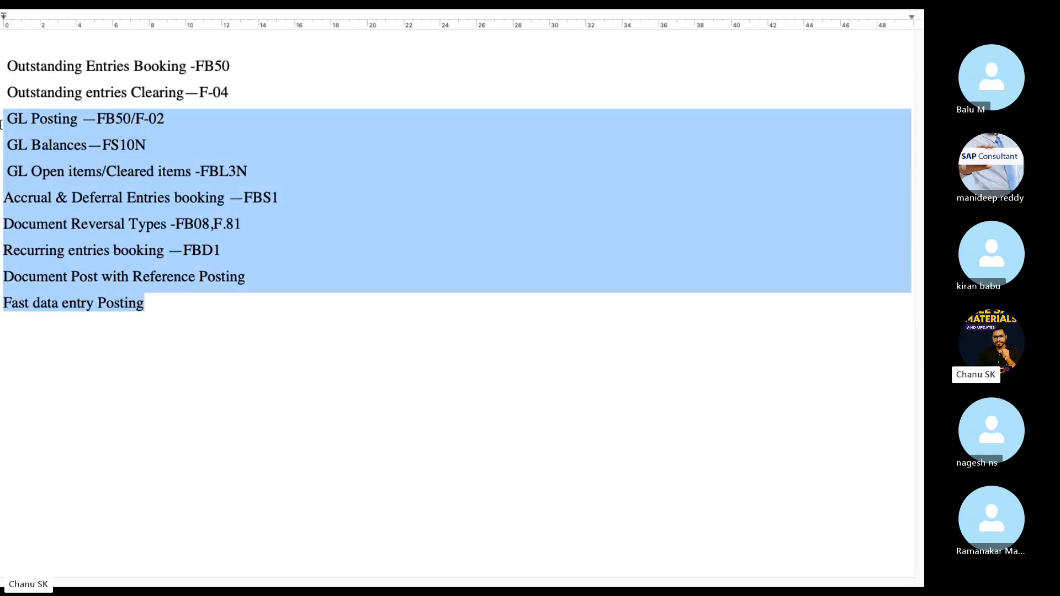
pyautogui.click(176, 307)
pyautogui.write('-')
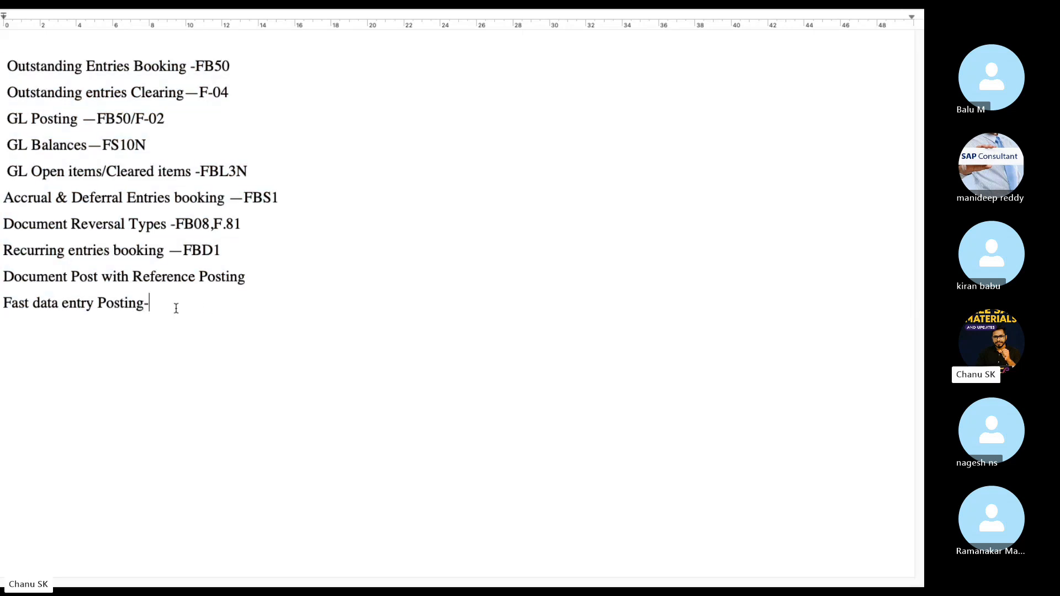
pyautogui.write('F-02')
pyautogui.write('FB50/F')
pyautogui.write('-02')
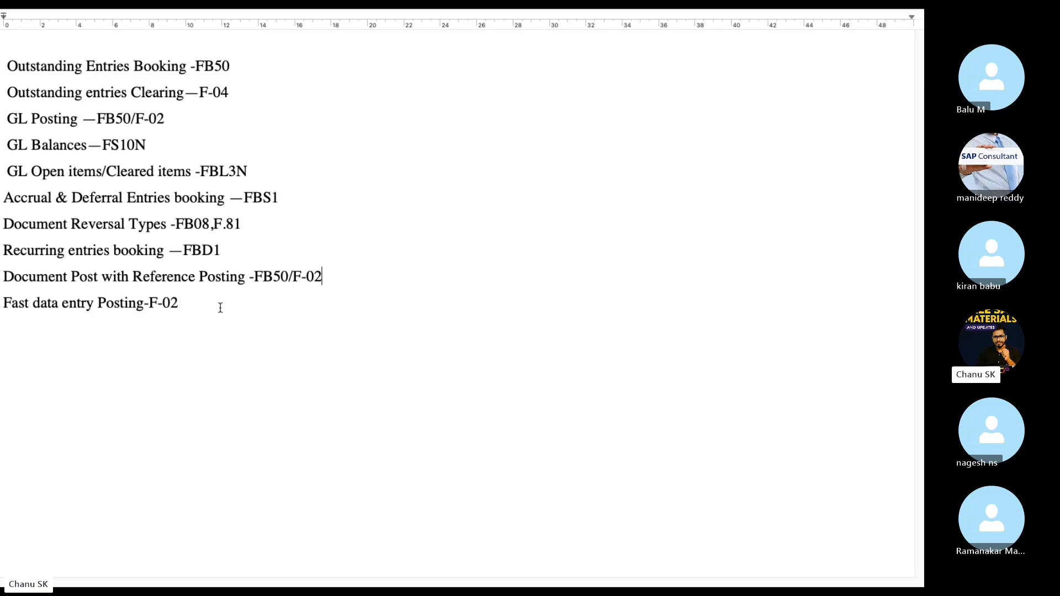
pyautogui.moveTo(218, 305); pyautogui.dragTo(2, 102)
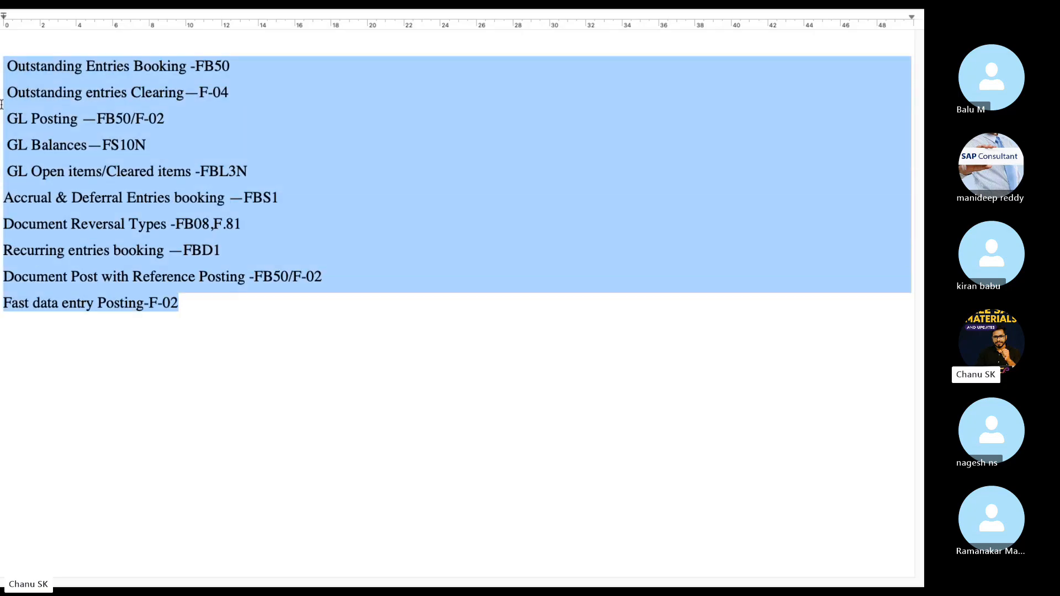
# Copy the ten-line T-code list and send it in the Skype class chat.
pyautogui.hotkey('ctrl', 'Left')
pyautogui.click(734, 510)
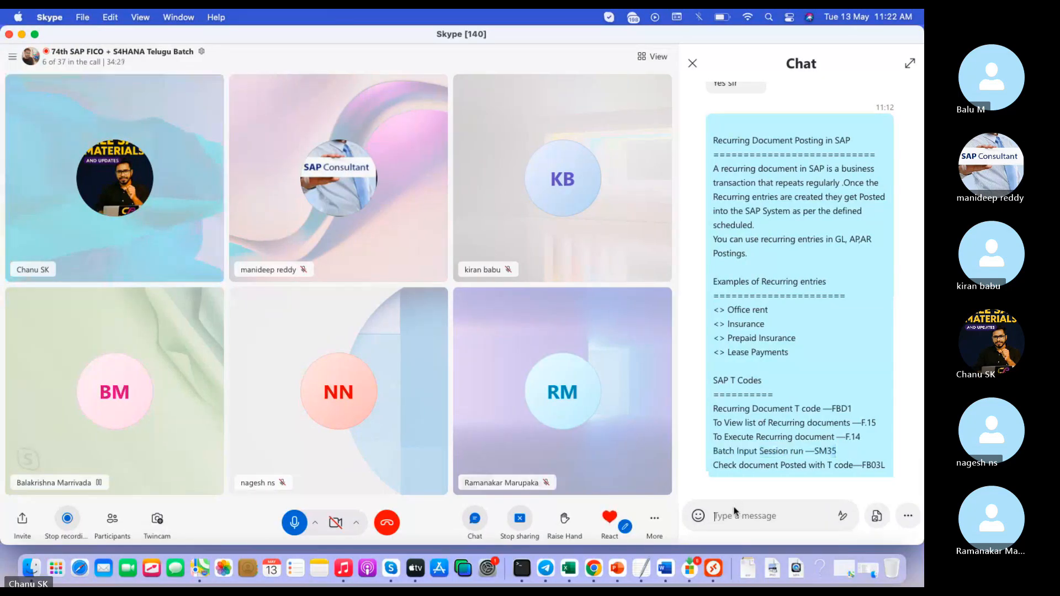
pyautogui.press('super+v')
pyautogui.click(908, 516)
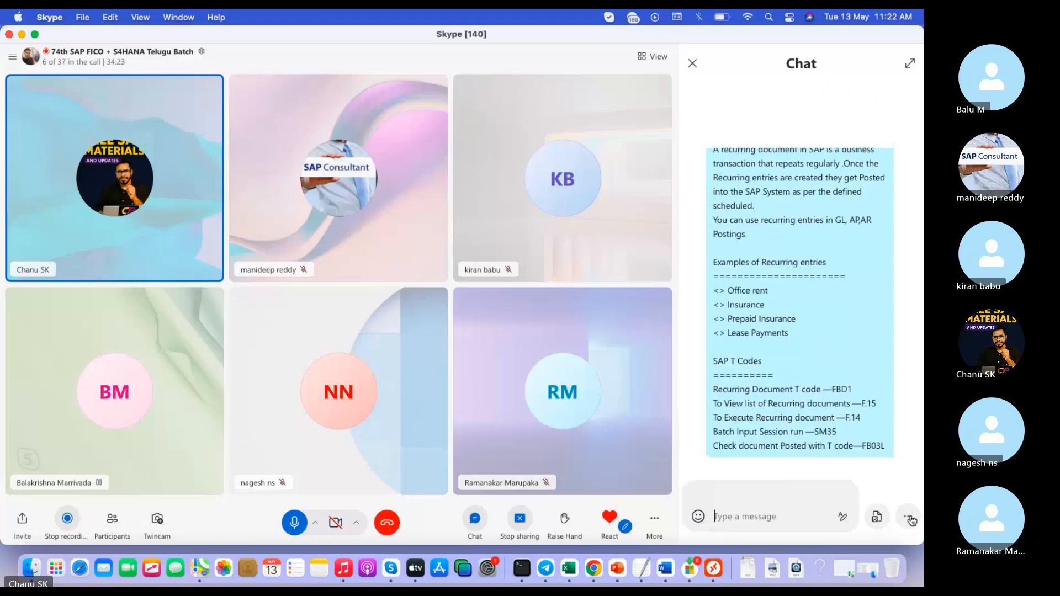
# Send a follow-up 'Complted' message and review the chat.
pyautogui.write('Complt')
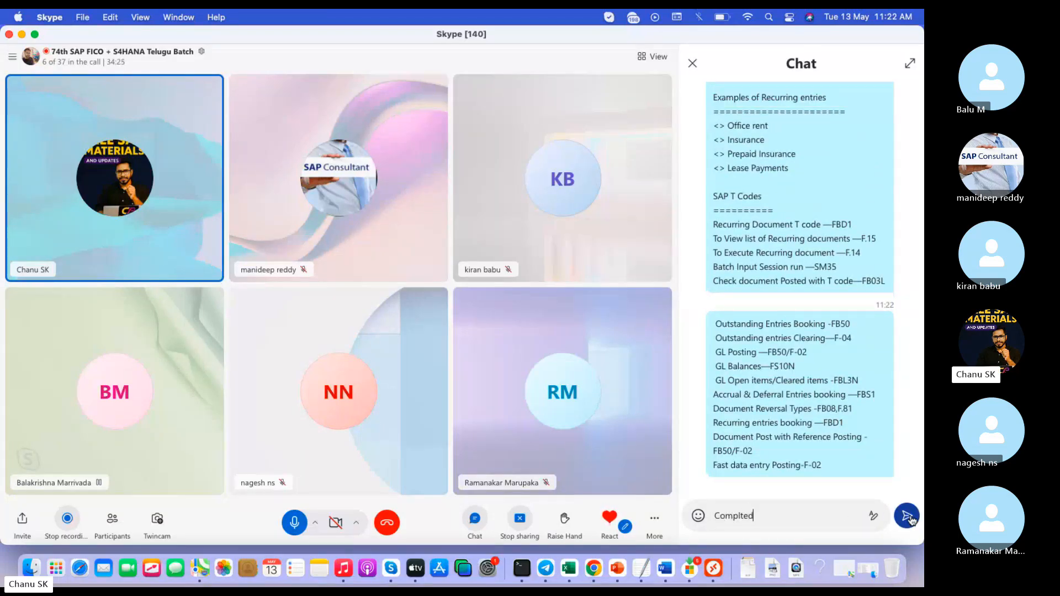
pyautogui.write('ed')
pyautogui.click(911, 519)
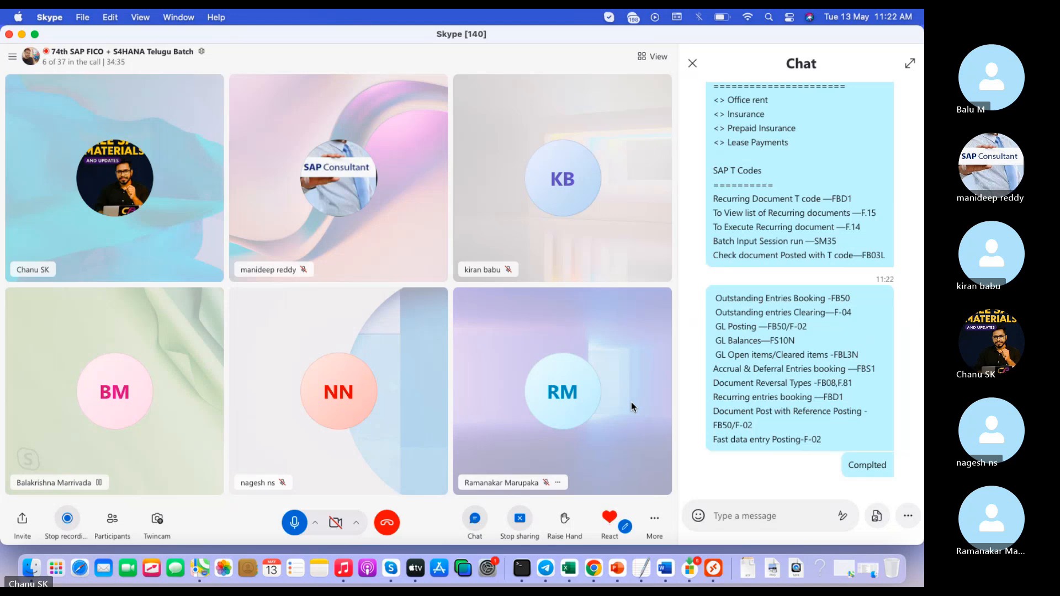
pyautogui.scroll(5, 781, 296)
pyautogui.scroll(10, 781, 295)
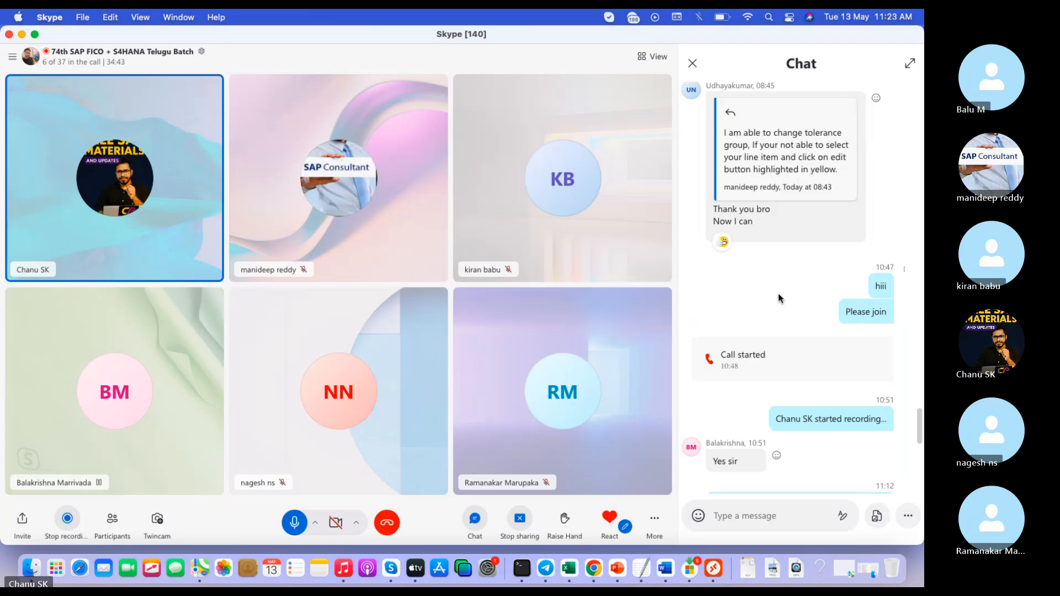
pyautogui.scroll(-15, 779, 294)
pyautogui.scroll(-2, 778, 294)
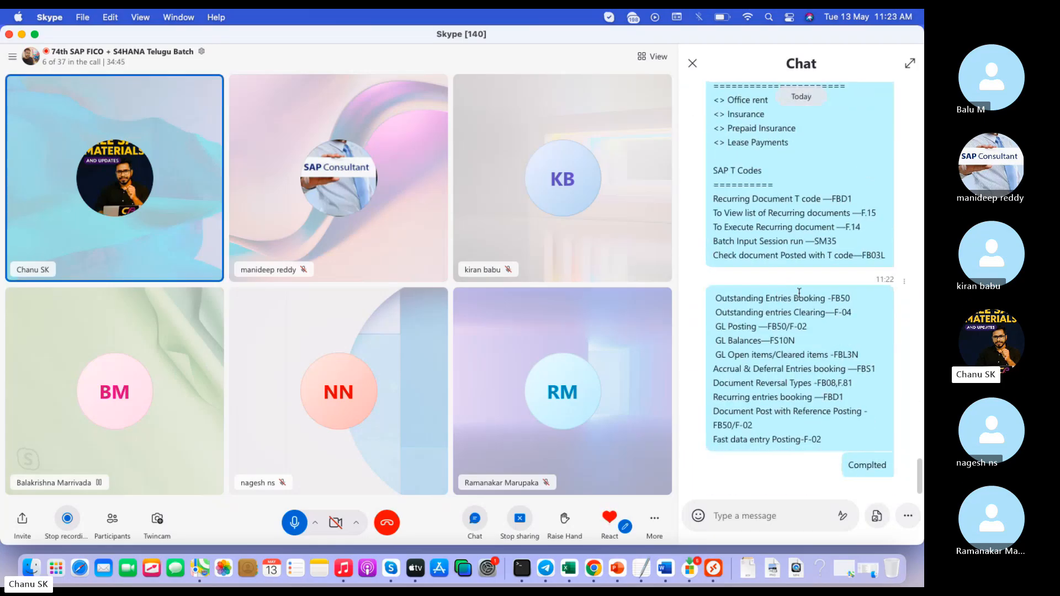